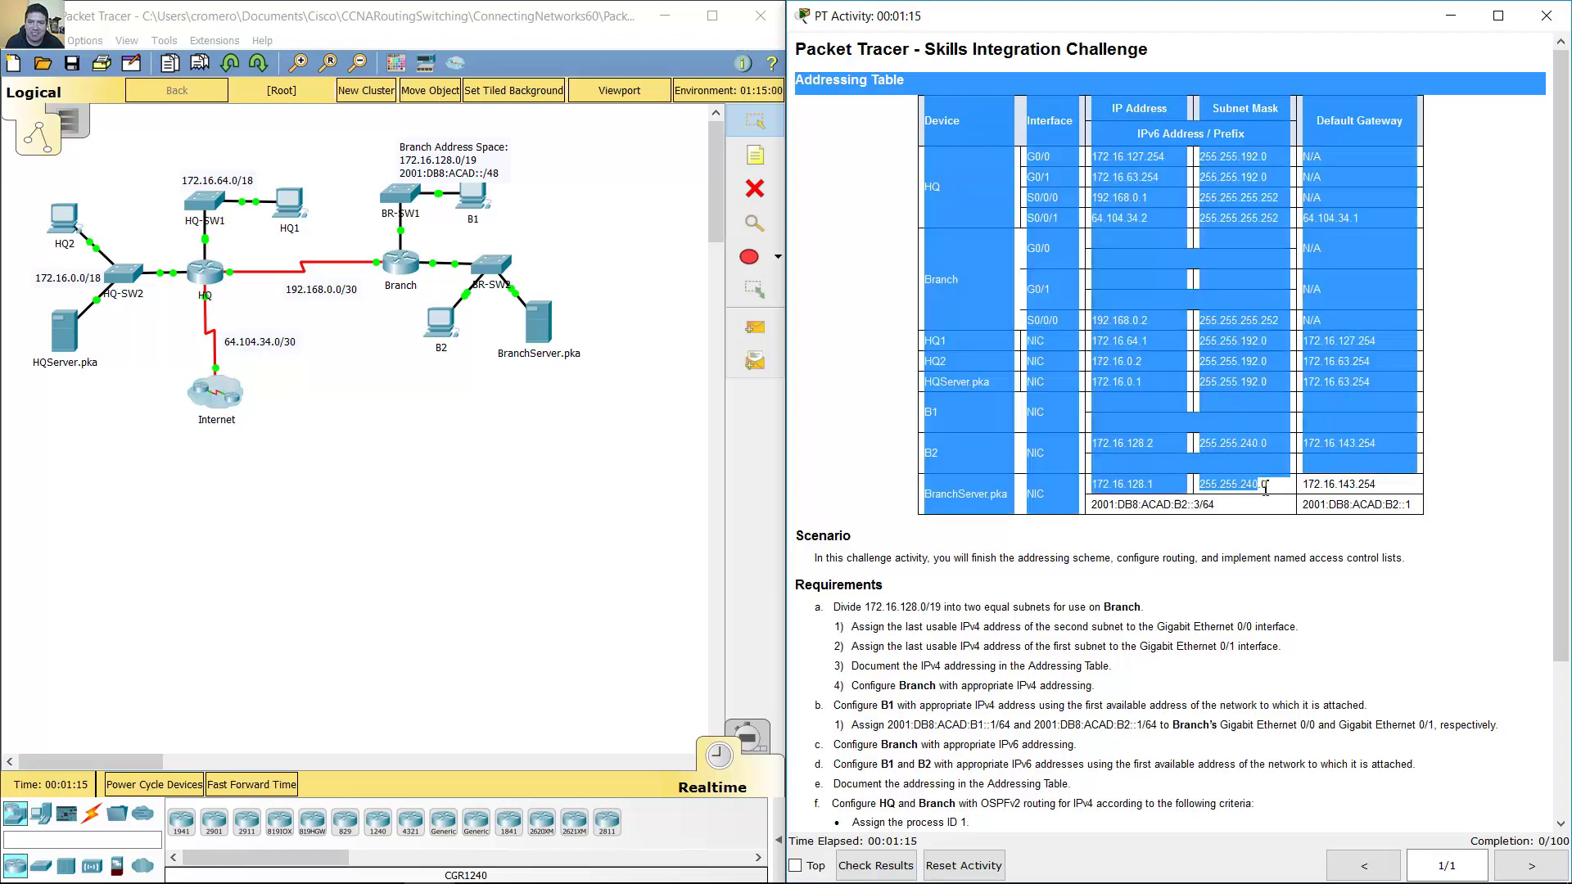
Examine the blank Branch, B1 and B2 entries in the Addressing Table and the requirement to divide 172.16.128.0/19 into two subnets
{"action": "left_click", "coordinate": [1323, 519]}
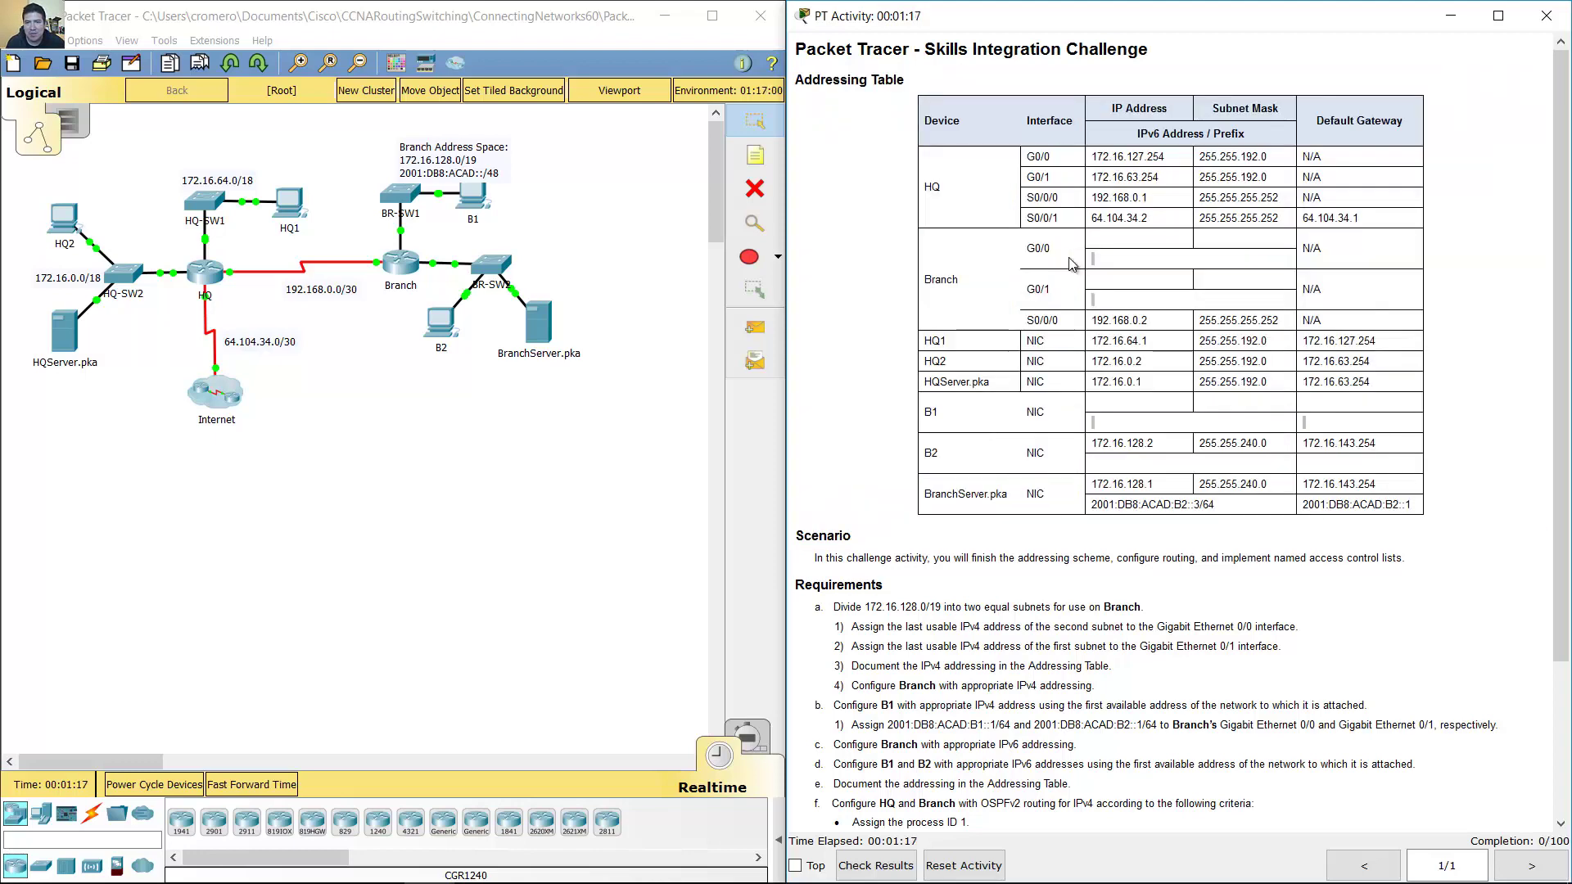
{"action": "left_click_drag", "start_coordinate": [1032, 248], "coordinate": [1258, 304]}
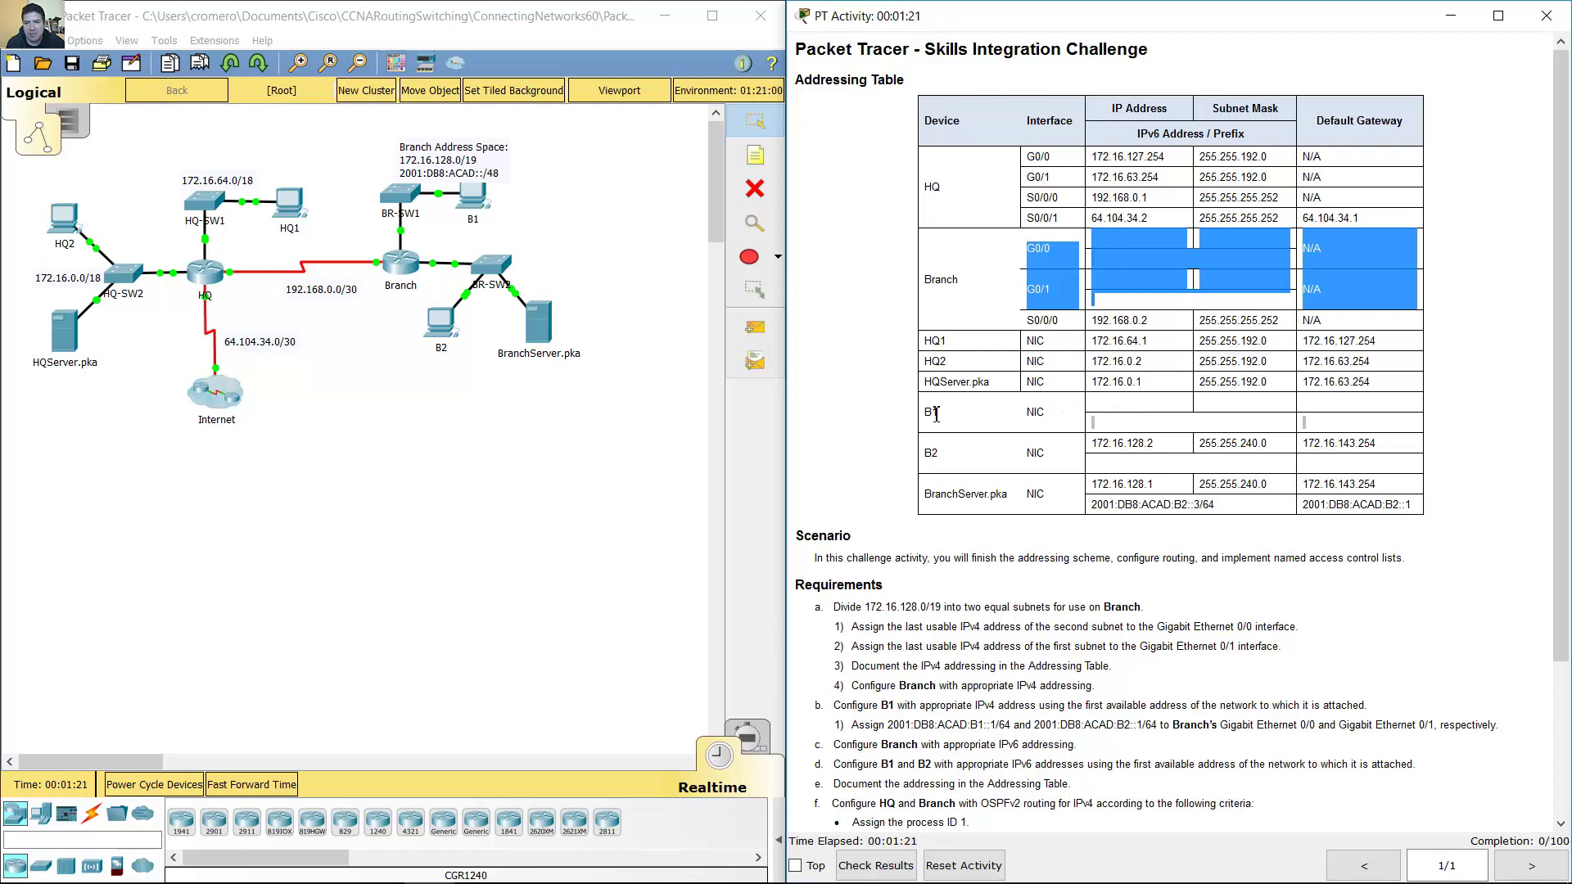
{"action": "left_click_drag", "start_coordinate": [936, 413], "coordinate": [1410, 463]}
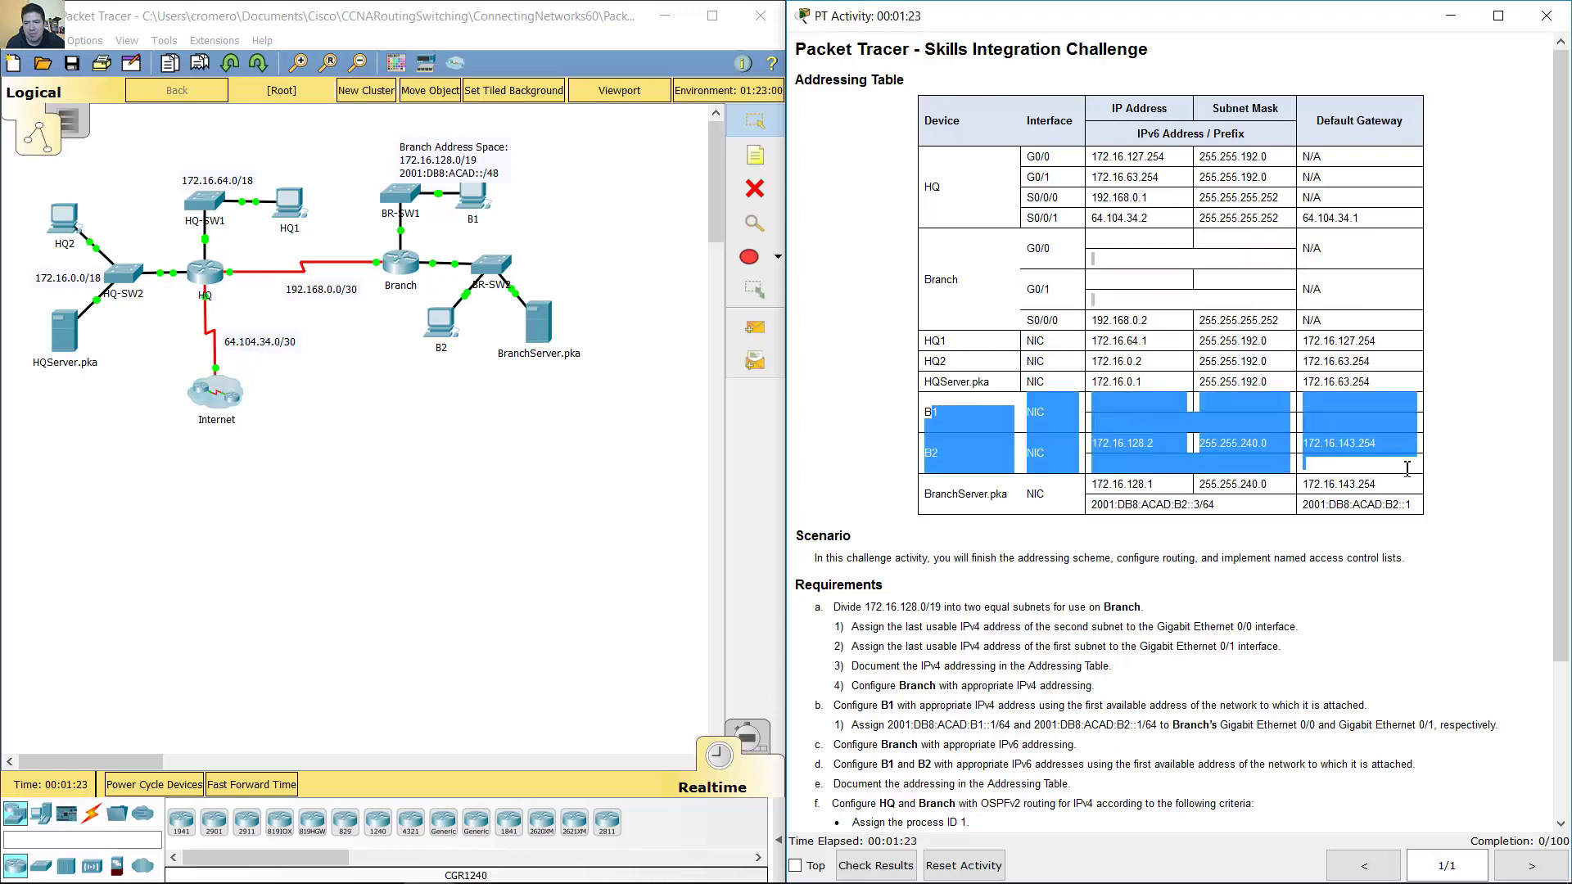
{"action": "left_click", "coordinate": [1513, 430]}
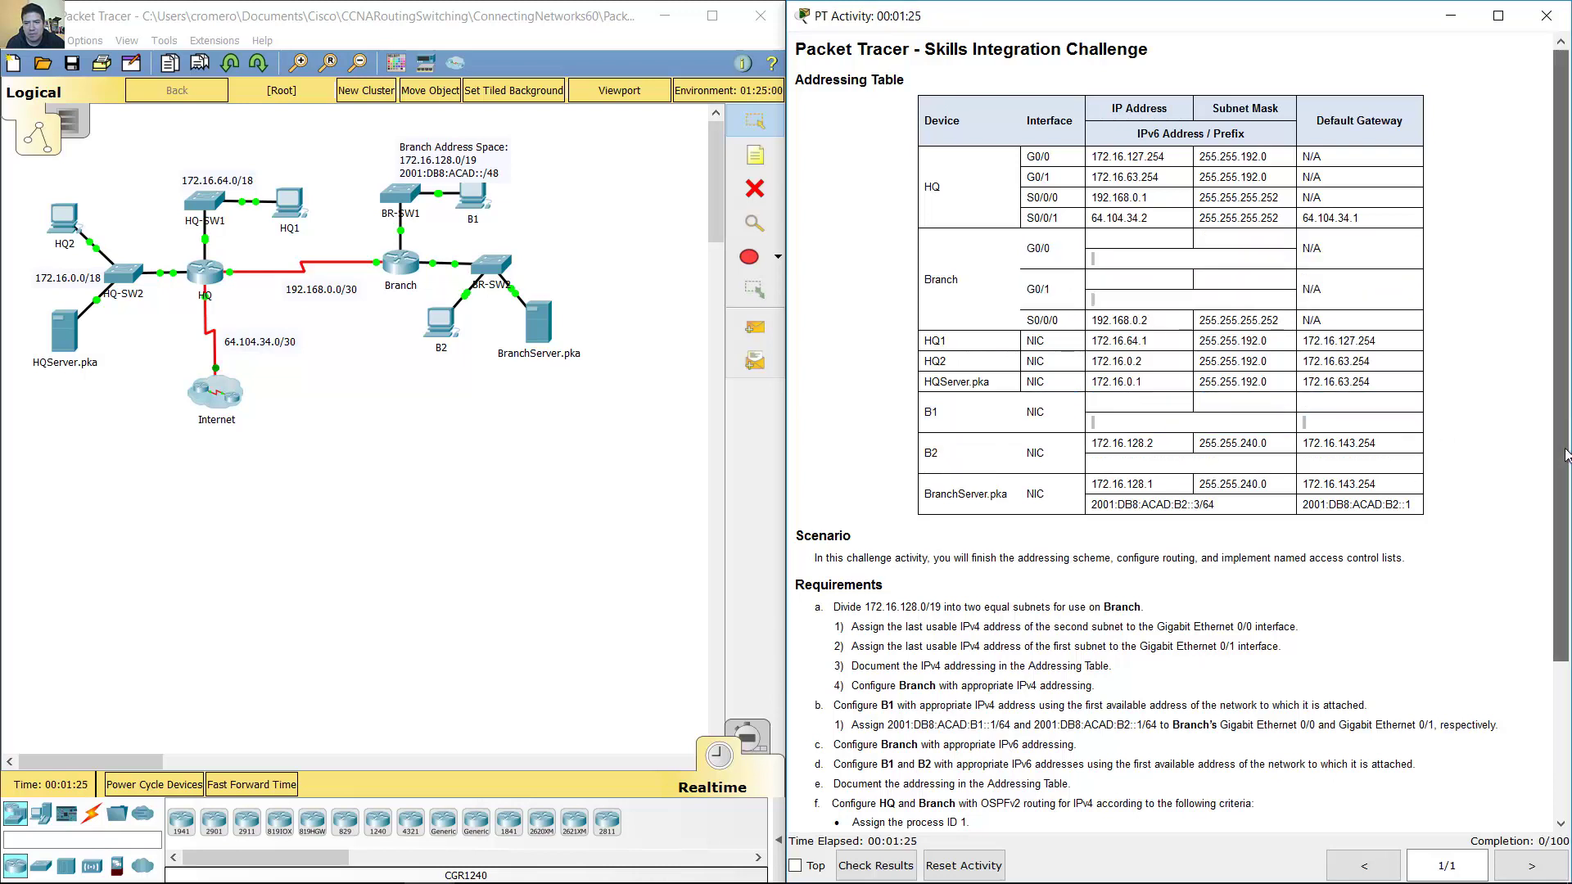
{"action": "scroll", "coordinate": [1565, 454], "scroll_direction": "down", "scroll_amount": 3}
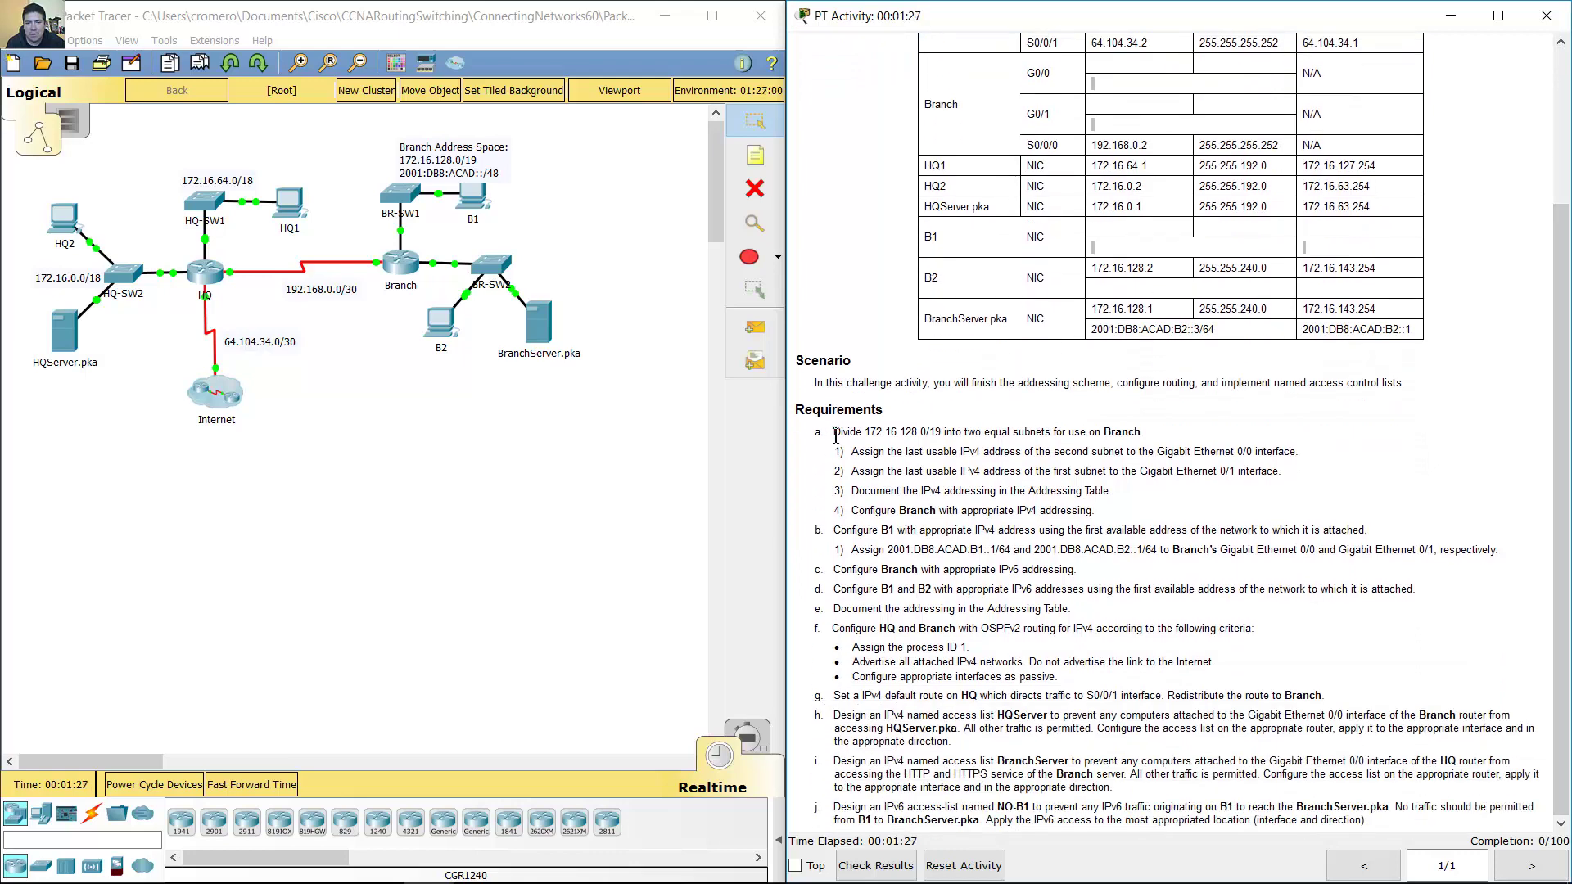
{"action": "left_click_drag", "start_coordinate": [835, 432], "coordinate": [1178, 432]}
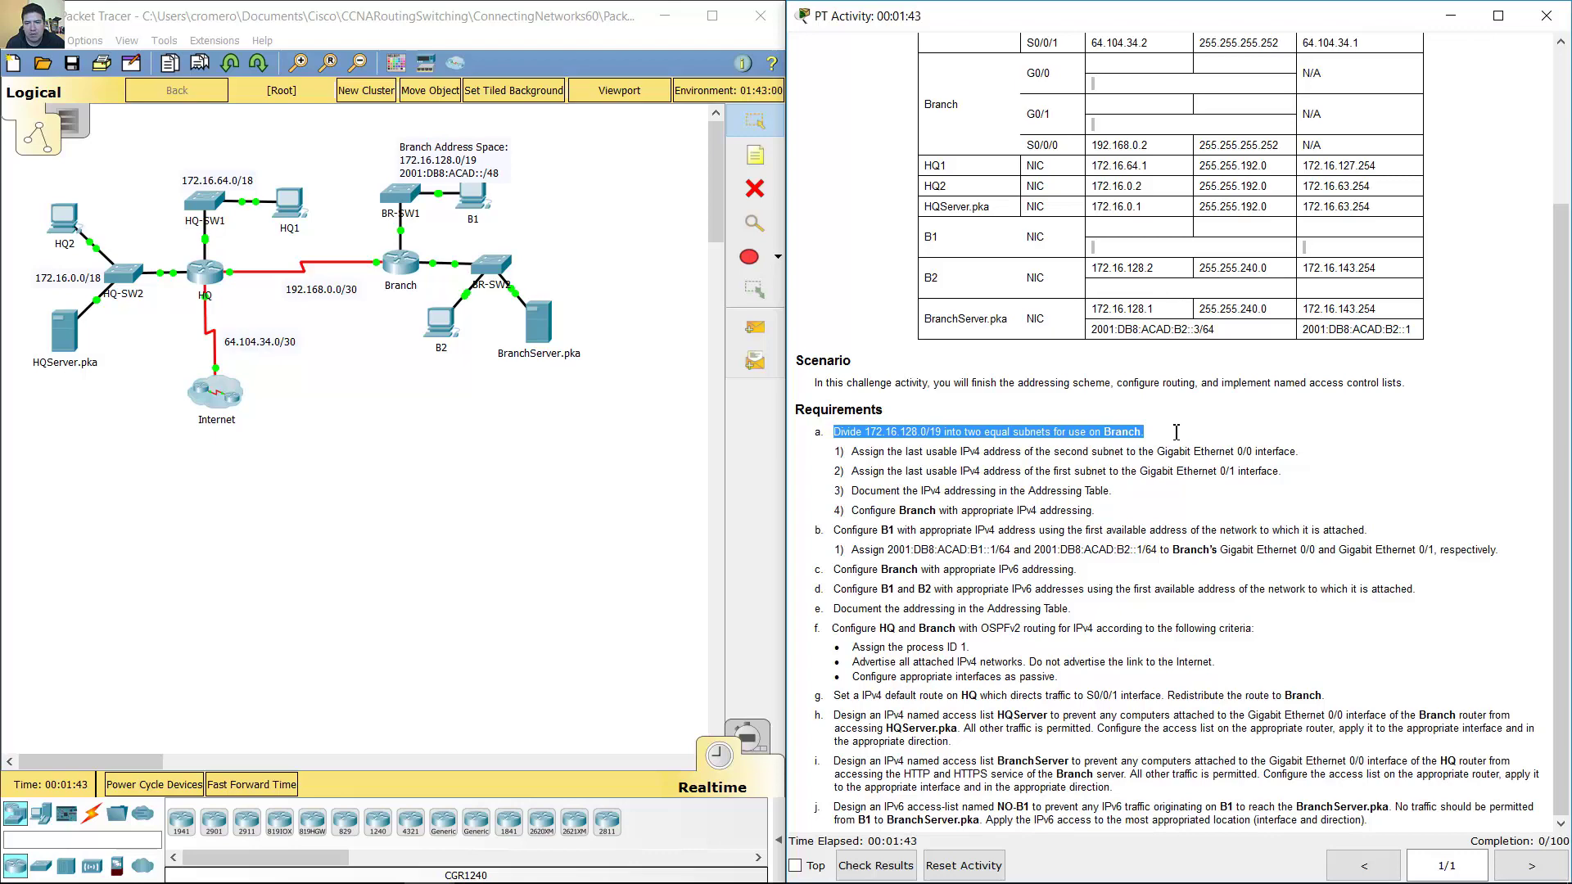
{"action": "left_click", "coordinate": [1176, 432]}
{"action": "left_click_drag", "start_coordinate": [1557, 359], "coordinate": [1557, 228]}
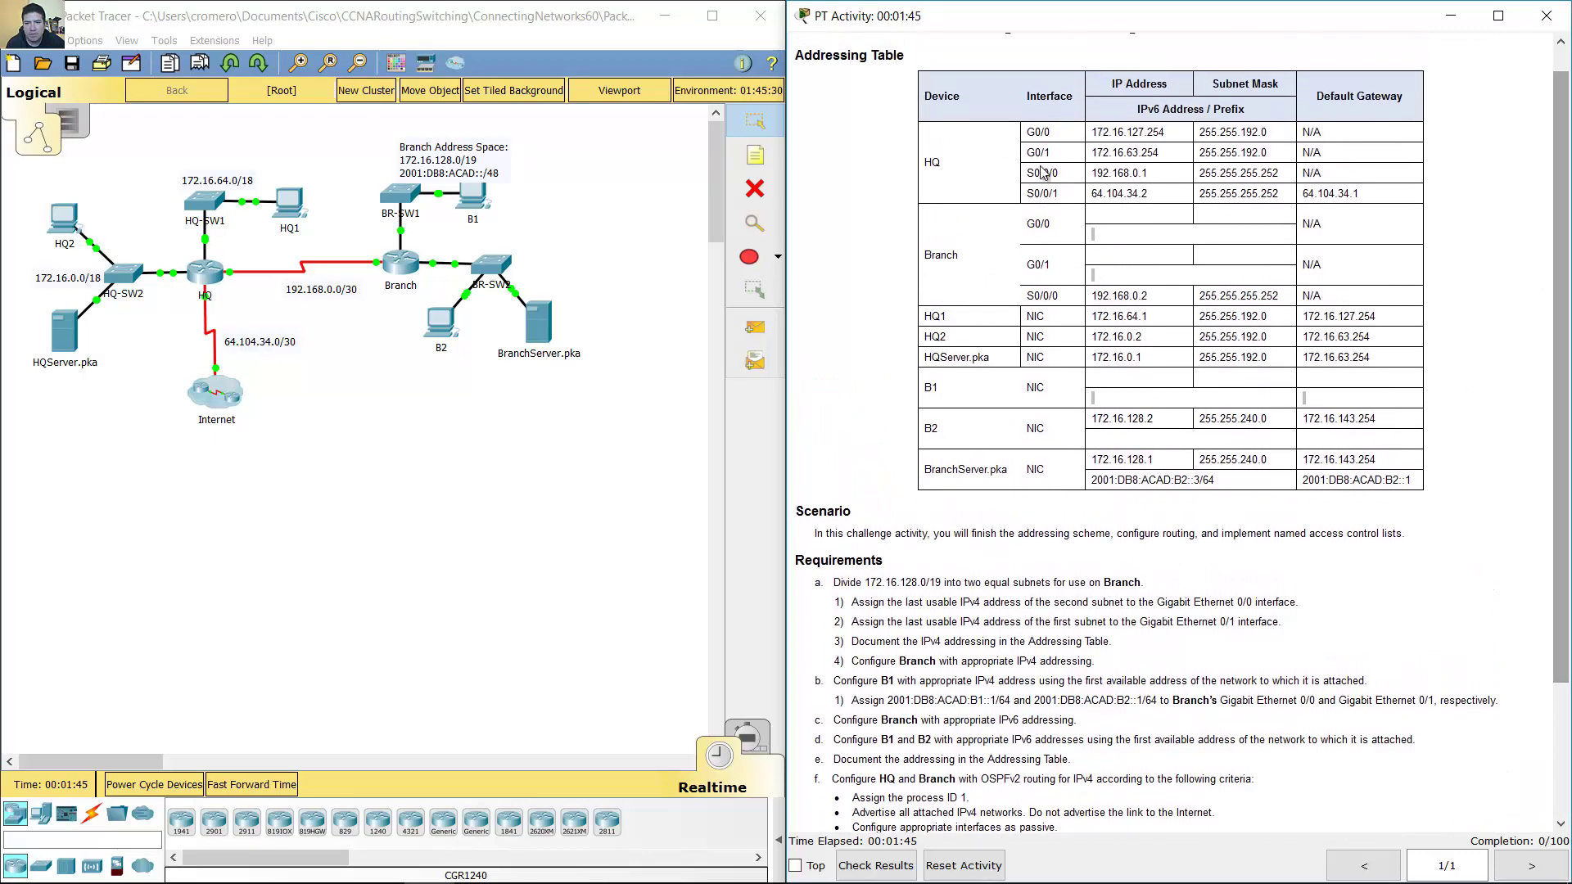
{"action": "double_click", "coordinate": [948, 260]}
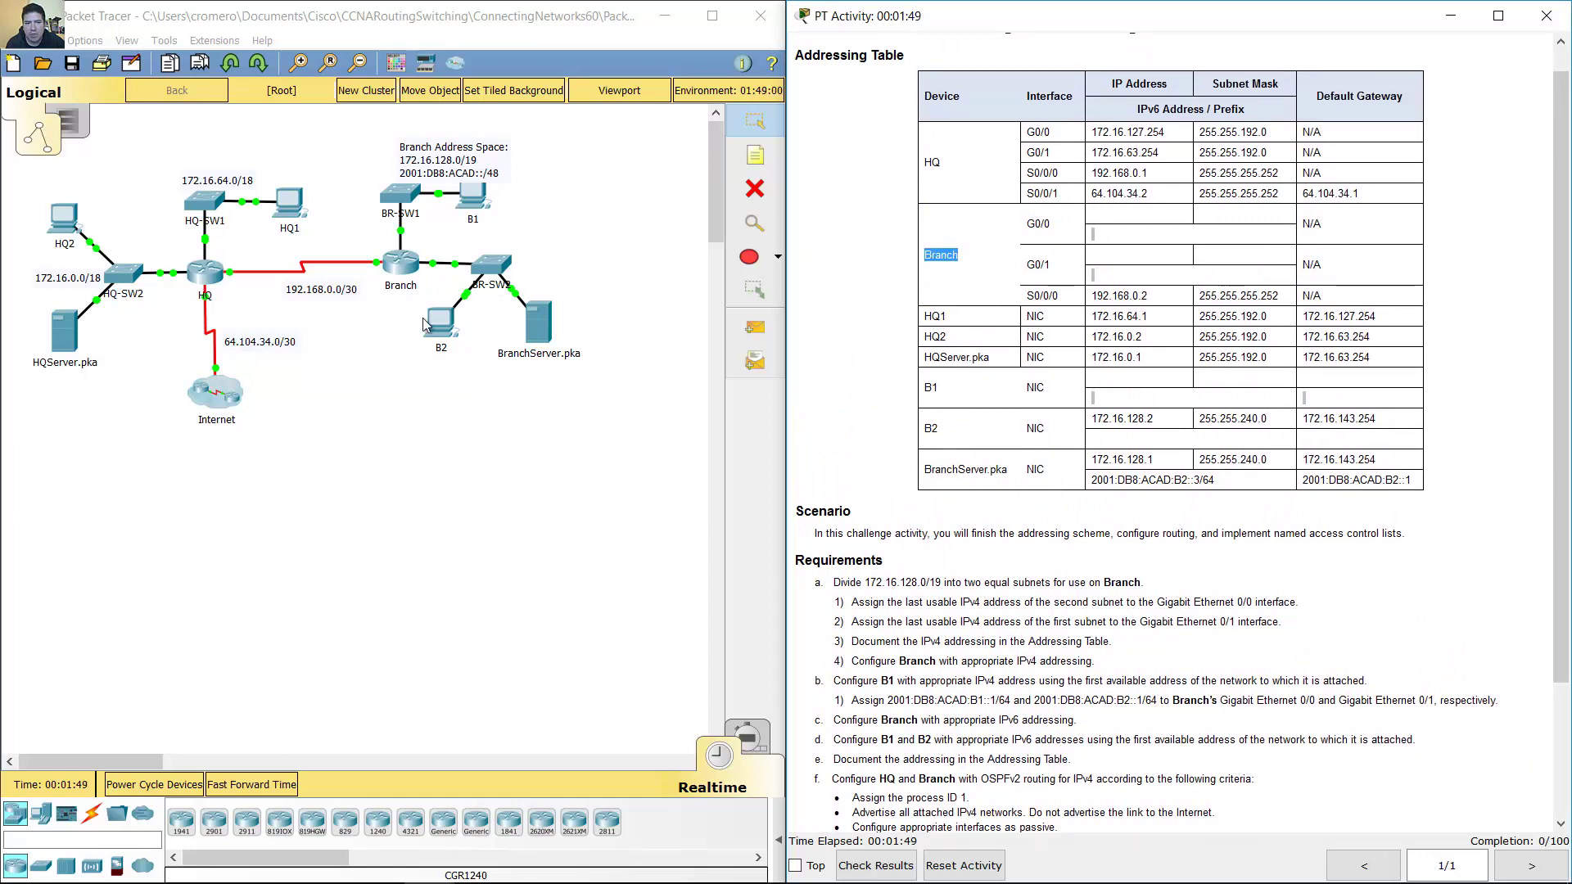
{"action": "left_click_drag", "start_coordinate": [402, 345], "coordinate": [384, 230]}
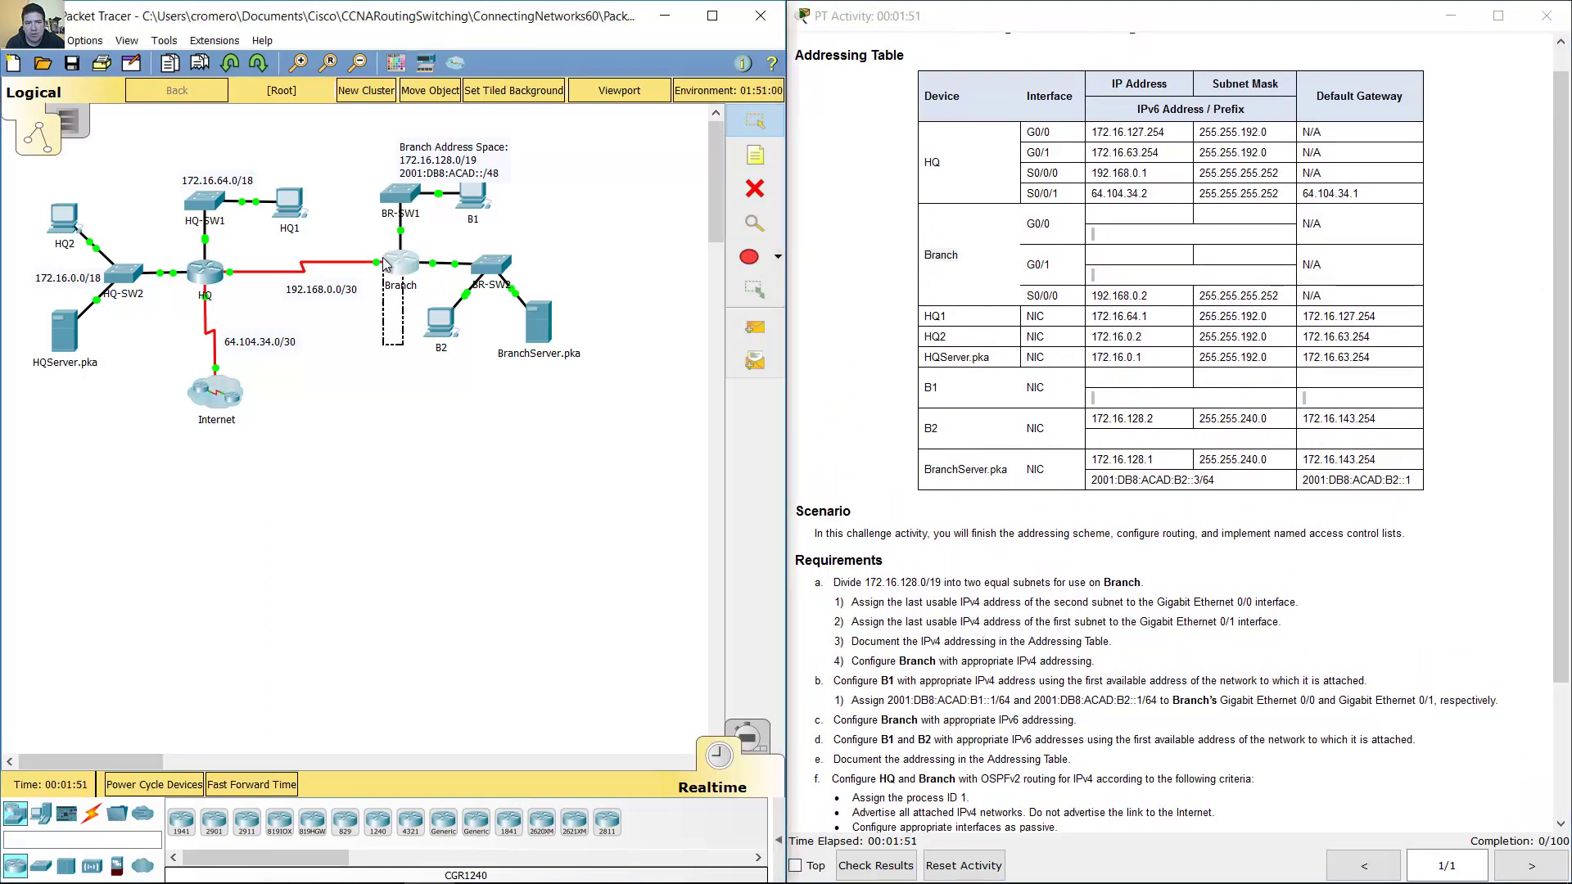
{"action": "mouse_move", "coordinate": [483, 876]}
{"action": "left_click", "coordinate": [531, 864]}
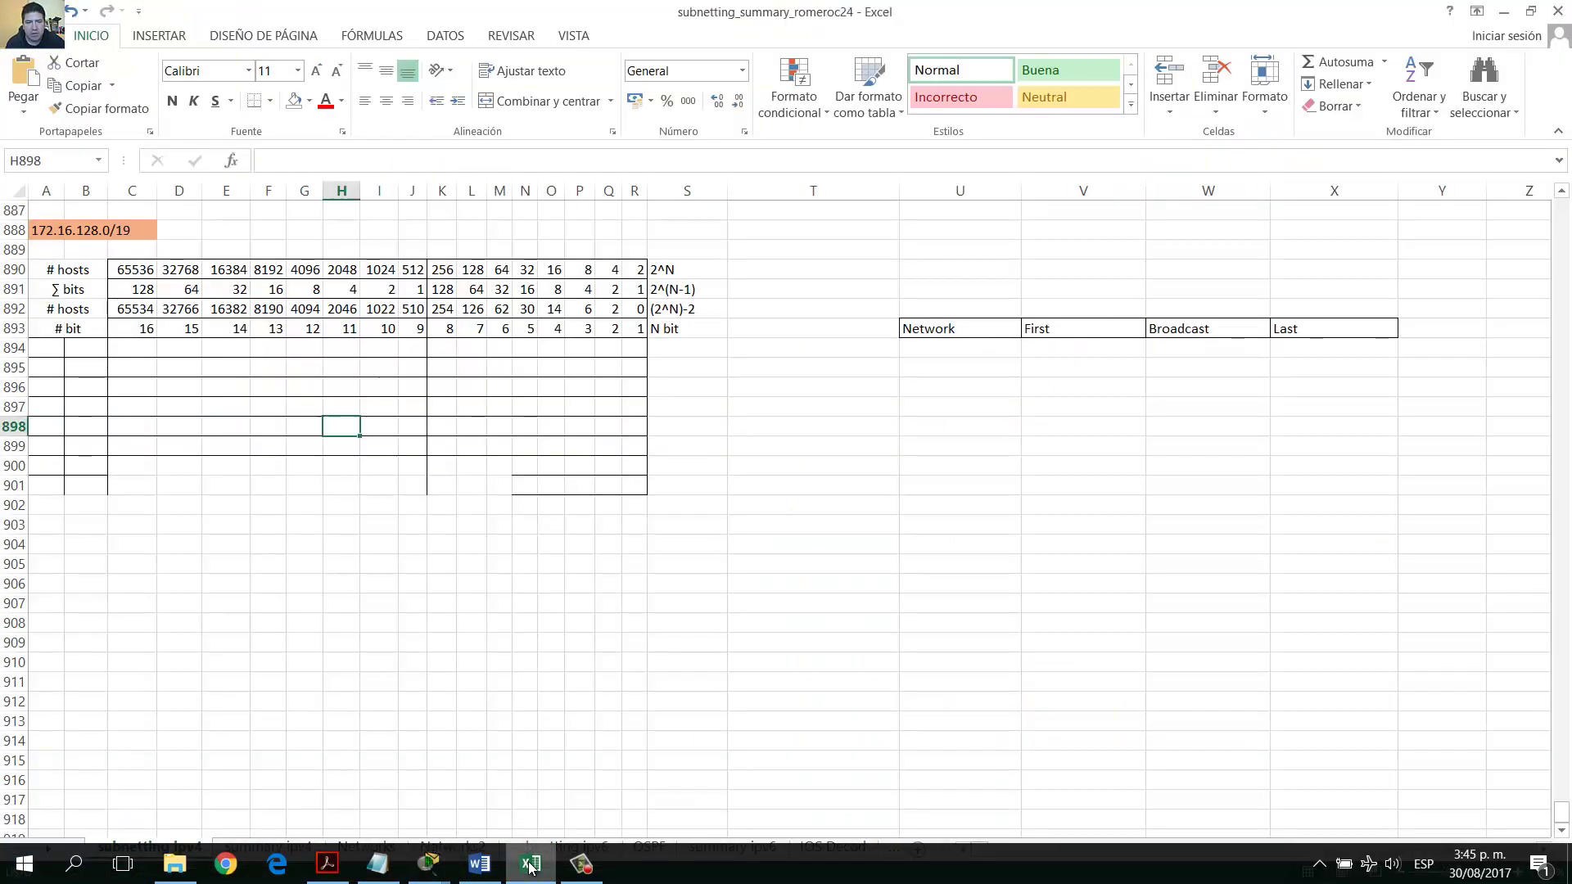
{"action": "left_click", "coordinate": [45, 234]}
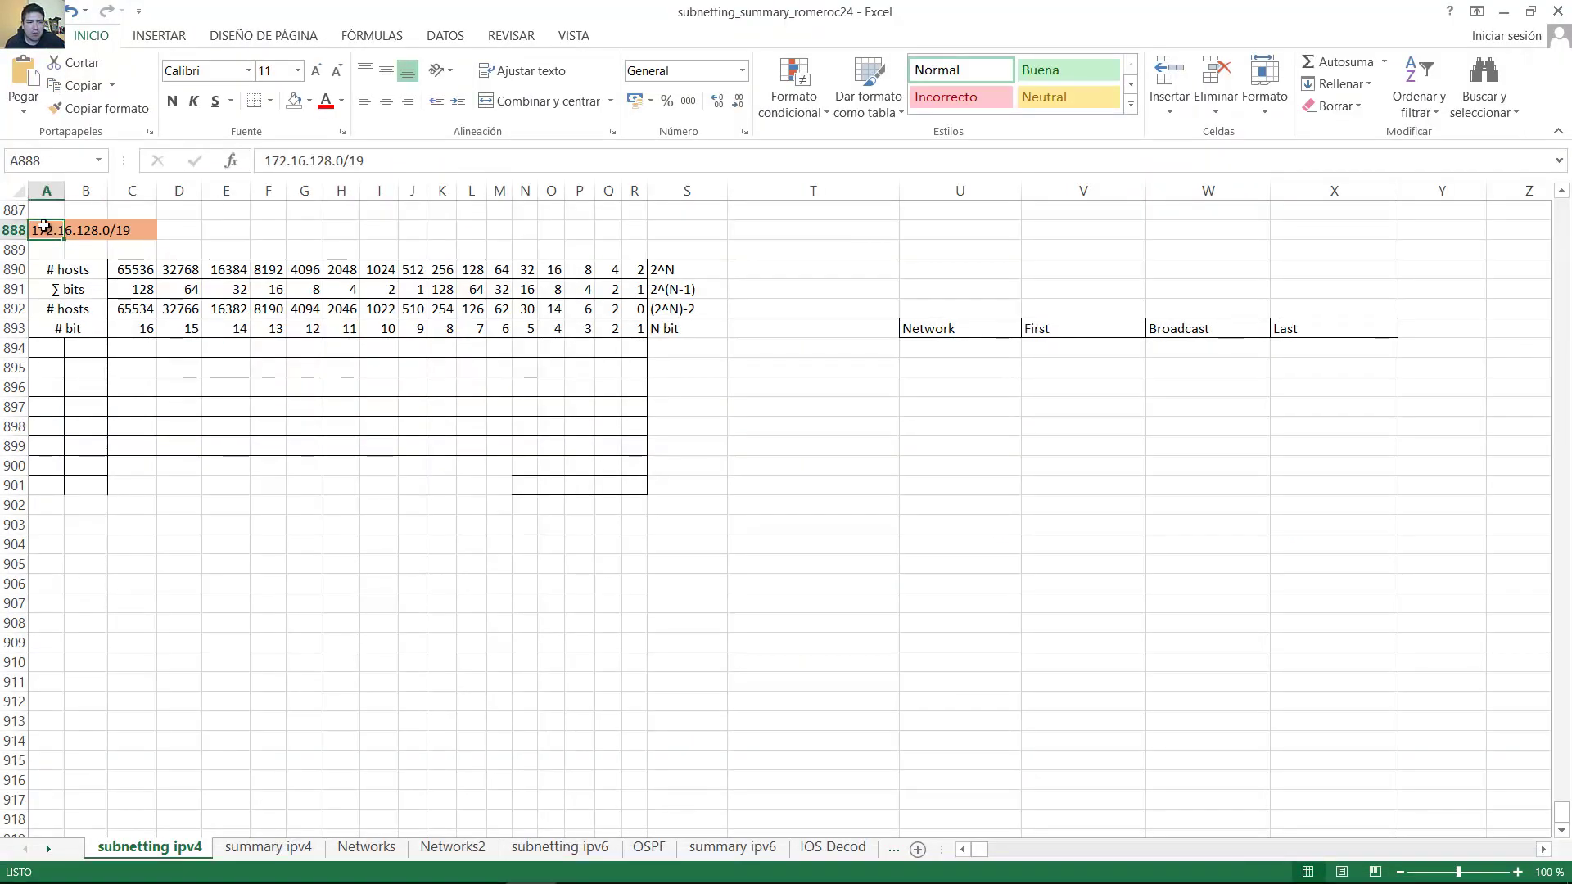
{"action": "mouse_move", "coordinate": [45, 233]}
{"action": "left_mouse_down"}
{"action": "mouse_move", "coordinate": [149, 232]}
{"action": "mouse_move", "coordinate": [16, 234]}
{"action": "left_mouse_up"}
{"action": "left_click", "coordinate": [217, 232]}
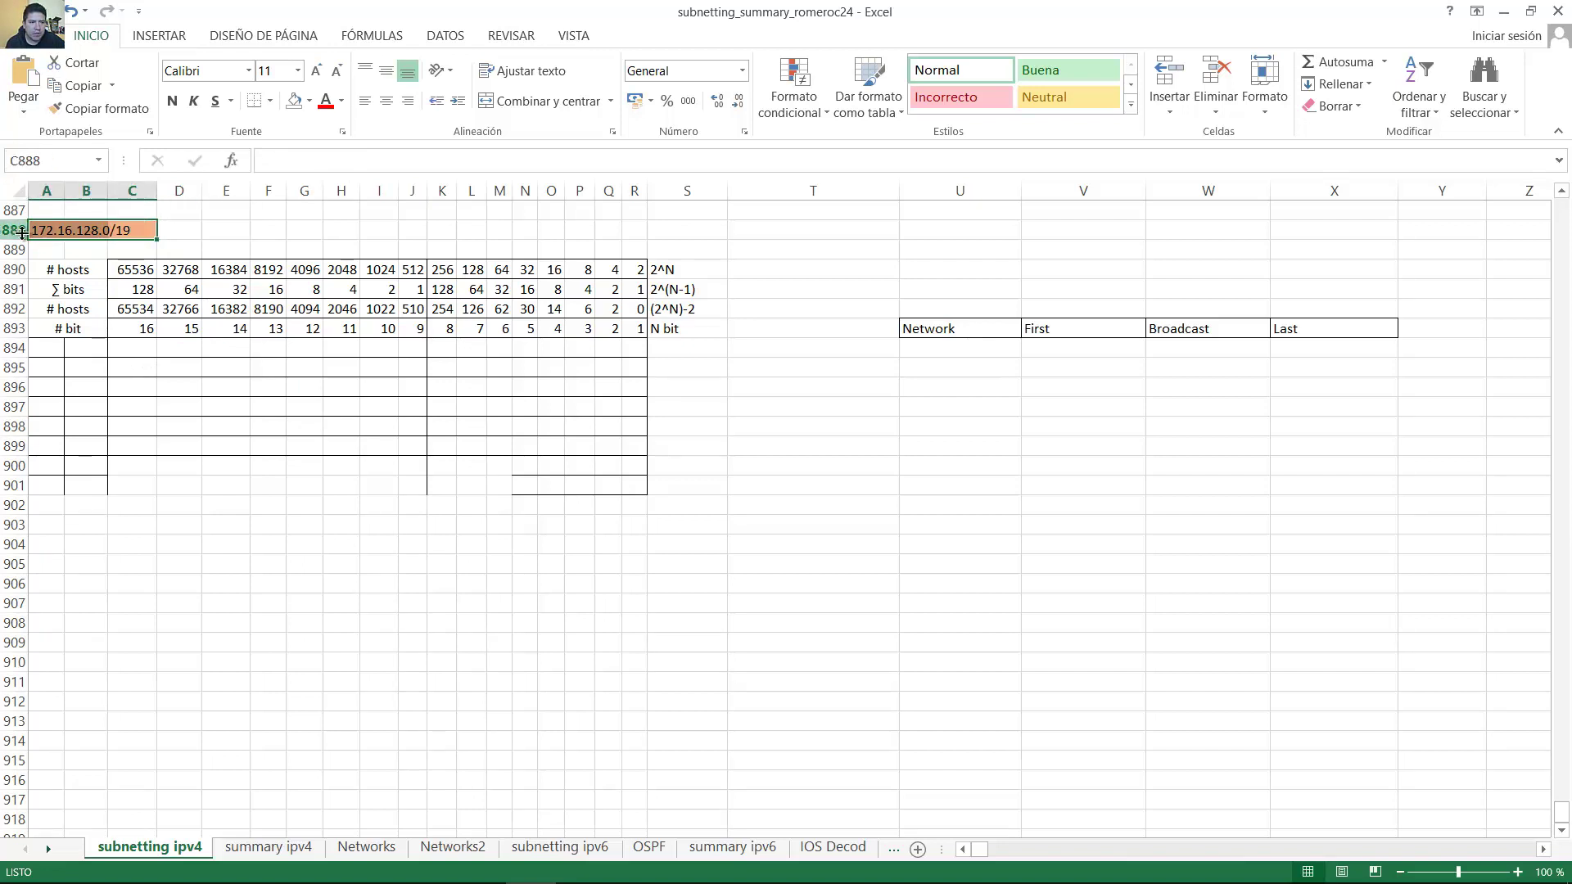
{"action": "left_click", "coordinate": [170, 235]}
{"action": "left_click", "coordinate": [125, 230]}
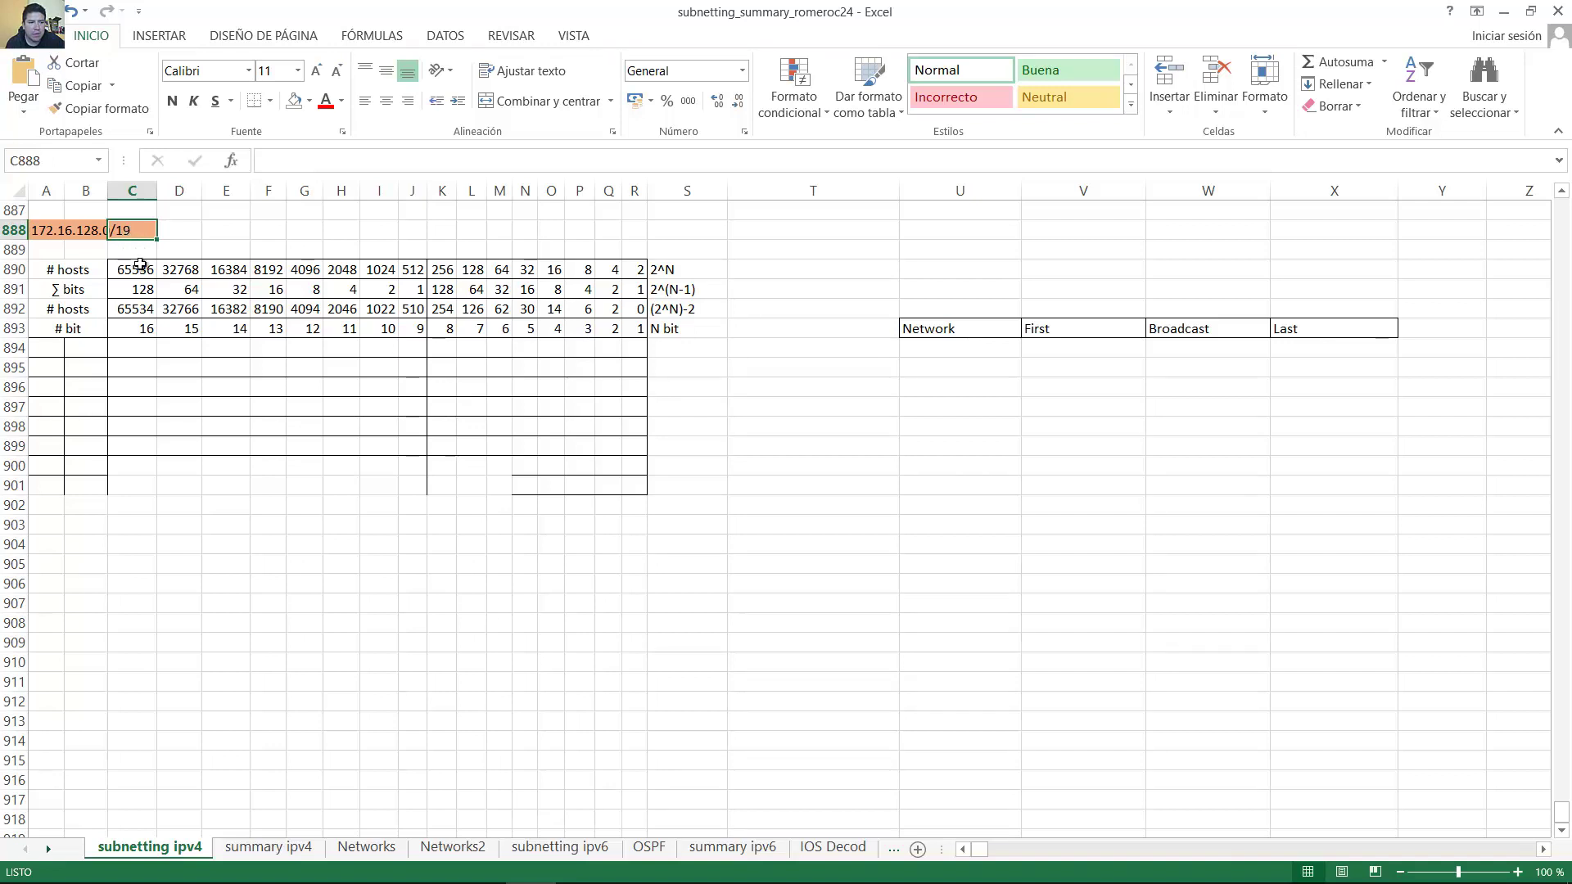
Enter the network's first two octets in the subnetting grid, 172 in A894 and 16 in B894
{"action": "left_click", "coordinate": [51, 347]}
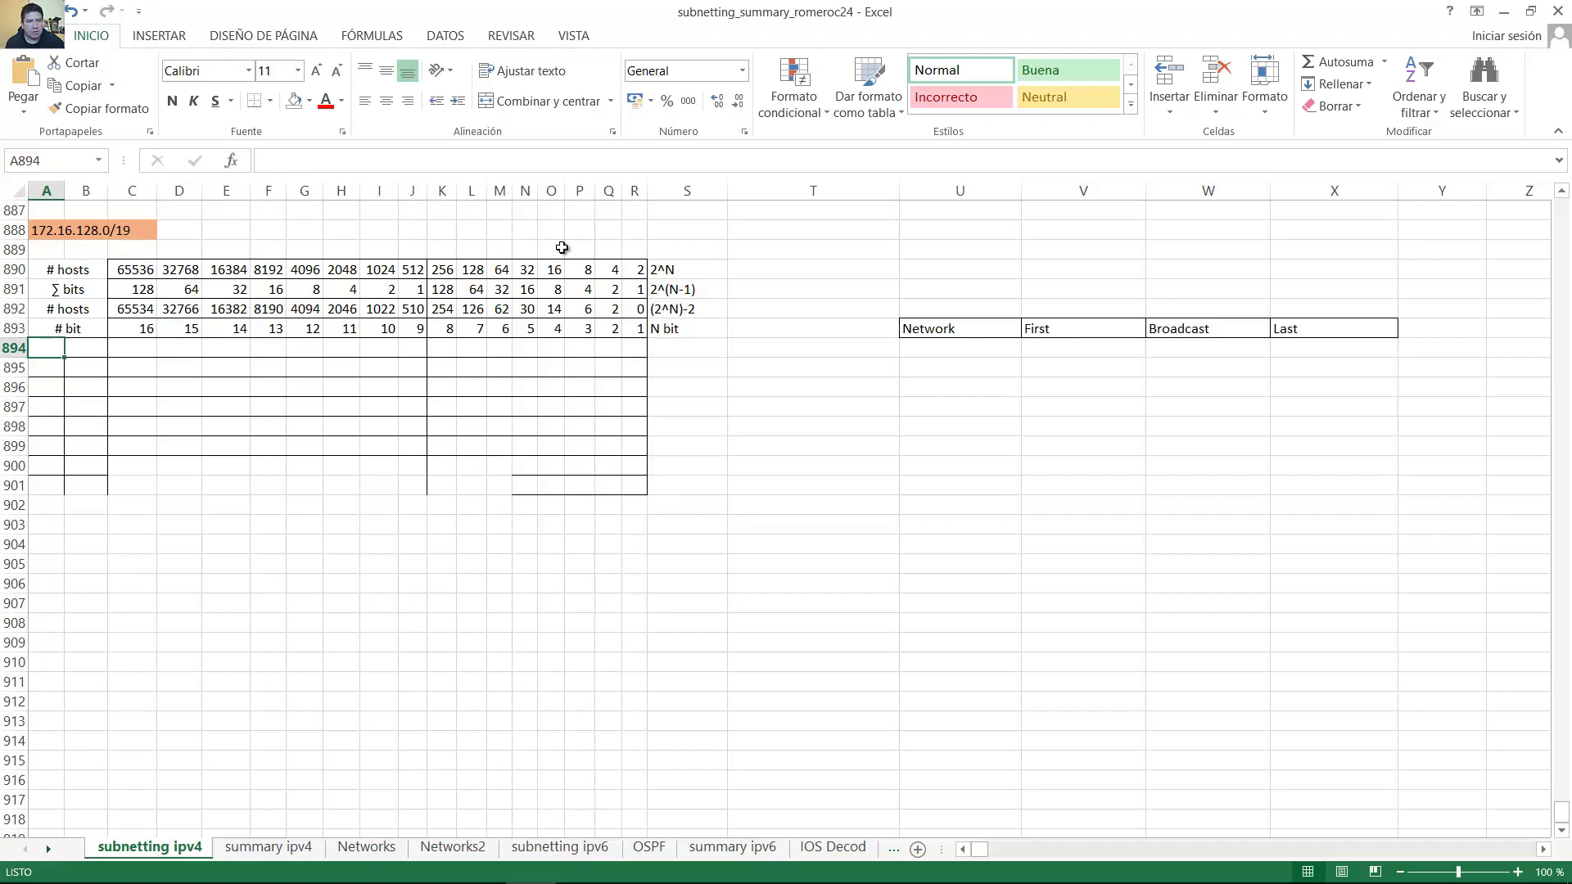
{"action": "type", "text": "172"}
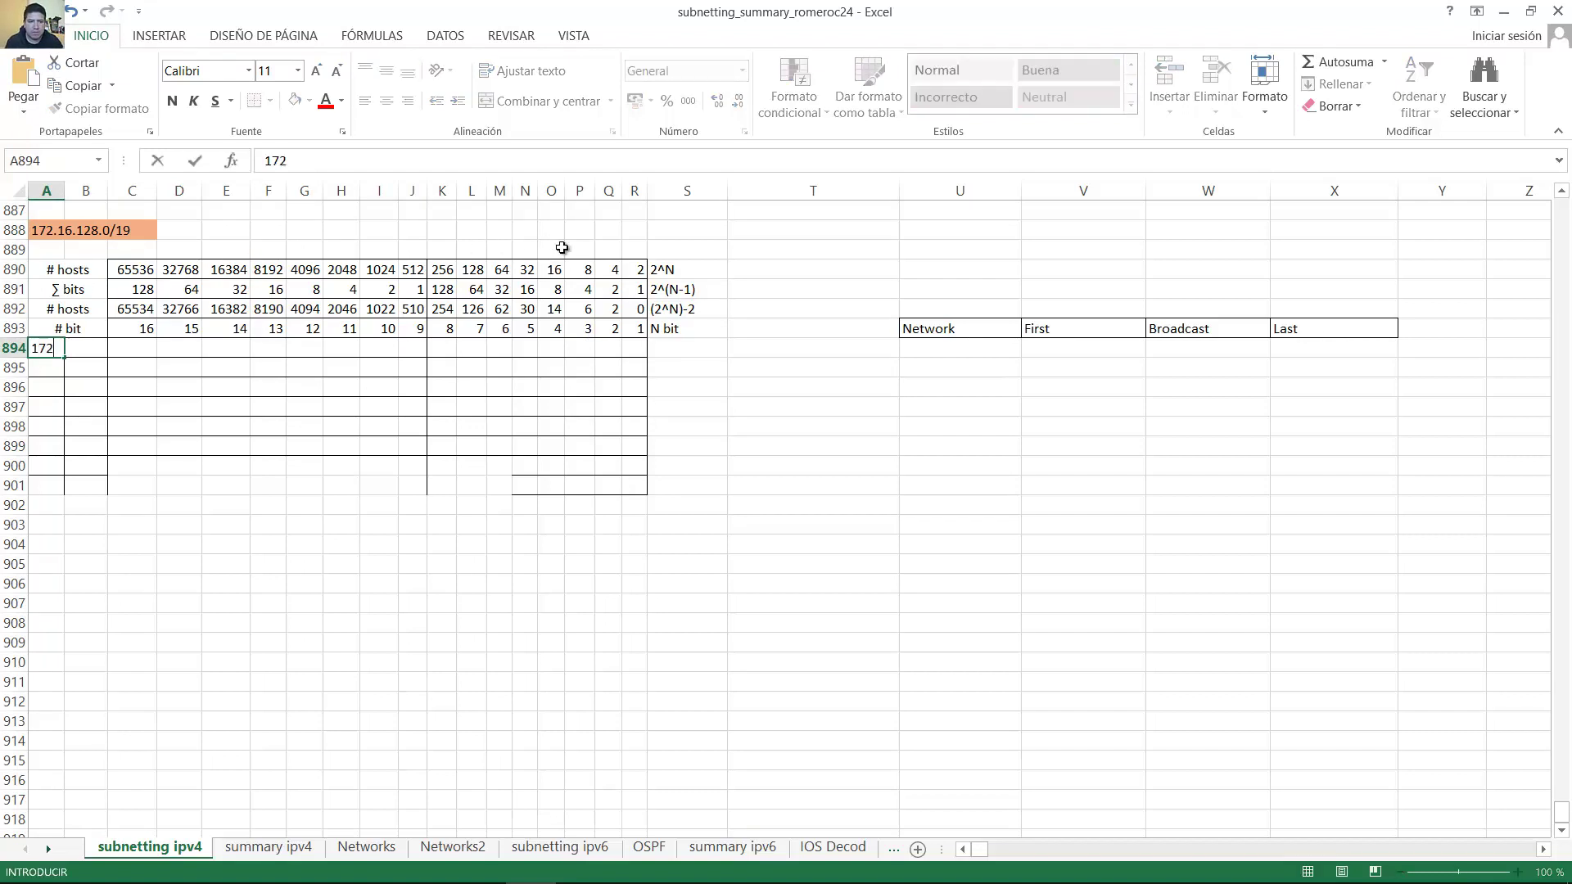
{"action": "key", "text": "Tab"}
{"action": "type", "text": "16"}
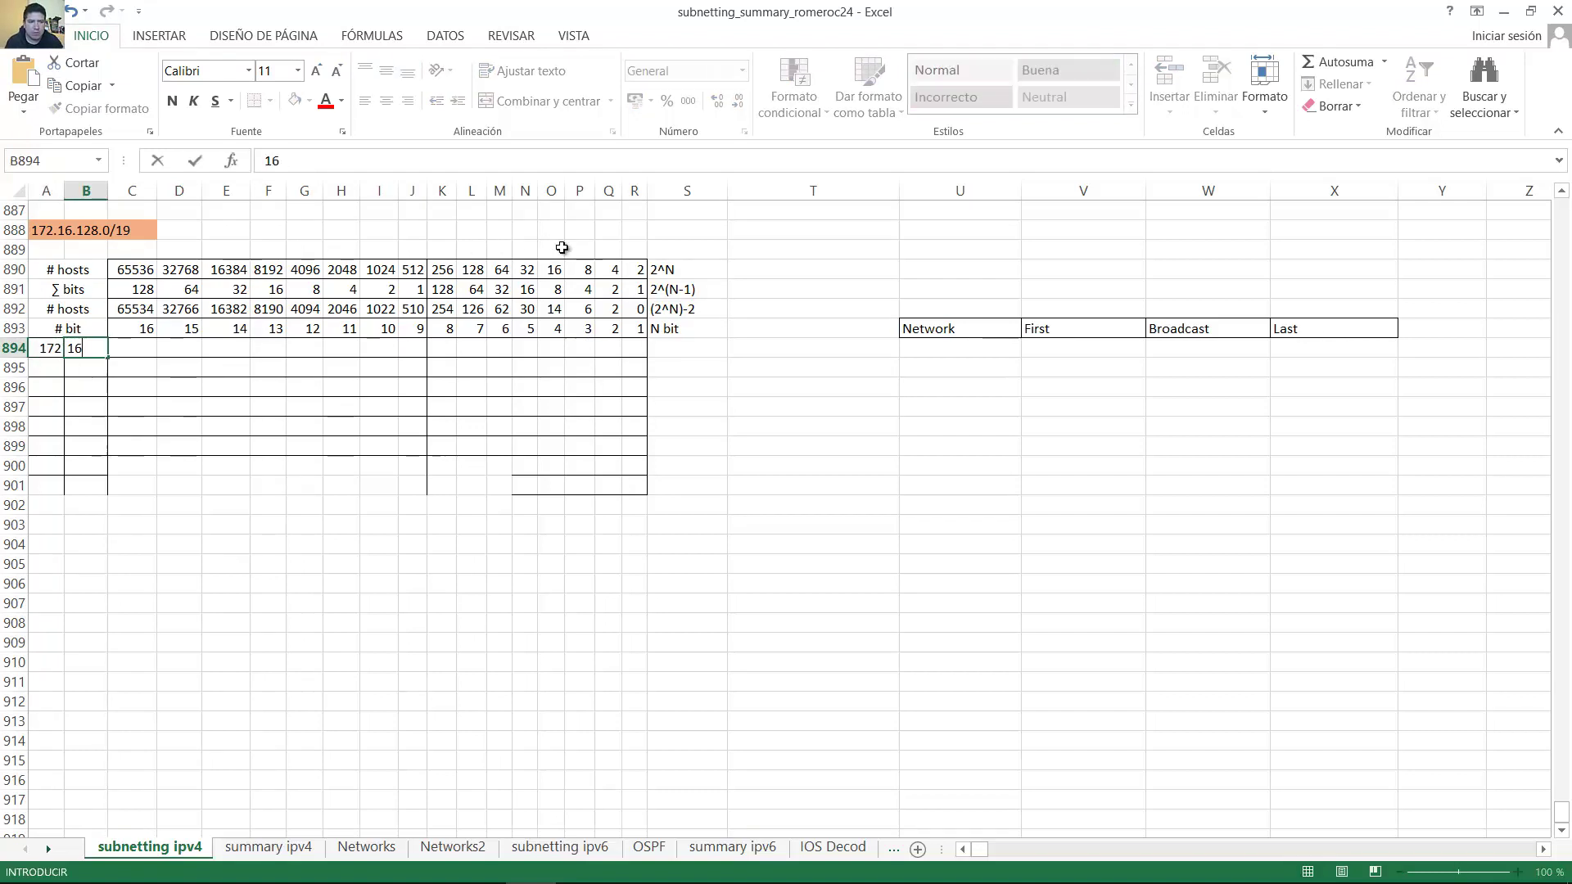
{"action": "key", "text": "Tab"}
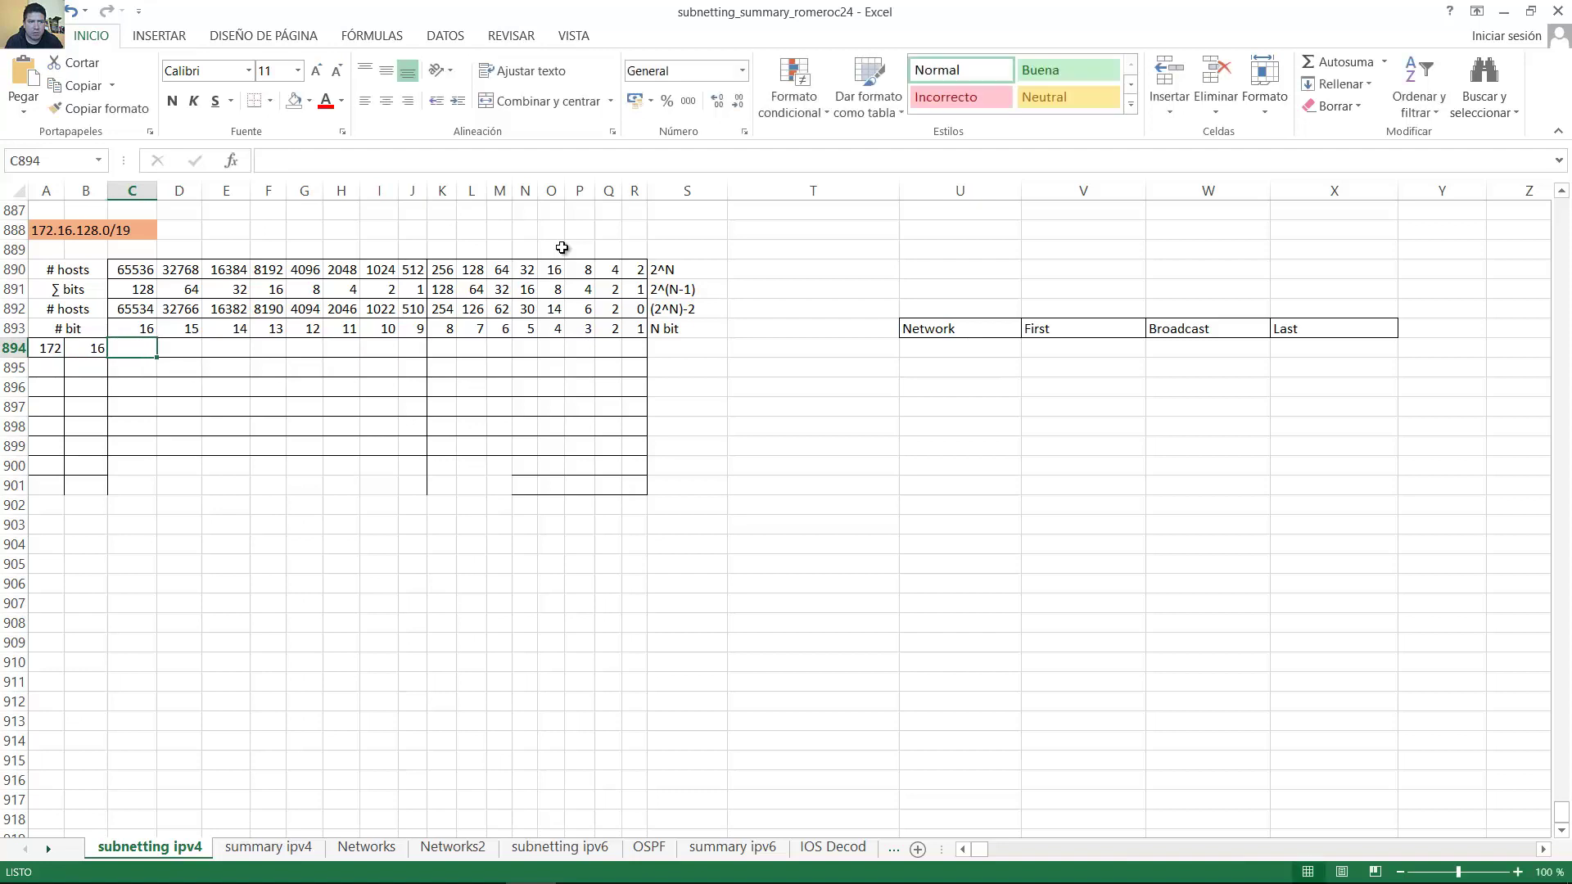
Fill C894:R894 with the binary form of the last two octets, a 1 followed by fifteen 0s, one bit per cell
{"action": "type", "text": "1\t0\t0\t0\t0"}
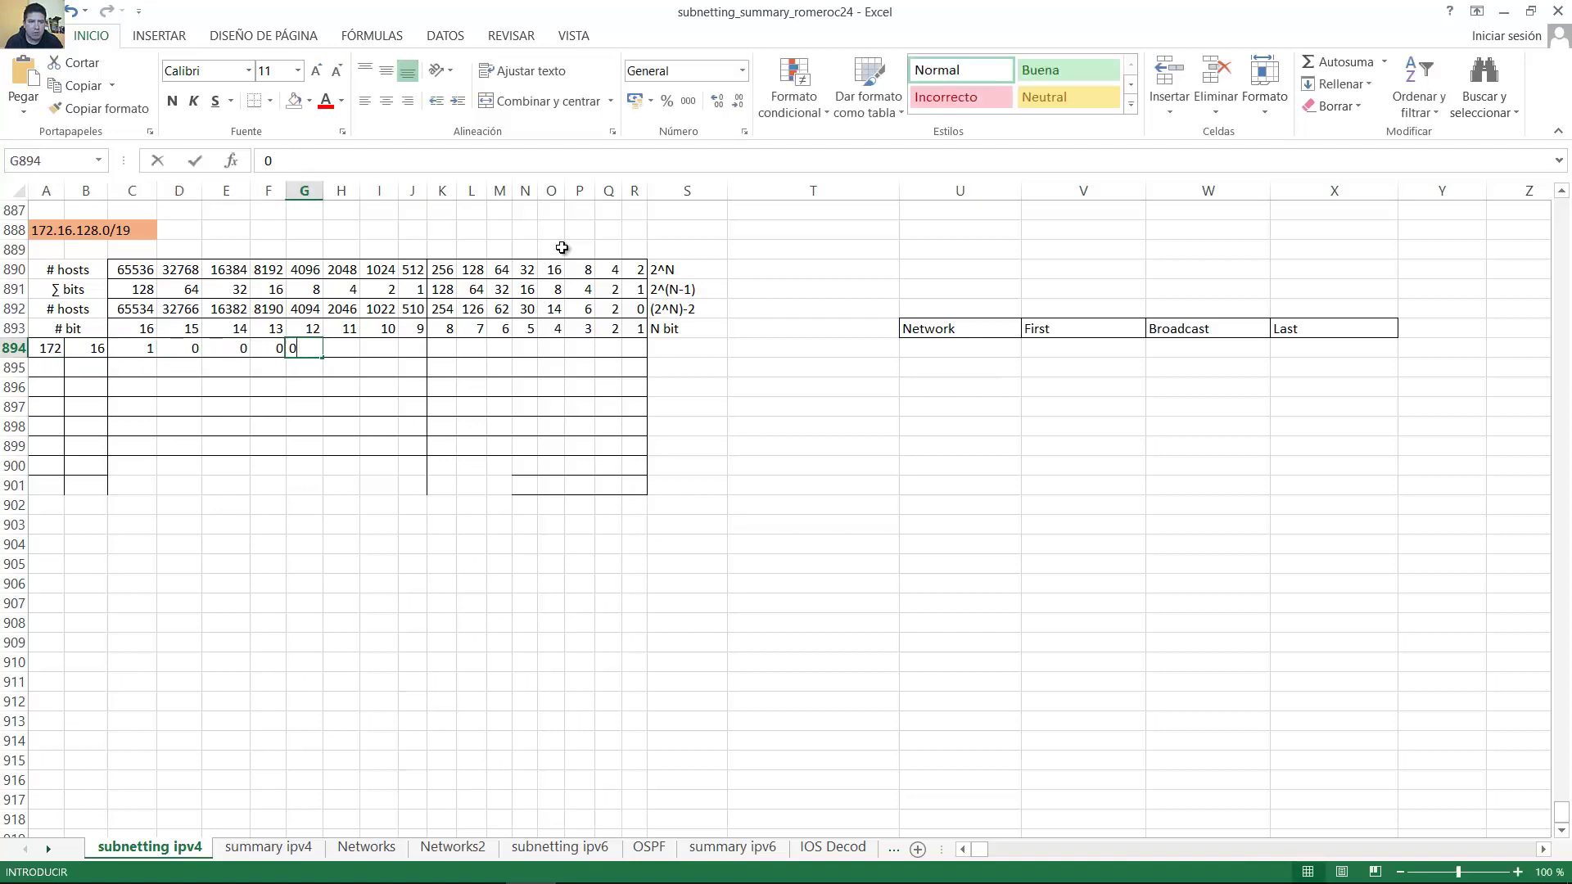
{"action": "type", "text": "\t0\t0"}
{"action": "key", "text": "Tab"}
{"action": "type", "text": "0"}
{"action": "key", "text": "Tab"}
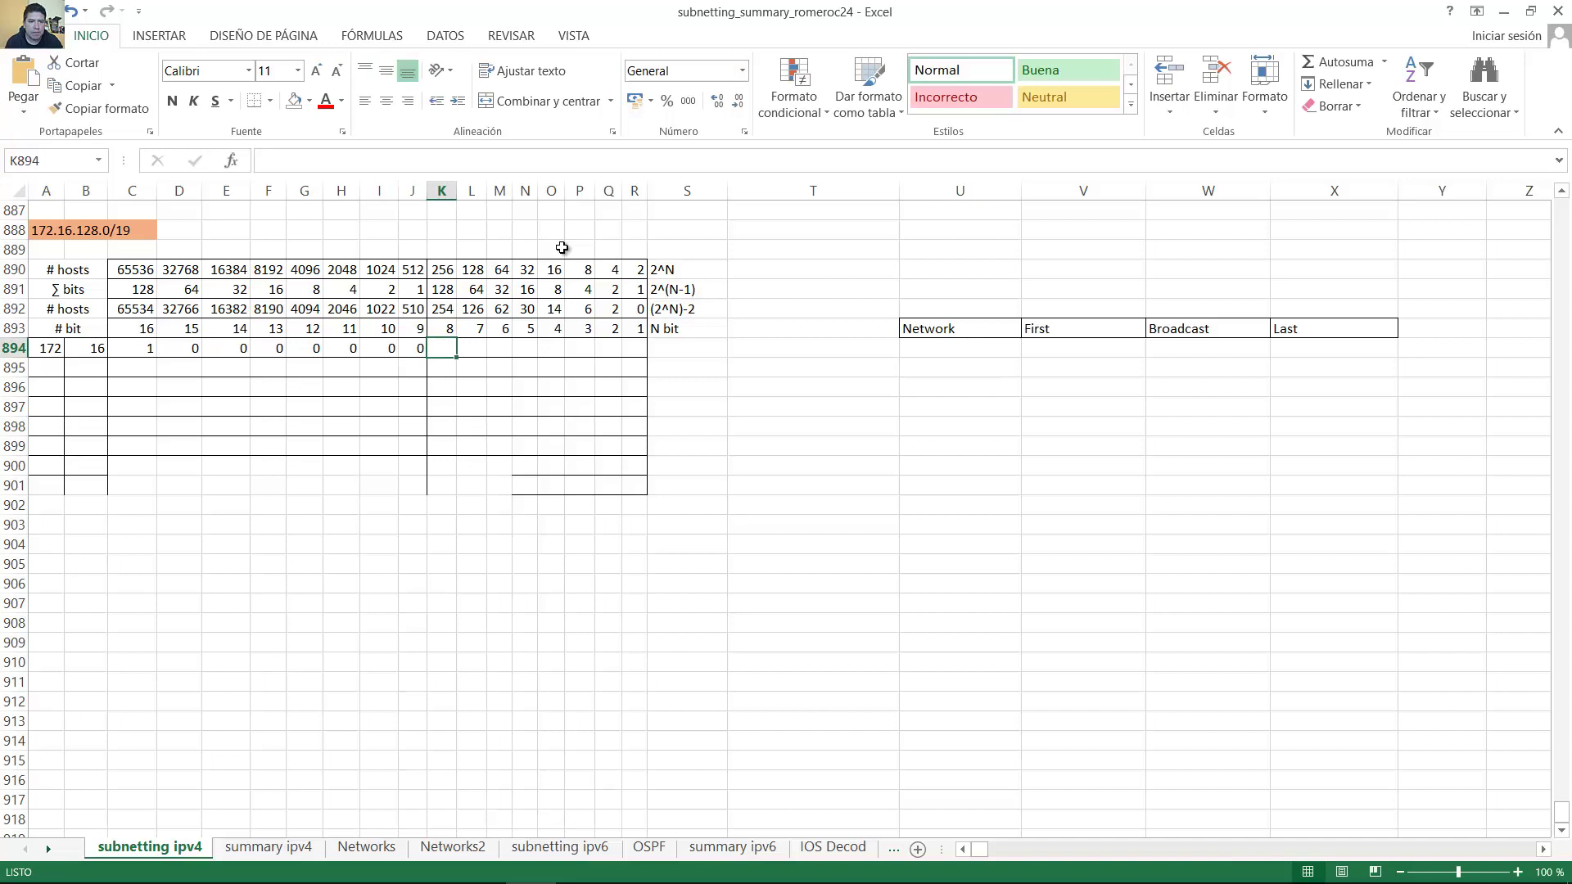
{"action": "type", "text": "0\t0\t0\t0\t0\t0\t0"}
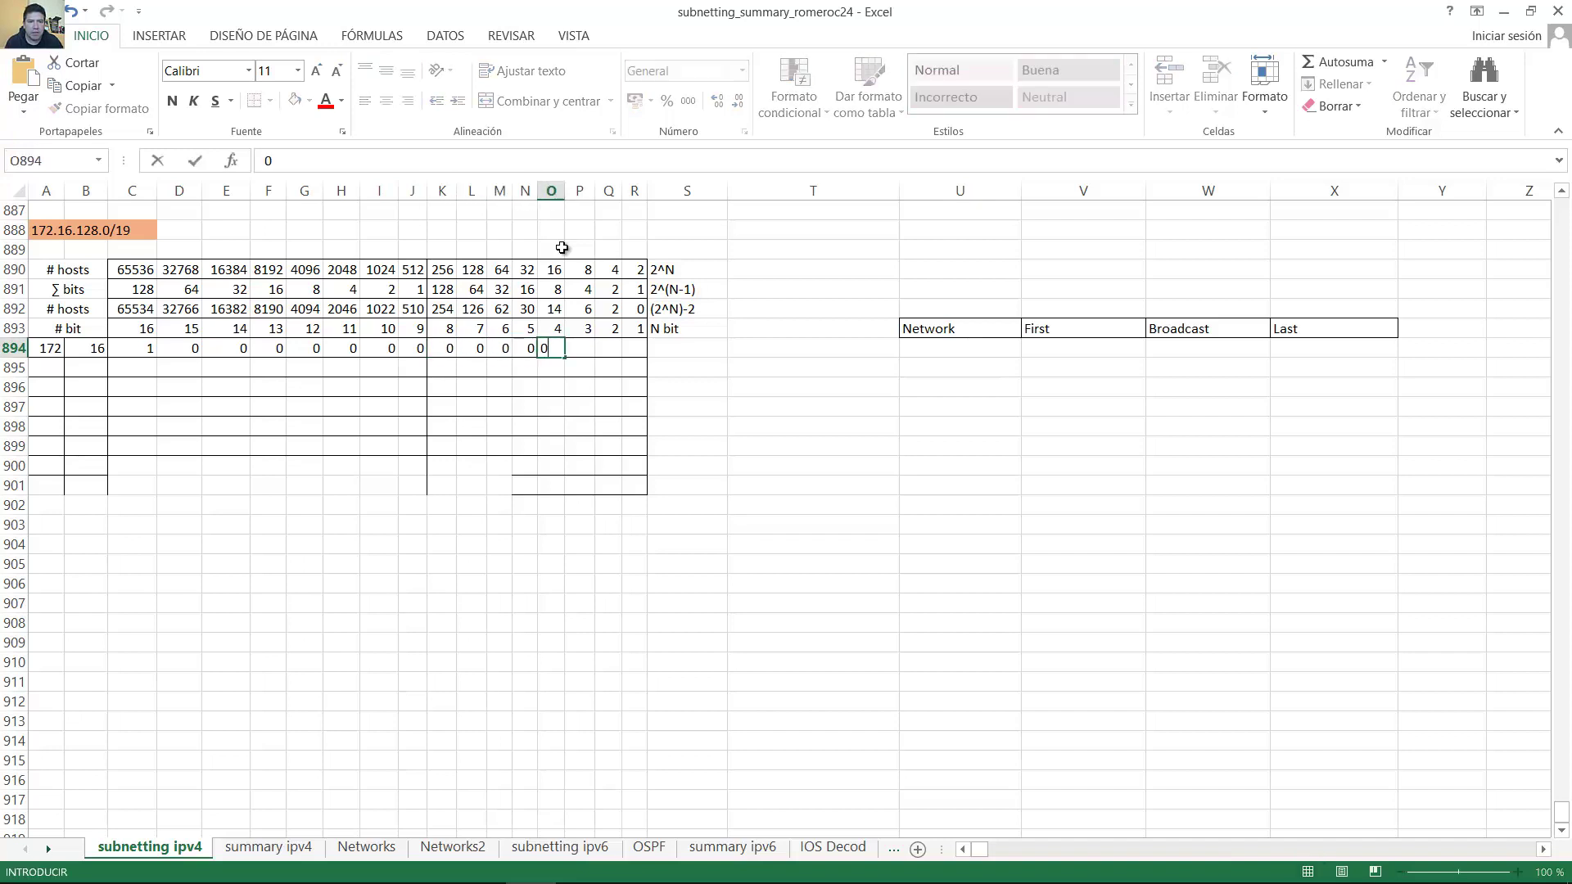
{"action": "key", "text": "Tab"}
{"action": "type", "text": "0"}
{"action": "key", "text": "Tab"}
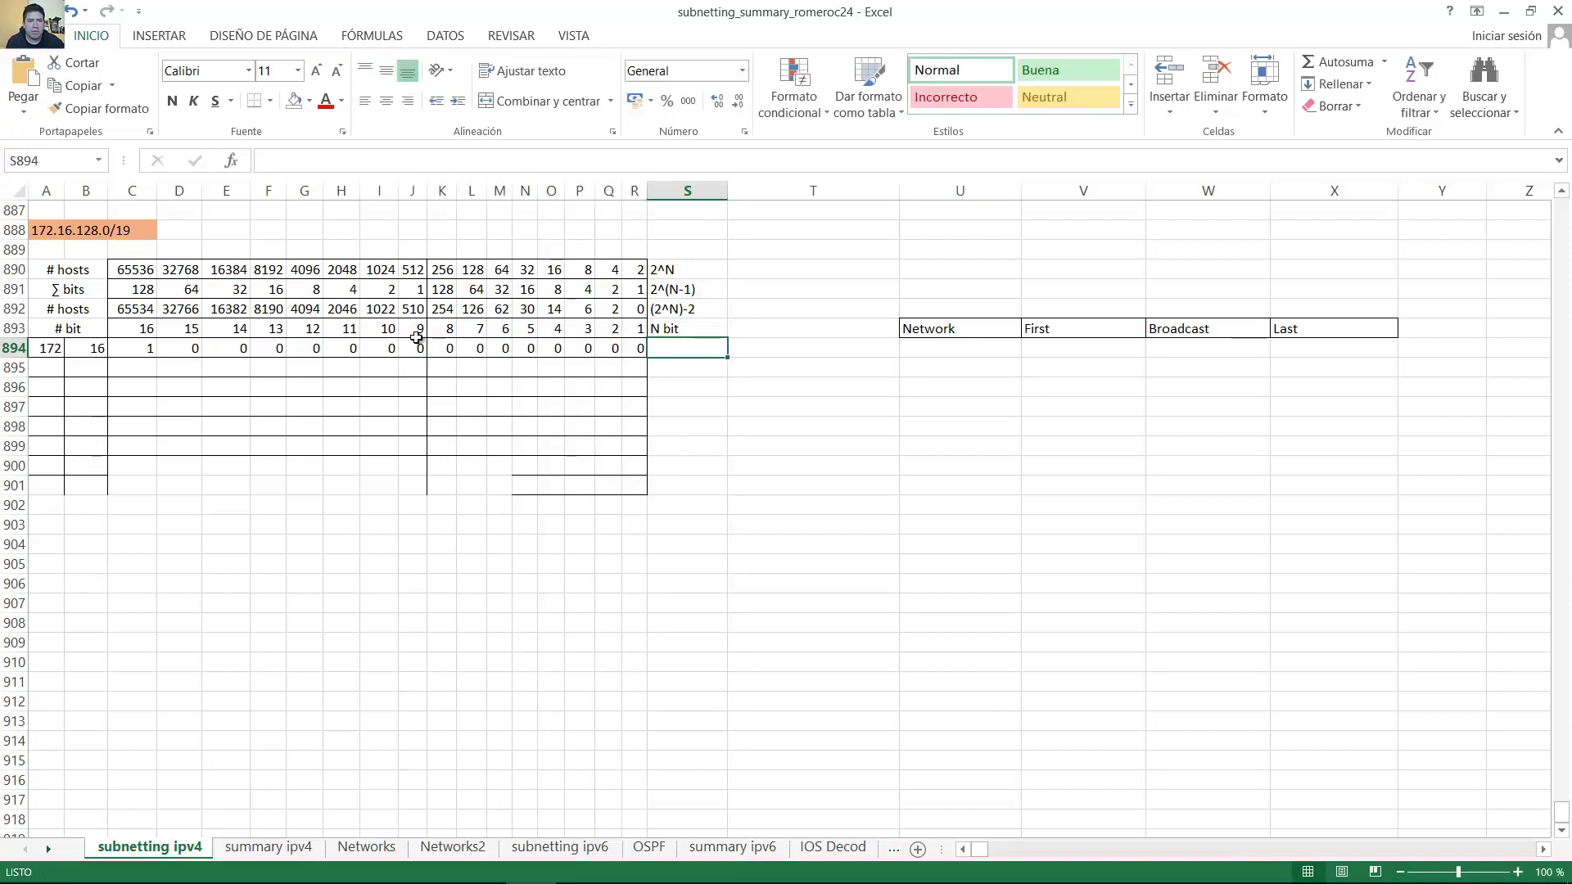
Shade the /19 network portion, cells A894:E894, with the standard light green fill
{"action": "left_click_drag", "start_coordinate": [52, 349], "coordinate": [238, 348]}
{"action": "left_click", "coordinate": [309, 101]}
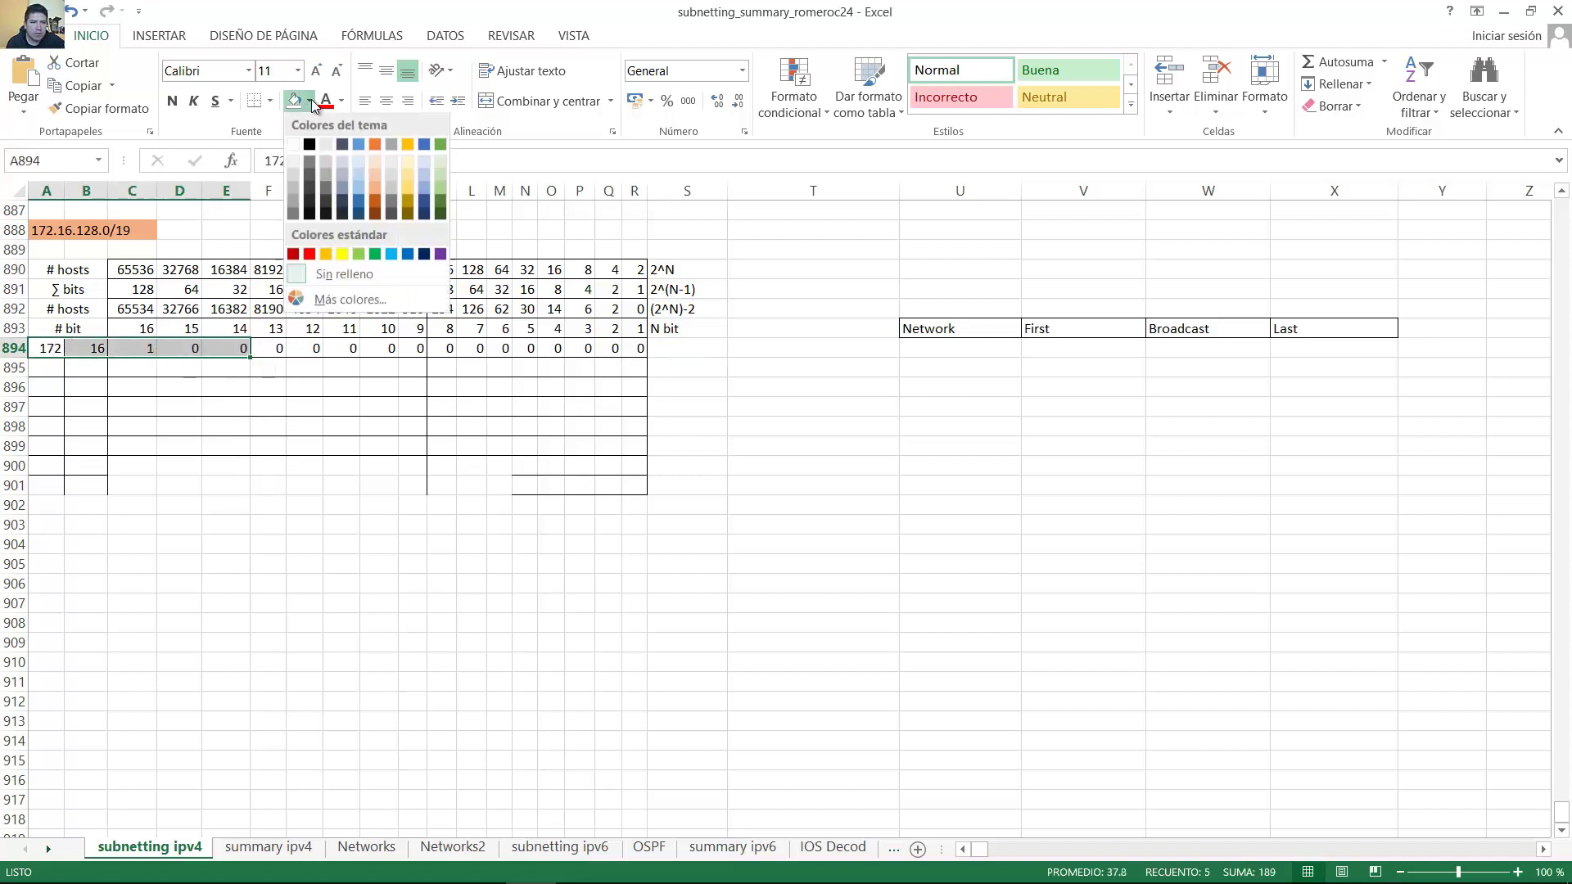
{"action": "left_click", "coordinate": [359, 256]}
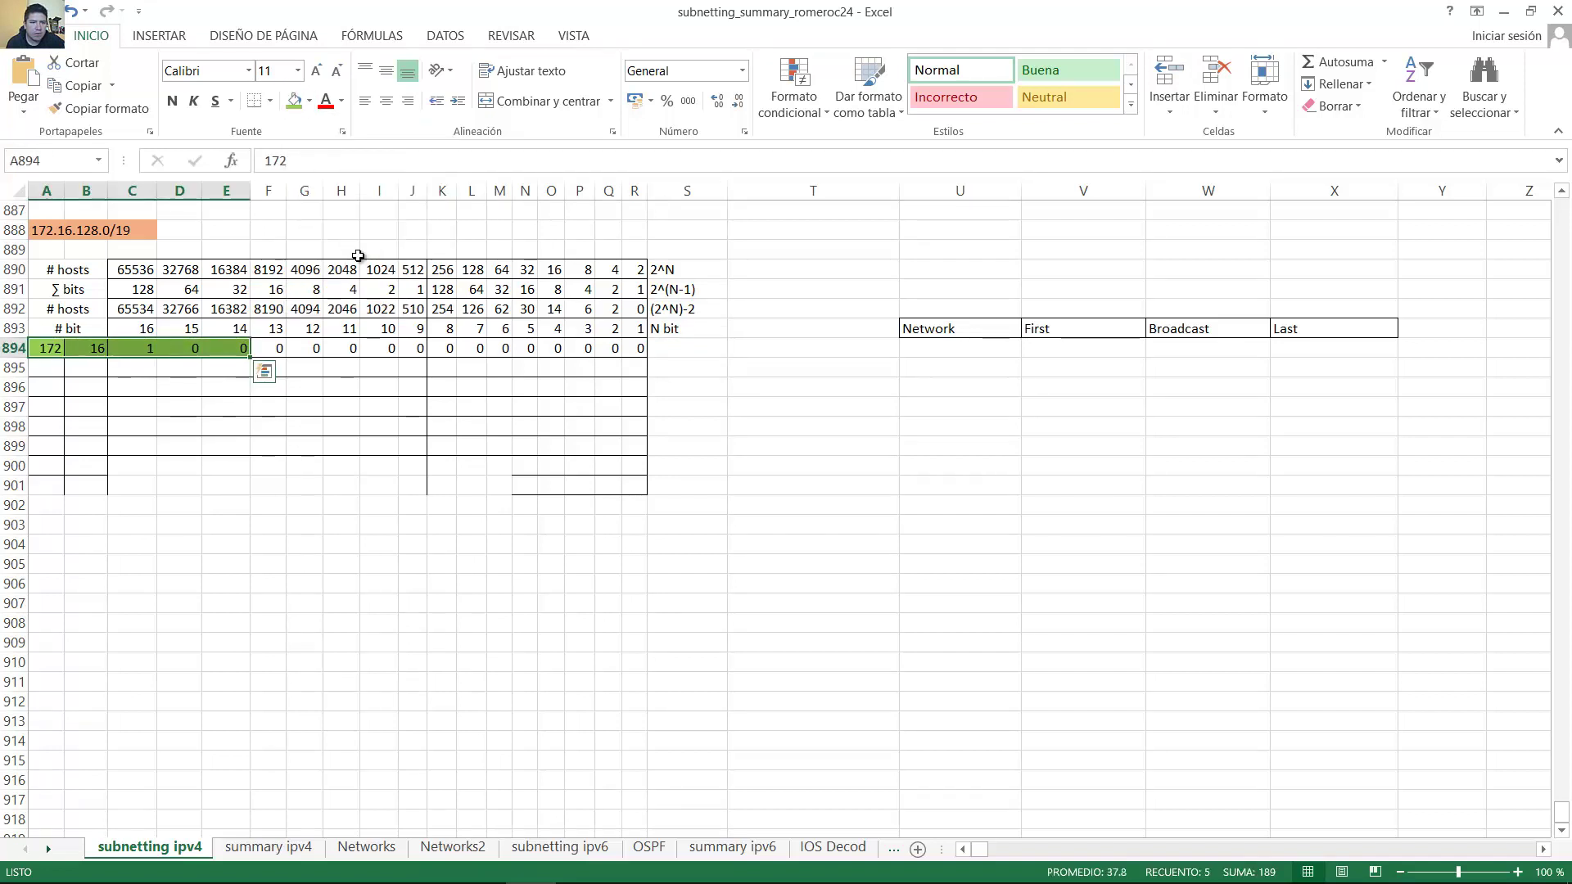
{"action": "left_click", "coordinate": [221, 348]}
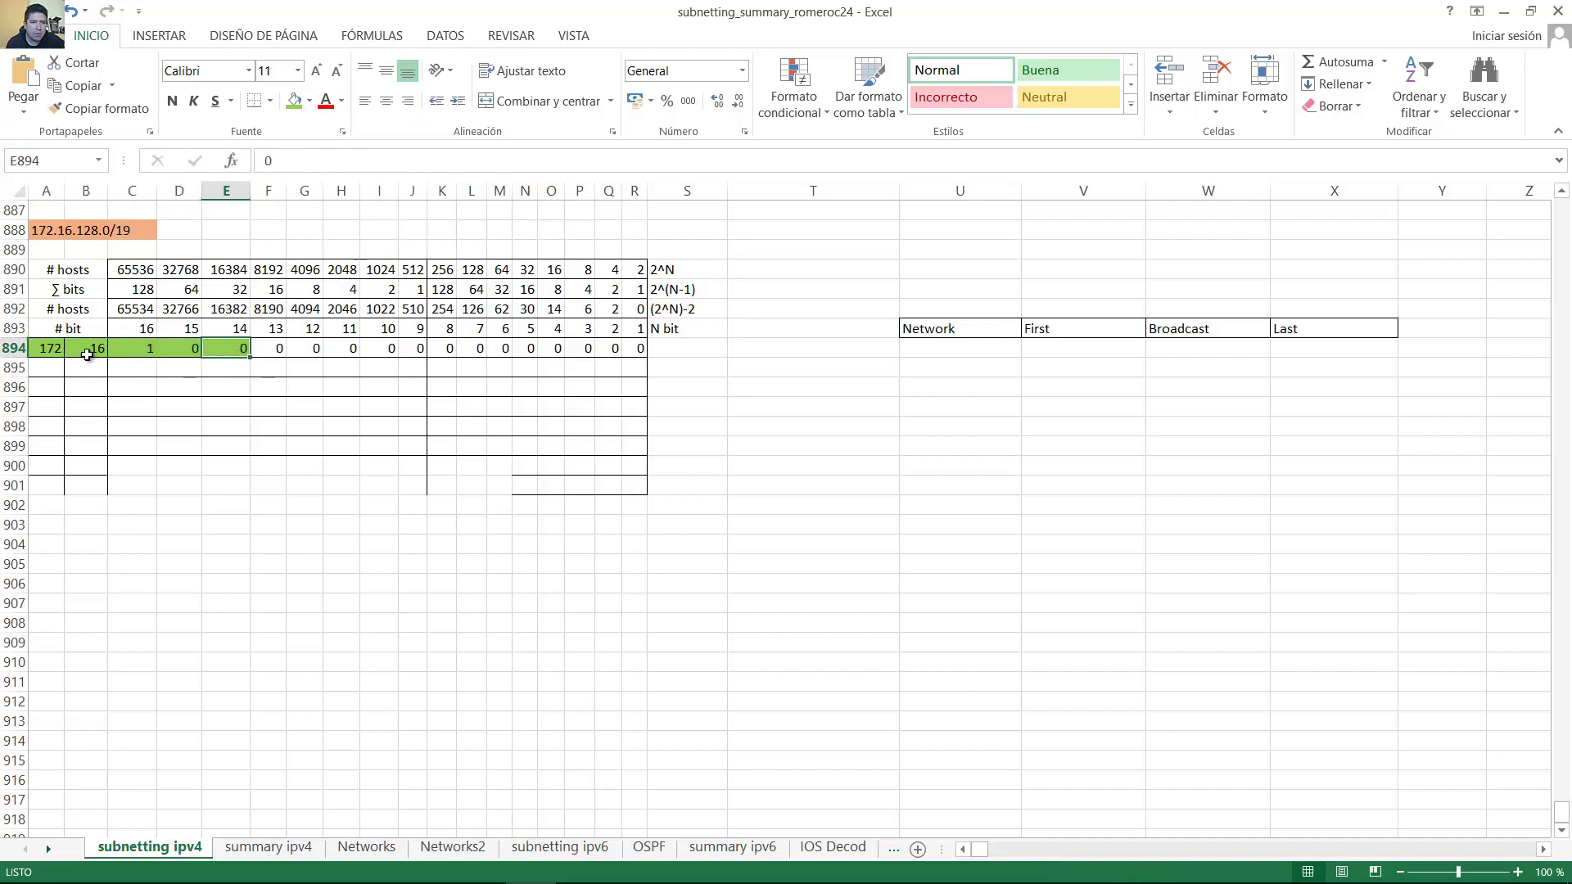
Review the network portion cell by cell from A894 to E894, and check the usable host count for bit 13
{"action": "left_click", "coordinate": [48, 348]}
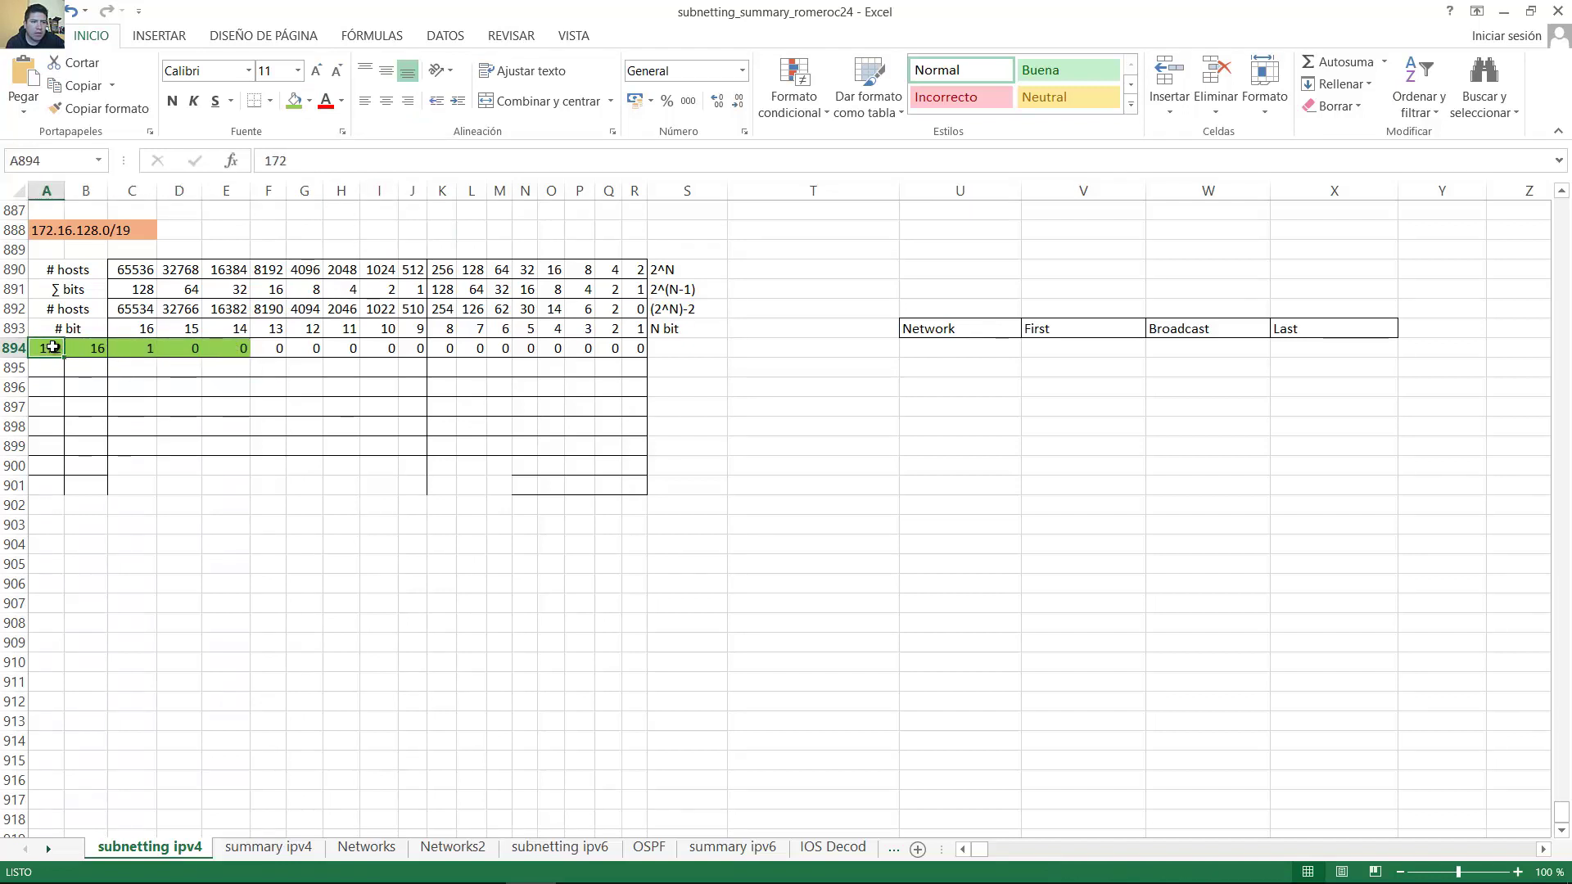
{"action": "left_click", "coordinate": [82, 348]}
{"action": "left_click", "coordinate": [129, 348]}
{"action": "left_click", "coordinate": [173, 348]}
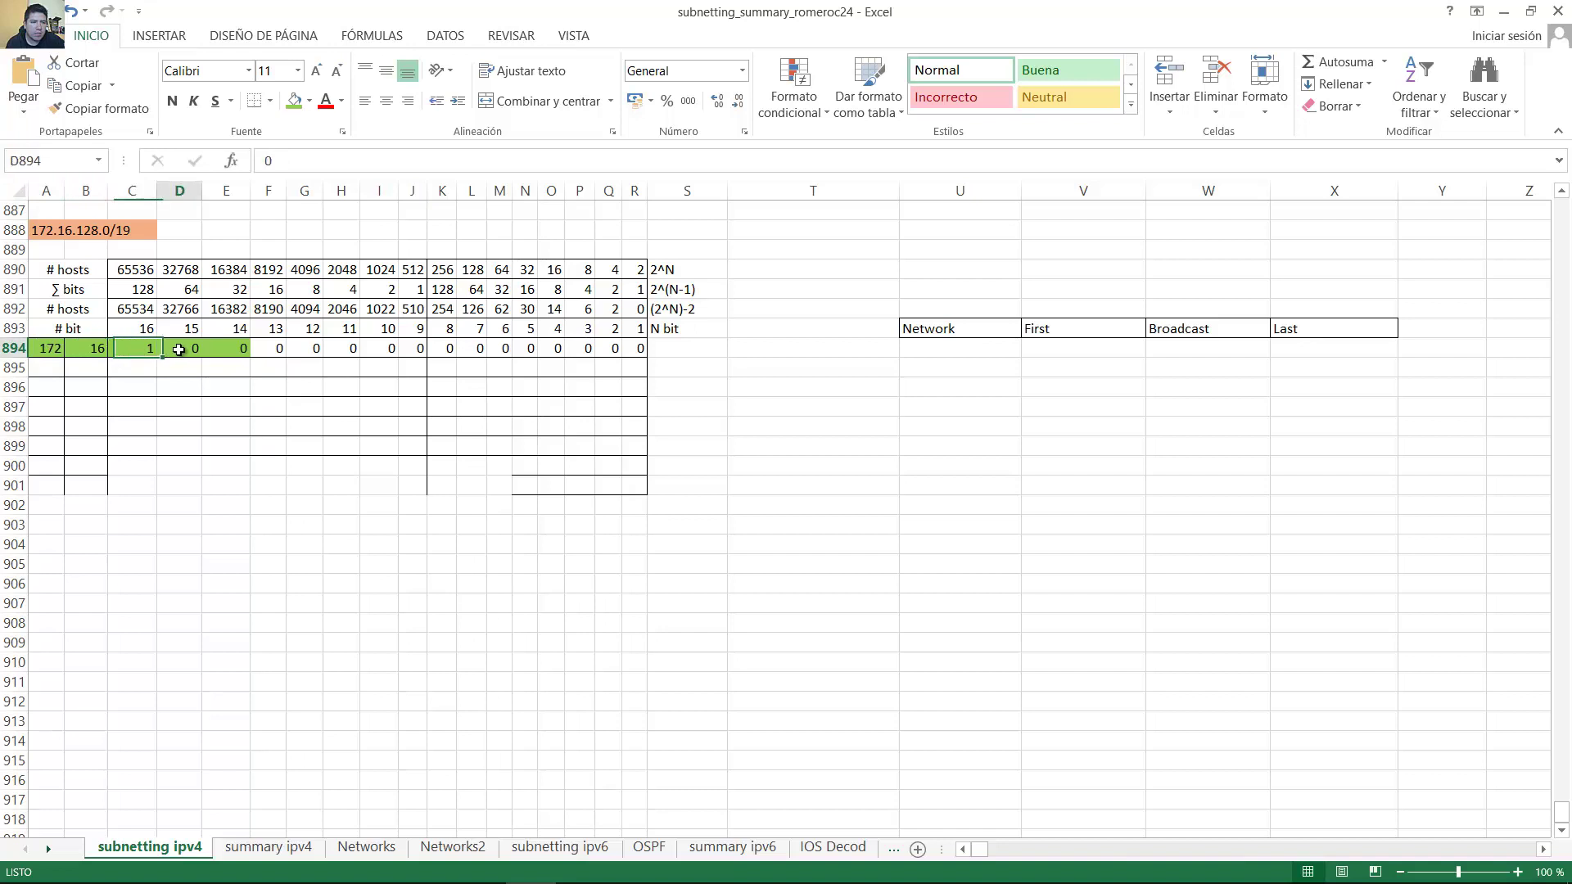
{"action": "left_click", "coordinate": [226, 347]}
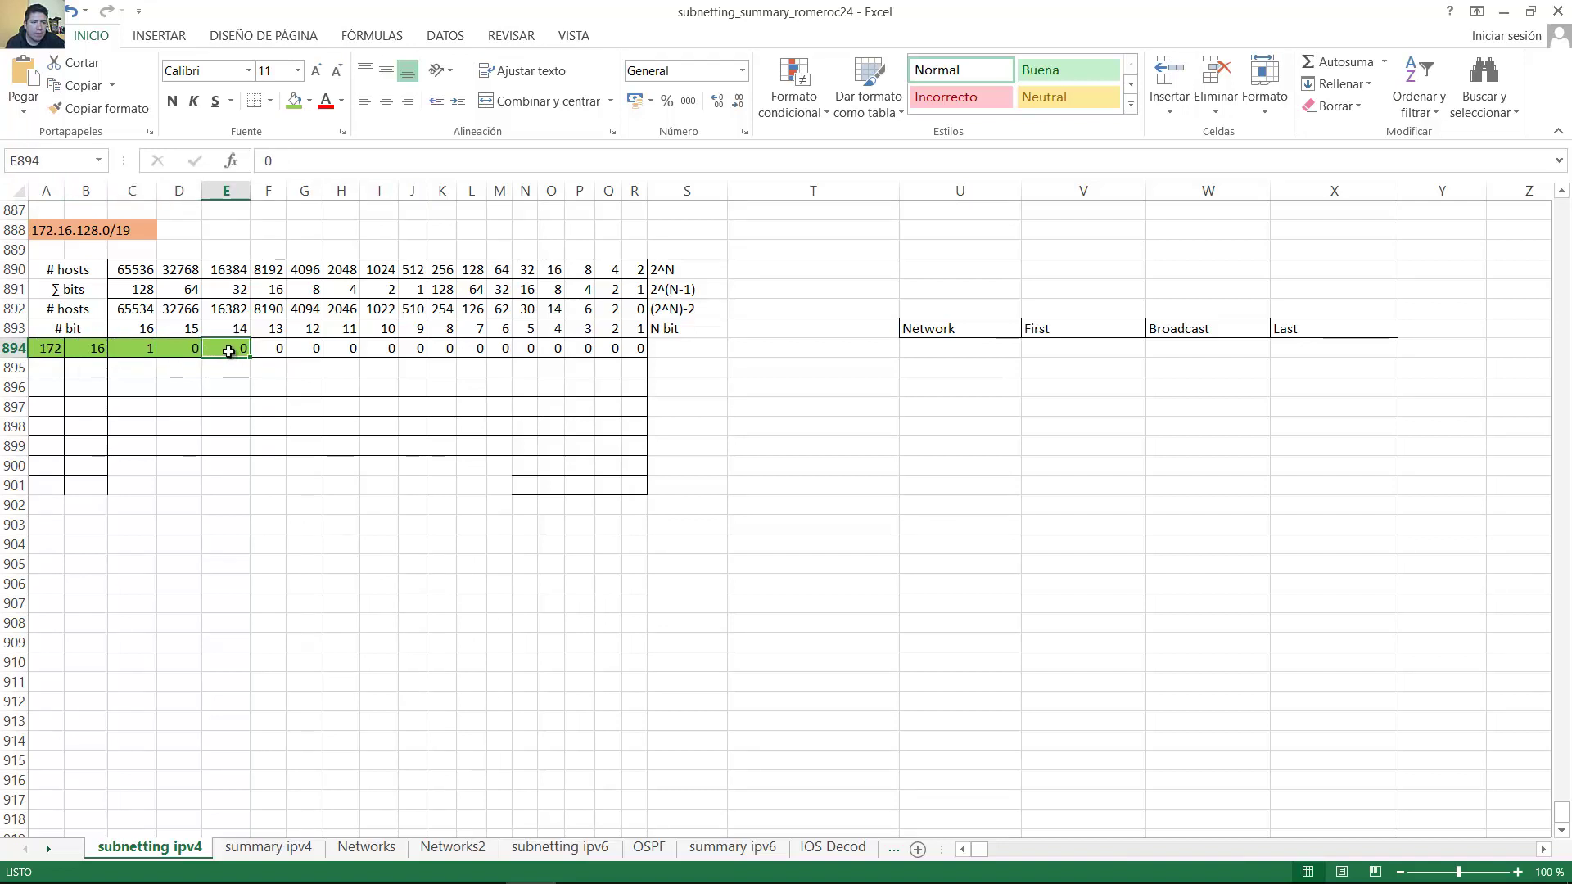
{"action": "left_click", "coordinate": [263, 309]}
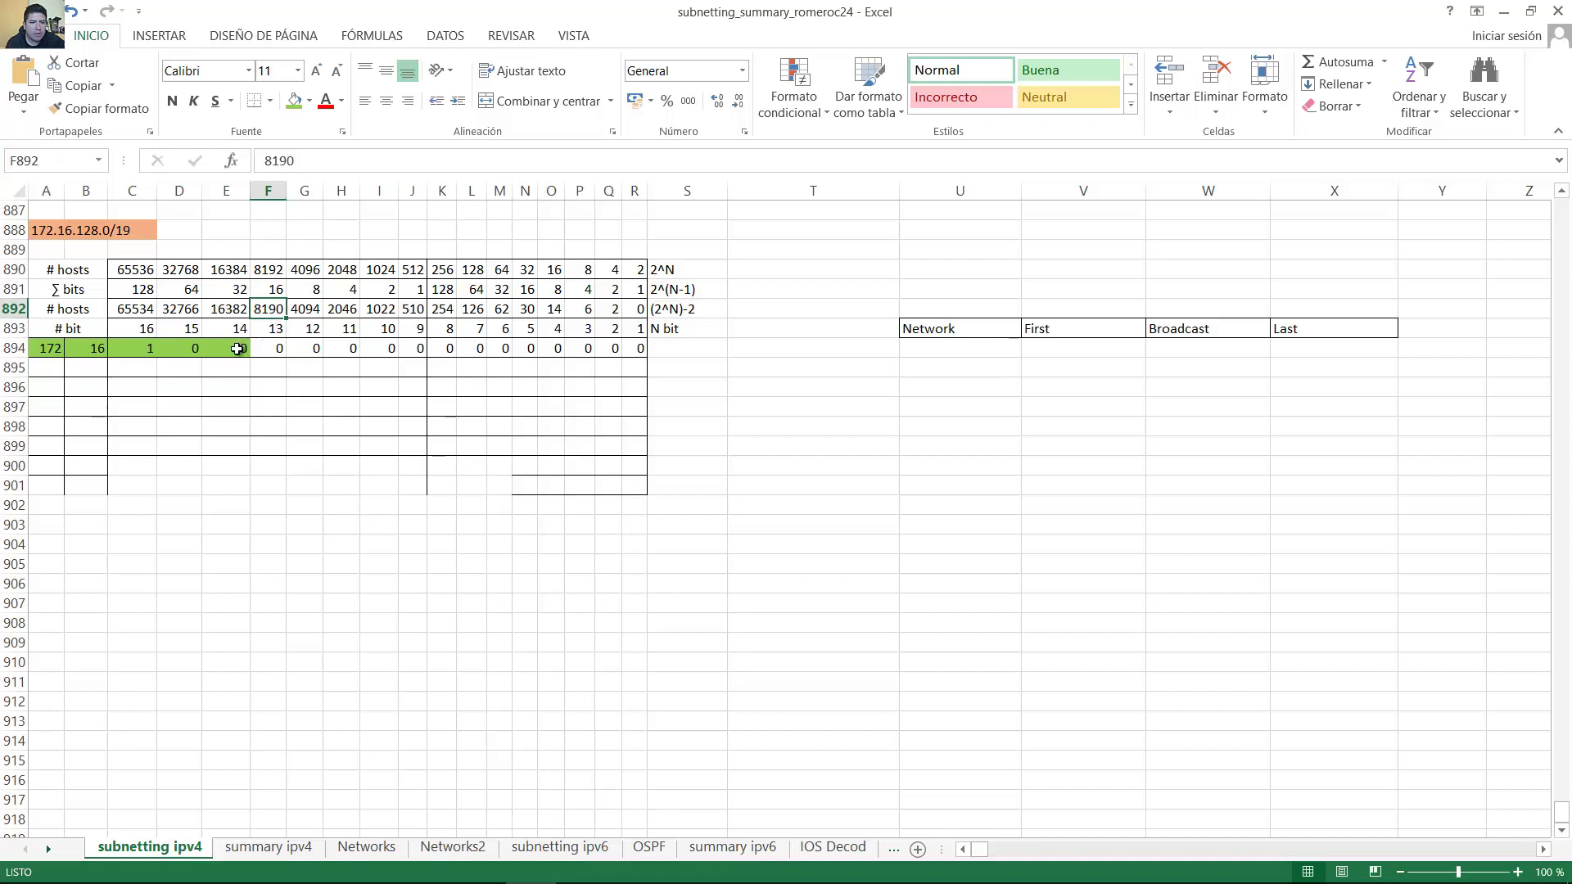
Extend the light green fill to F894 as the borrowed subnet bit, and check the usable host count for bit 12
{"action": "left_click", "coordinate": [267, 349]}
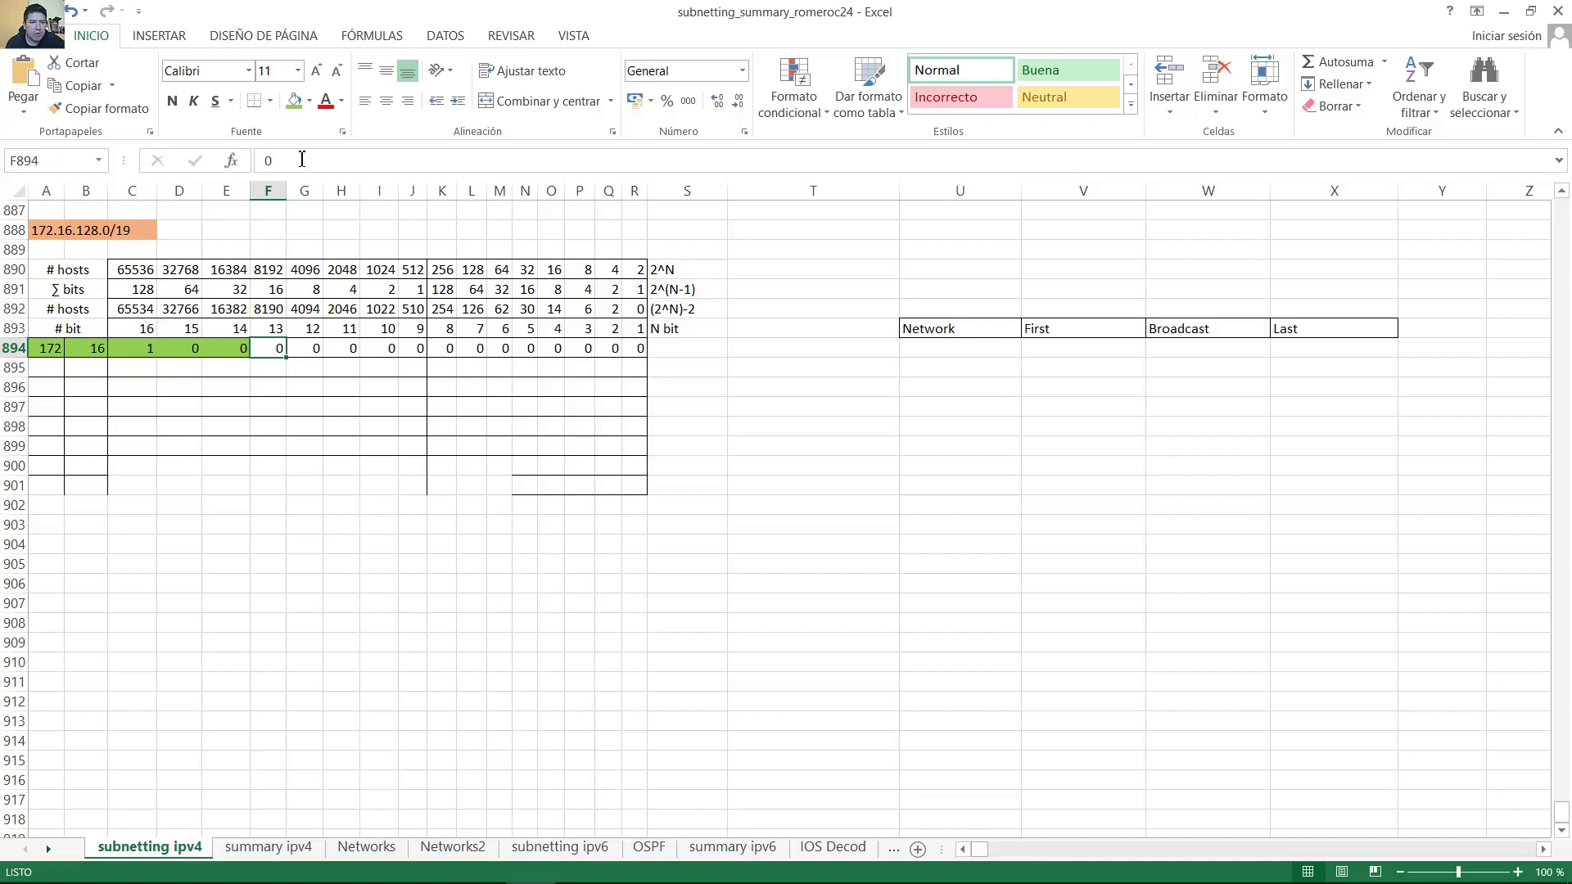
{"action": "left_click", "coordinate": [294, 103]}
{"action": "left_click", "coordinate": [301, 349]}
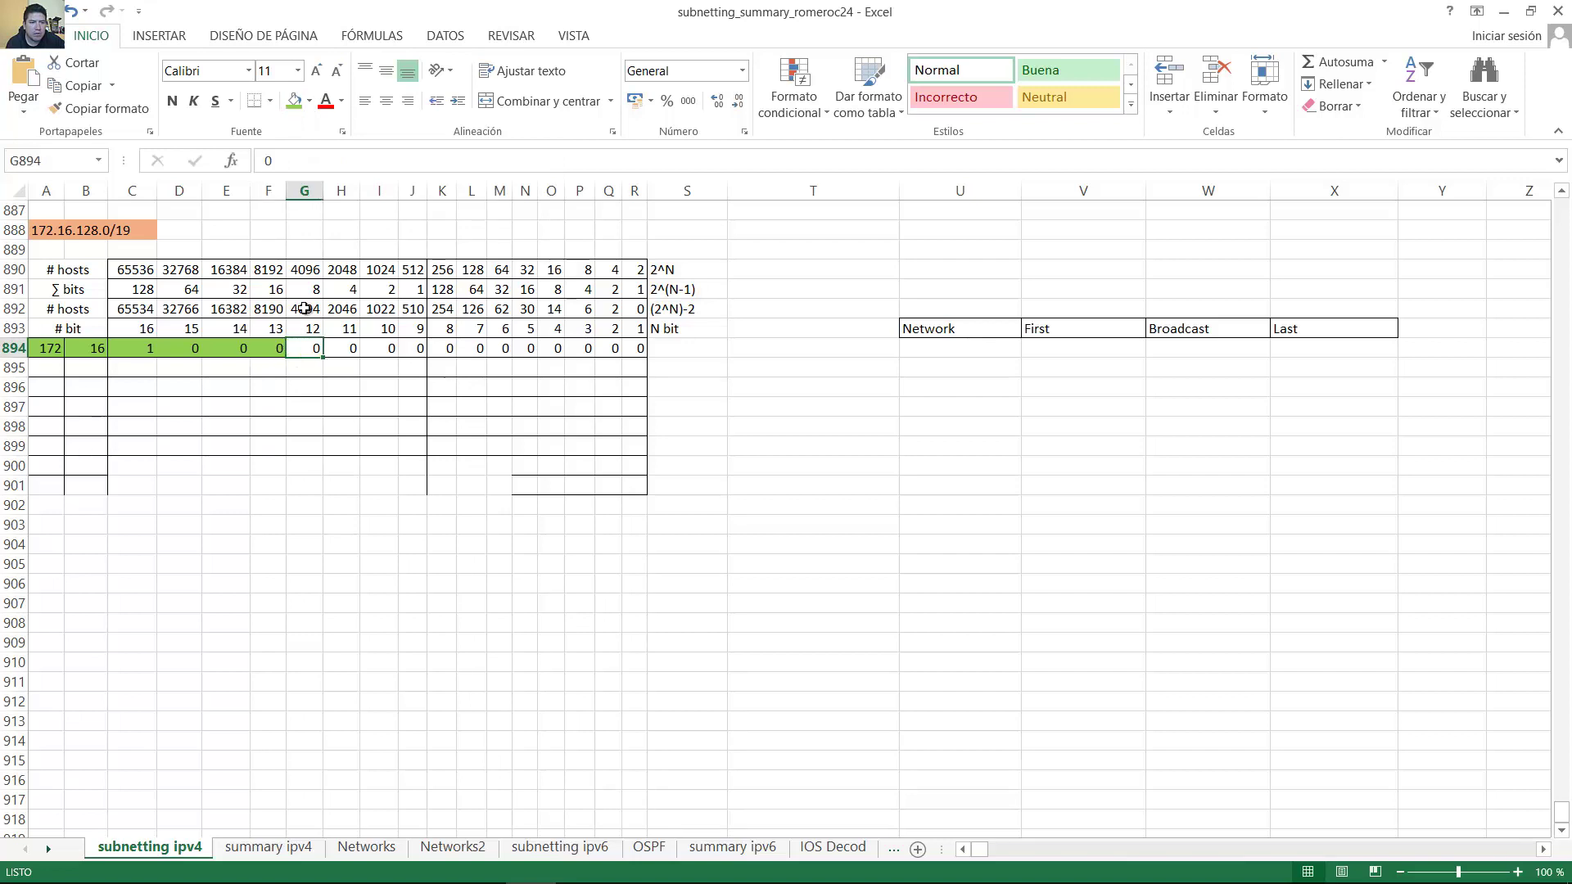
{"action": "left_click", "coordinate": [303, 311]}
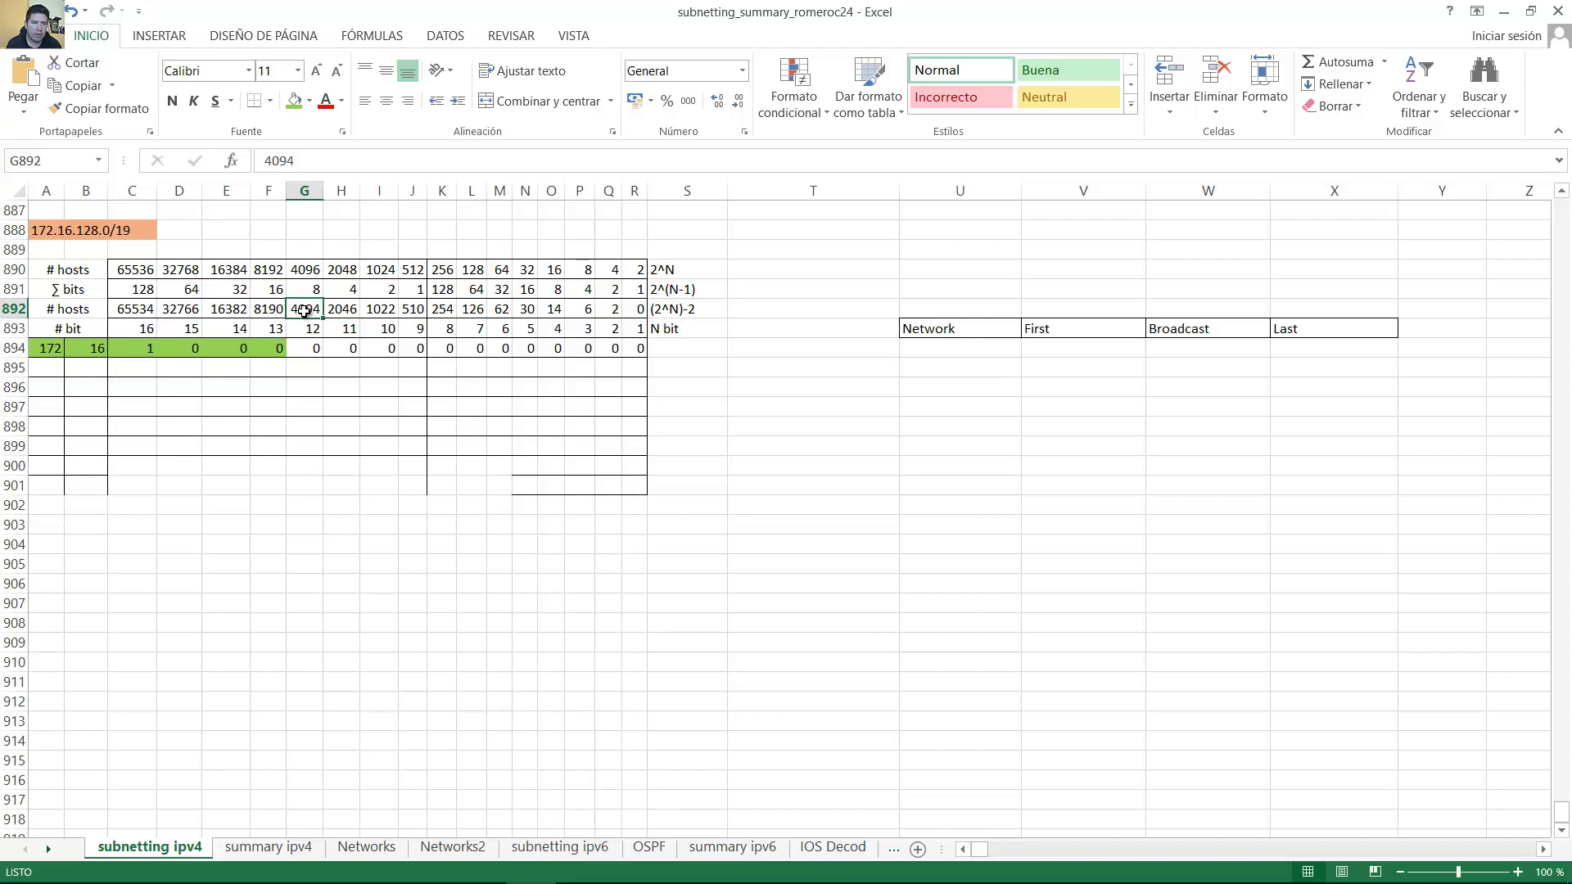
{"action": "left_click", "coordinate": [309, 350]}
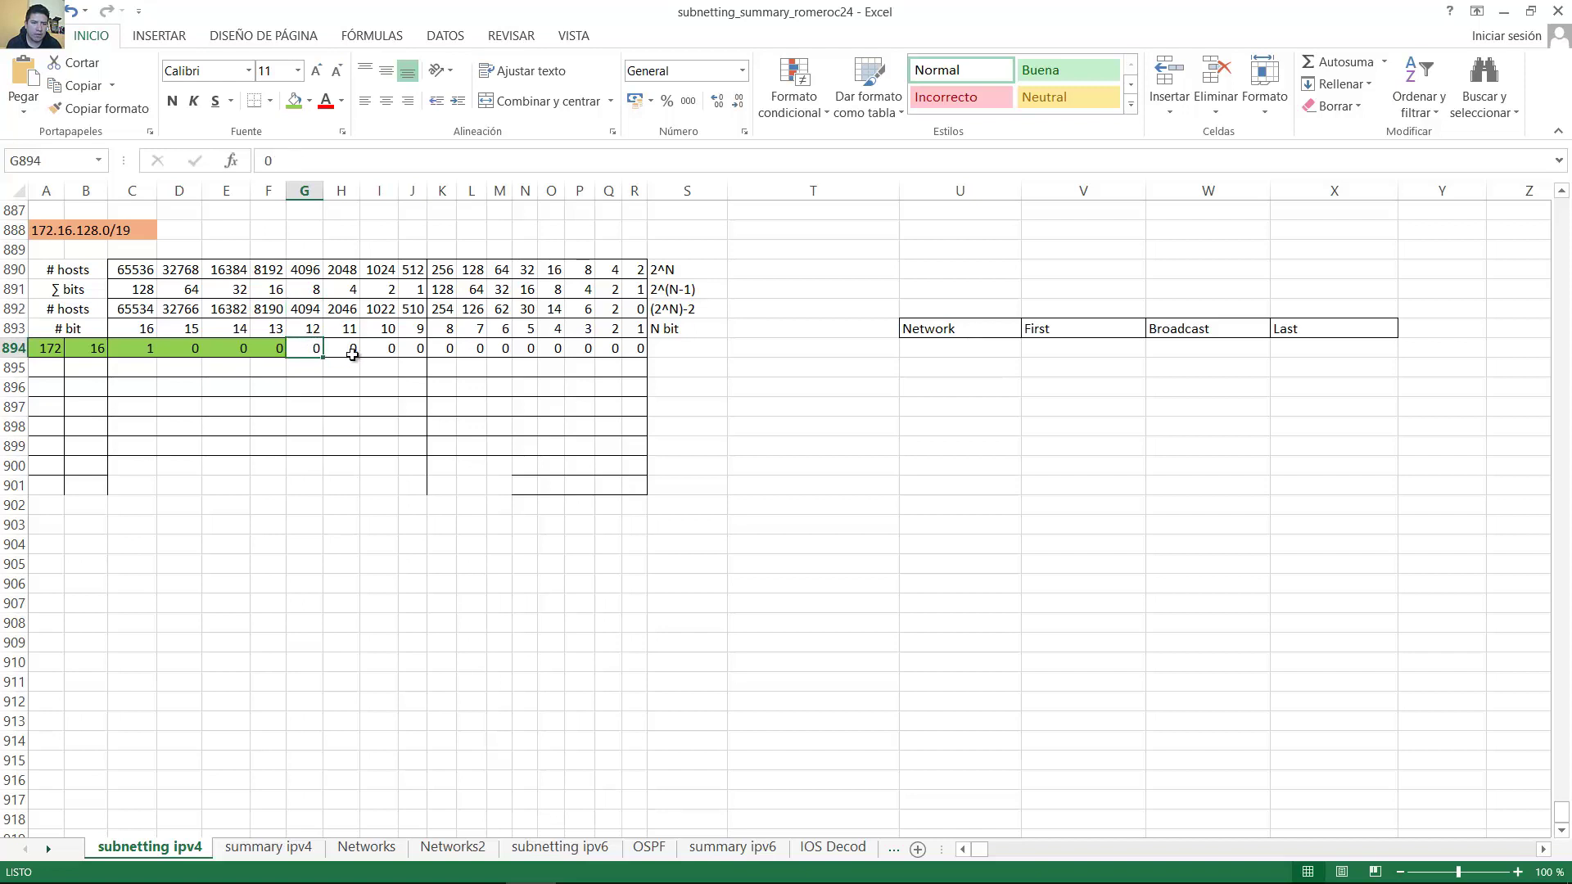
Enter 172.16.128.0/20 in U894 as the first subnet's network address, reading it from the bits of row 894
{"action": "left_click_drag", "start_coordinate": [50, 345], "coordinate": [632, 349]}
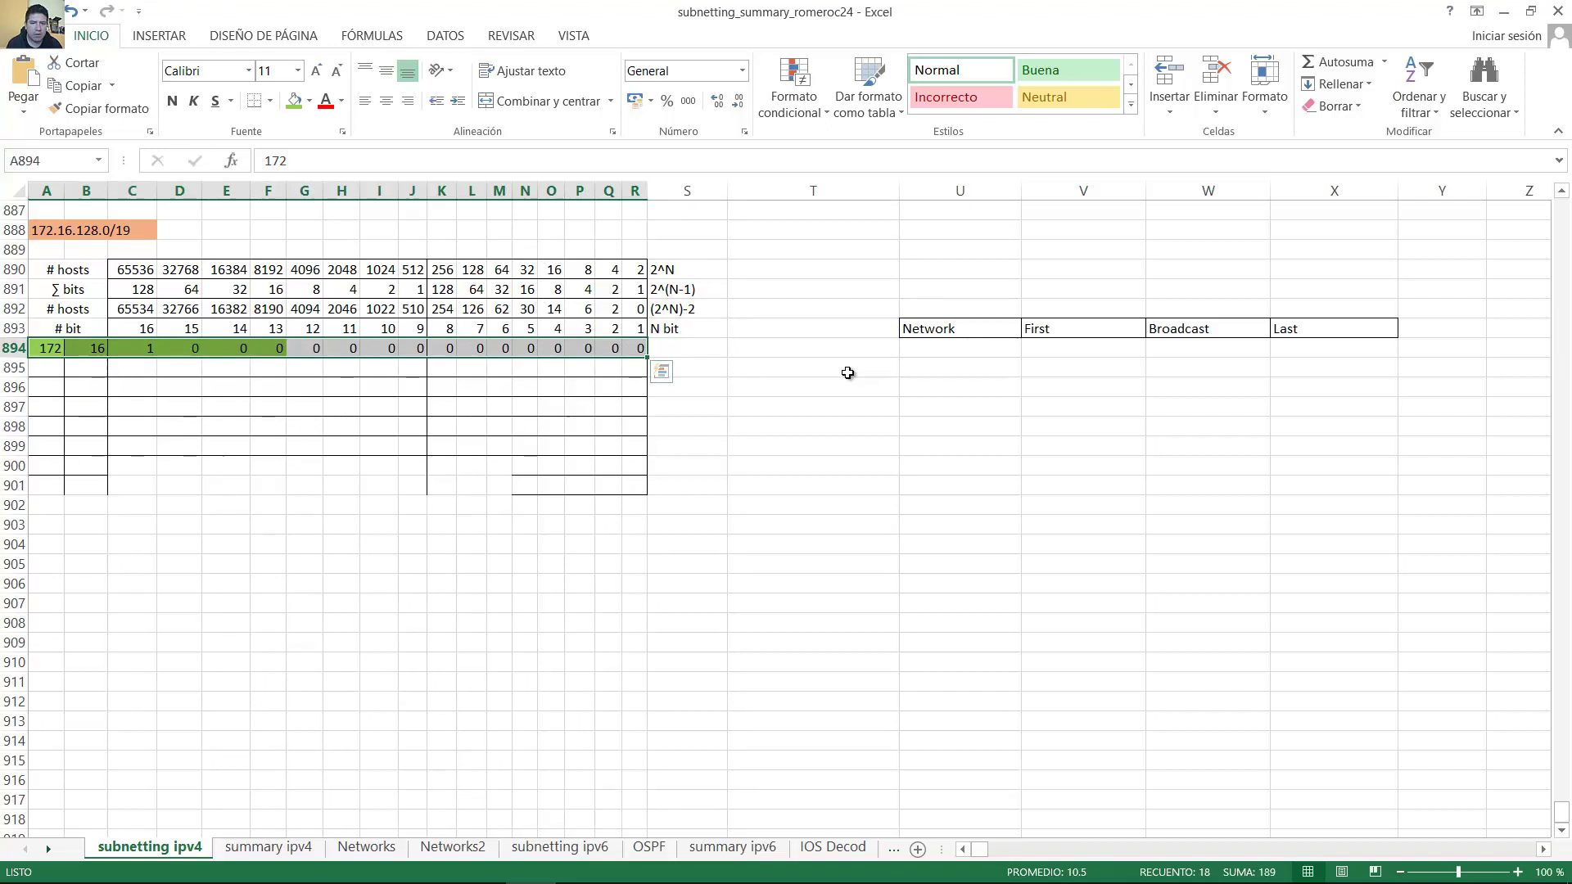
{"action": "left_click", "coordinate": [952, 353]}
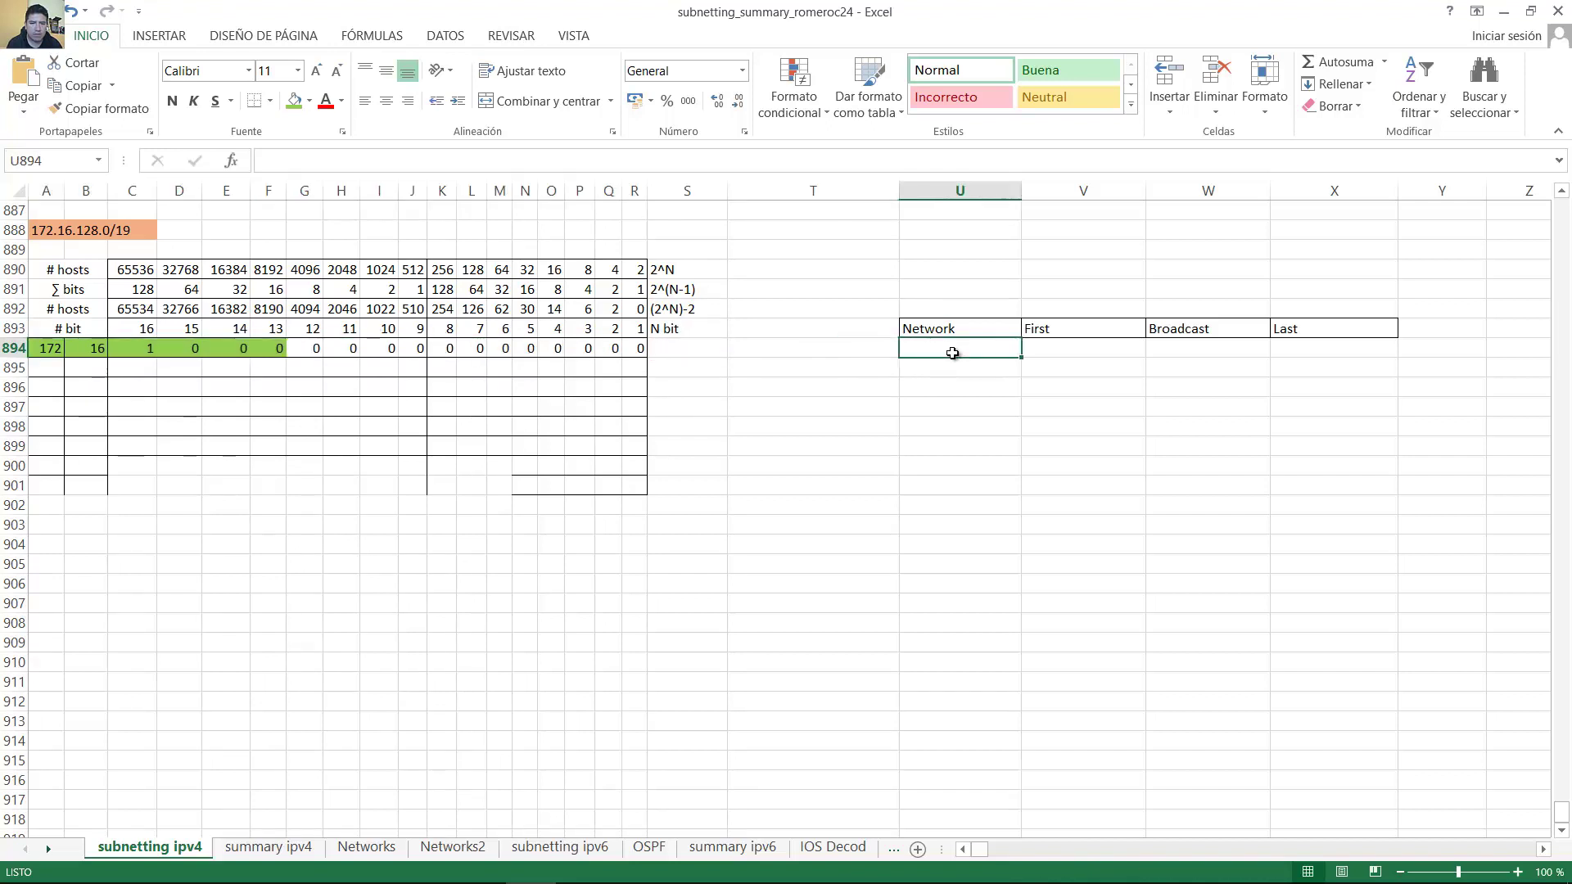
{"action": "type", "text": "172.16."}
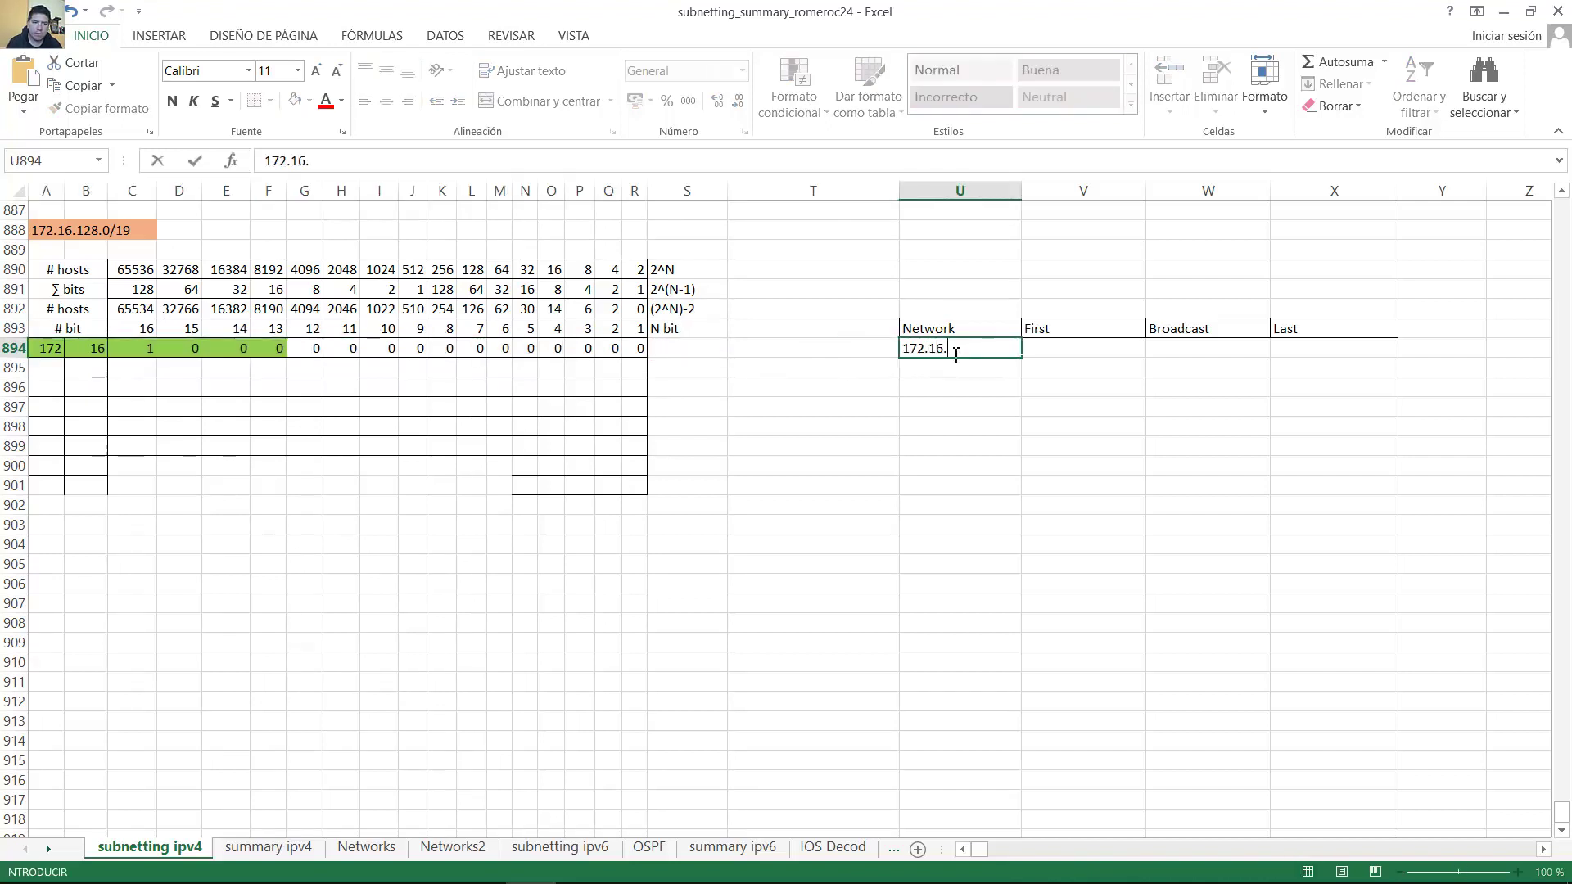
{"action": "left_click", "coordinate": [113, 352]}
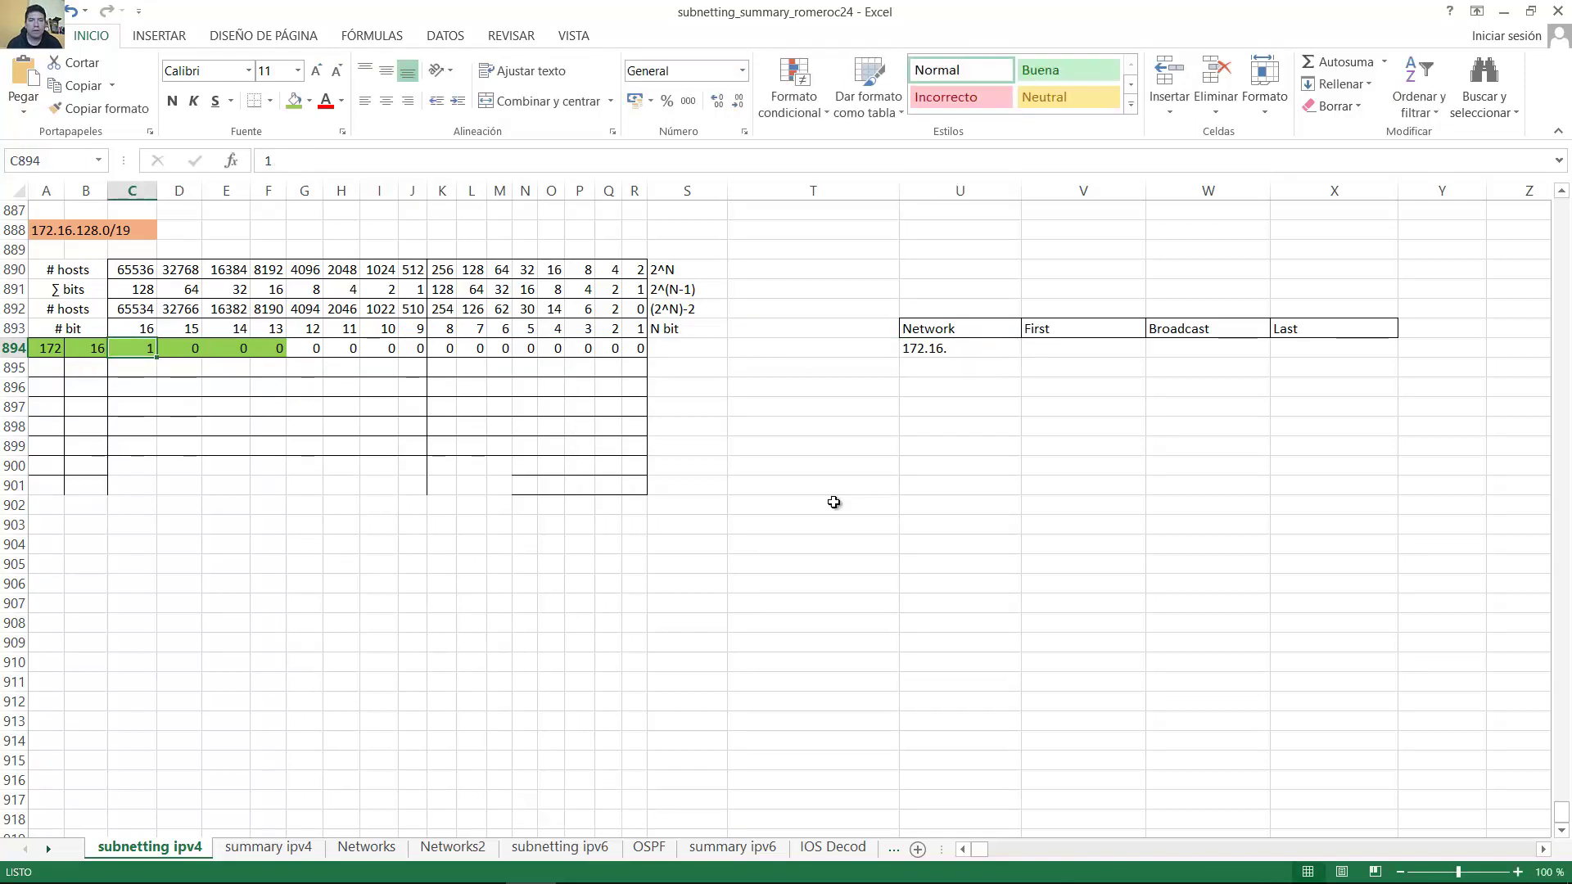
{"action": "left_click_drag", "start_coordinate": [150, 352], "coordinate": [421, 349]}
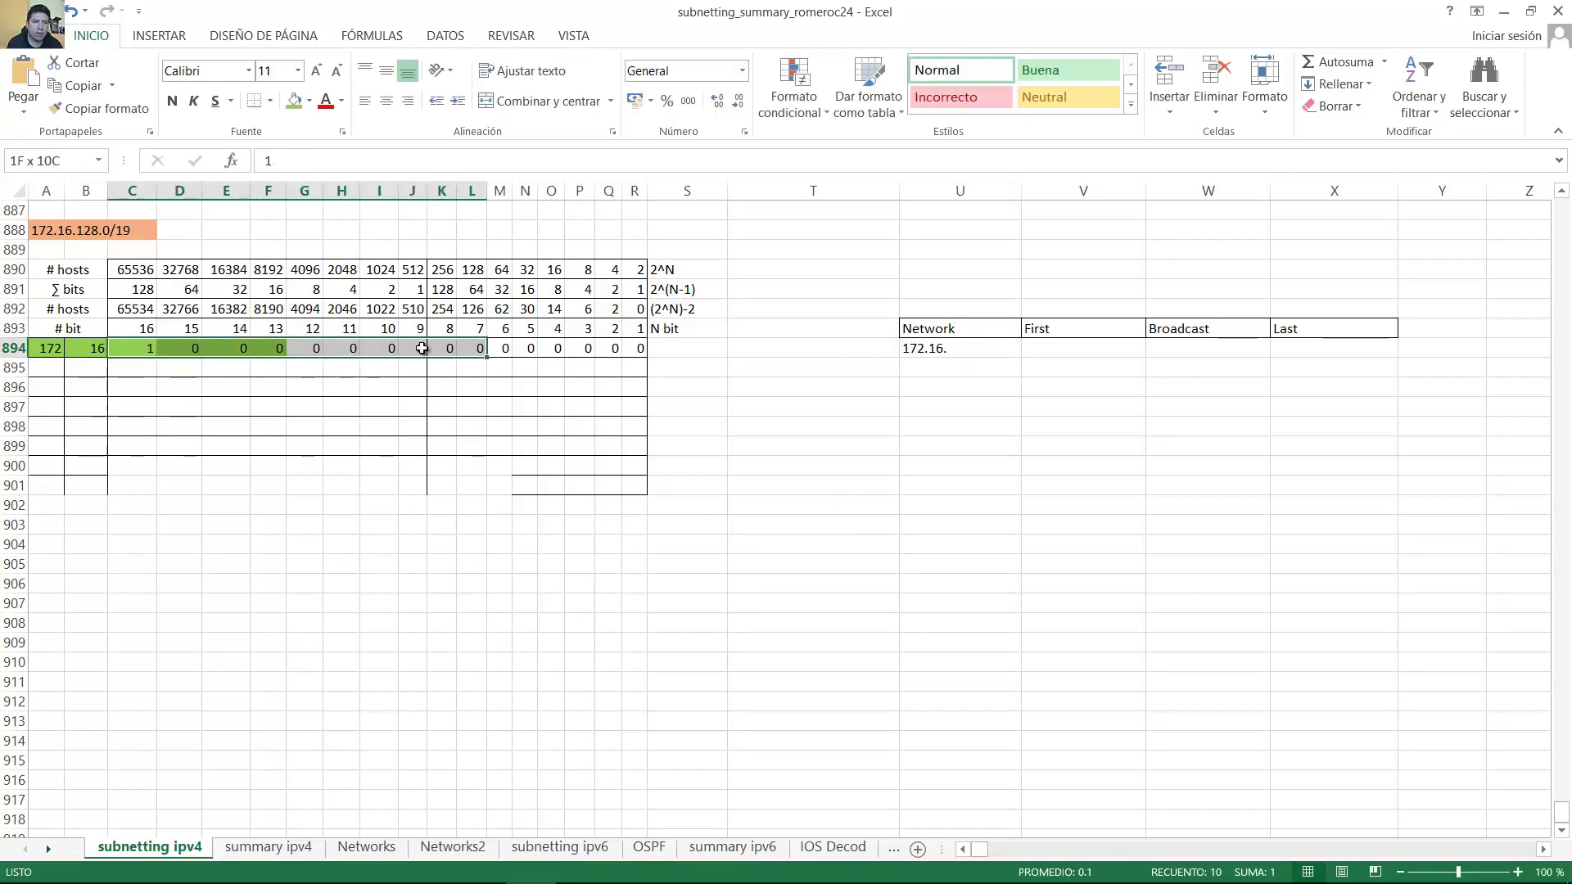
{"action": "double_click", "coordinate": [979, 349]}
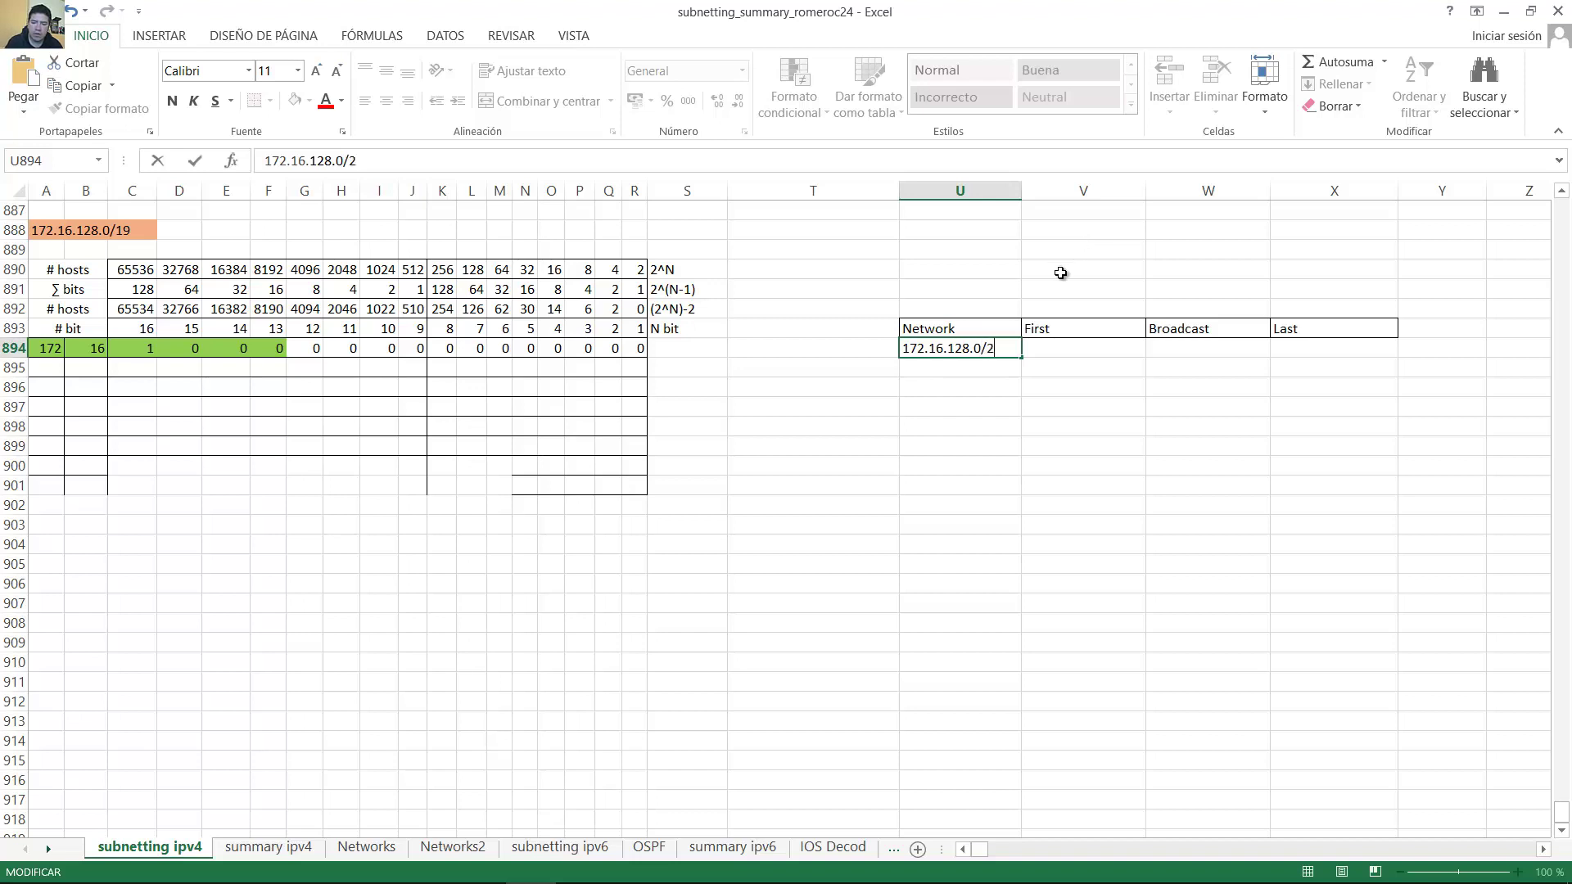
{"action": "key", "text": "Return"}
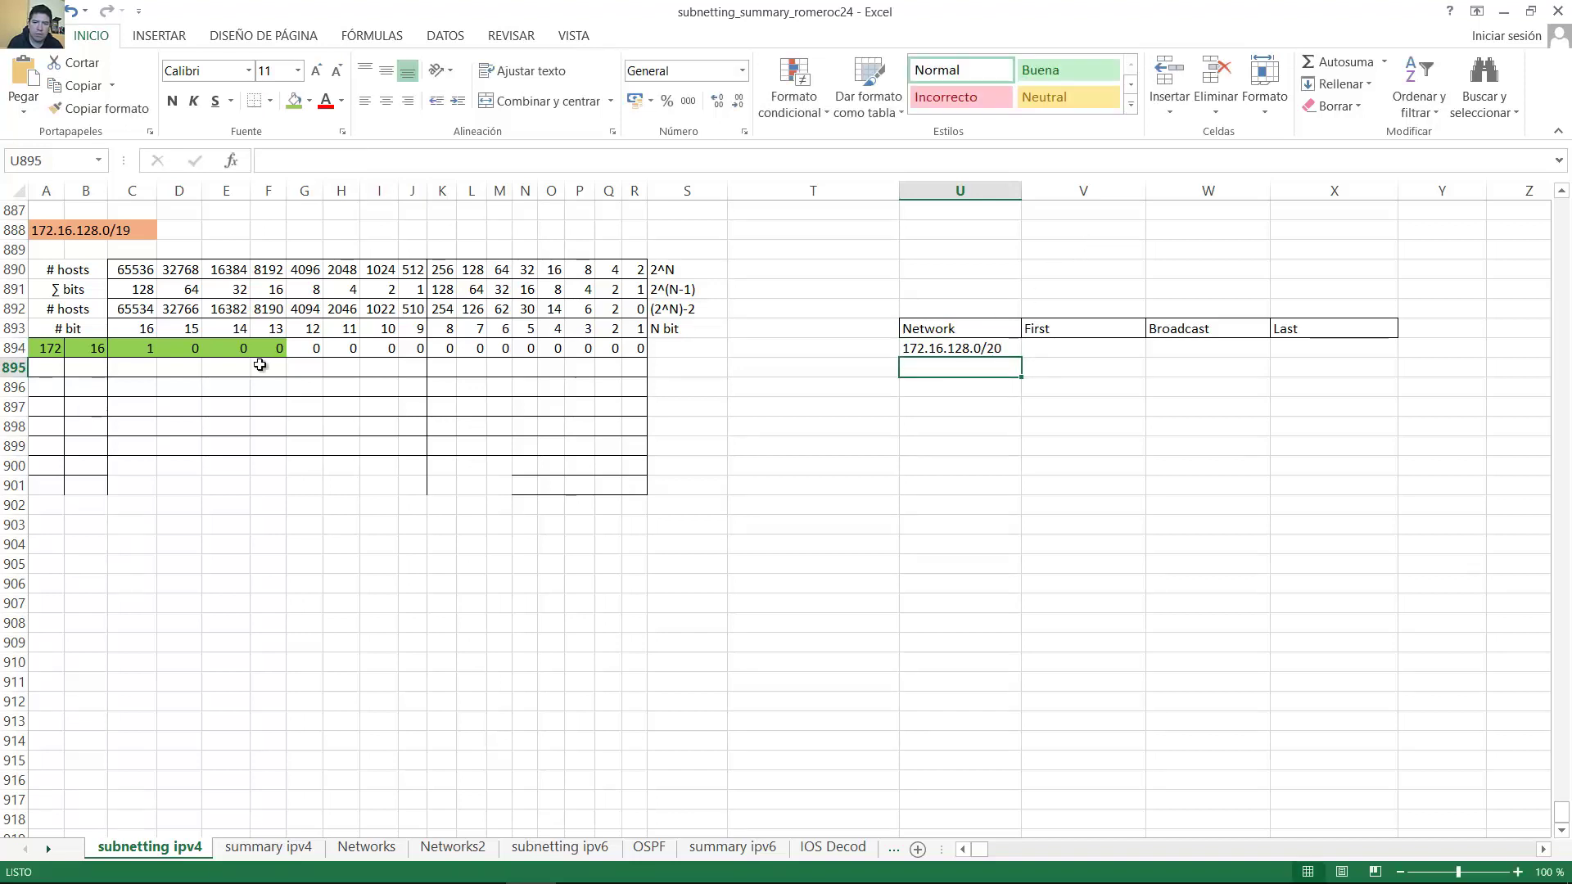
Go over the subnet bits in C894:F894 and enter the first host address 172.16.128.1/20 in V894
{"action": "left_click", "coordinate": [145, 348]}
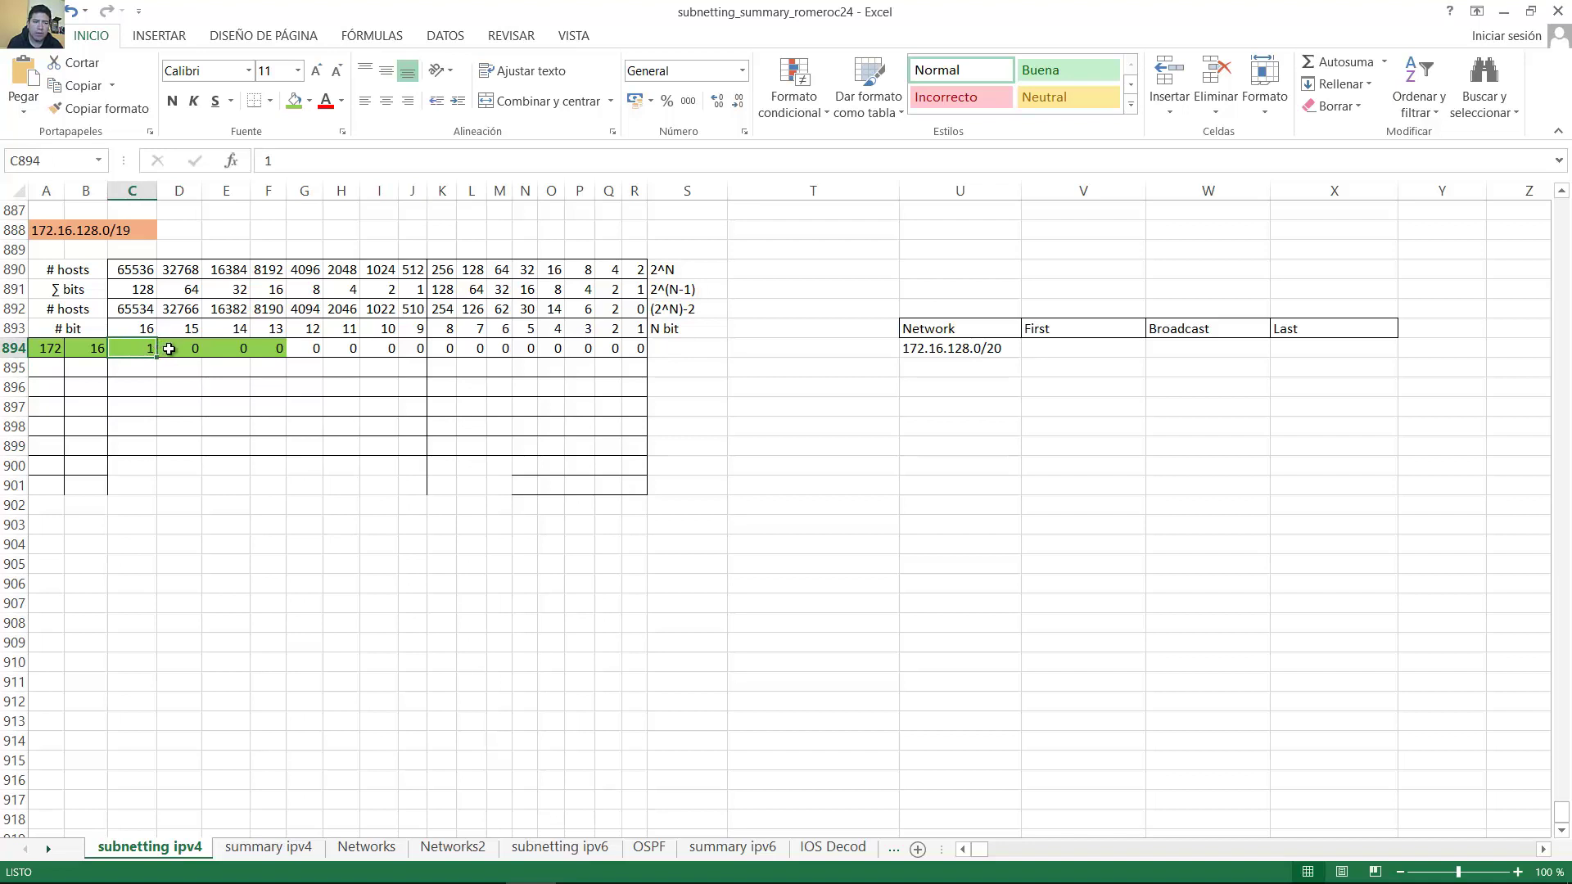
{"action": "left_click", "coordinate": [176, 348]}
{"action": "left_click", "coordinate": [229, 348]}
{"action": "left_click", "coordinate": [260, 350]}
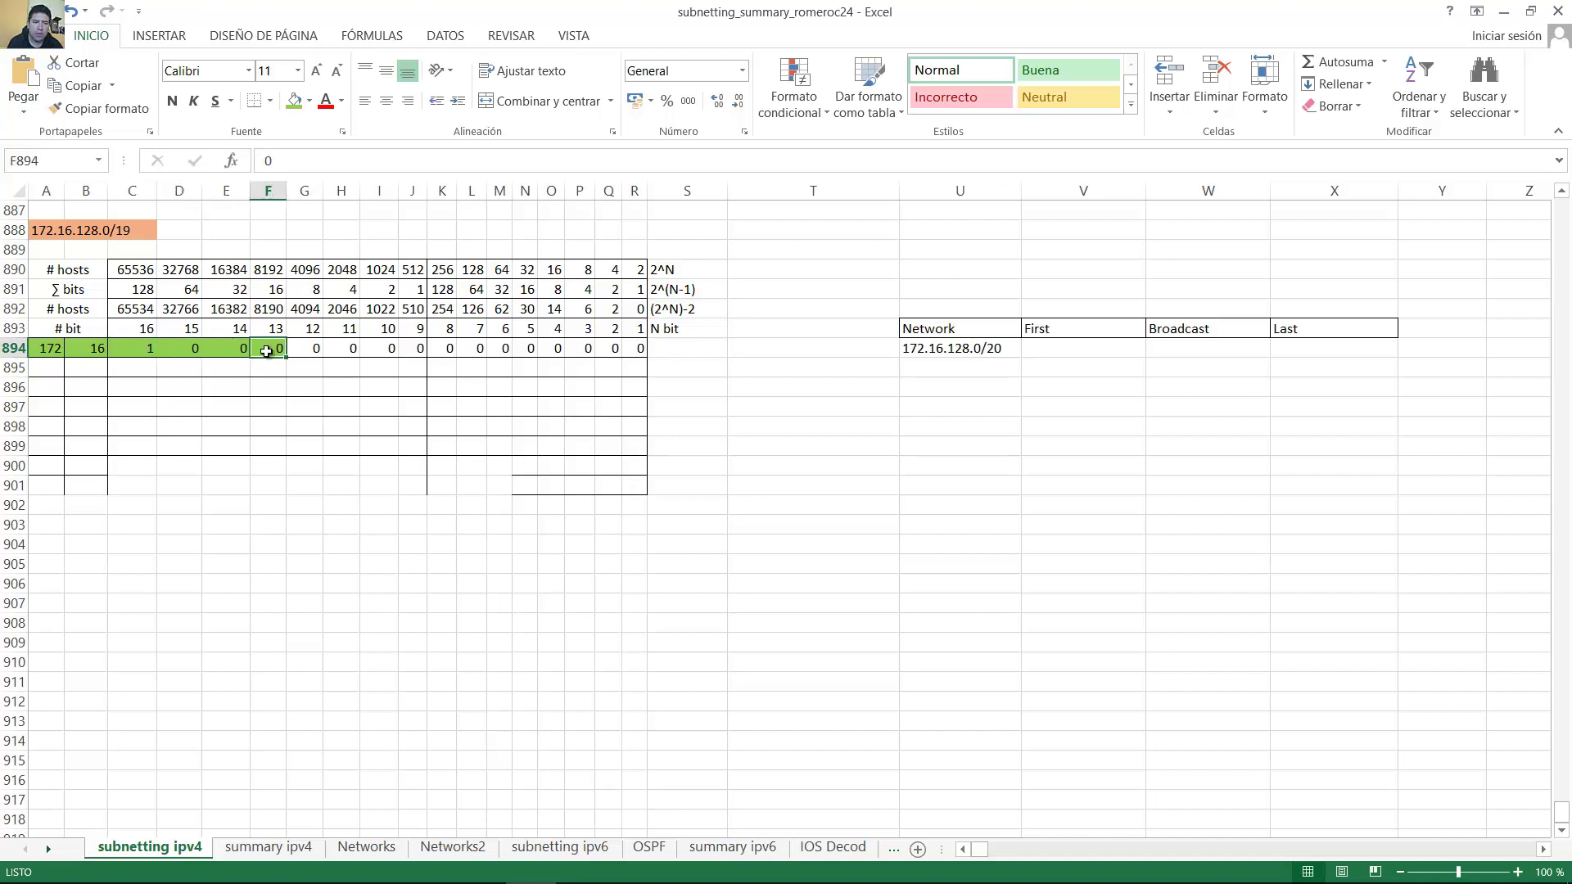
{"action": "double_click", "coordinate": [1050, 351]}
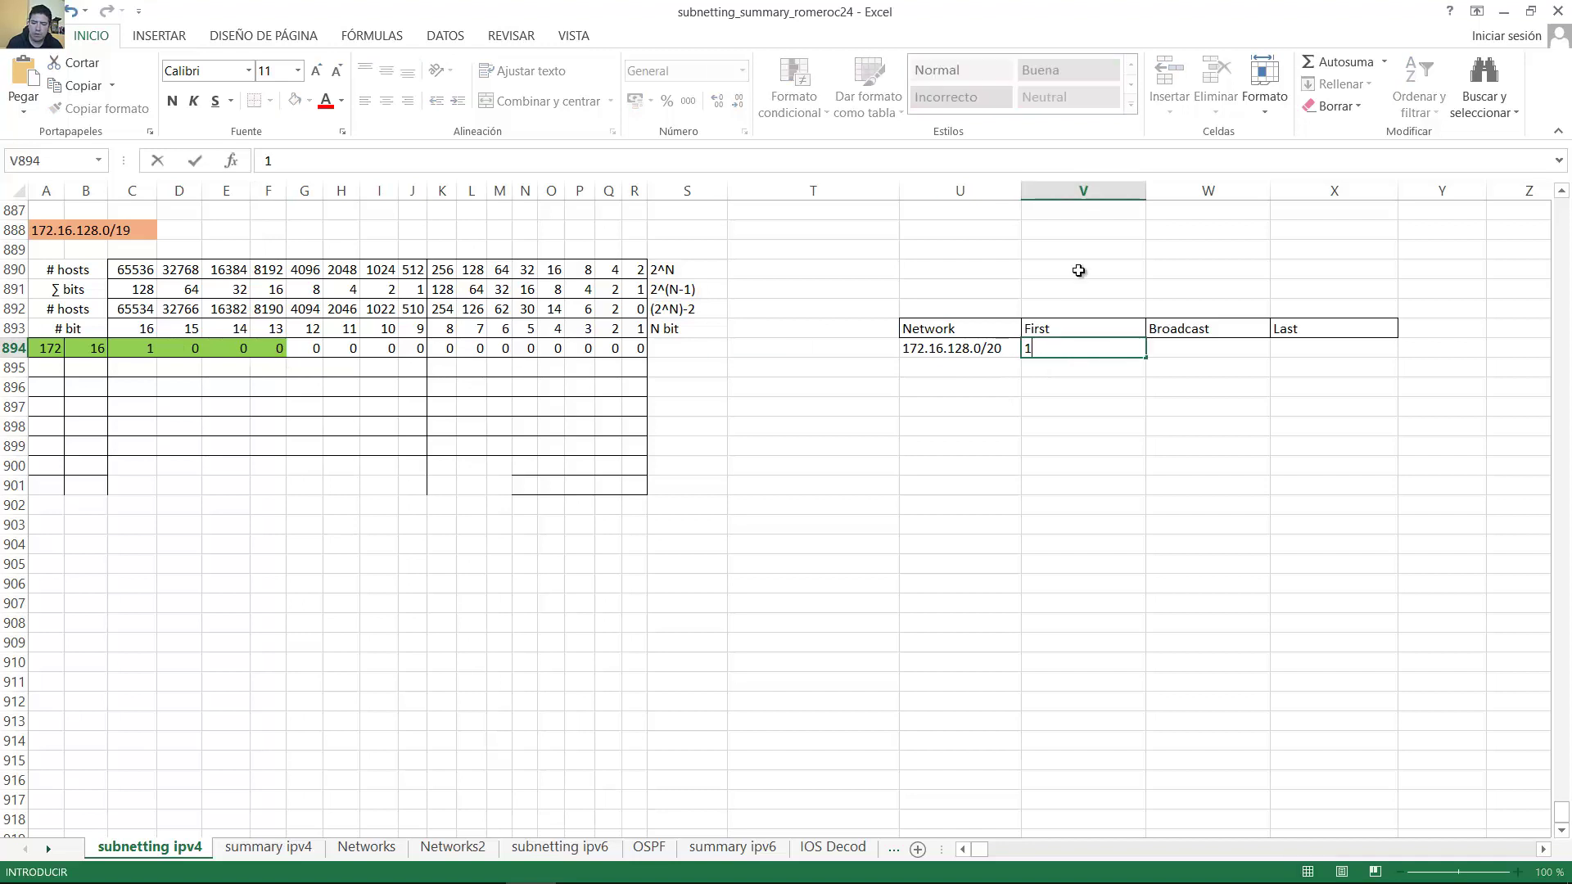
{"action": "type", "text": "172.16.128"}
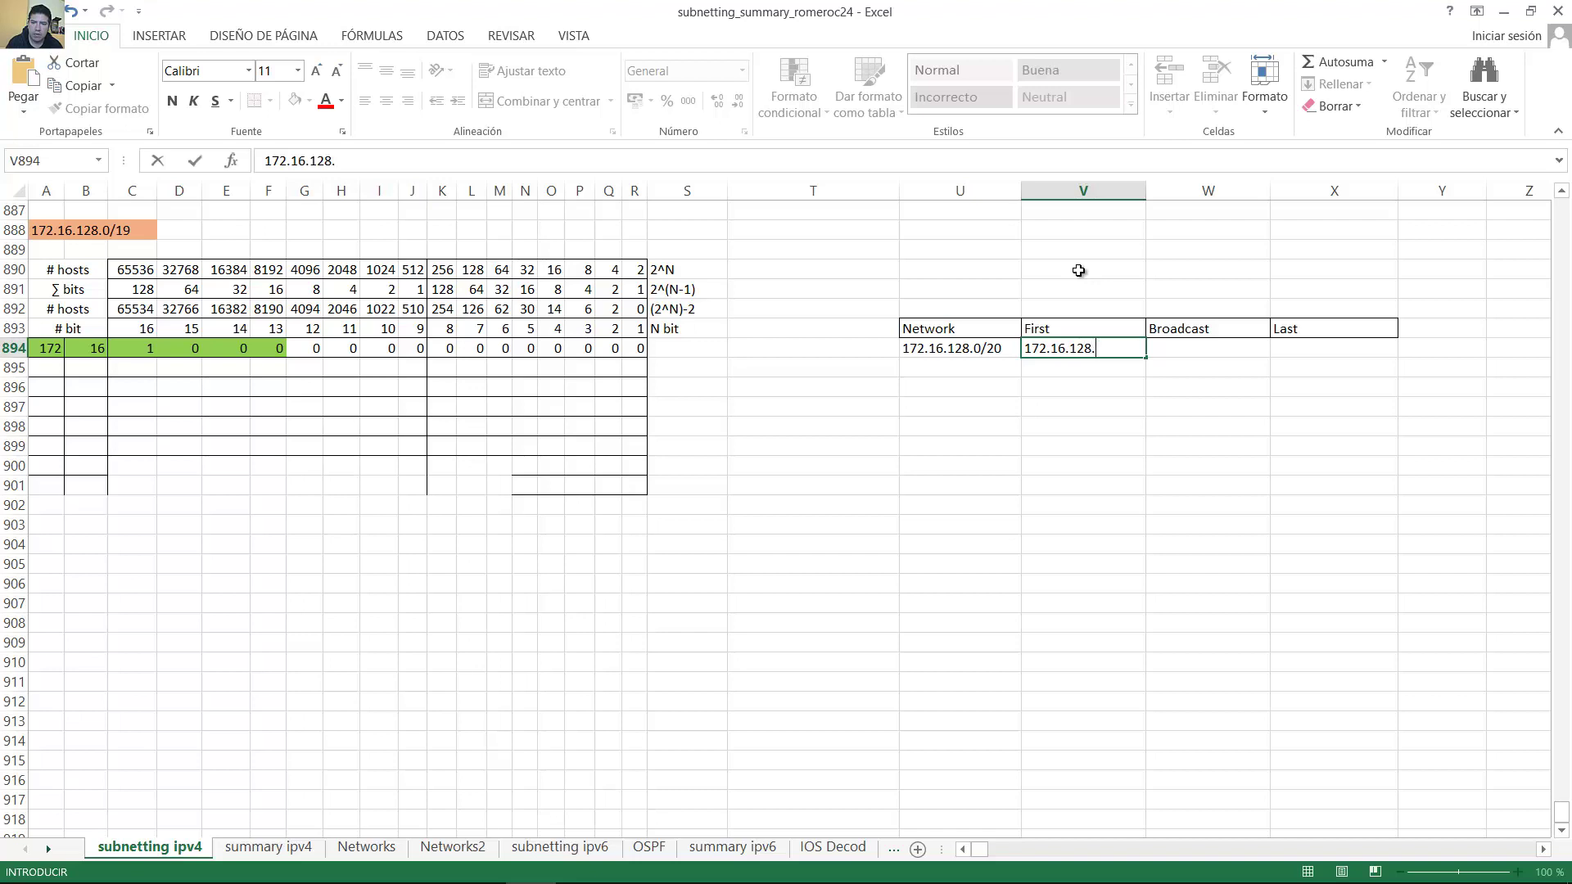
{"action": "type", "text": ".1/20"}
{"action": "key", "text": "Return"}
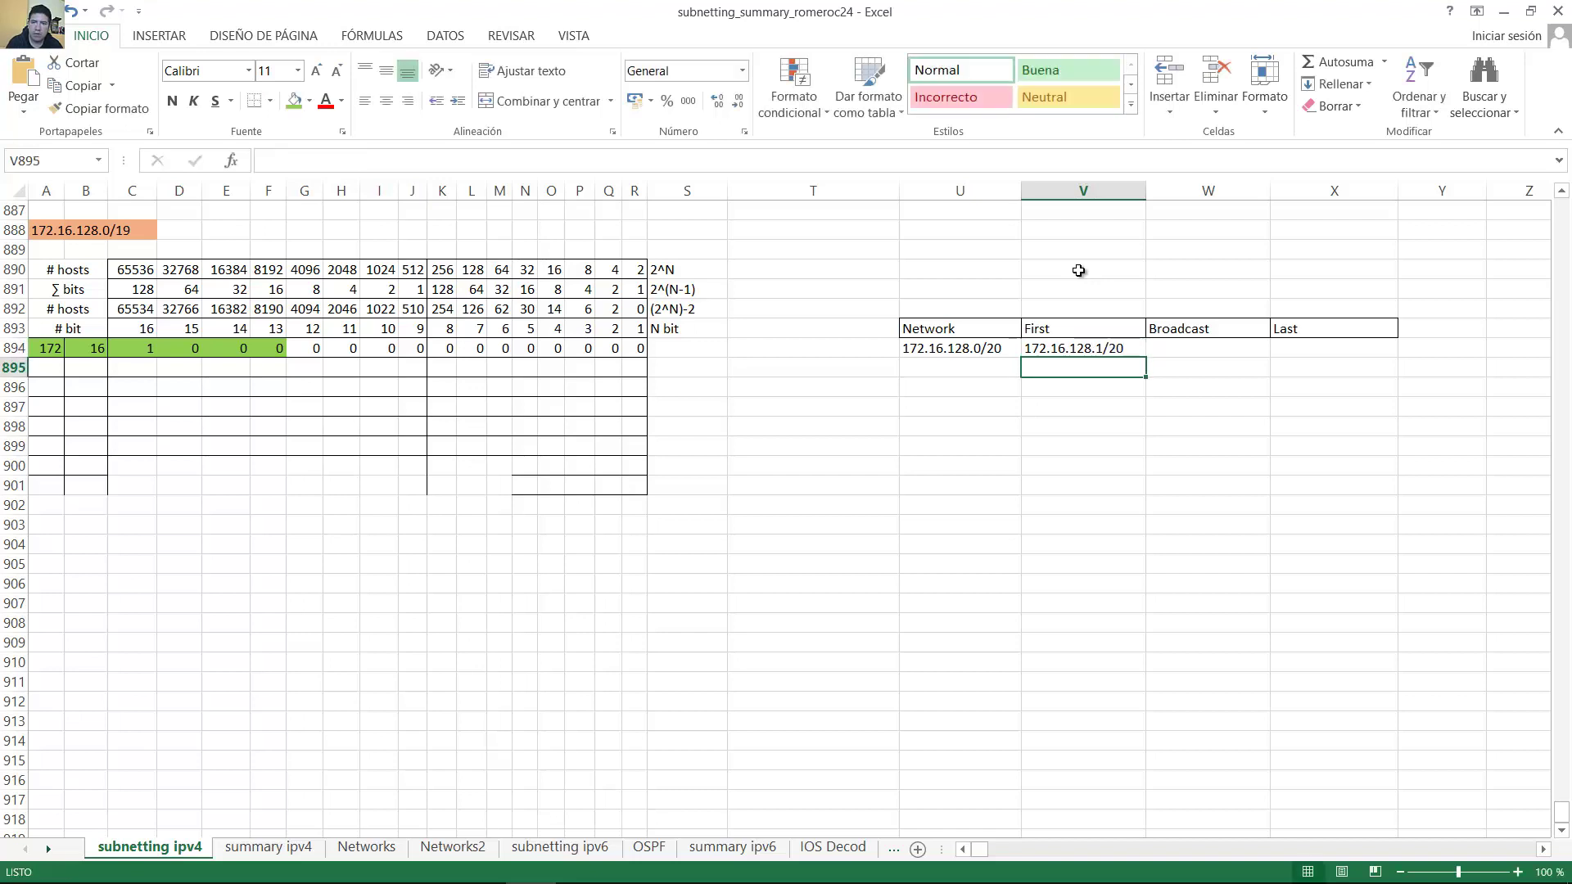
{"action": "key", "text": "Up"}
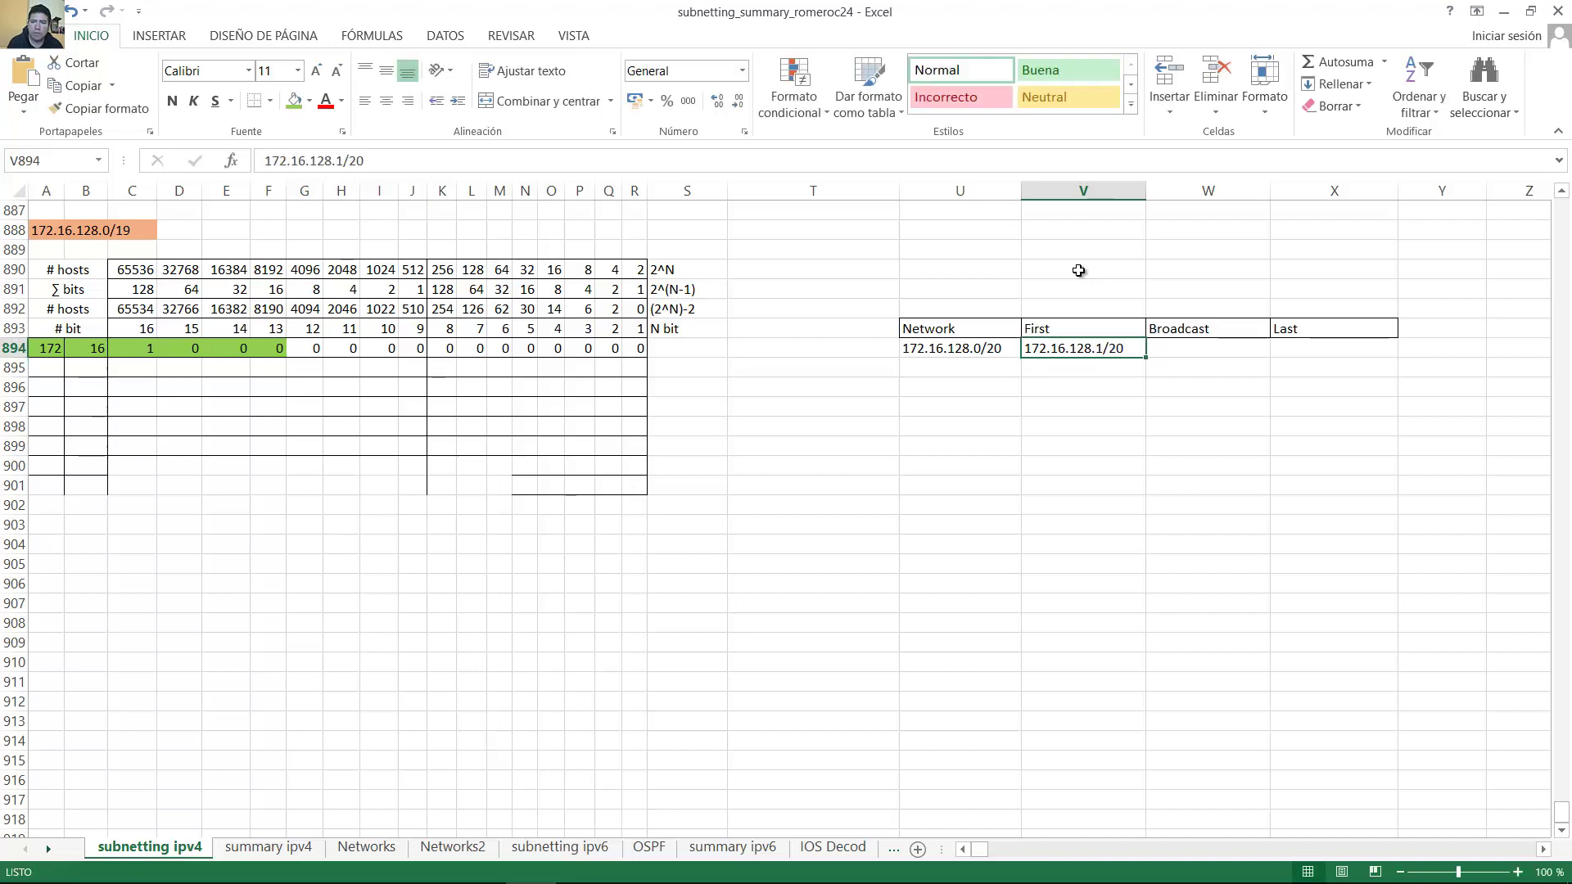
Copy the green network portion A894:F894 down to row 895 and fill the host bits G895:R895 with 1s
{"action": "left_click", "coordinate": [1206, 348]}
{"action": "left_click_drag", "start_coordinate": [51, 349], "coordinate": [292, 375]}
{"action": "left_click", "coordinate": [305, 371]}
{"action": "type", "text": "1"}
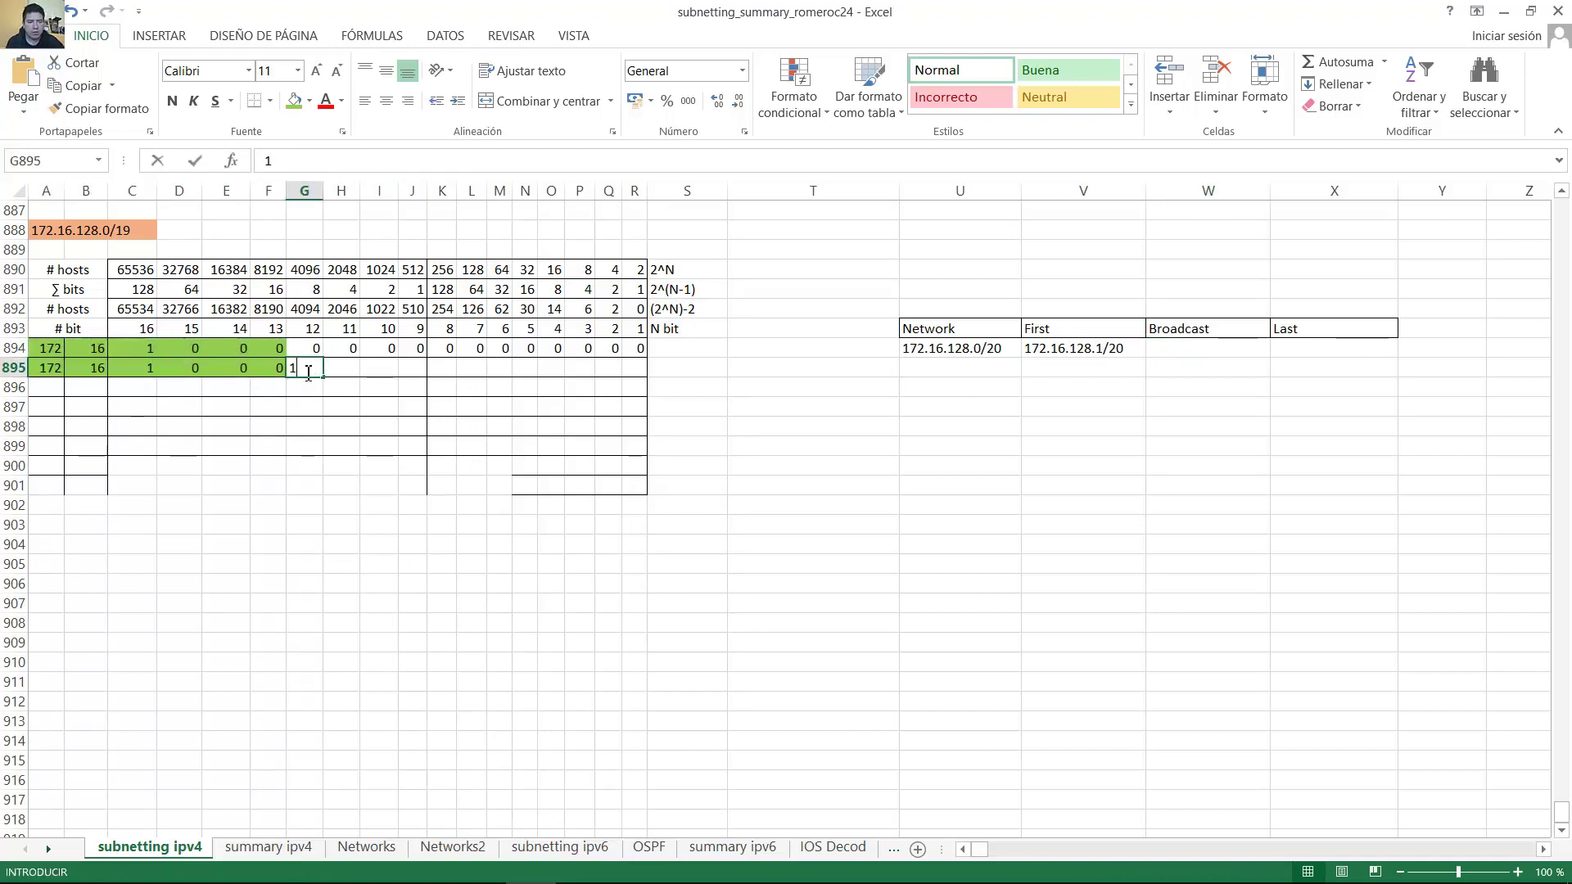
{"action": "type", "text": "\t1\t1\t1\t1\t1\t1\t1\t1\t1\t1\t1"}
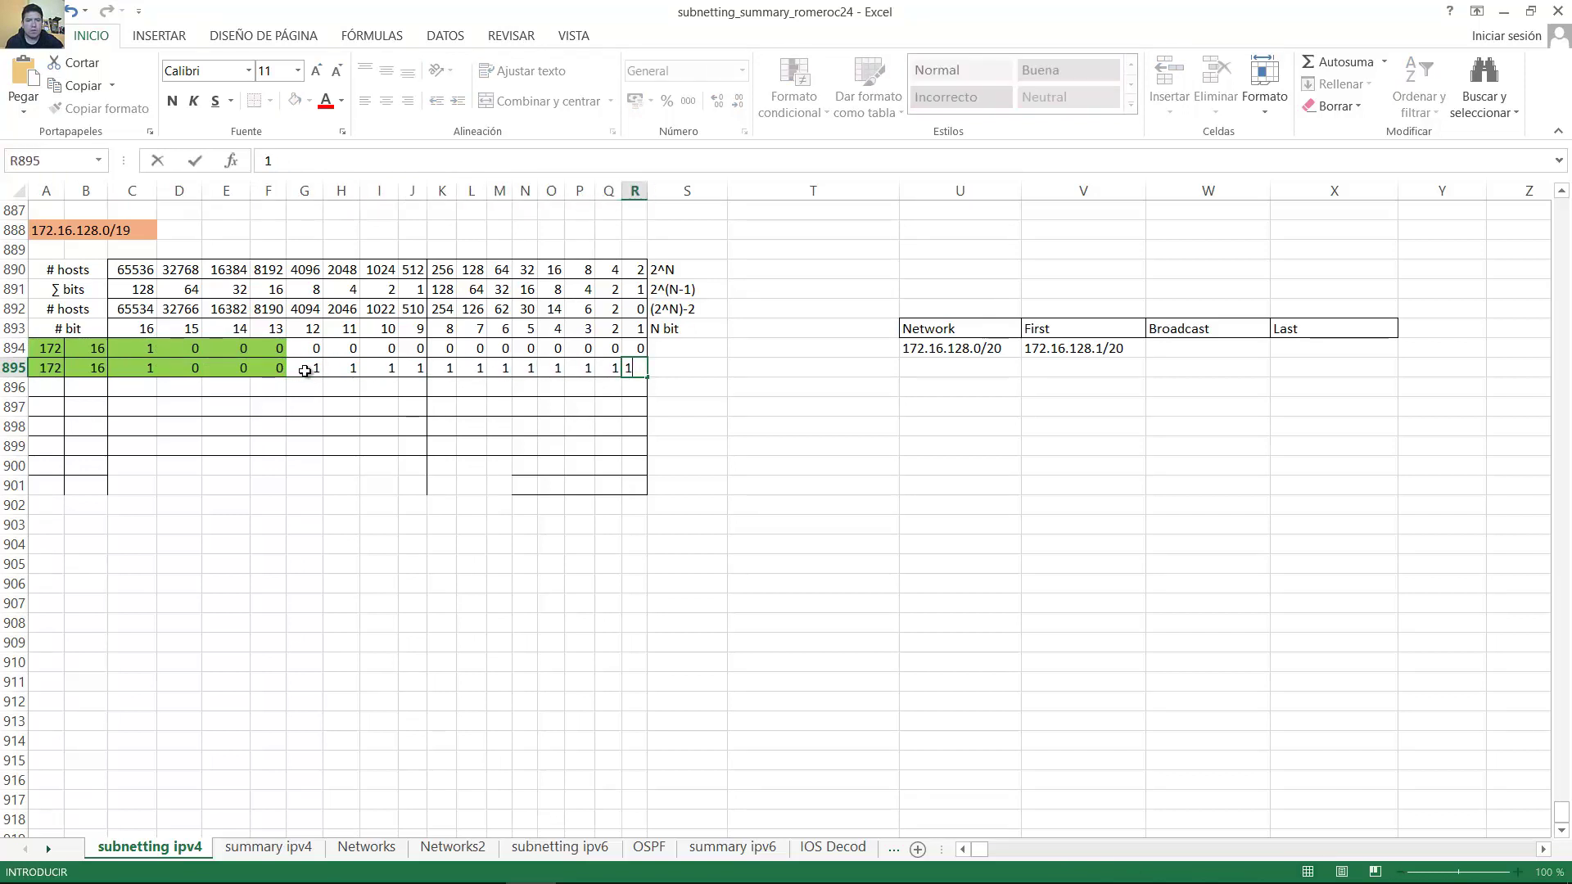
{"action": "key", "text": "Tab"}
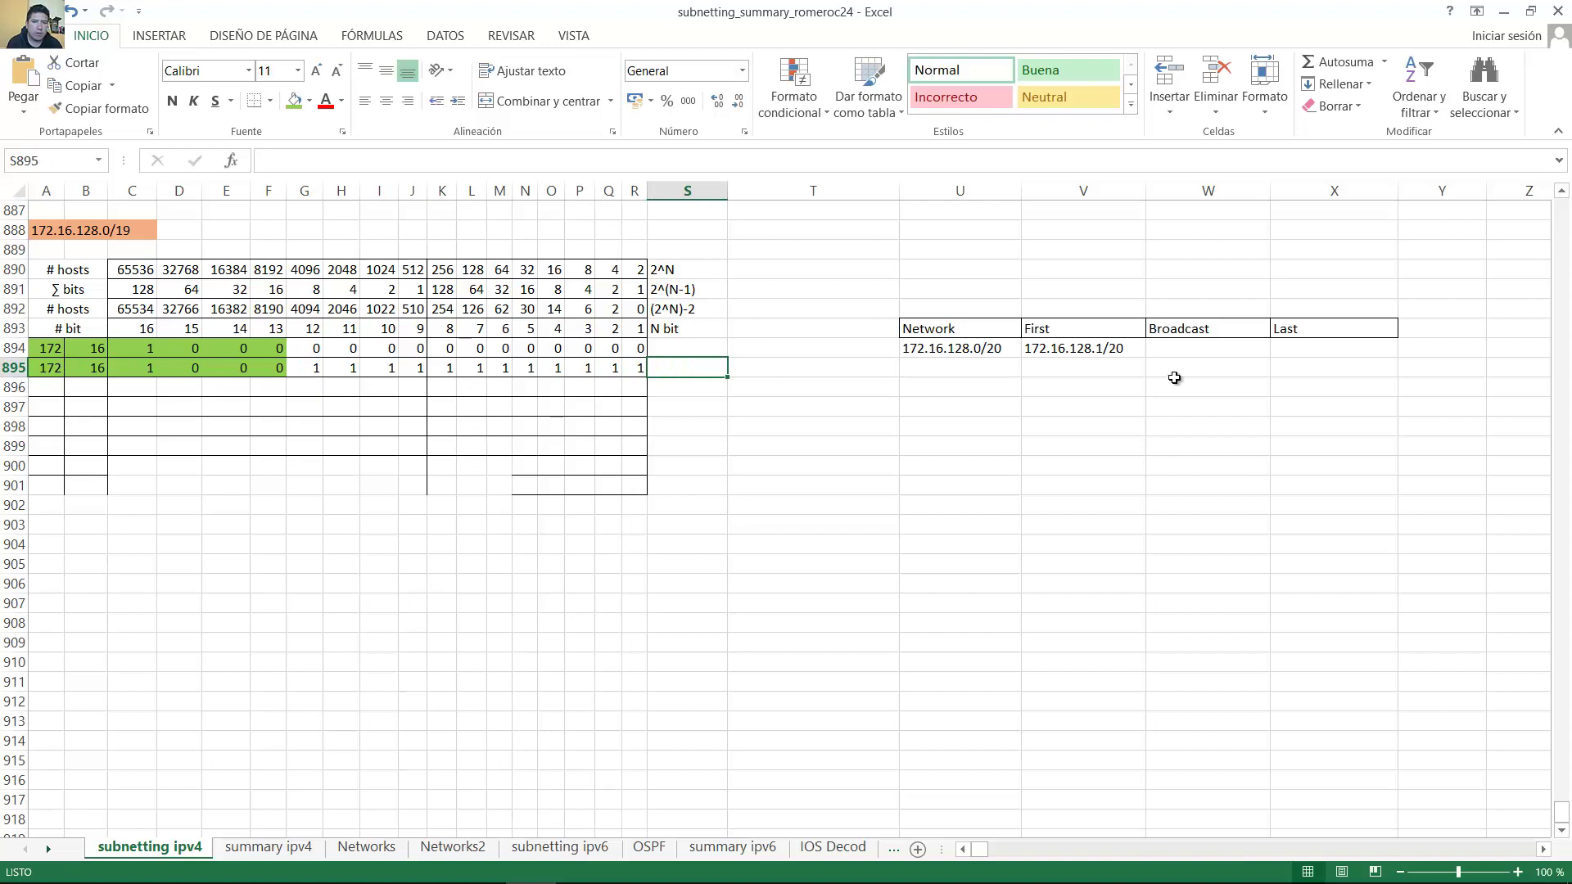
Start the broadcast address in W894 with 172.16. and examine the third-octet bits in C895:J895
{"action": "left_click", "coordinate": [1184, 351]}
{"action": "type", "text": "172.16."}
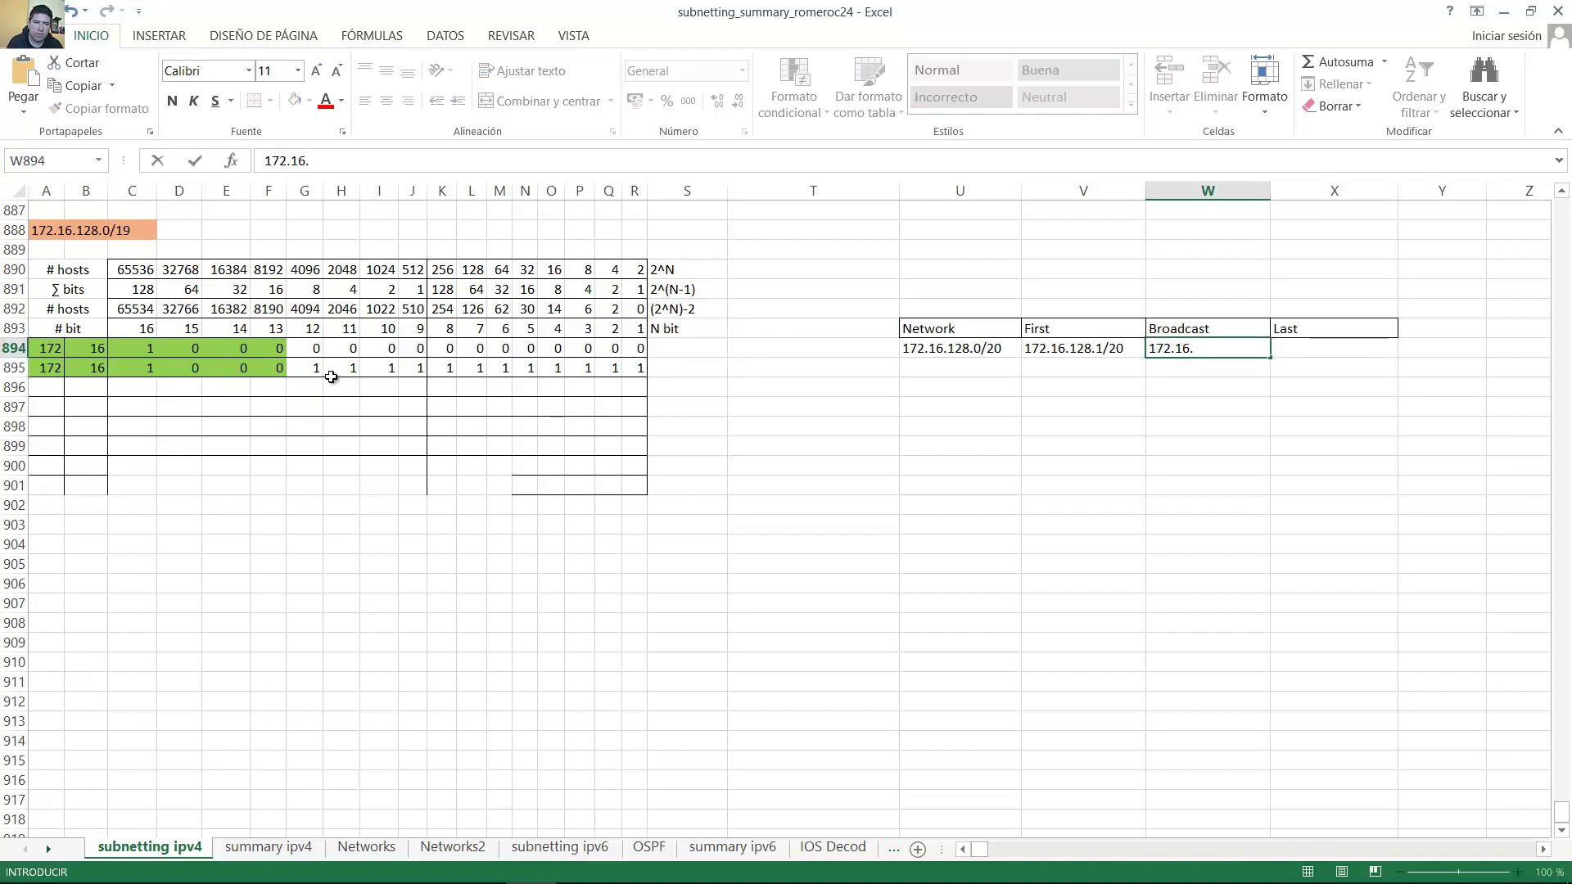
{"action": "left_click_drag", "start_coordinate": [140, 367], "coordinate": [413, 374]}
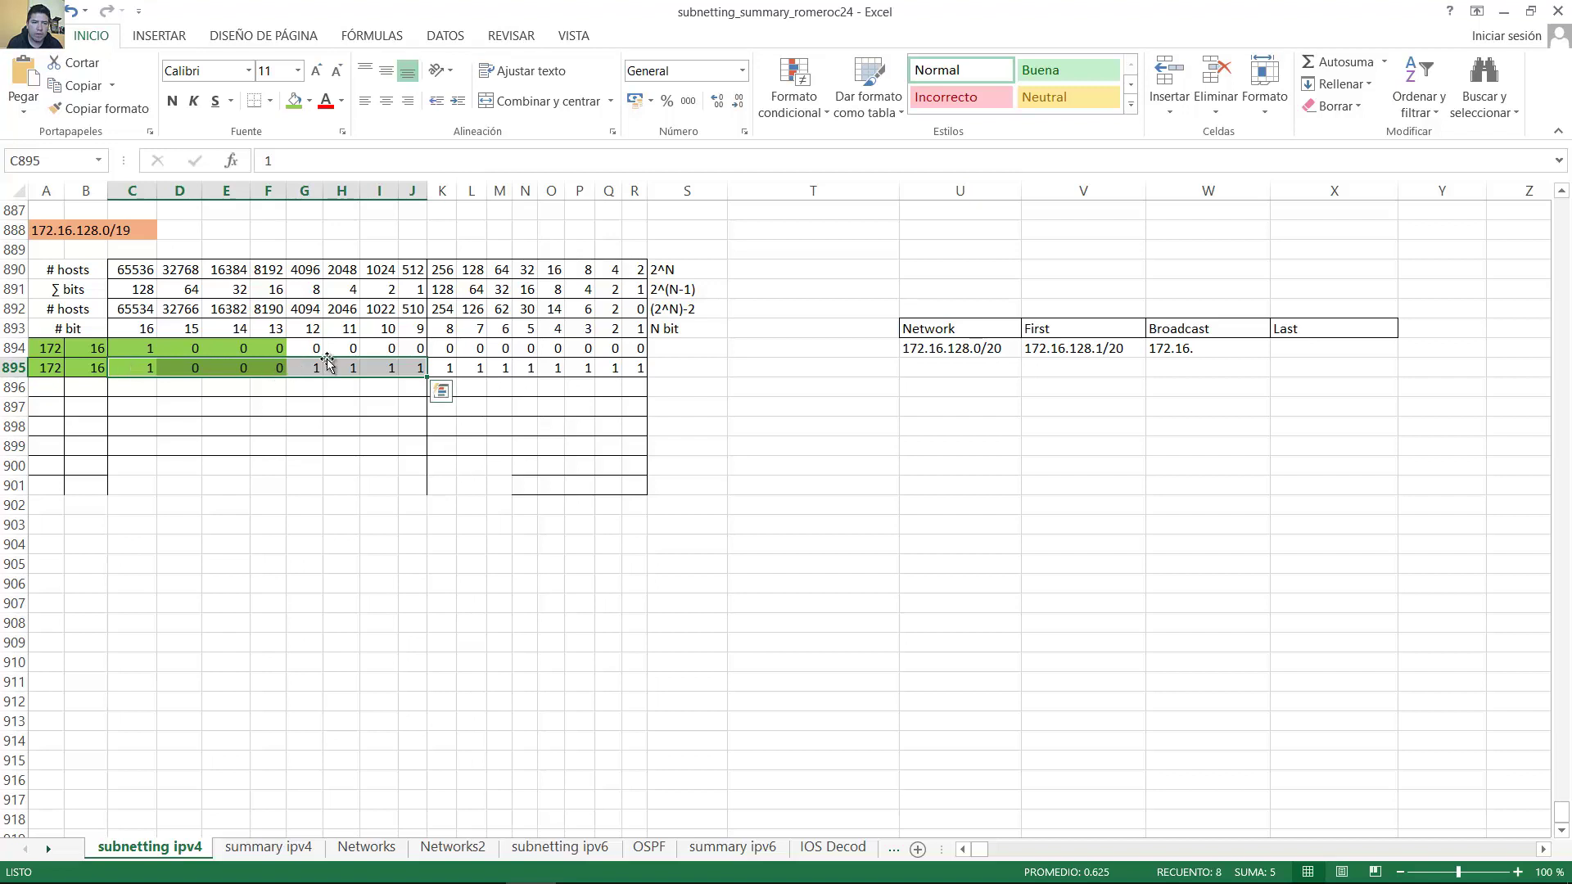
{"action": "double_click", "coordinate": [1215, 354]}
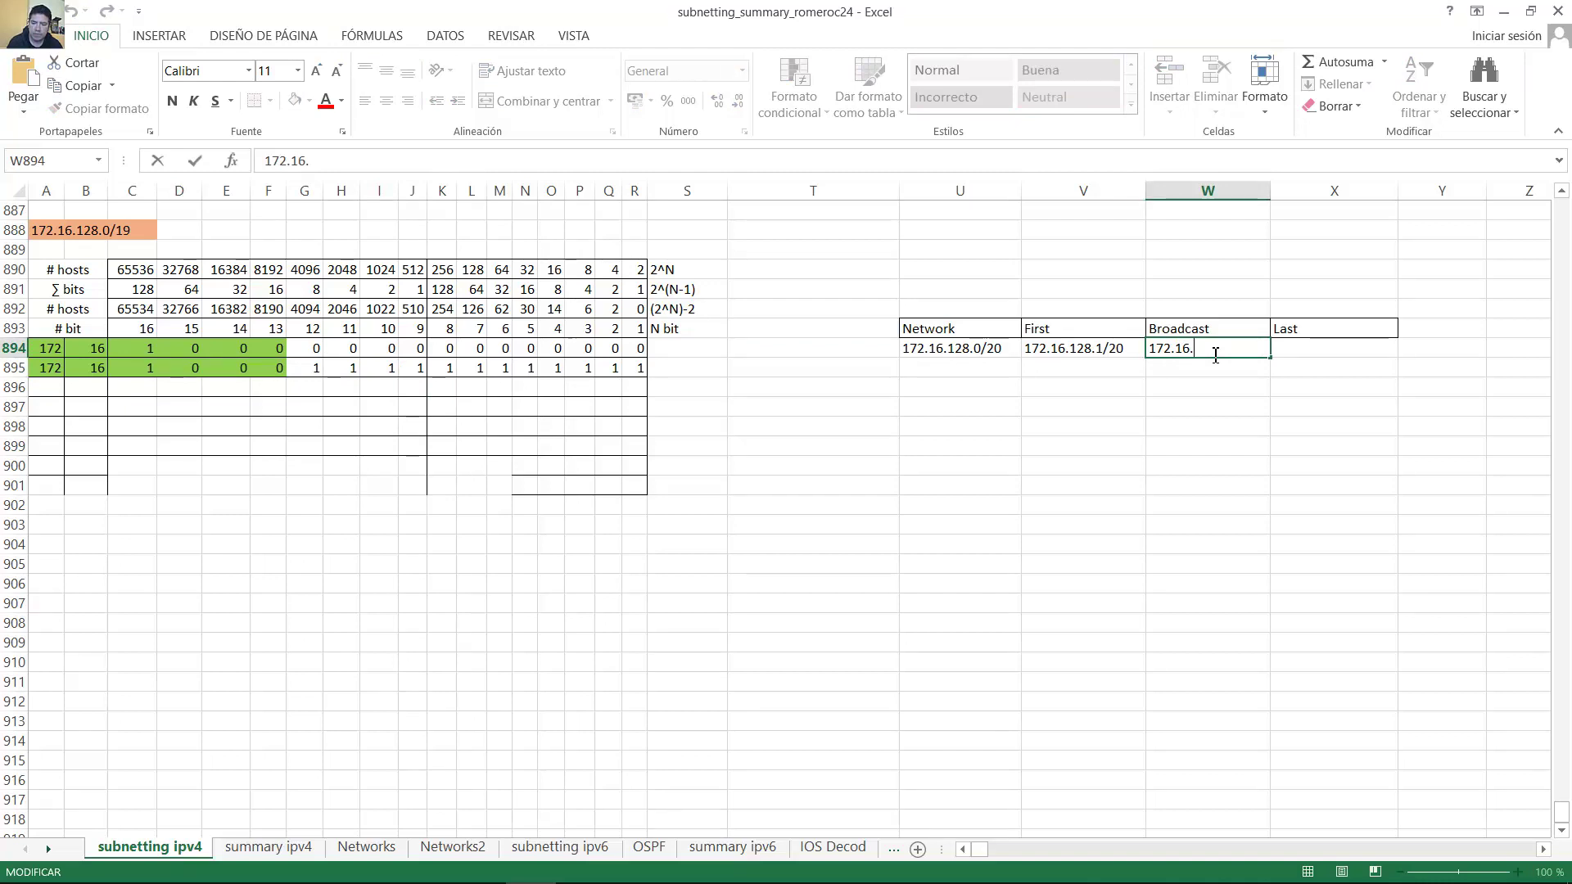
{"action": "type", "text": "143"}
{"action": "type", "text": "."}
{"action": "key", "text": "BackSpace"}
{"action": "key", "text": "BackSpace"}
{"action": "key", "text": "BackSpace"}
{"action": "key", "text": "BackSpace"}
Review the third-octet bits in C895:J895 and extend the broadcast address in W894 to 172.16.143
{"action": "left_click", "coordinate": [131, 369]}
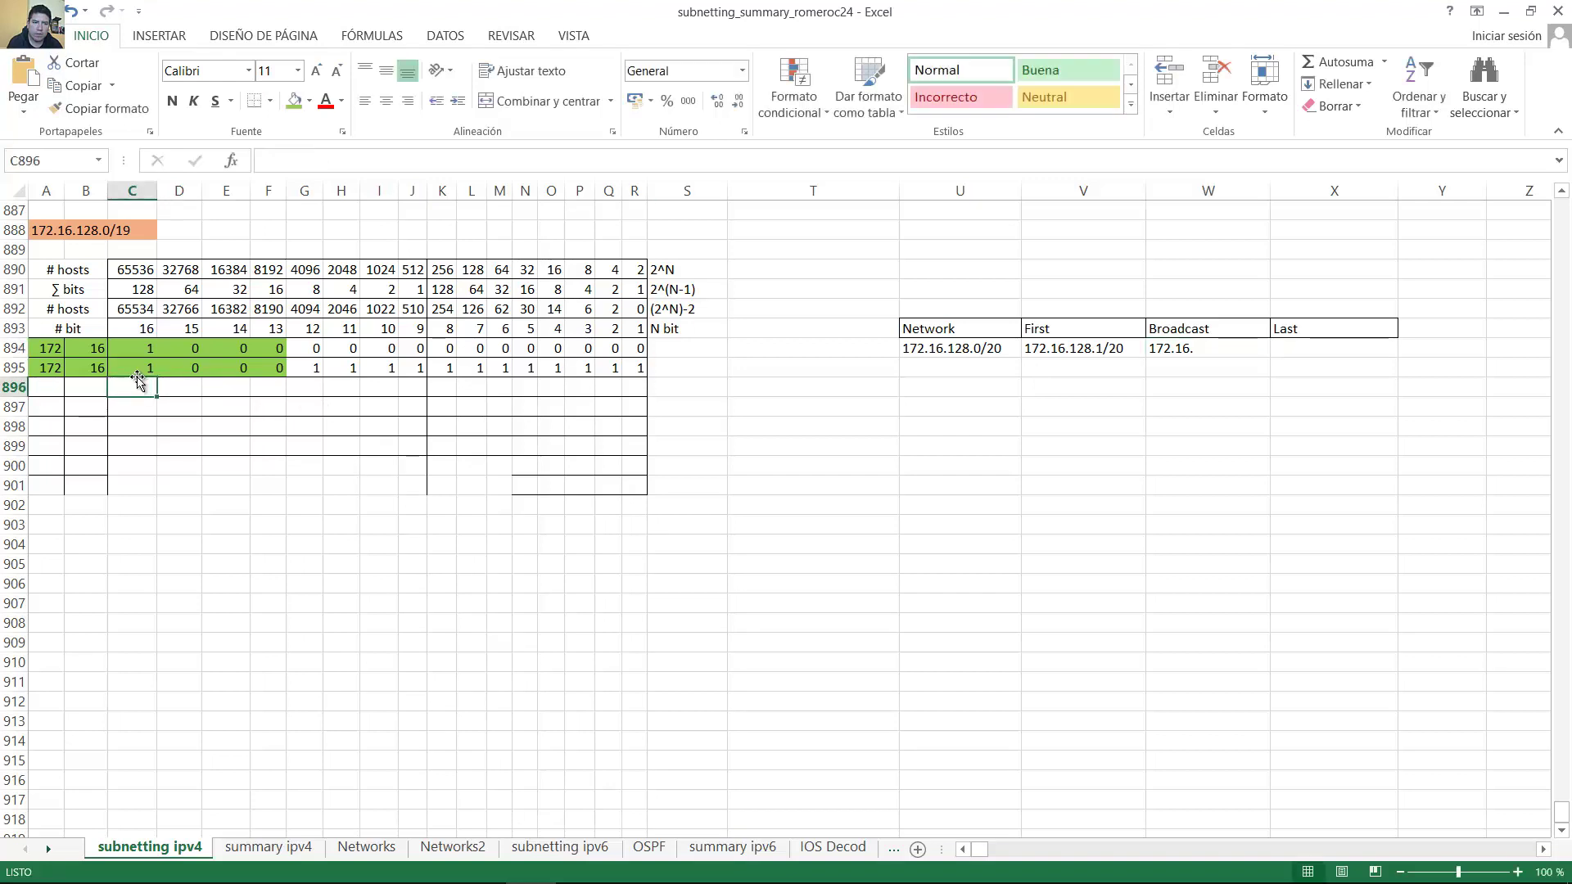
{"action": "left_click_drag", "start_coordinate": [131, 368], "coordinate": [414, 369]}
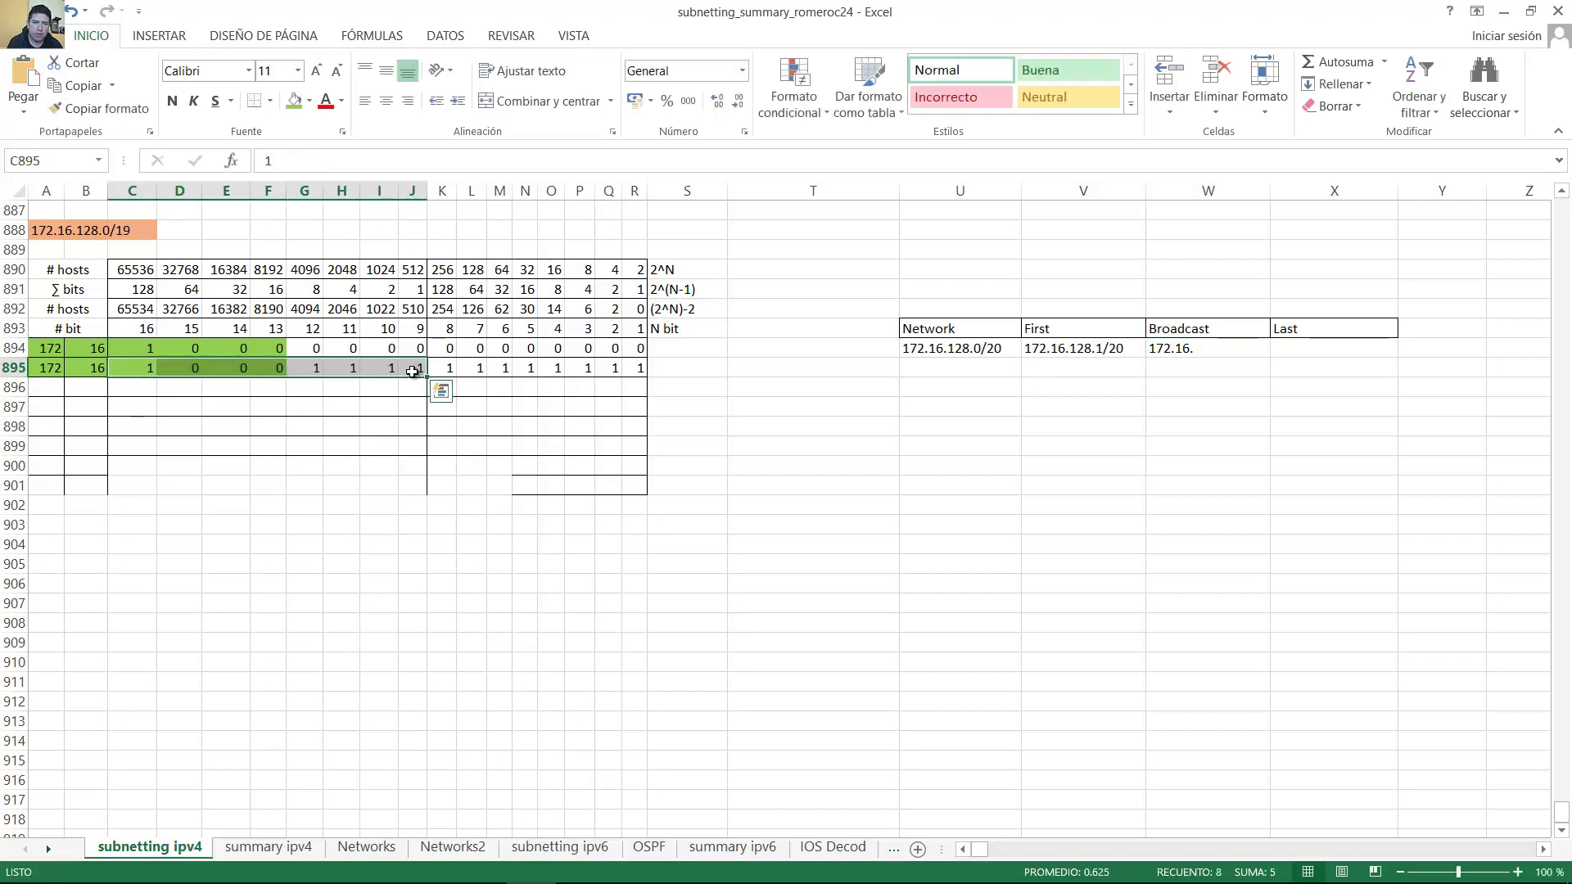
{"action": "left_click", "coordinate": [312, 370]}
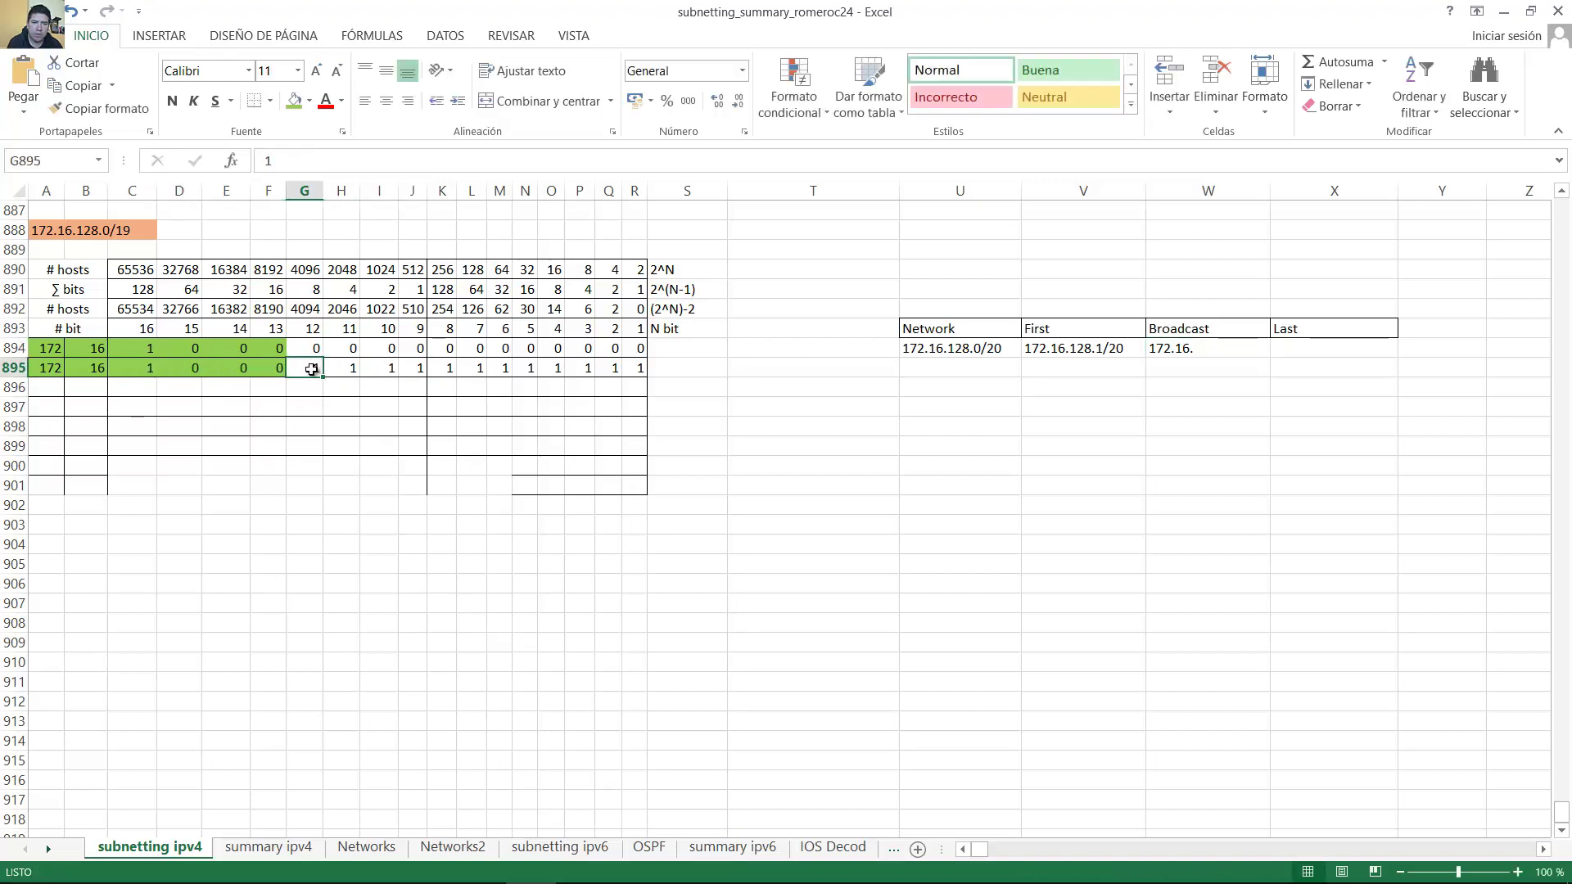
{"action": "left_click_drag", "start_coordinate": [312, 370], "coordinate": [417, 370]}
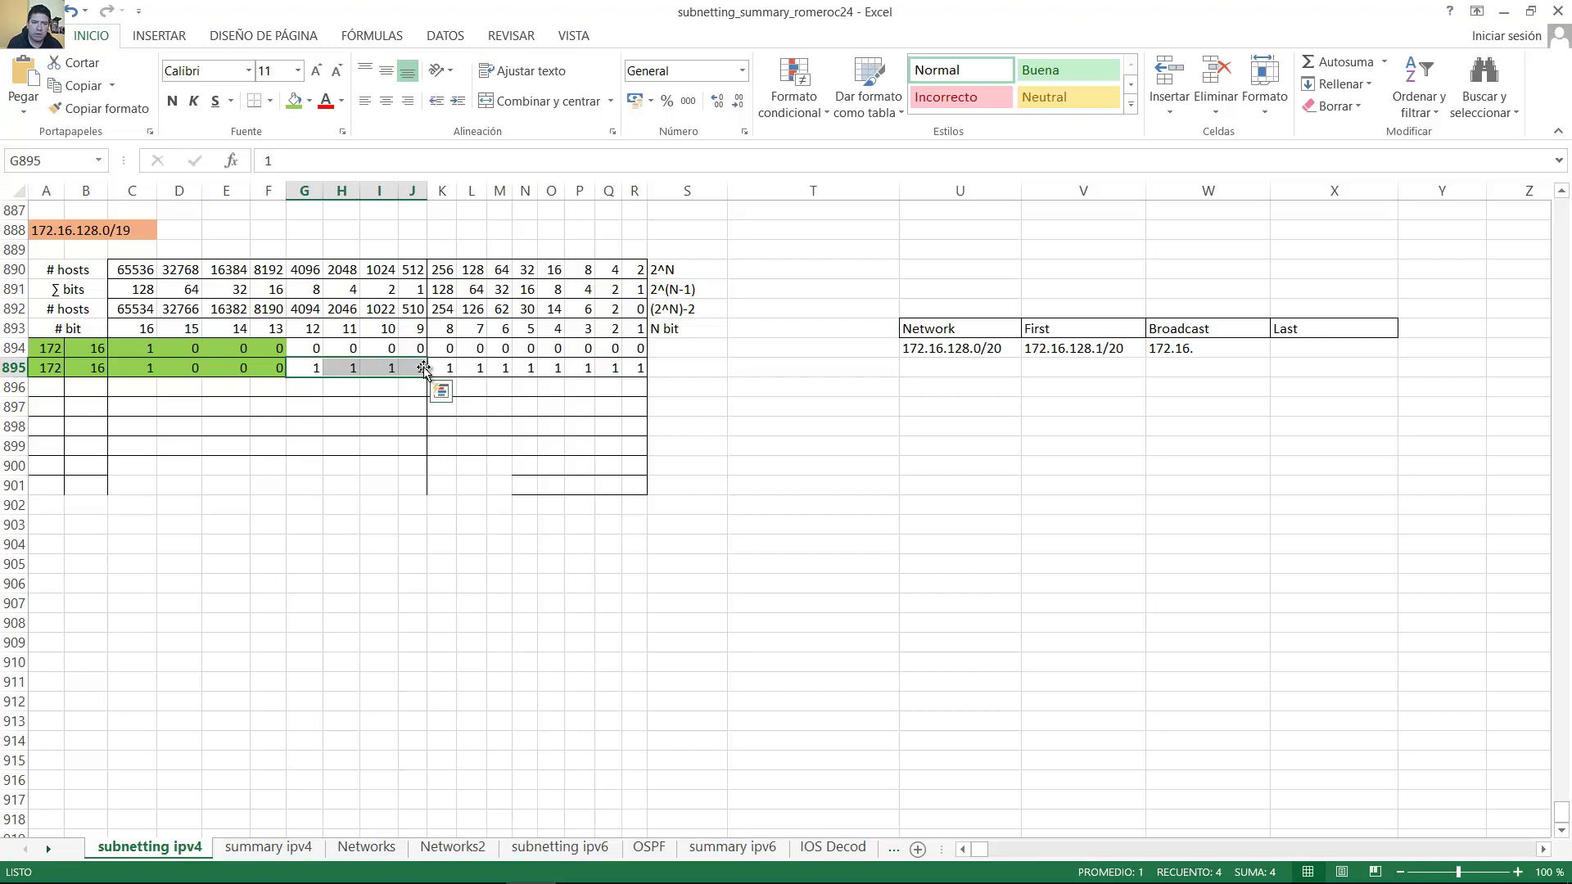
{"action": "double_click", "coordinate": [1213, 348]}
{"action": "type", "text": "143"}
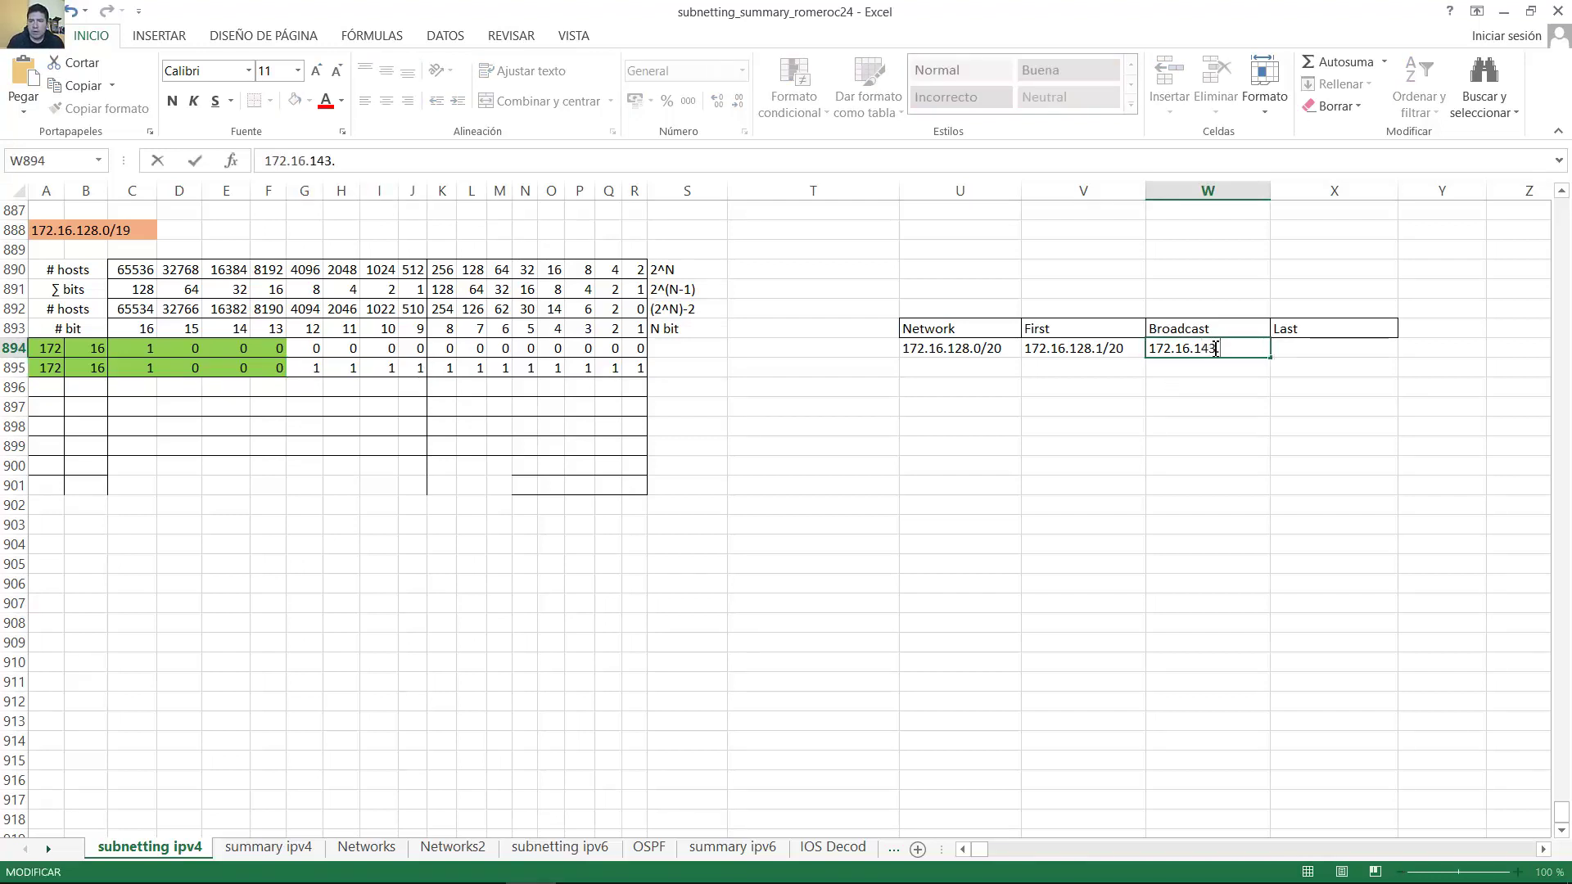
{"action": "type", "text": "."}
Check the fourth-octet bits K895:R895 and complete the broadcast address in W894 as 172.16.143.255/20
{"action": "left_click_drag", "start_coordinate": [443, 370], "coordinate": [639, 370]}
{"action": "double_click", "coordinate": [1246, 352]}
{"action": "type", "text": "255"}
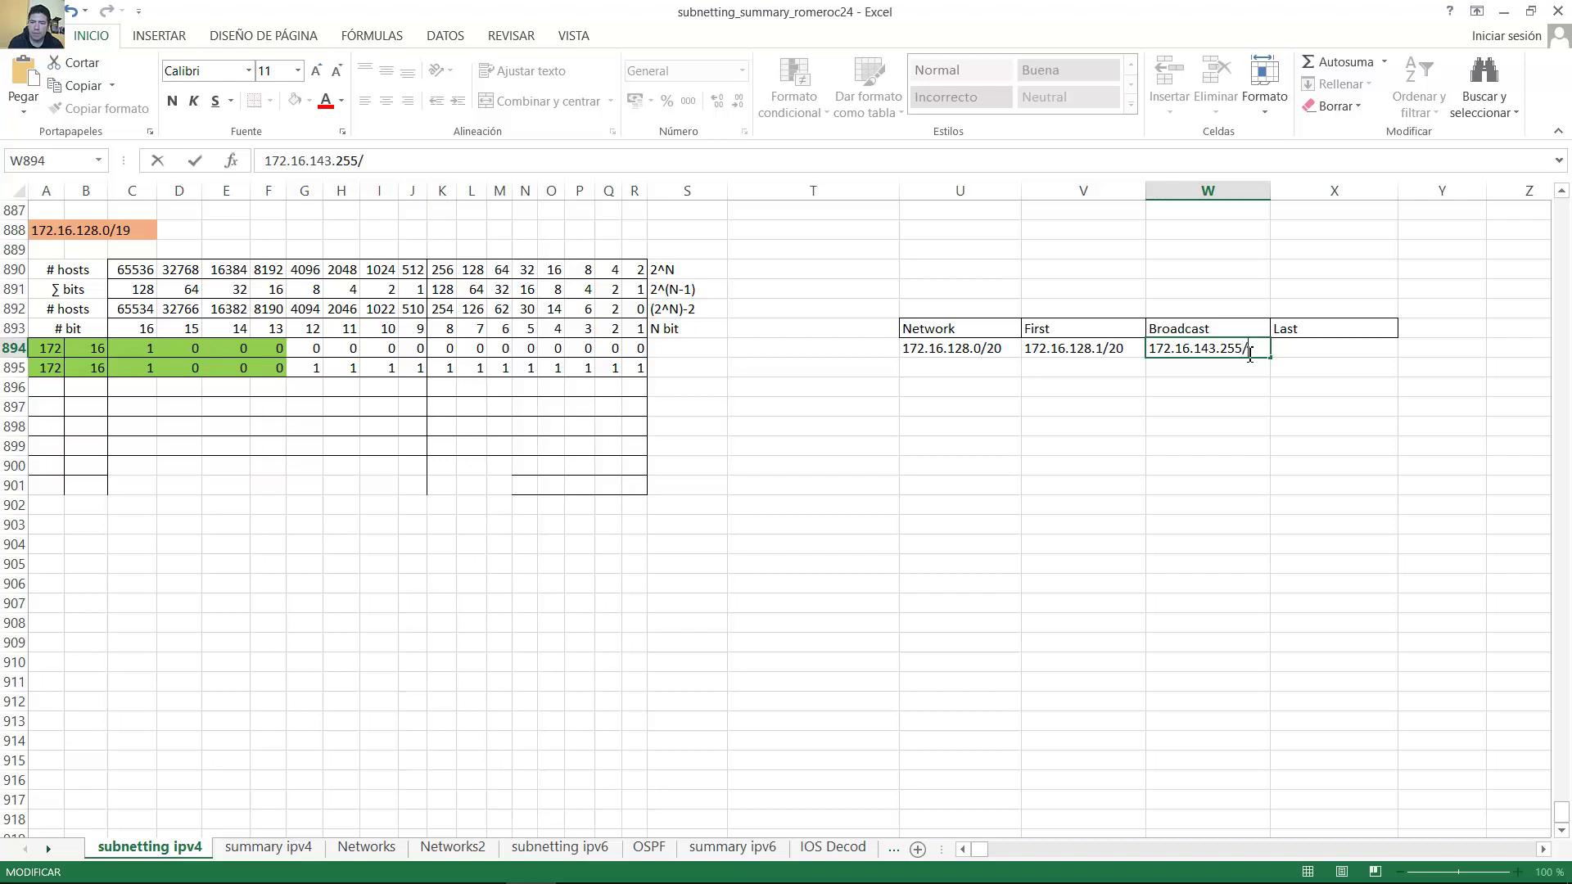
{"action": "type", "text": "/20"}
{"action": "key", "text": "Return"}
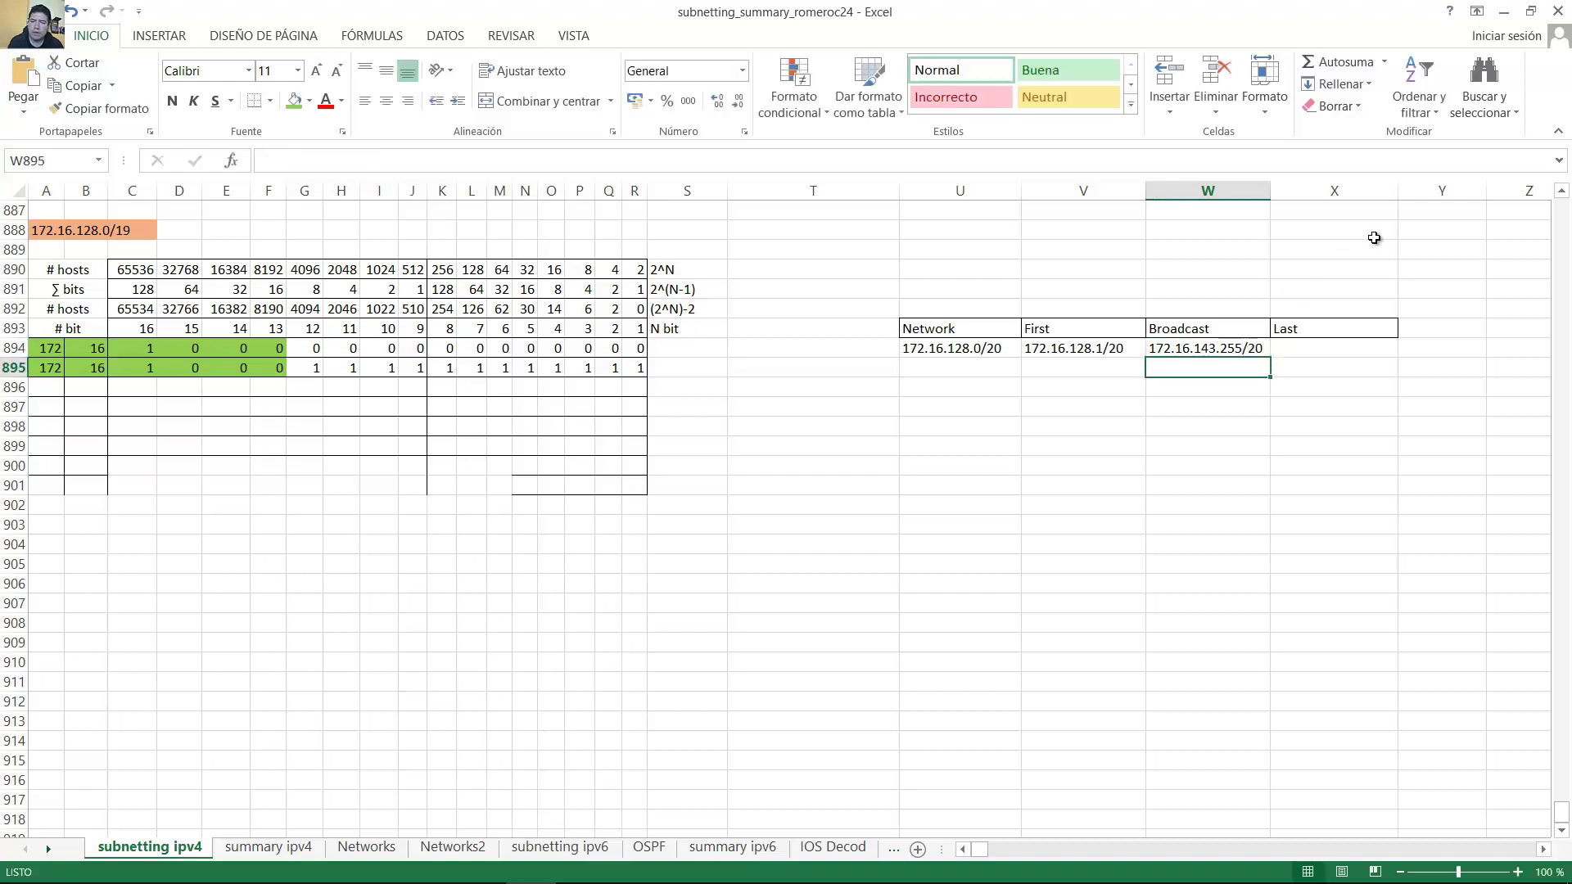
Enter the last host address 172.16.143.254/20 in X894
{"action": "key", "text": "Up"}
{"action": "key", "text": "Right"}
{"action": "type", "text": "17"}
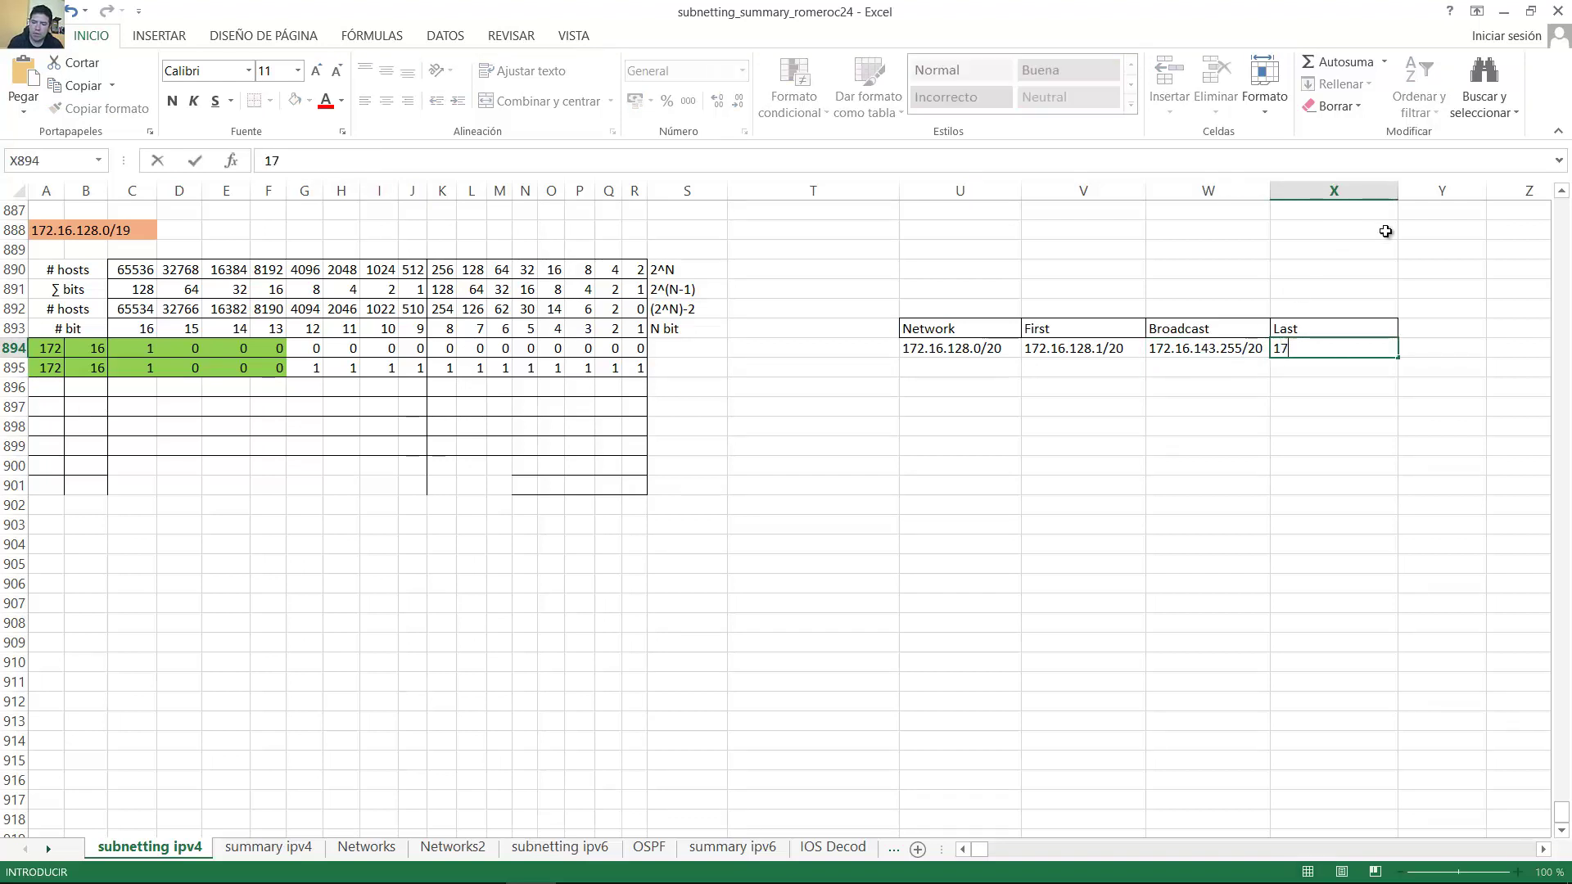
{"action": "type", "text": "2.16.143.254/"}
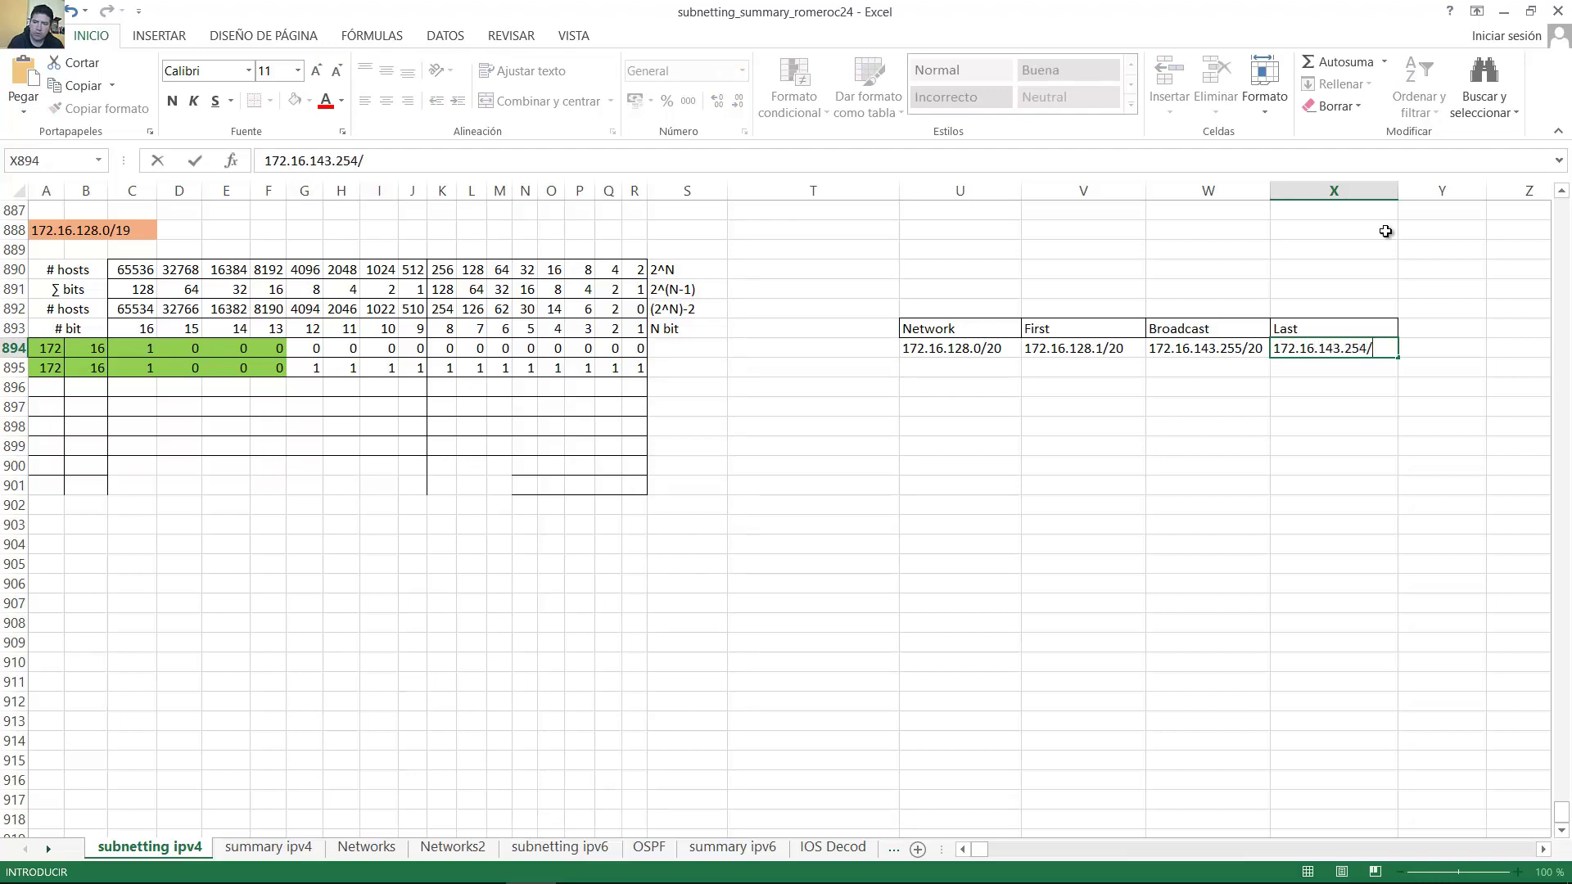
{"action": "type", "text": "20"}
{"action": "key", "text": "Return"}
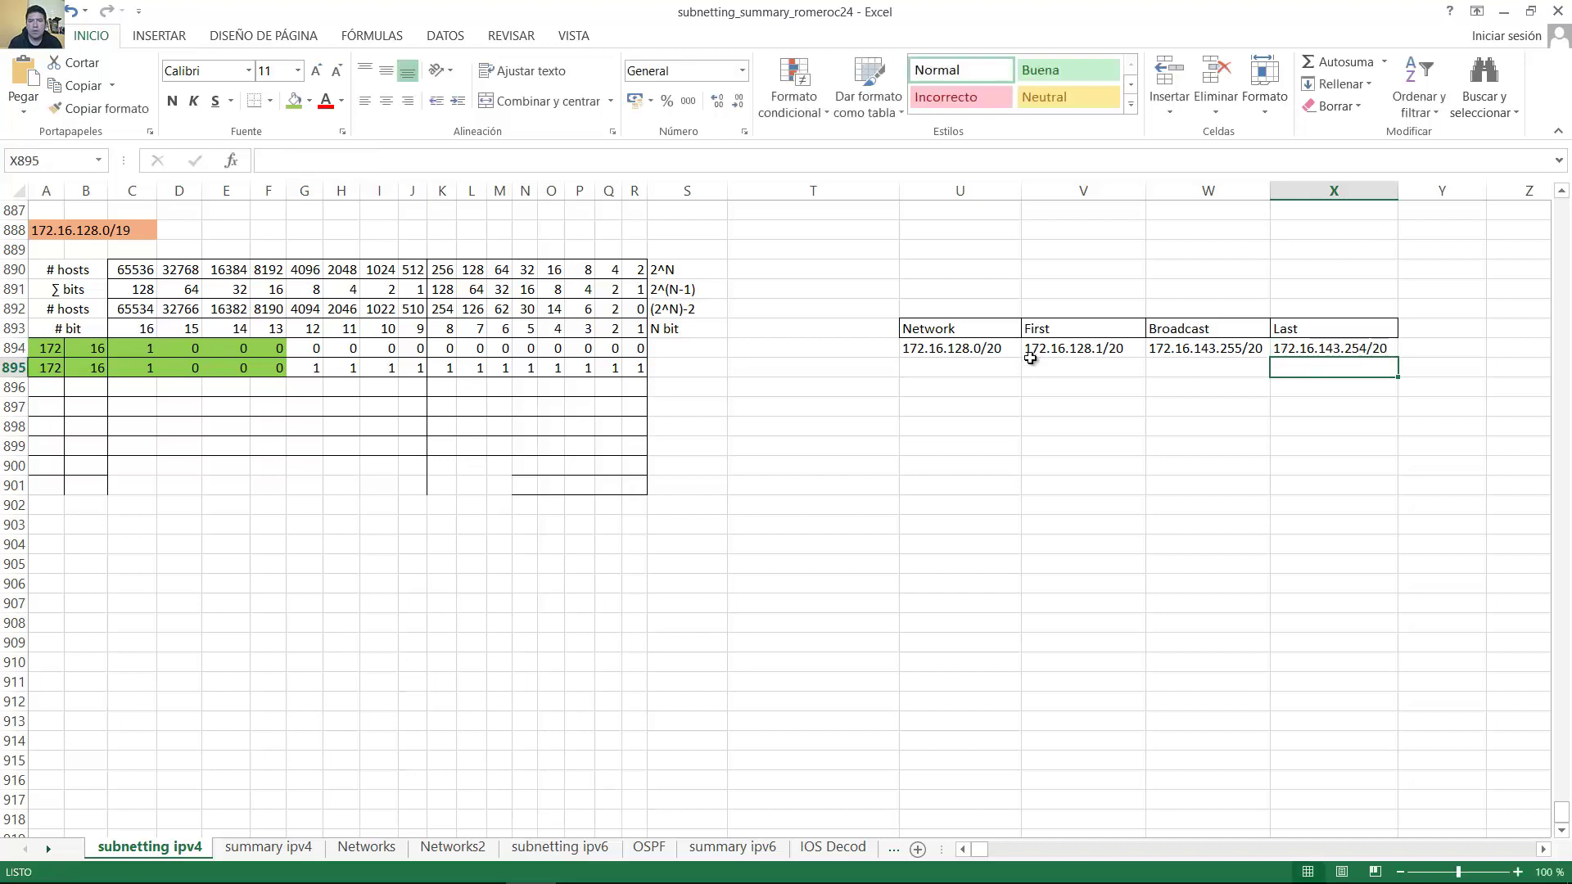
Label the first subnet's row with "1 subnet" in T894
{"action": "left_click", "coordinate": [780, 352]}
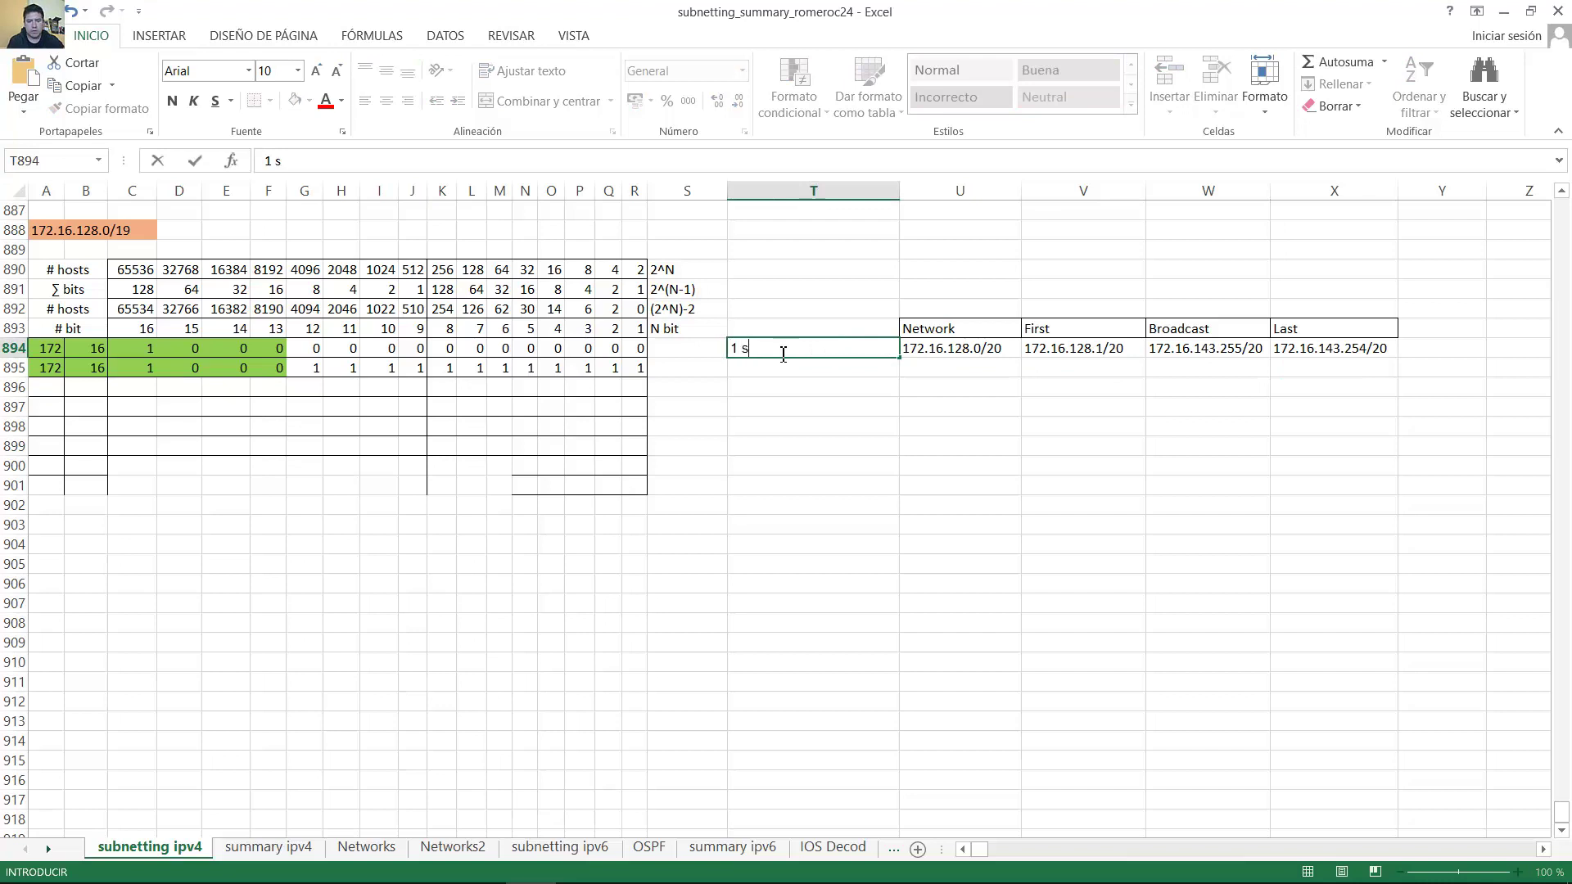
{"action": "type", "text": "1 subnet"}
{"action": "key", "text": "Return"}
{"action": "left_click", "coordinate": [753, 348]}
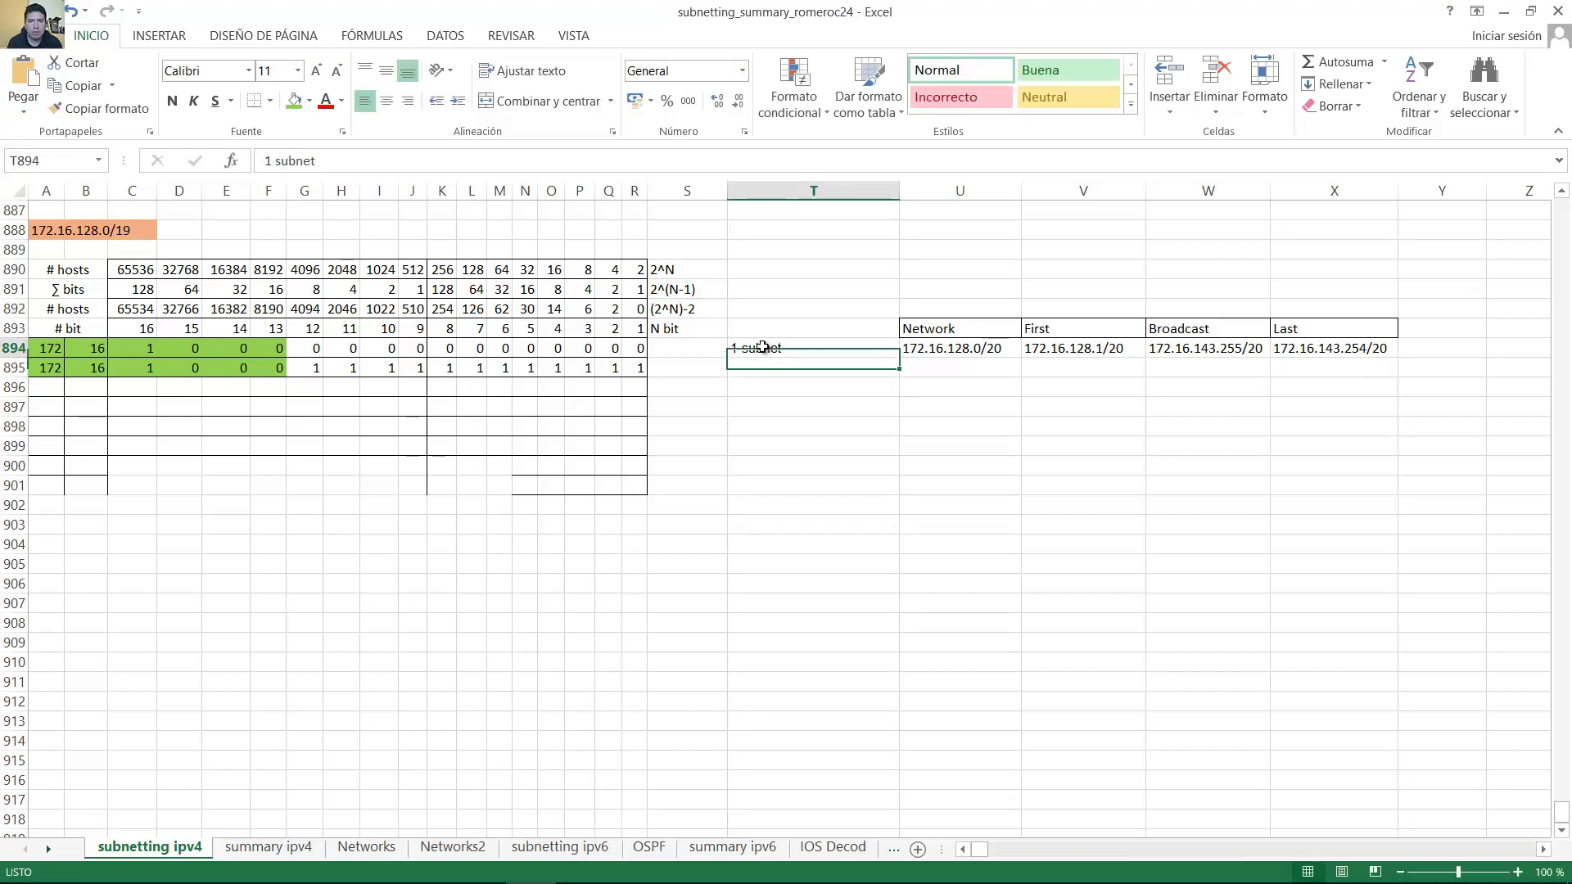
Enter the second subnet's network portion in A896:F896 as 172, 16, 1, 0, 0, 1
{"action": "left_click", "coordinate": [46, 385]}
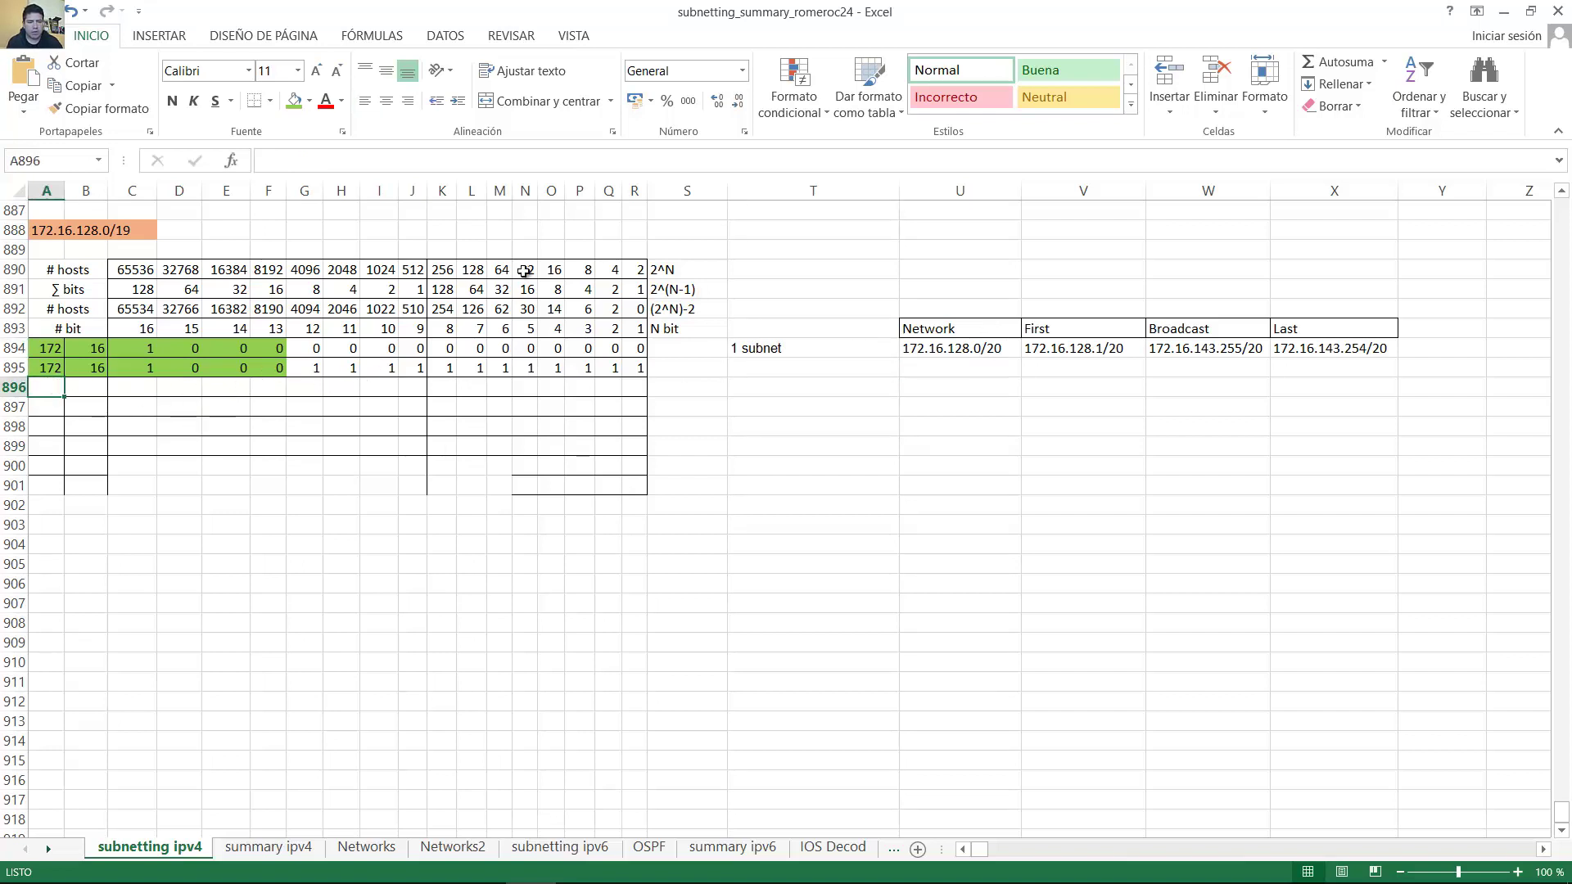
{"action": "type", "text": "172"}
{"action": "key", "text": "Tab"}
{"action": "type", "text": "16"}
{"action": "key", "text": "Tab"}
{"action": "type", "text": "1"}
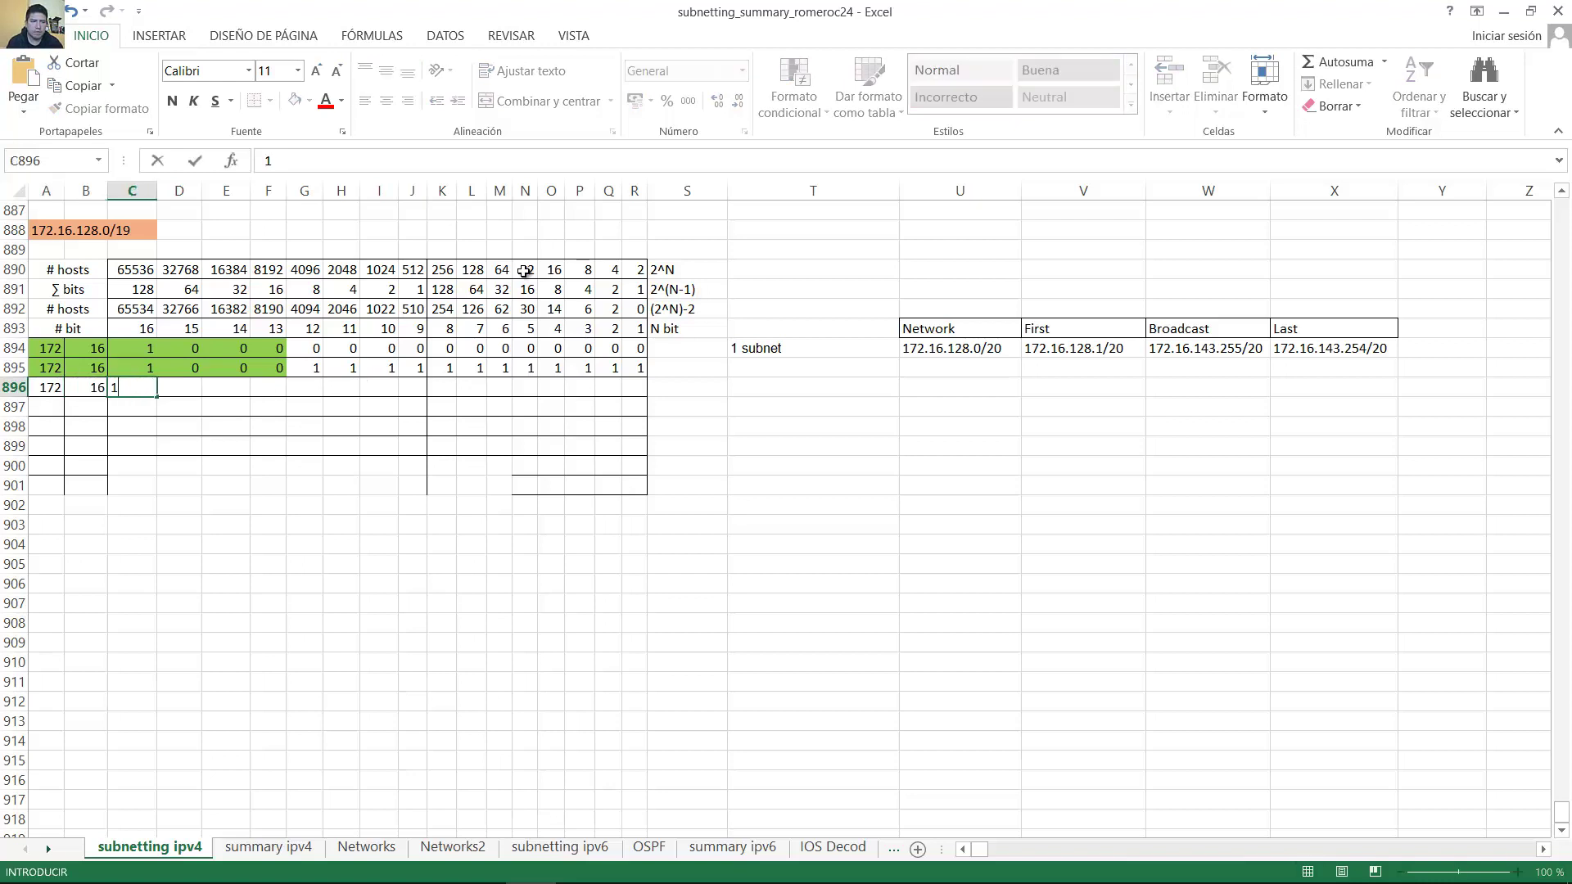
{"action": "key", "text": "Tab"}
{"action": "type", "text": "0"}
{"action": "key", "text": "Tab"}
{"action": "type", "text": "0"}
{"action": "key", "text": "Tab"}
{"action": "type", "text": "1"}
{"action": "key", "text": "Tab"}
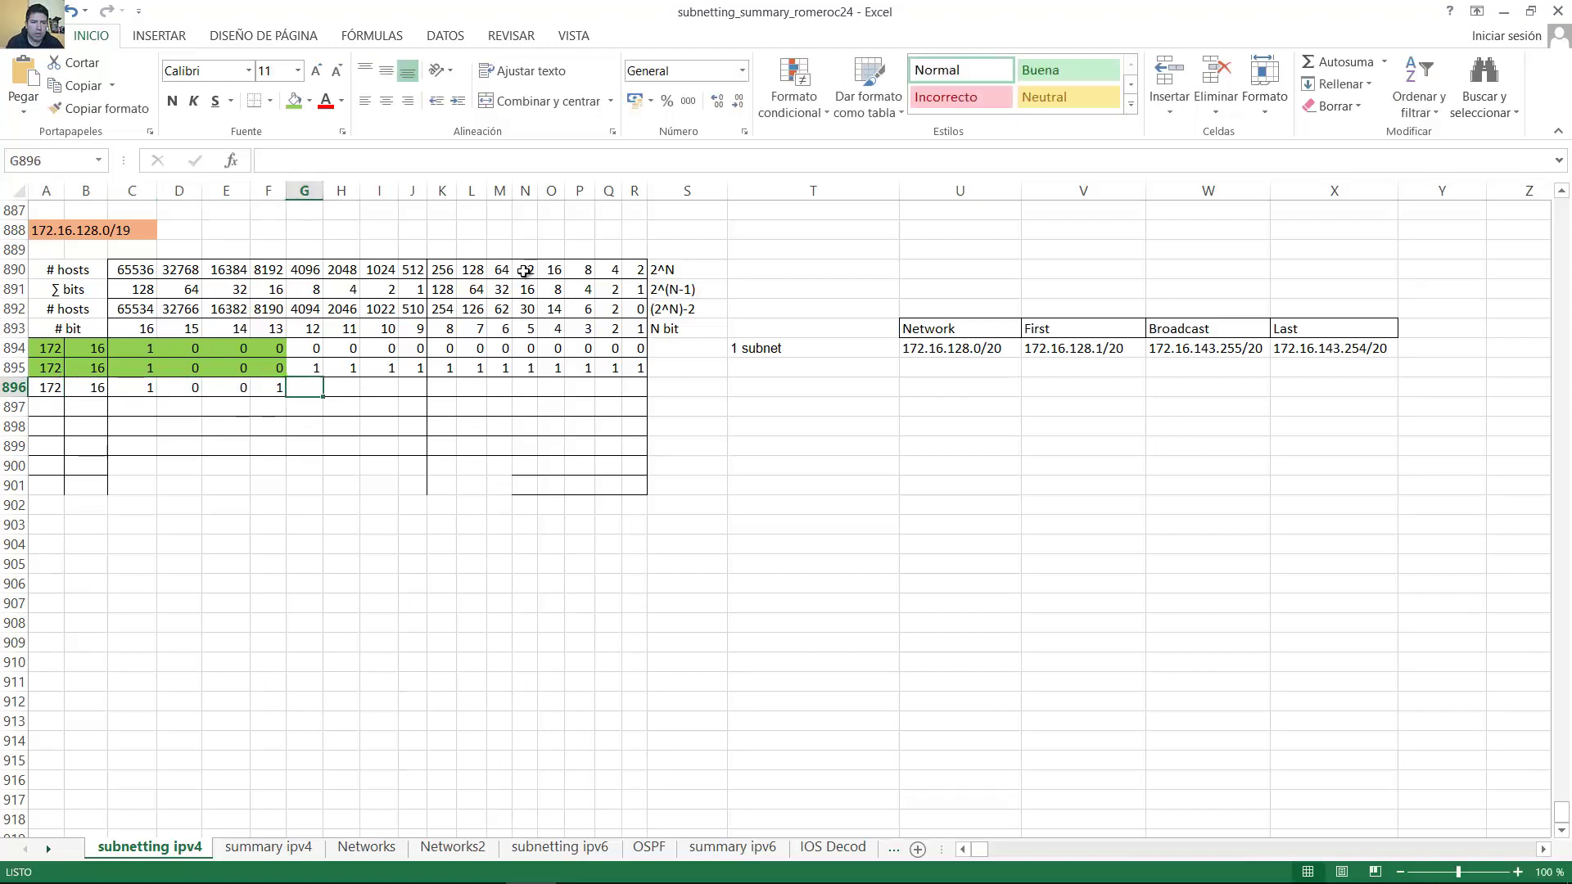
Fill the second subnet's host bits in G896:R896 with 0
{"action": "type", "text": "0\t0\t0\t0\t0\t0\t0\t0\t0"}
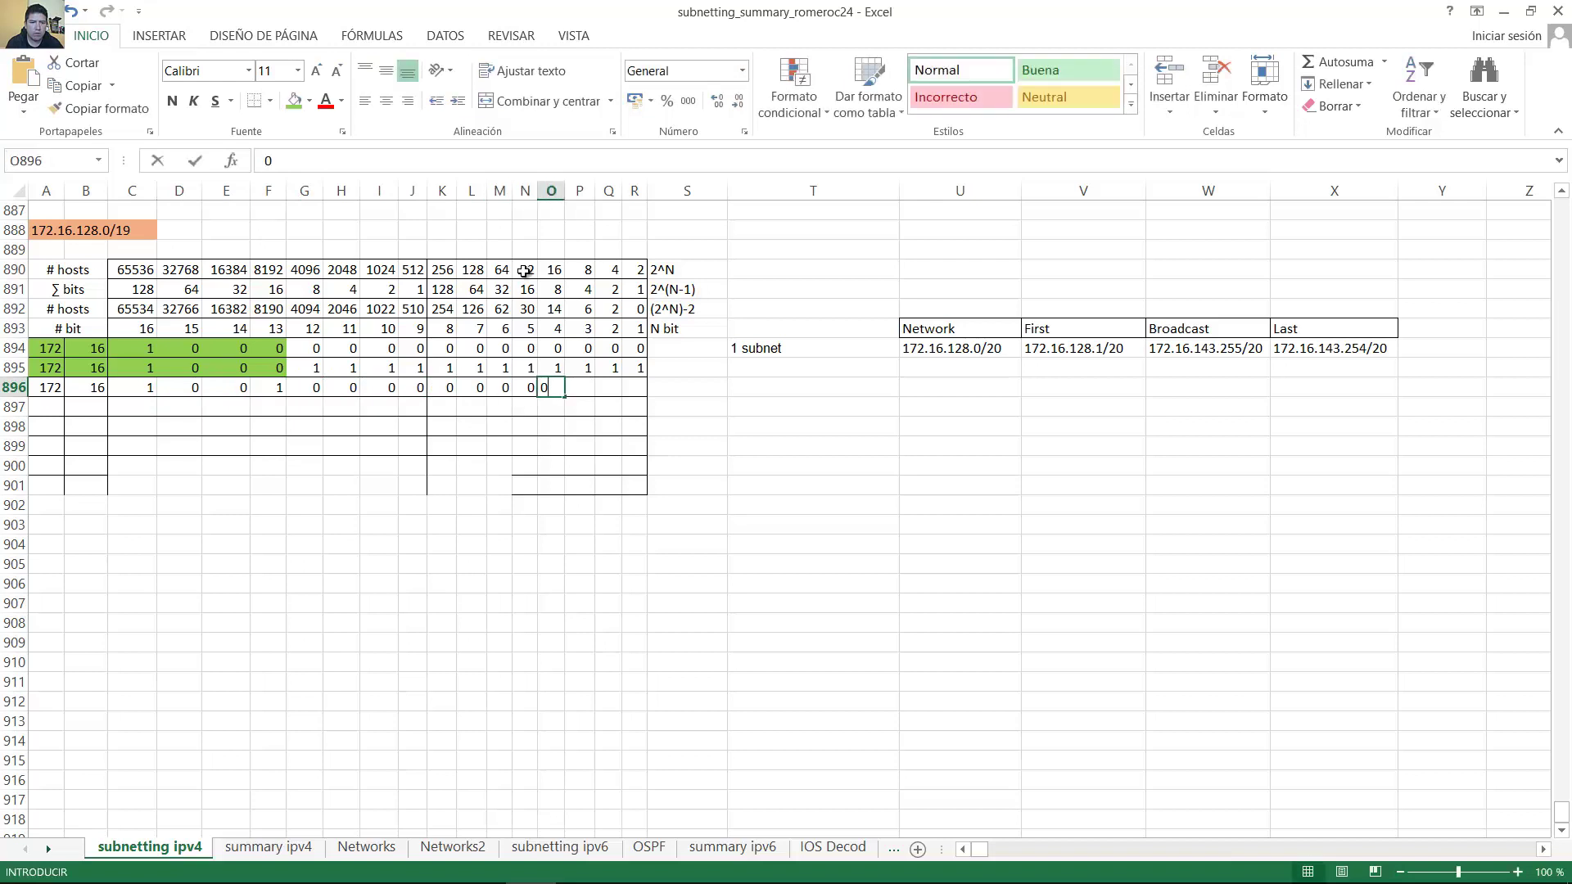
{"action": "key", "text": "Tab"}
{"action": "type", "text": "0"}
{"action": "key", "text": "Tab"}
{"action": "type", "text": "0"}
{"action": "key", "text": "Tab"}
{"action": "type", "text": "0"}
{"action": "key", "text": "Tab"}
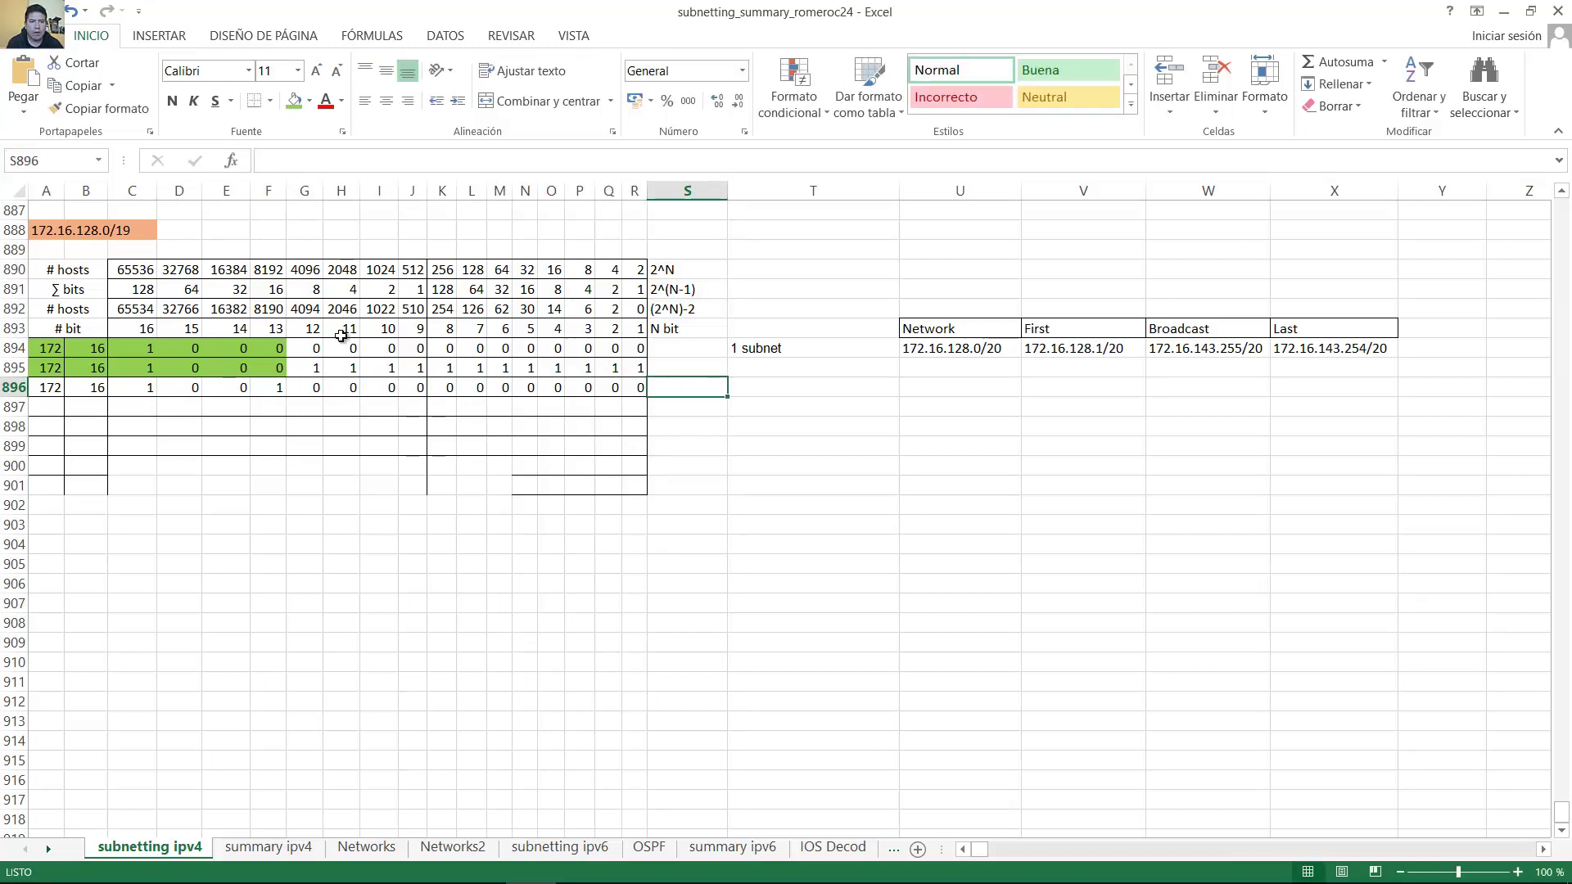
Shade the second subnet's network portion A896:F896 green
{"action": "left_click", "coordinate": [276, 389]}
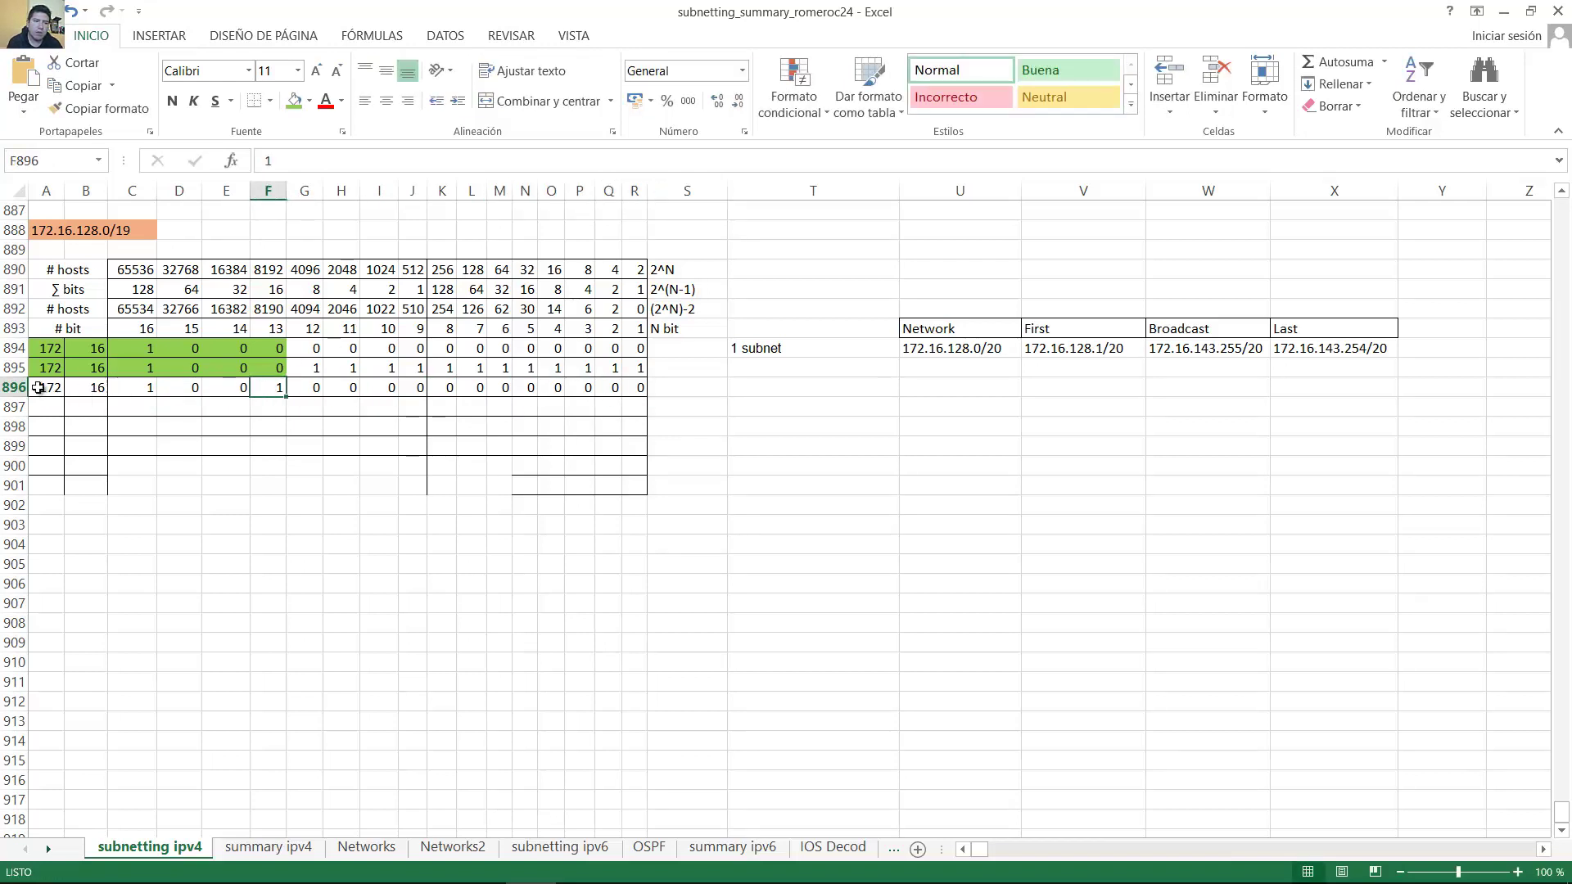
{"action": "left_click_drag", "start_coordinate": [39, 388], "coordinate": [262, 388]}
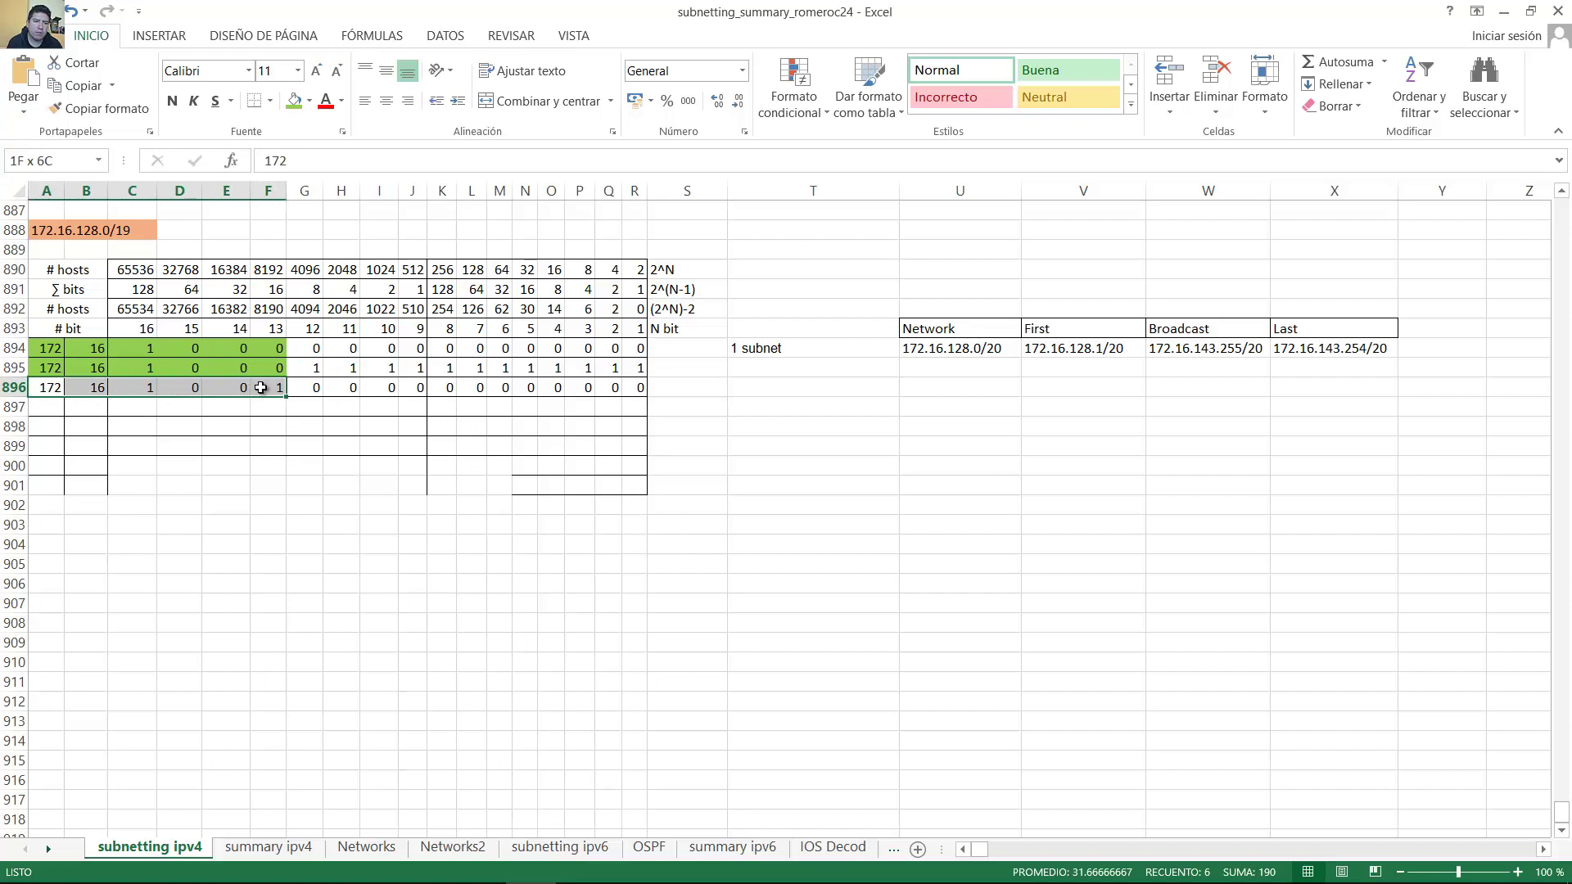
{"action": "left_click", "coordinate": [294, 99]}
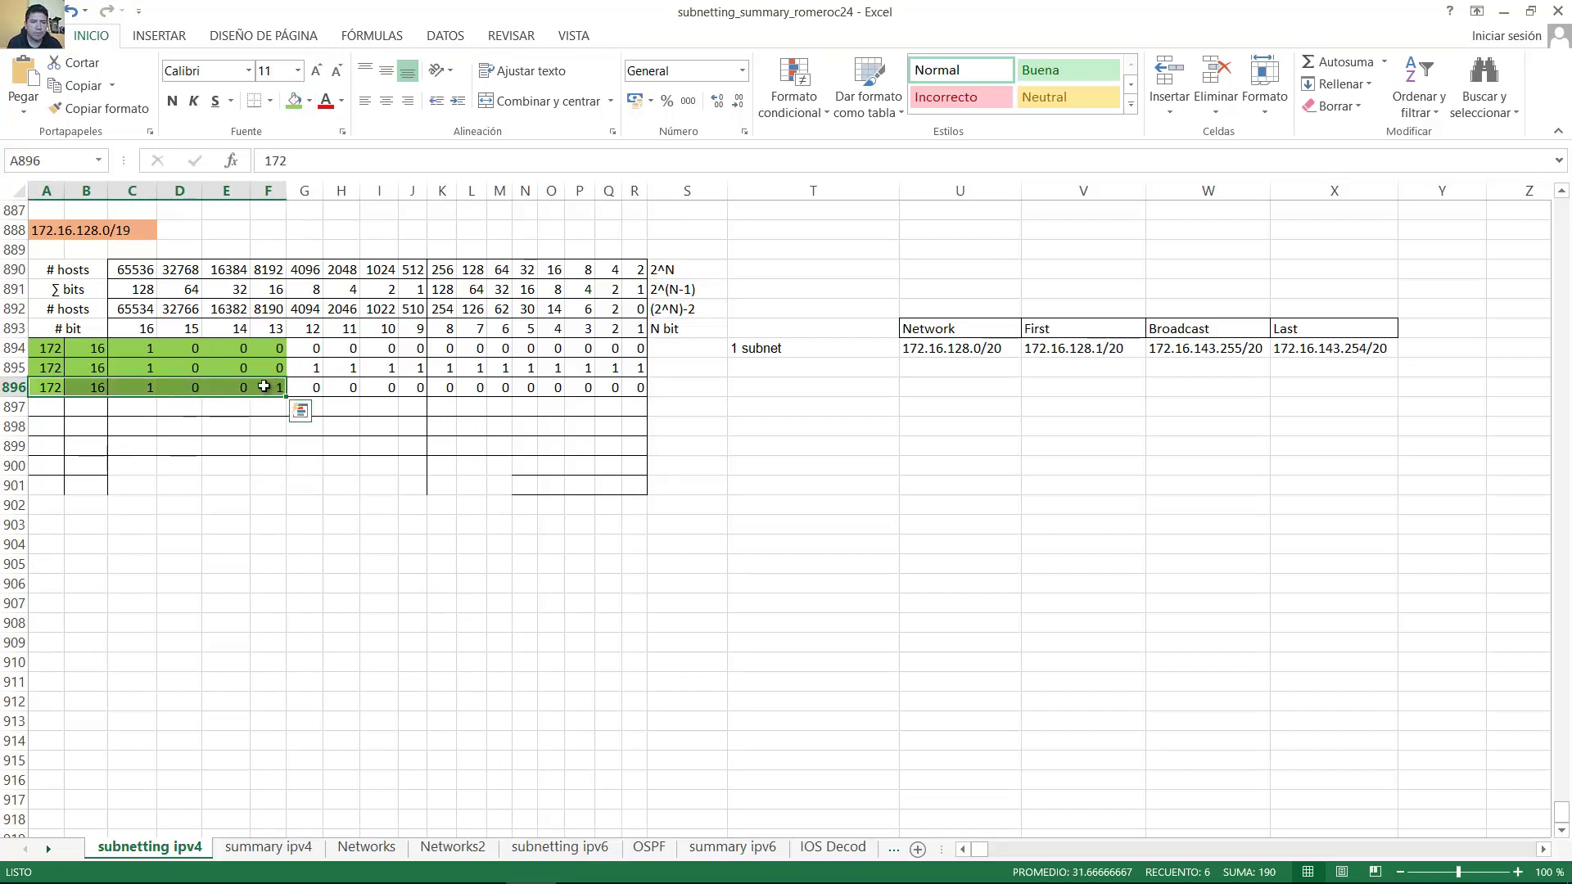
Compare the usable host count in G892 with the first host bit of both subnets in G894 and G896
{"action": "left_click", "coordinate": [308, 347]}
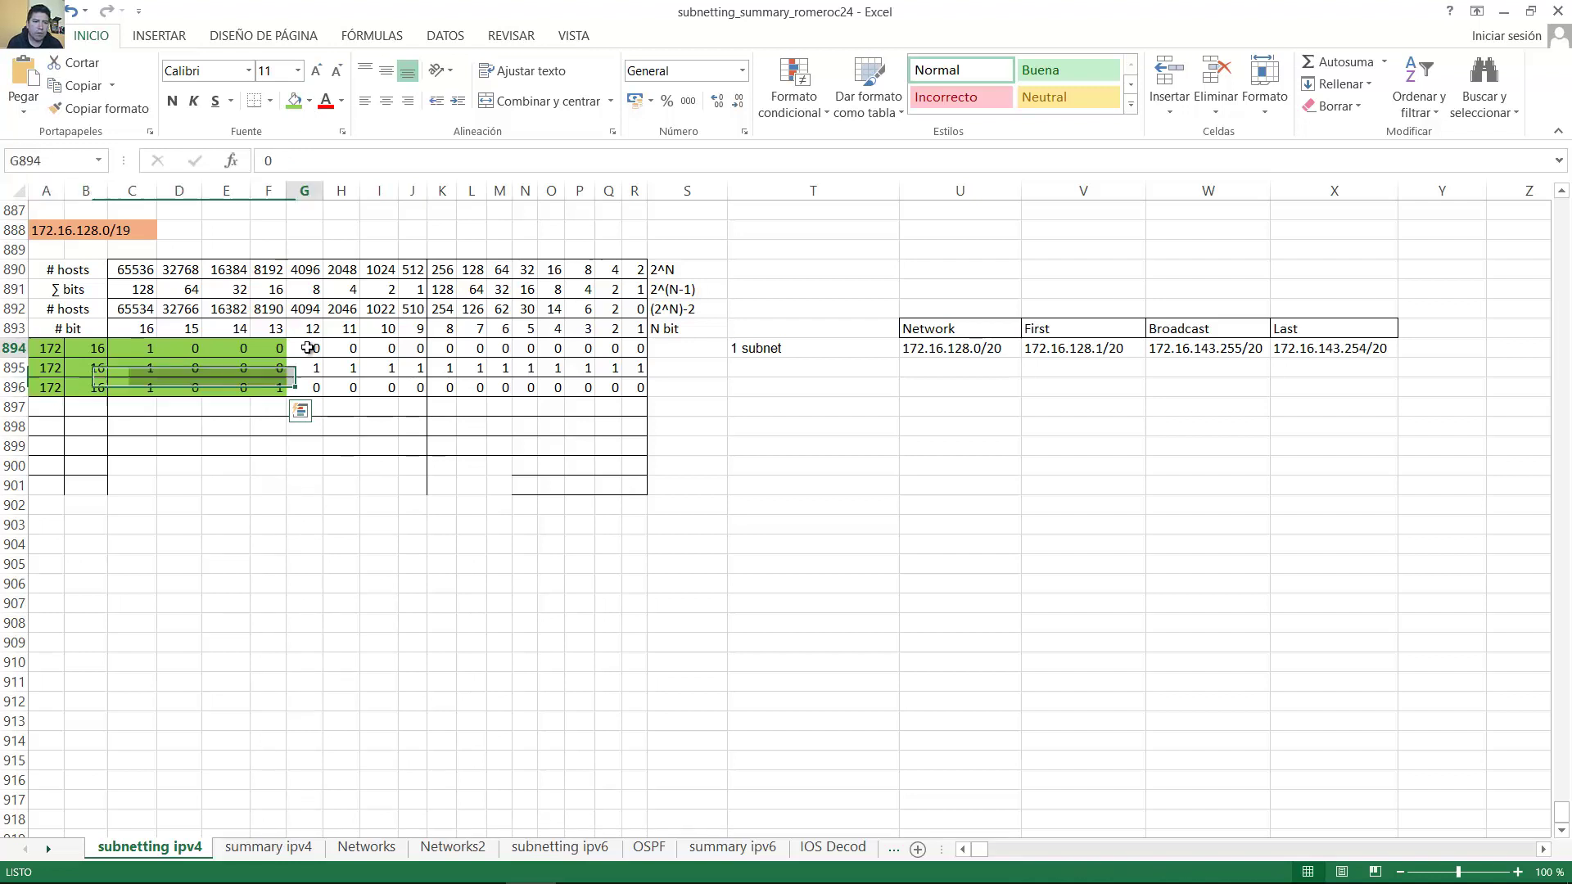
{"action": "left_click", "coordinate": [305, 310]}
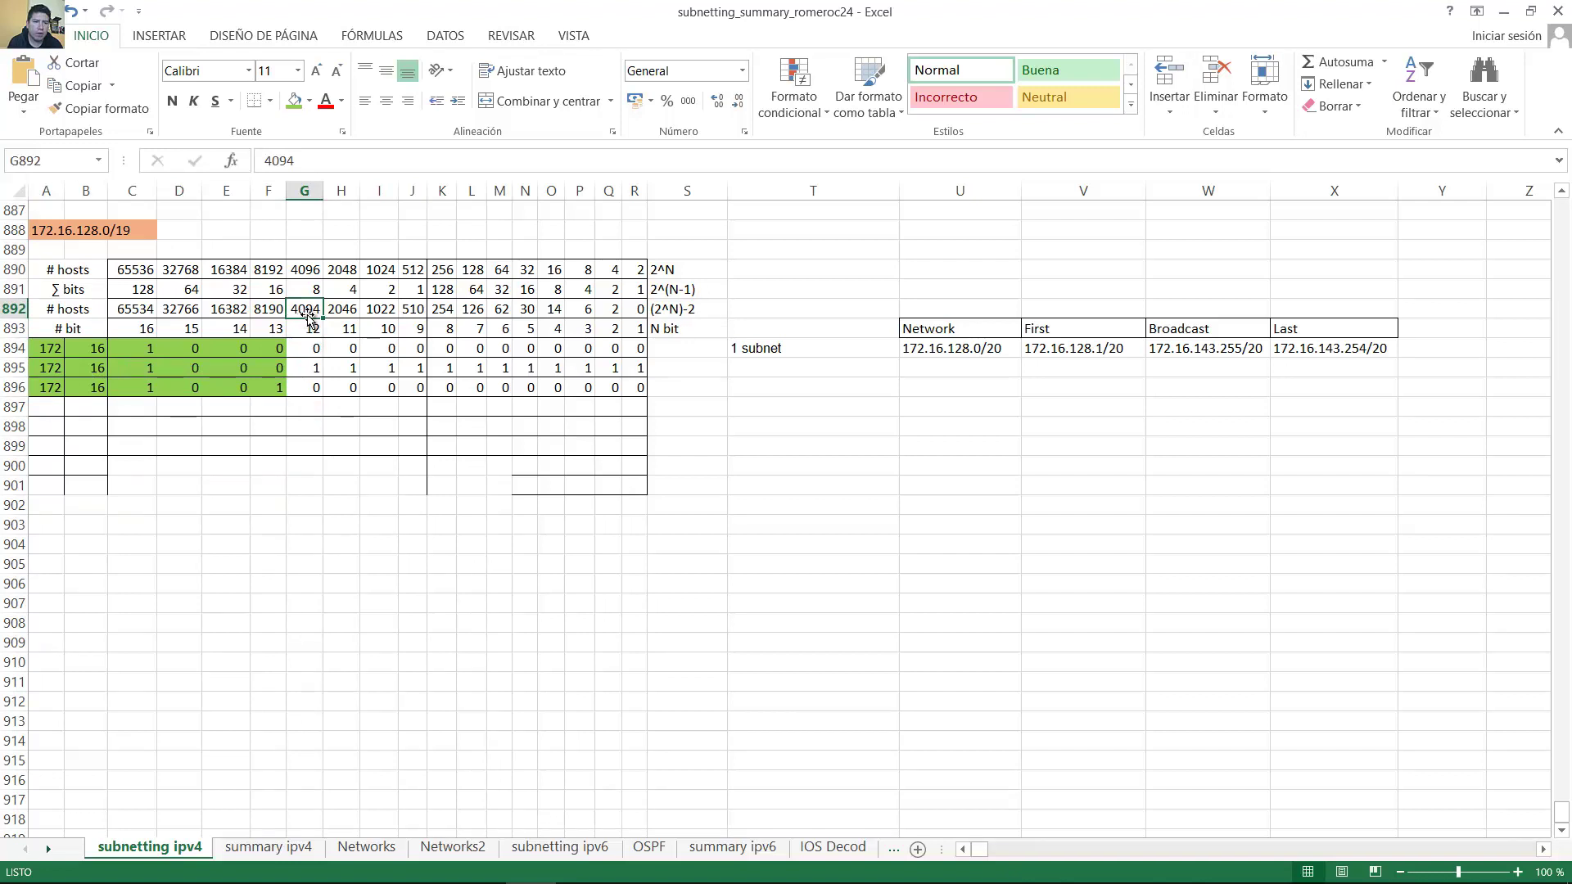
{"action": "left_click", "coordinate": [311, 389]}
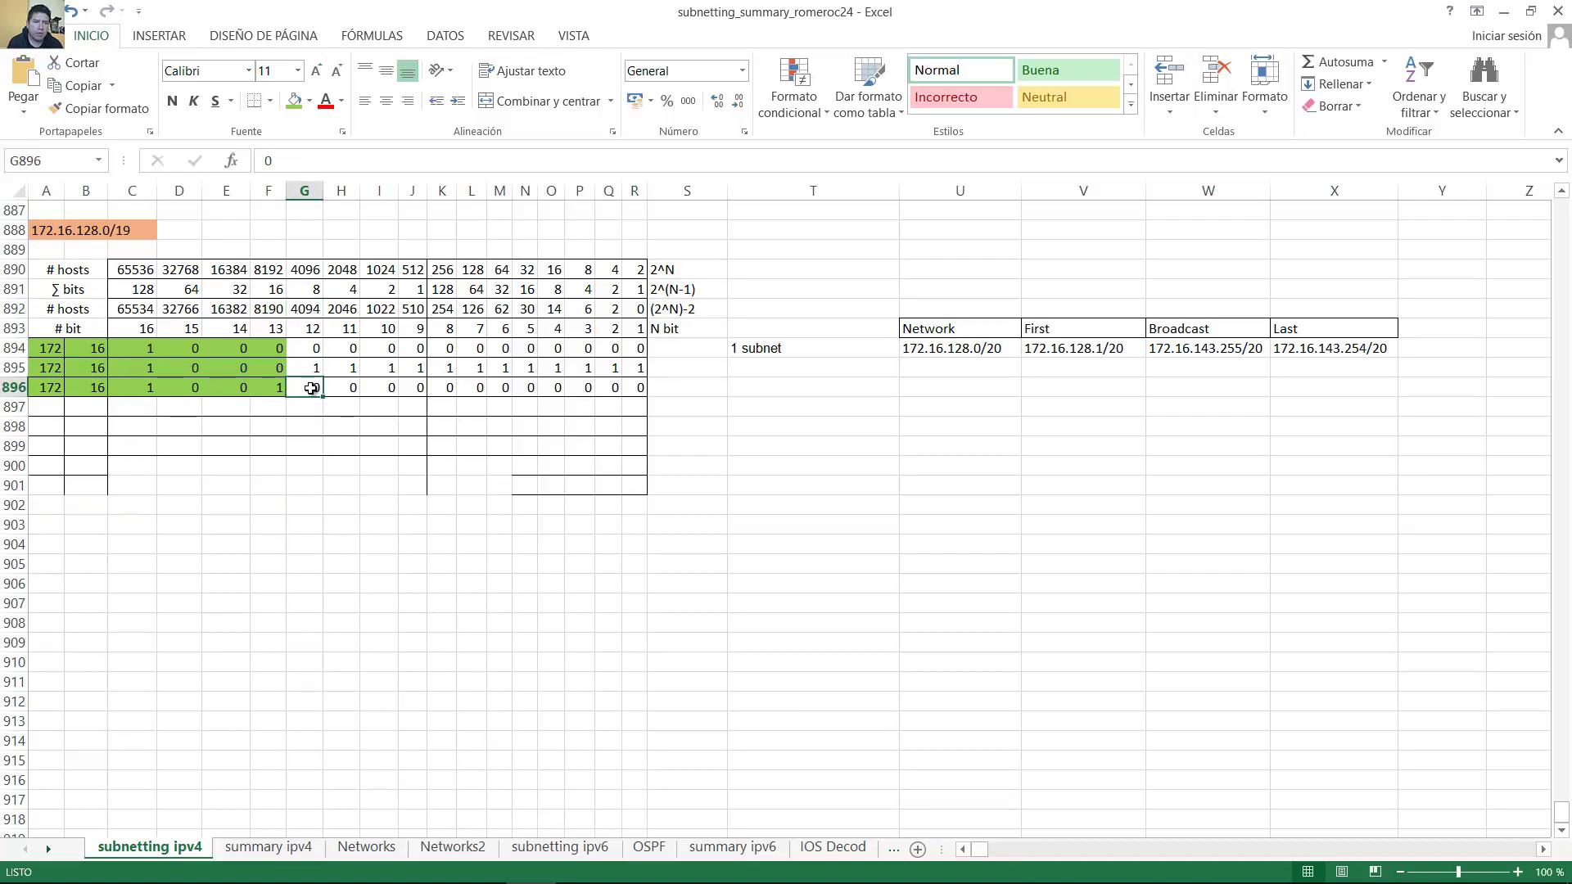
{"action": "left_click", "coordinate": [303, 309]}
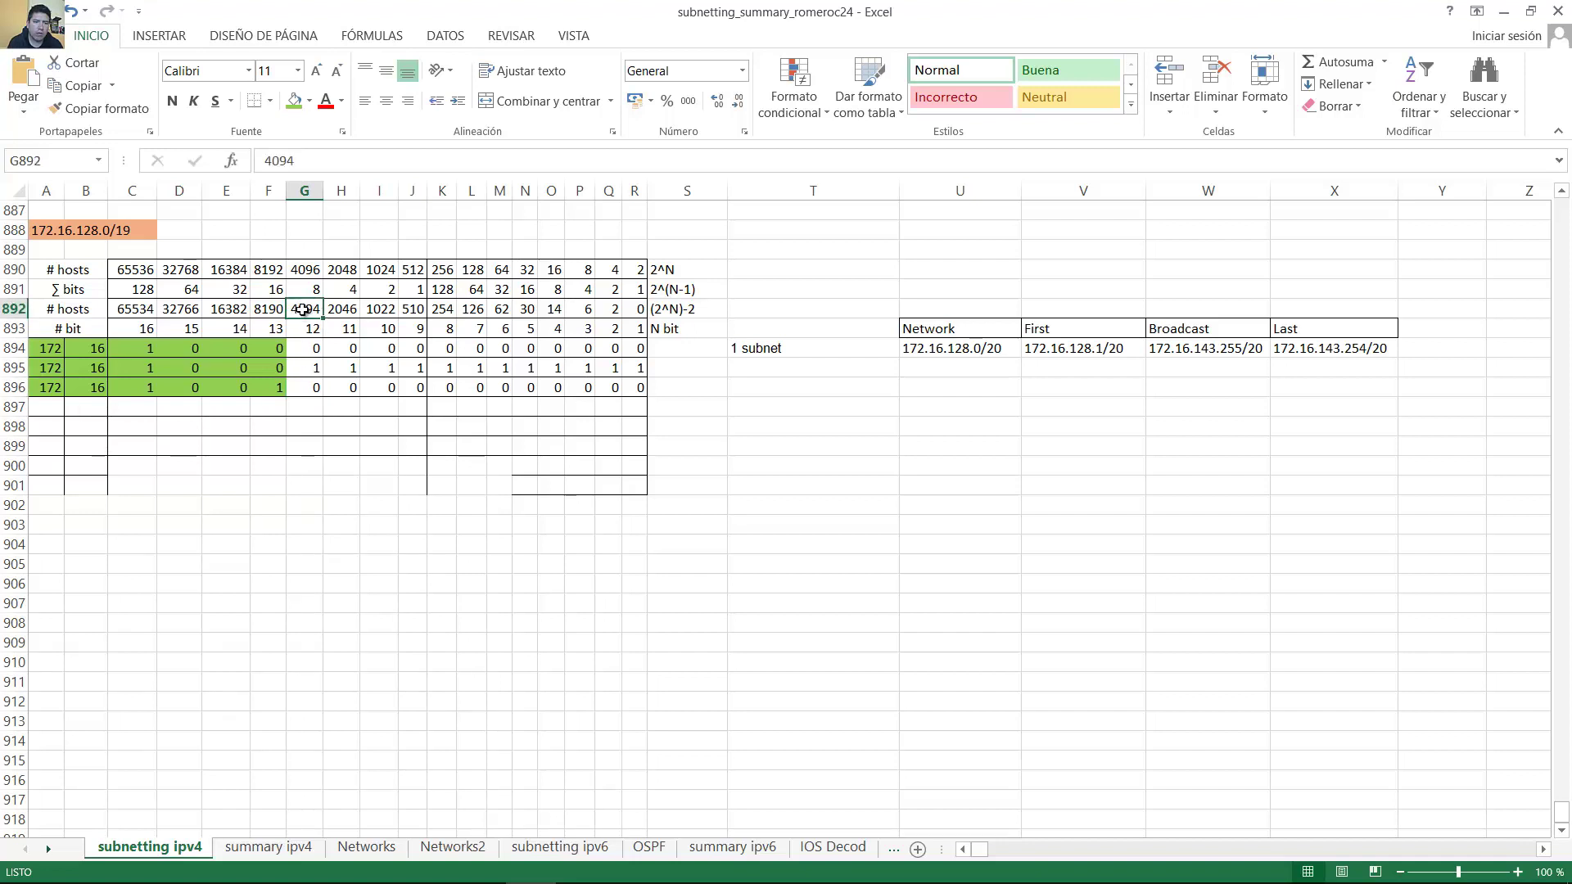
{"action": "left_click", "coordinate": [303, 386]}
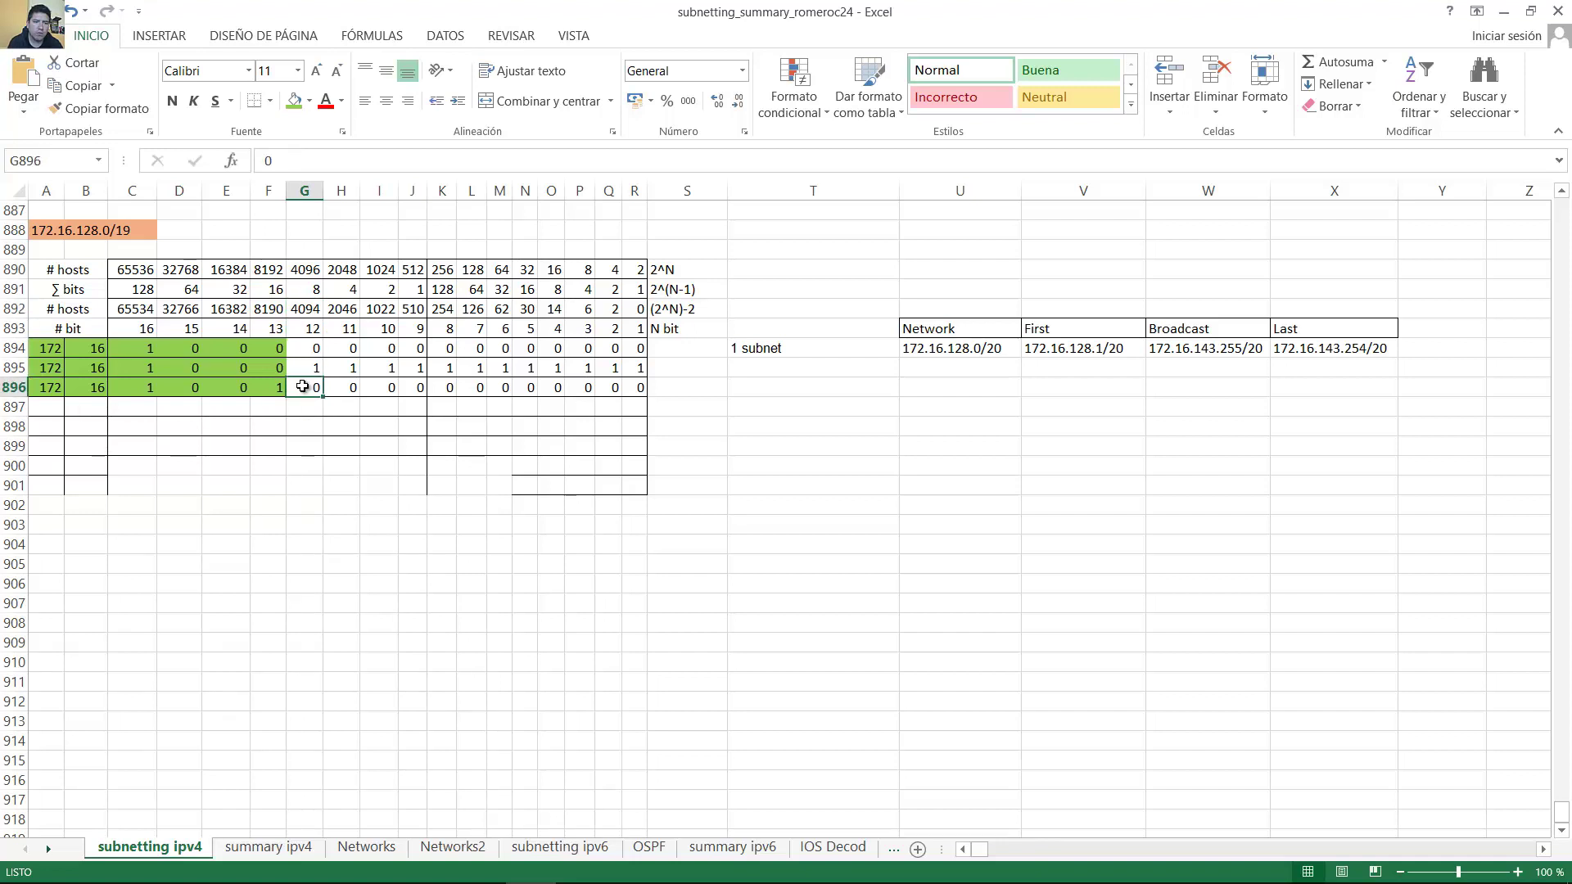
{"action": "left_click", "coordinate": [303, 353]}
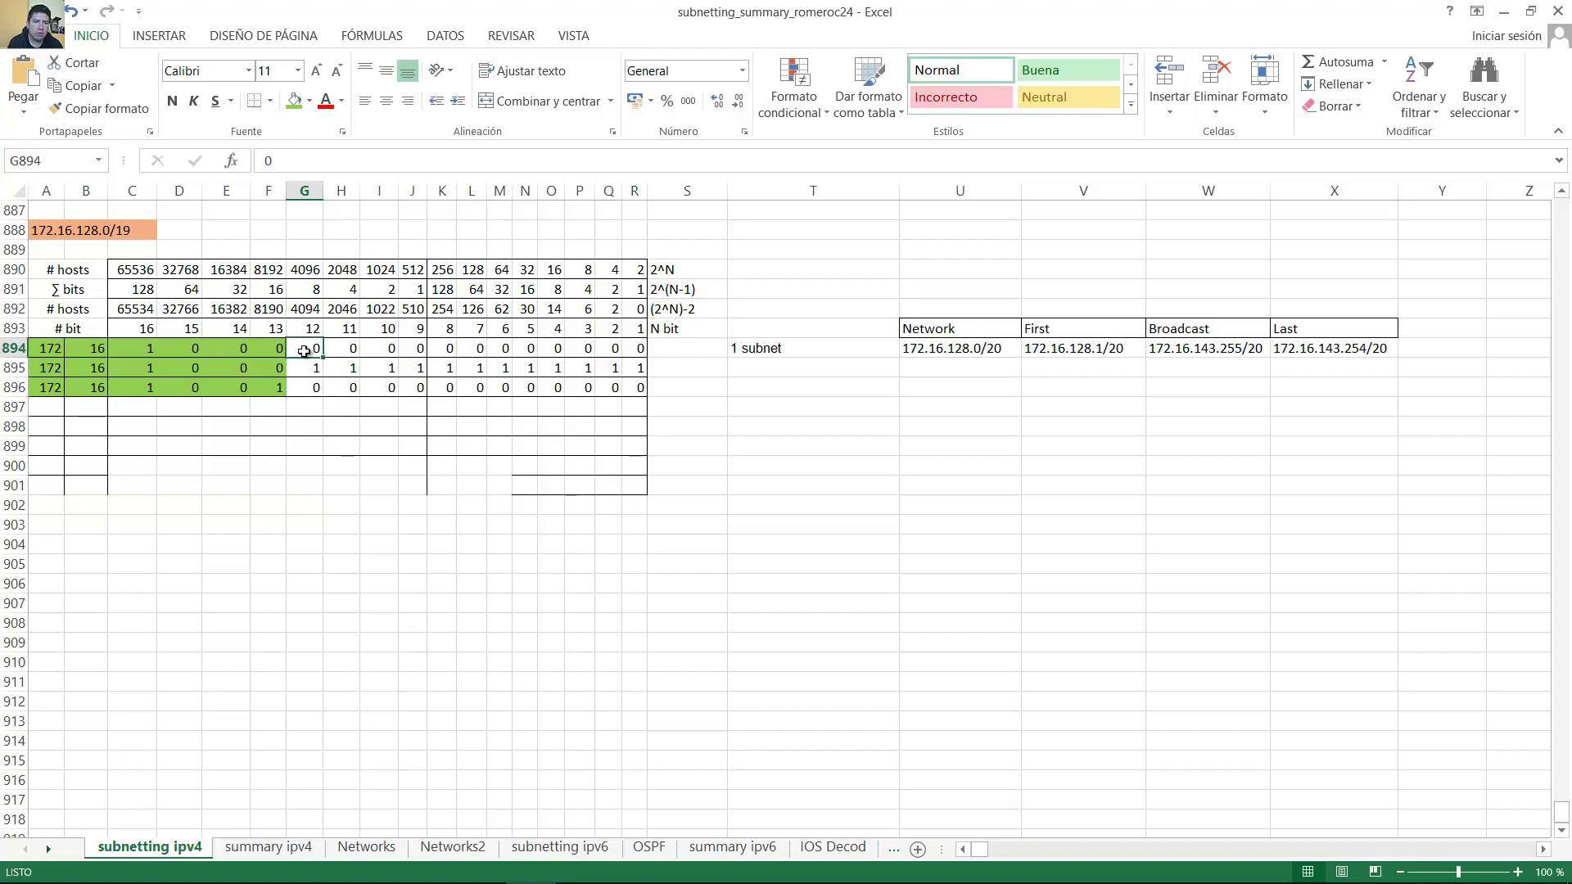
{"action": "left_click", "coordinate": [307, 316]}
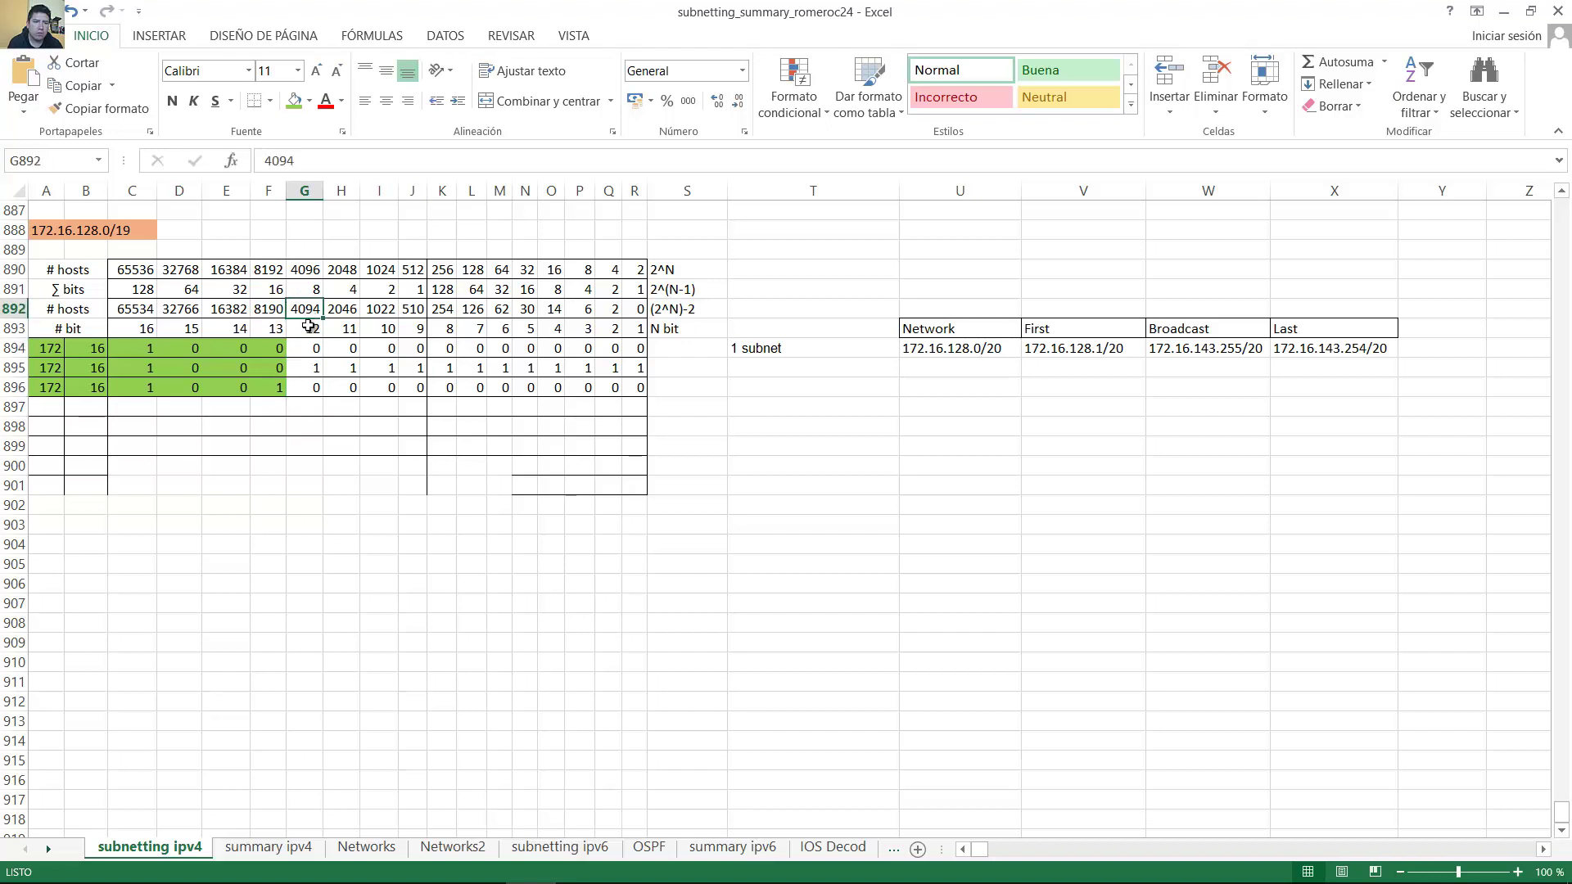
{"action": "left_click", "coordinate": [308, 390]}
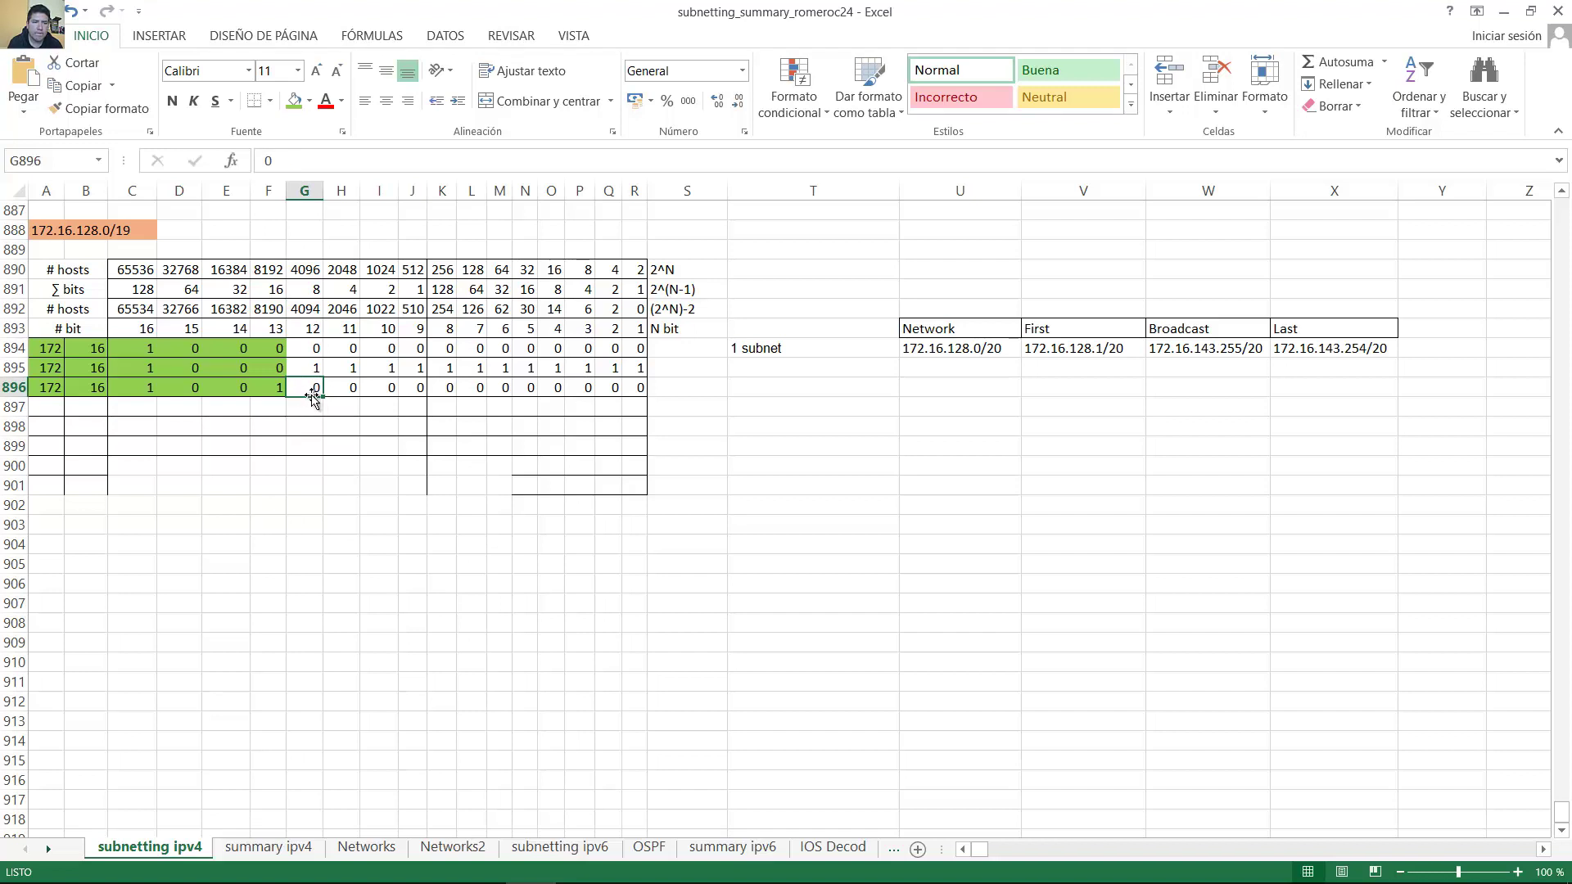
Label the second subnet's row with "2 subnet" in T896
{"action": "left_click", "coordinate": [781, 389]}
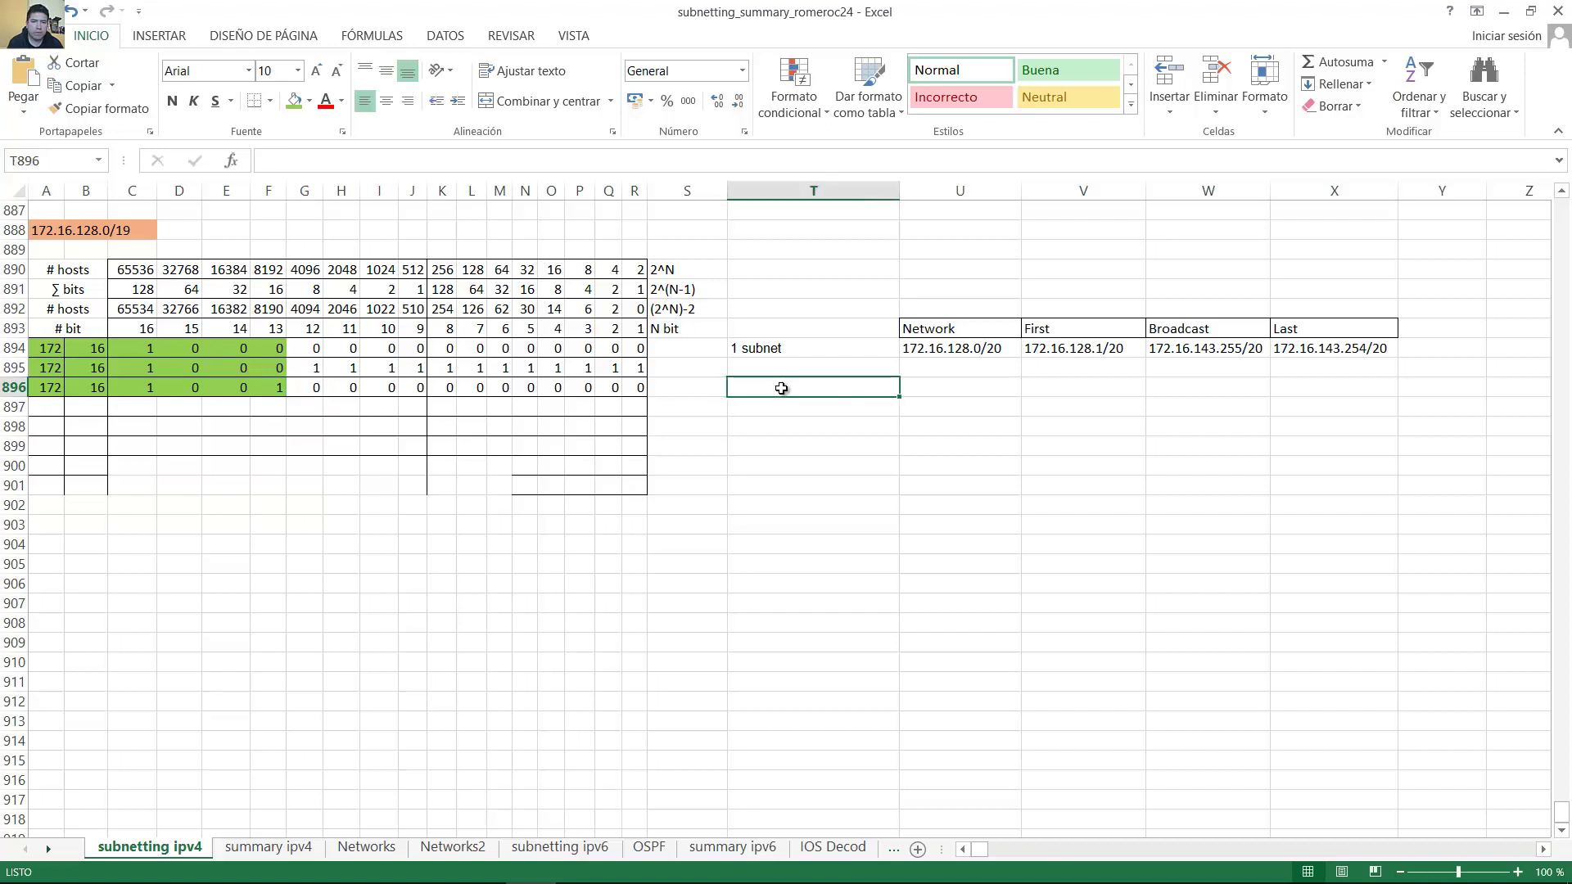
{"action": "type", "text": "2 subnet"}
{"action": "key", "text": "Return"}
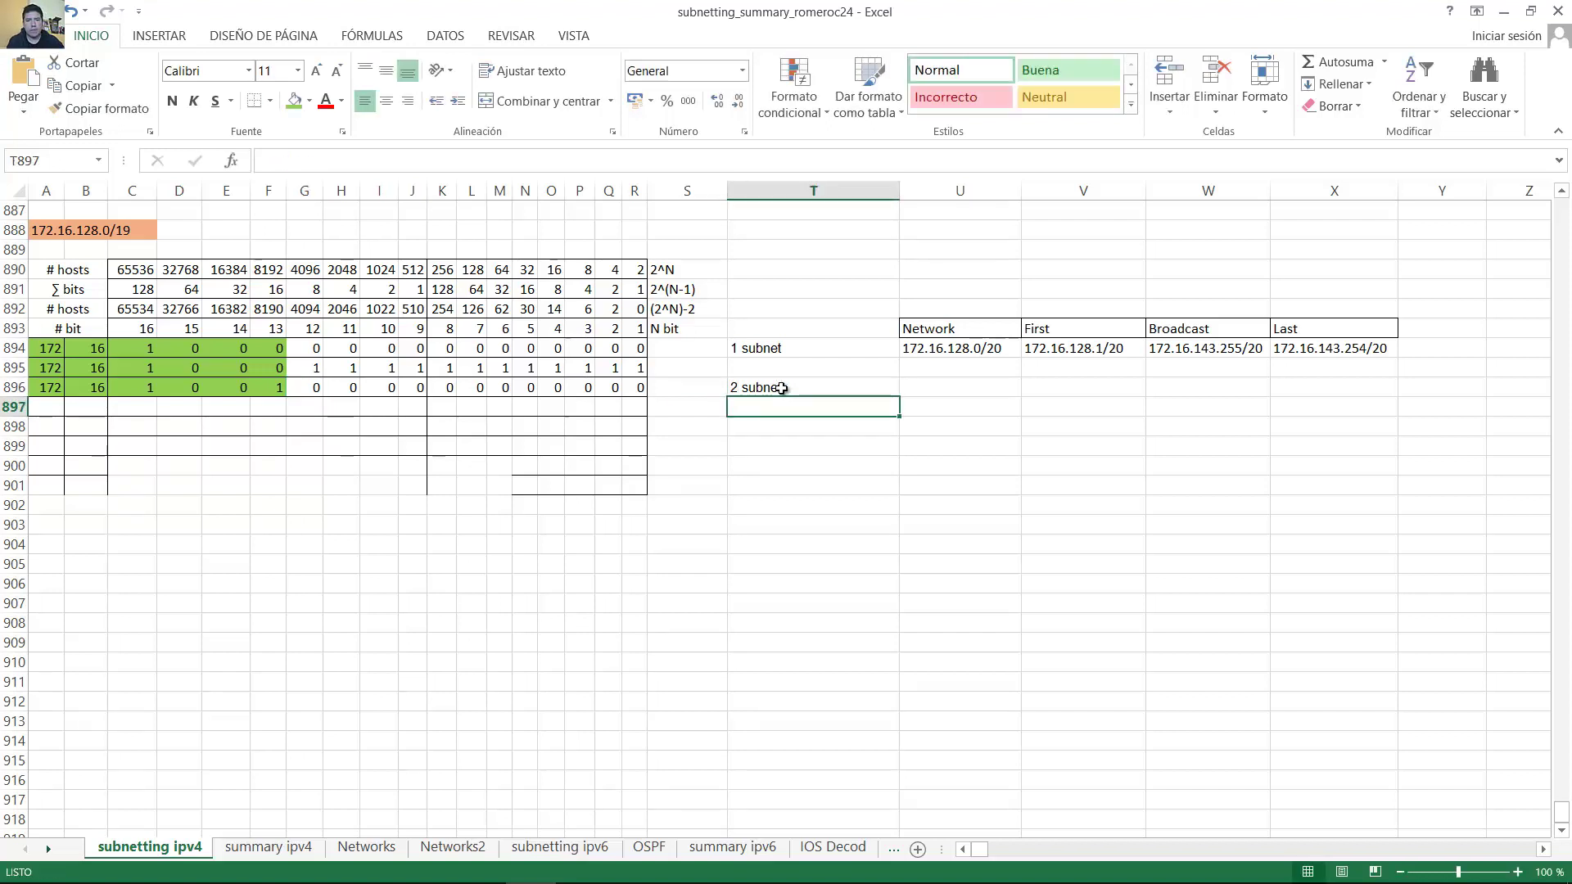
Check the third-octet bits in C896 and F896 and enter the network address 172.16.144.0/20 in U896
{"action": "left_click", "coordinate": [957, 388]}
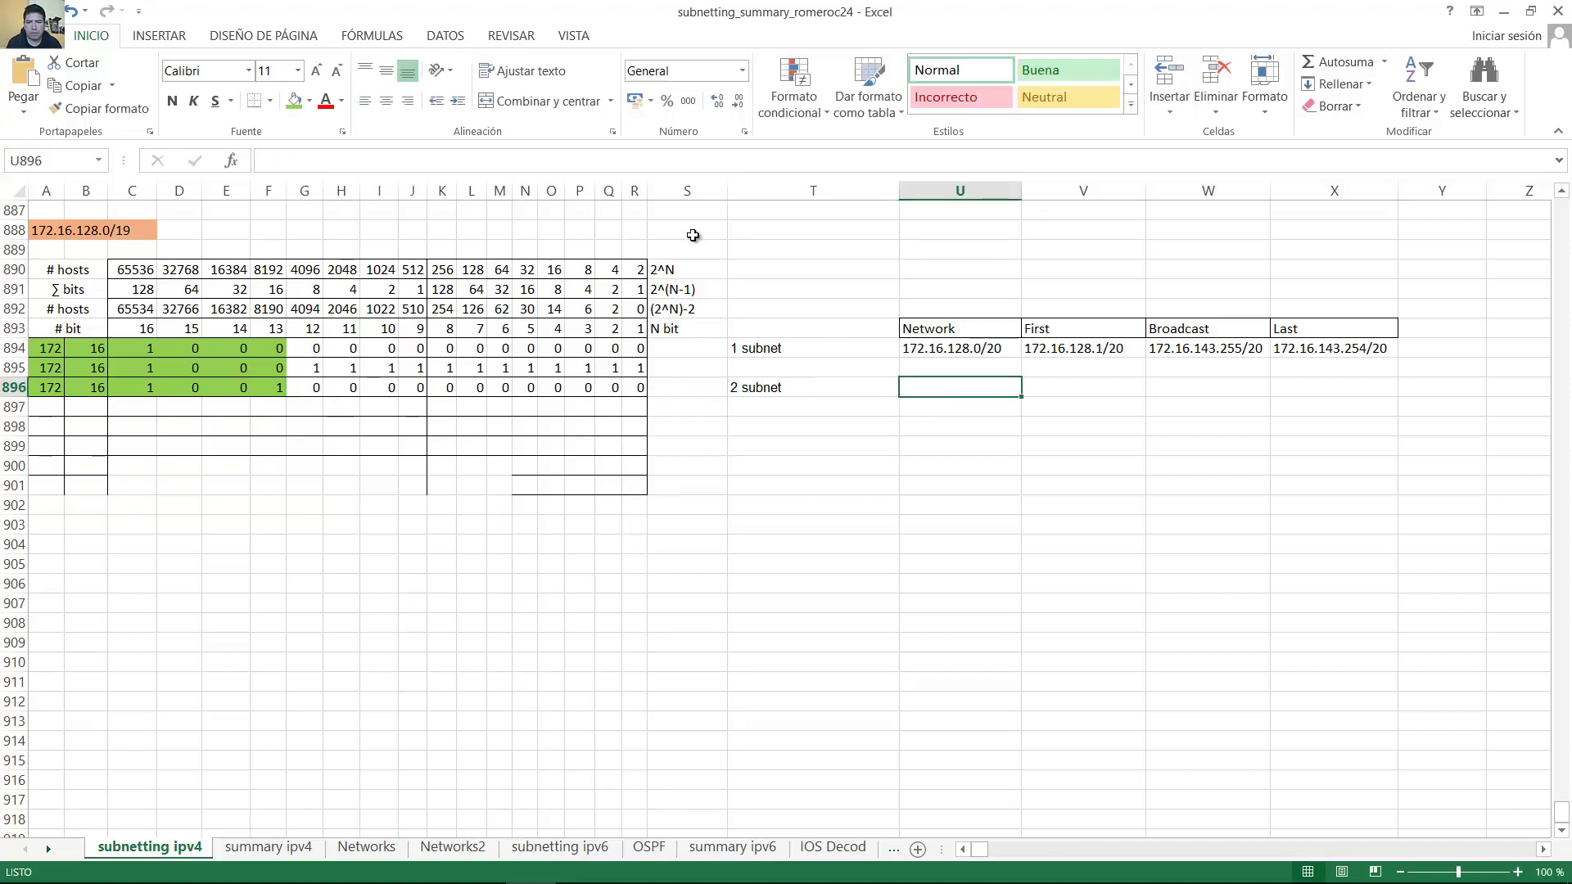
{"action": "type", "text": "172.16."}
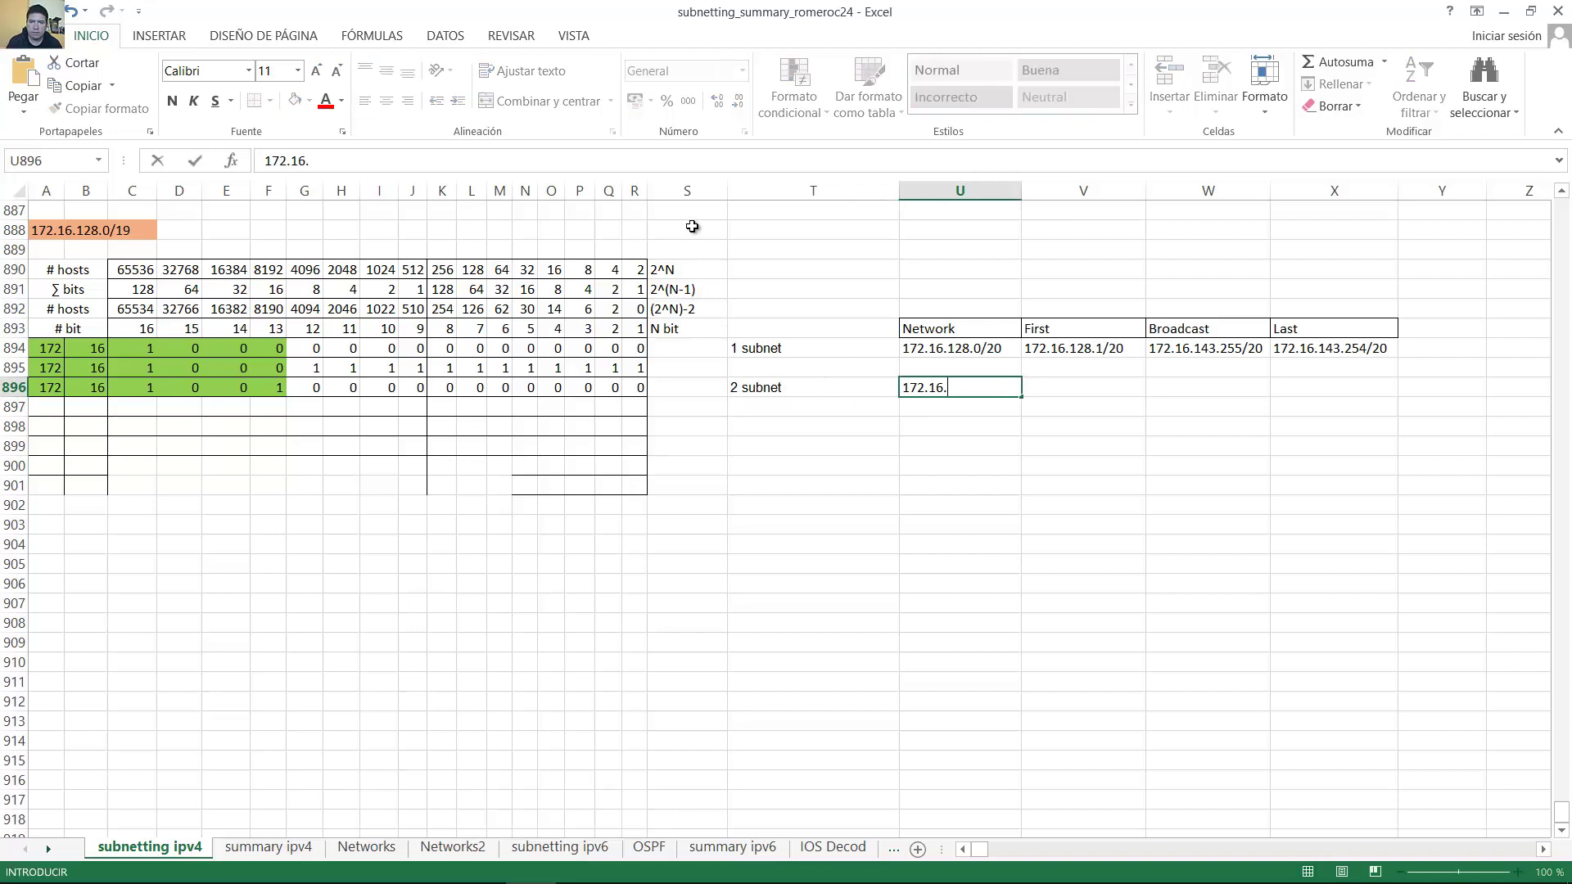
{"action": "left_click", "coordinate": [133, 387]}
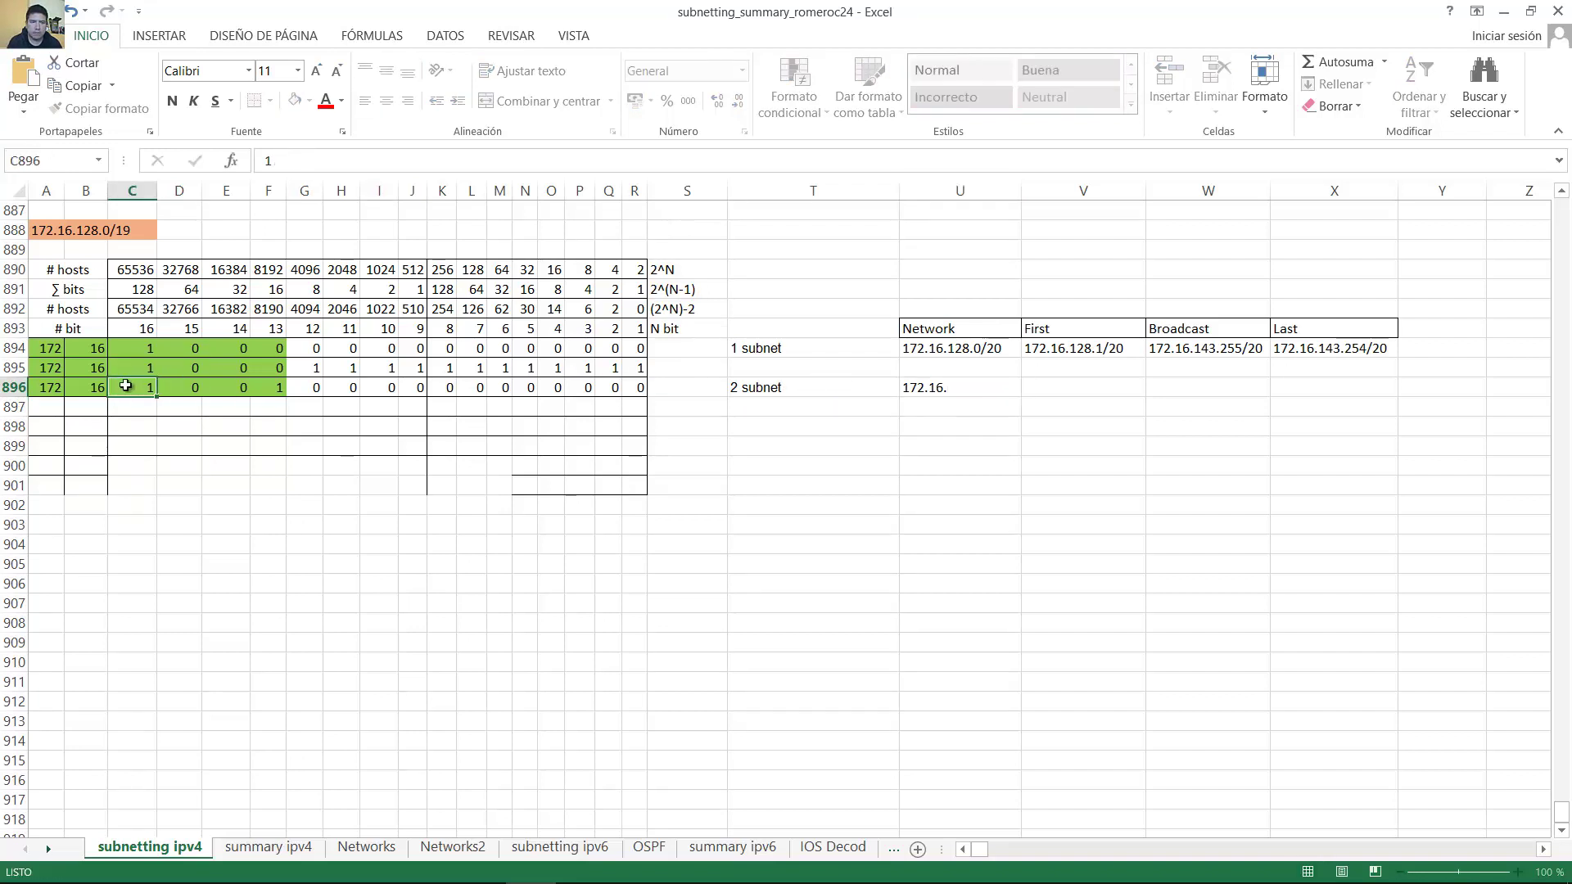
{"action": "left_click", "coordinate": [268, 389]}
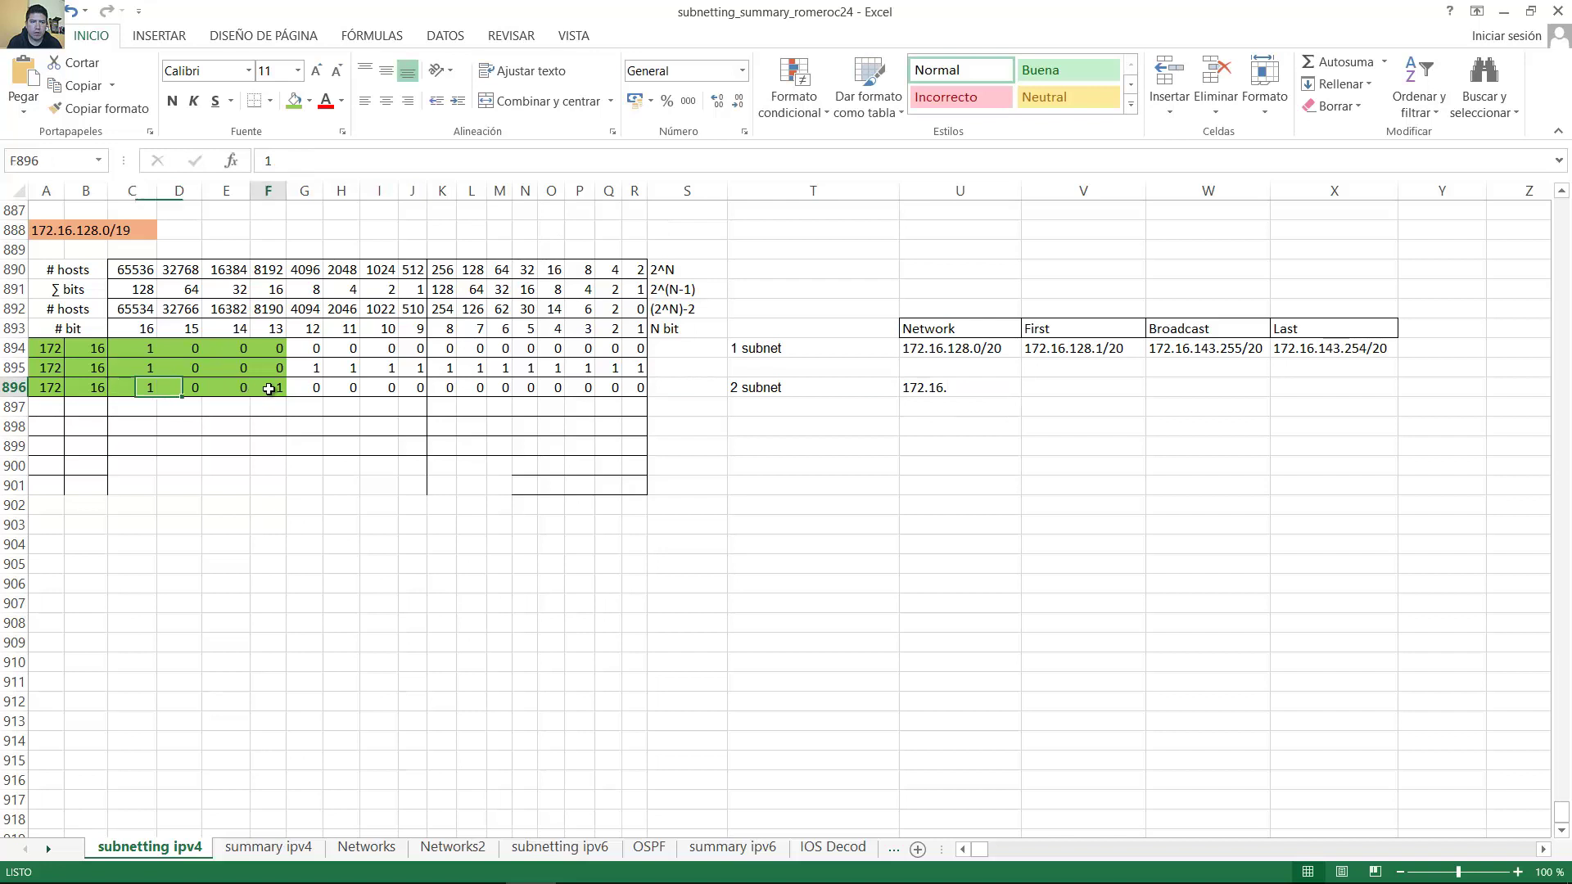
{"action": "left_click", "coordinate": [127, 388]}
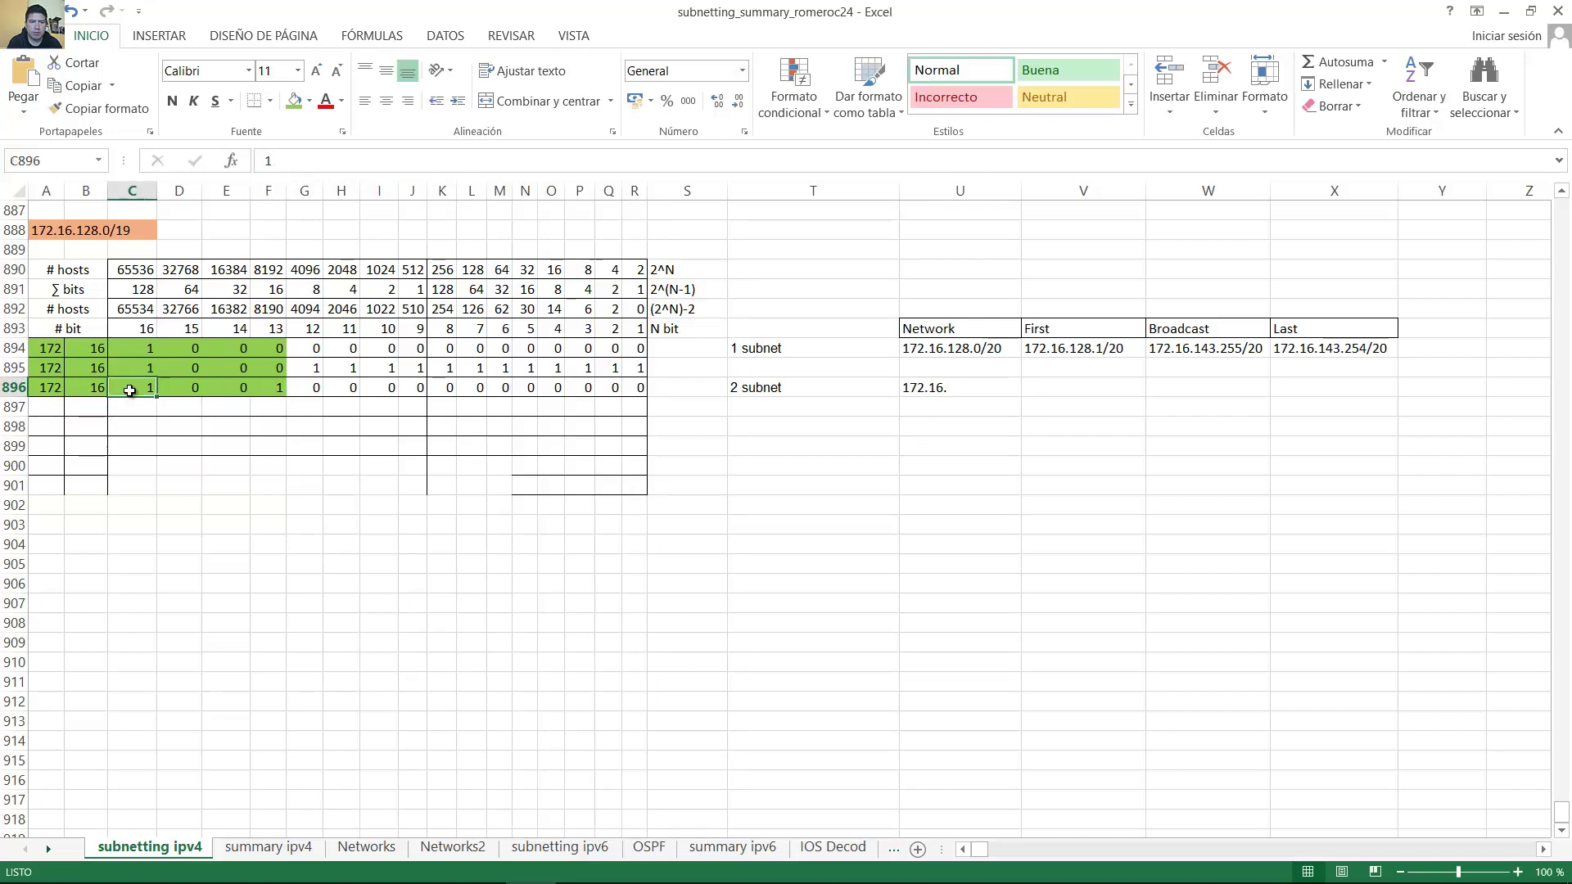
{"action": "left_click", "coordinate": [279, 390]}
{"action": "type", "text": "1"}
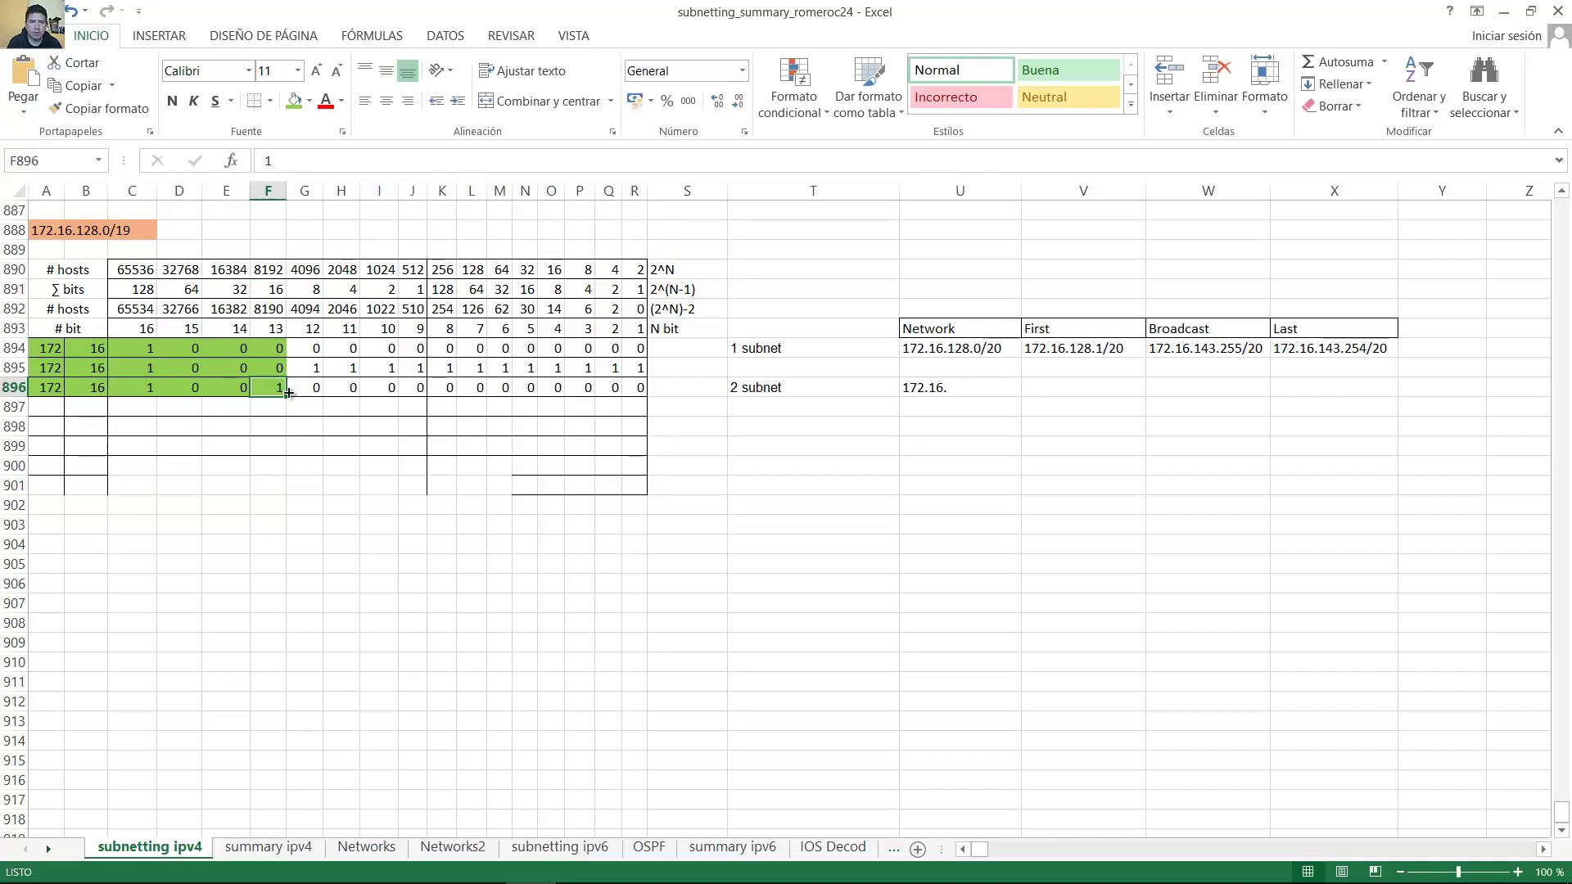
{"action": "double_click", "coordinate": [964, 389]}
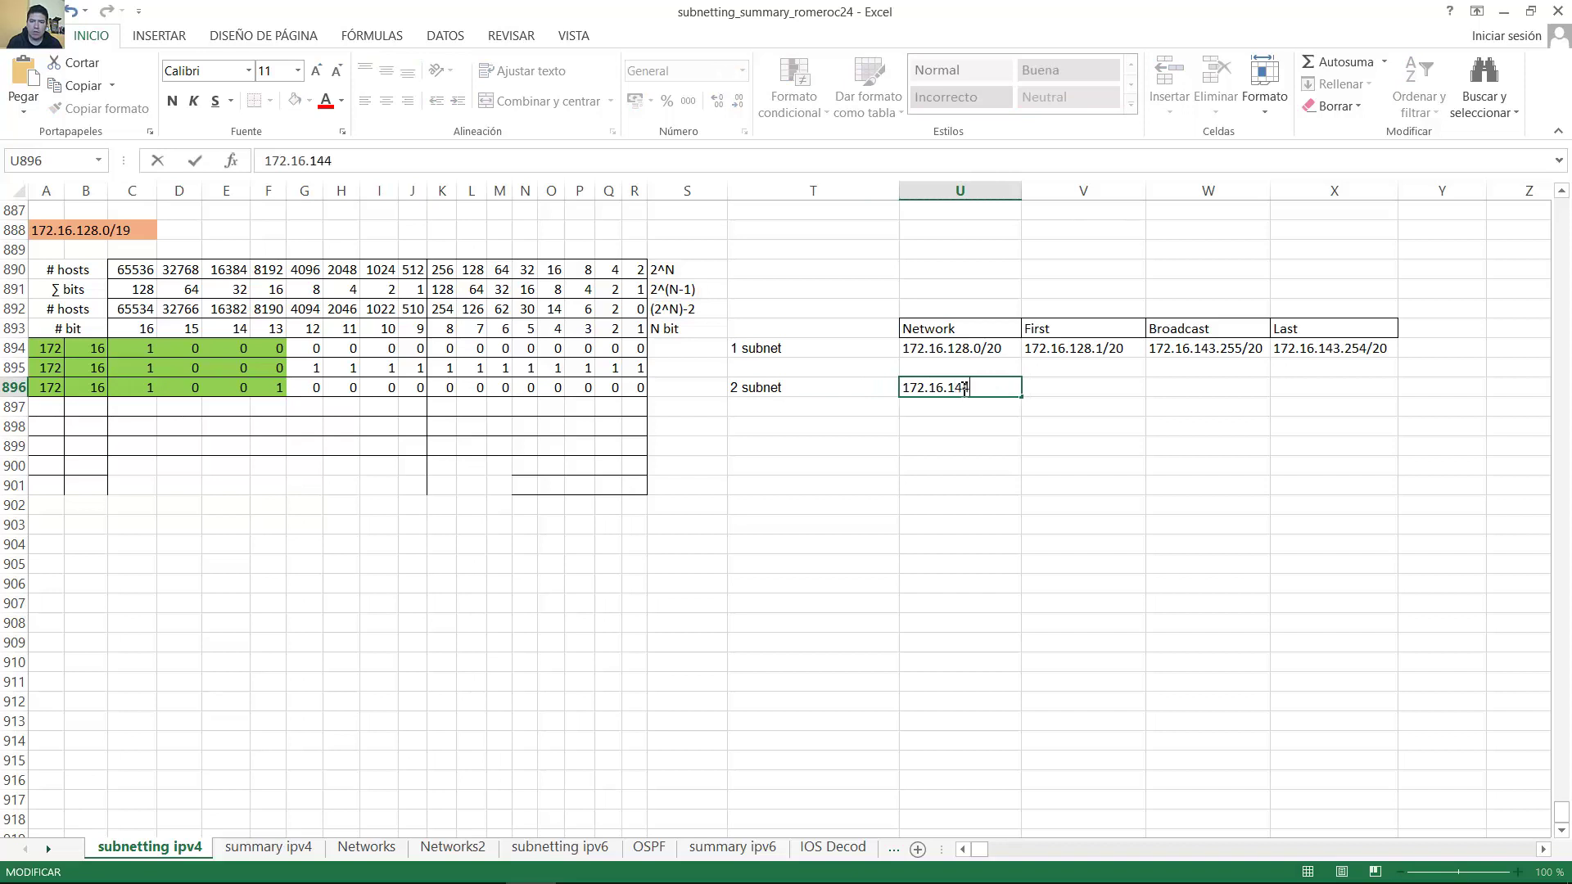
{"action": "type", "text": "144.0/20"}
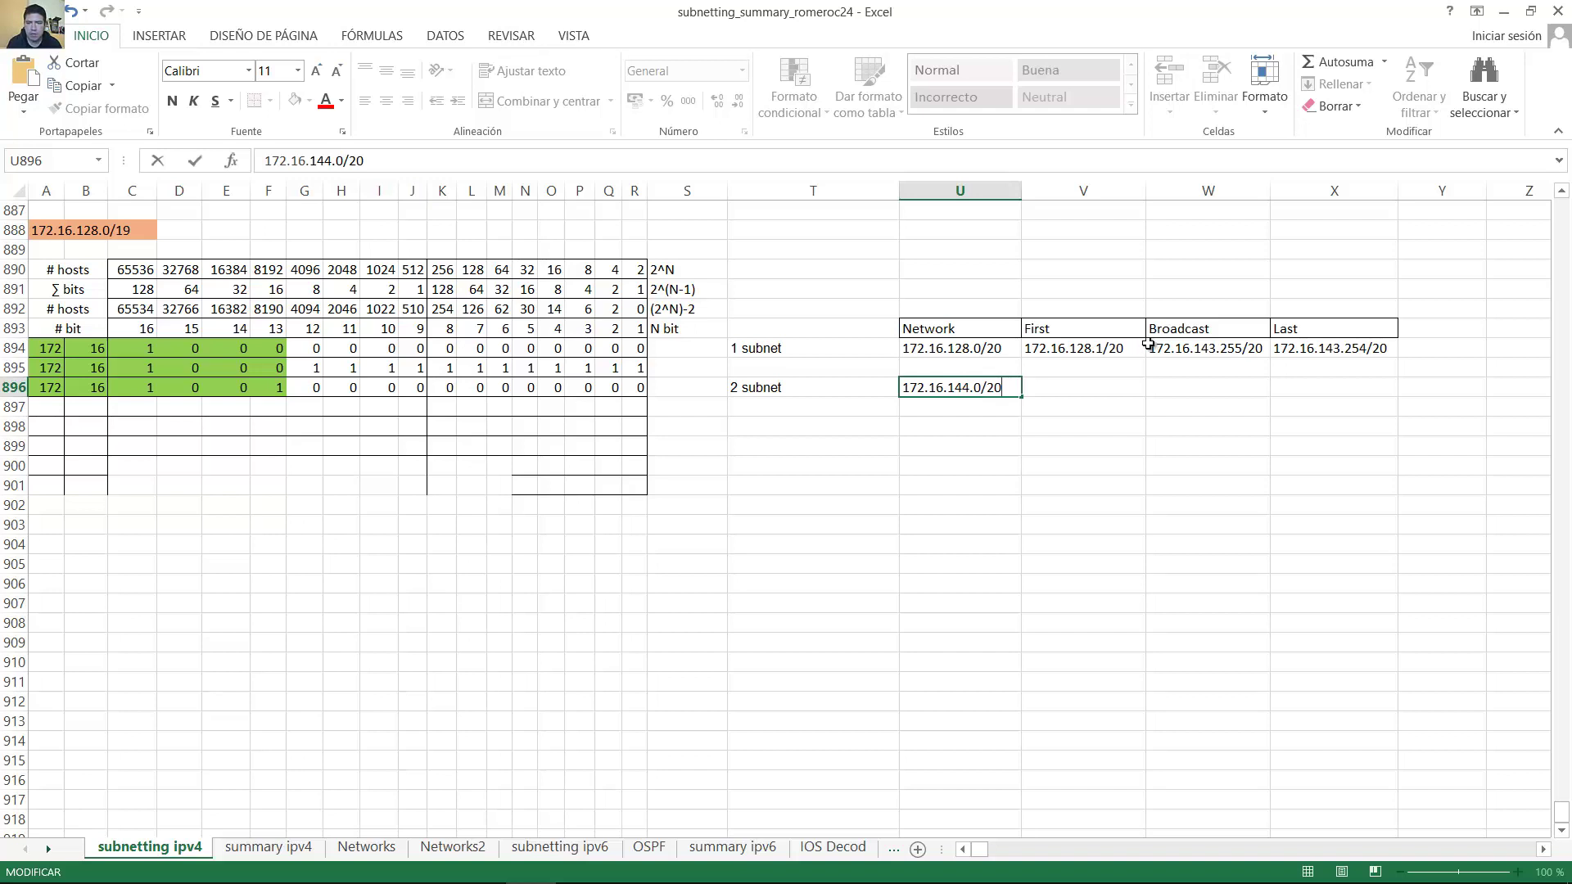
{"action": "key", "text": "Tab"}
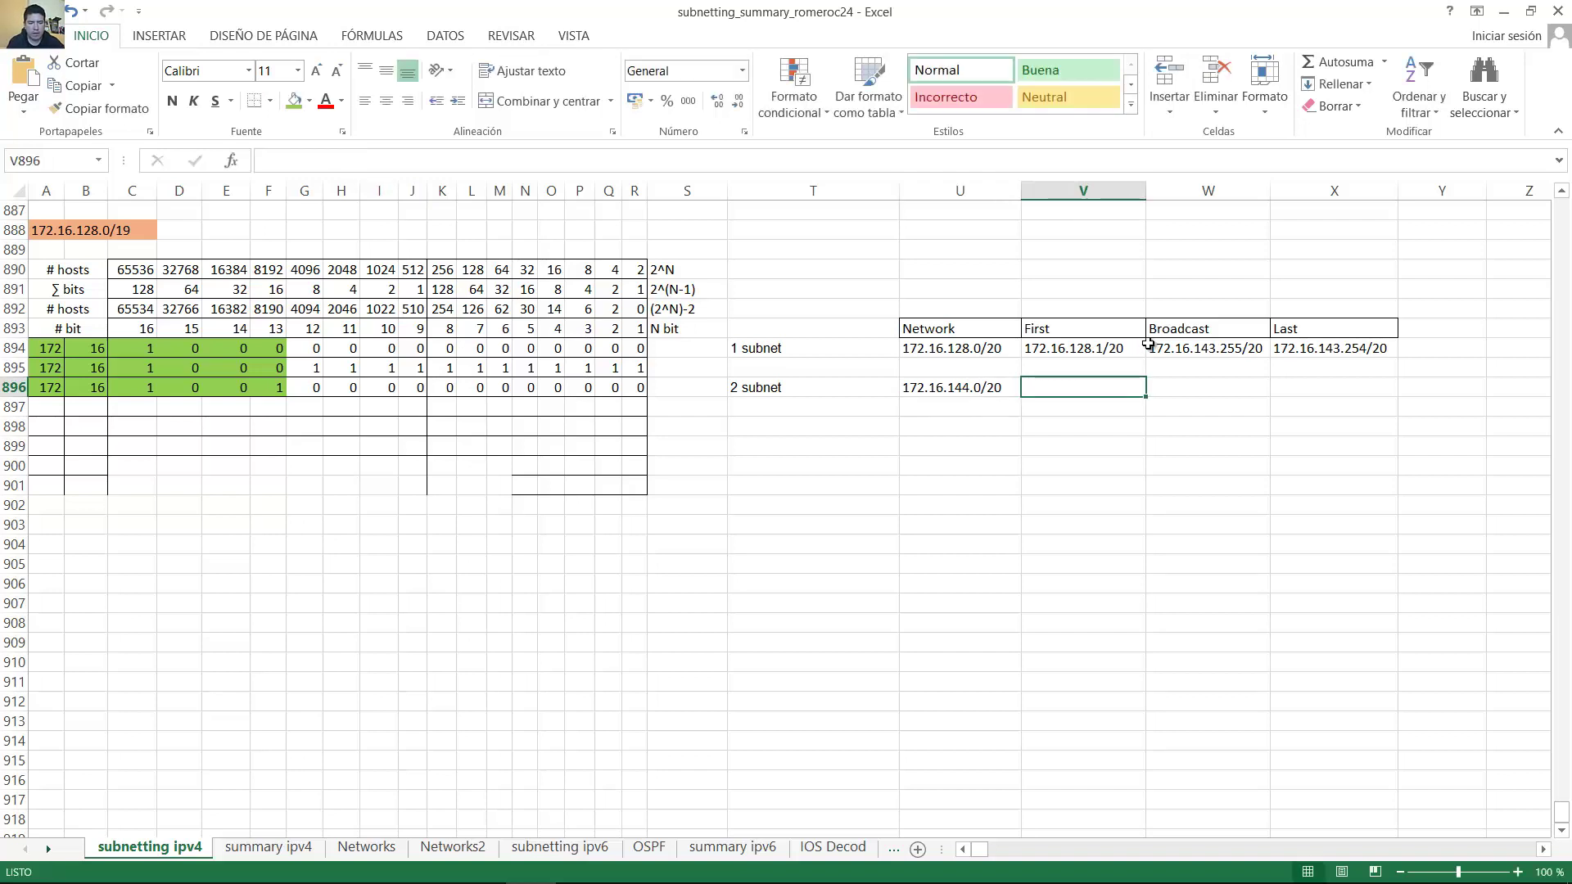
Enter the second subnet's first host address 172.16.144.1/20 in V896
{"action": "type", "text": "172.16."}
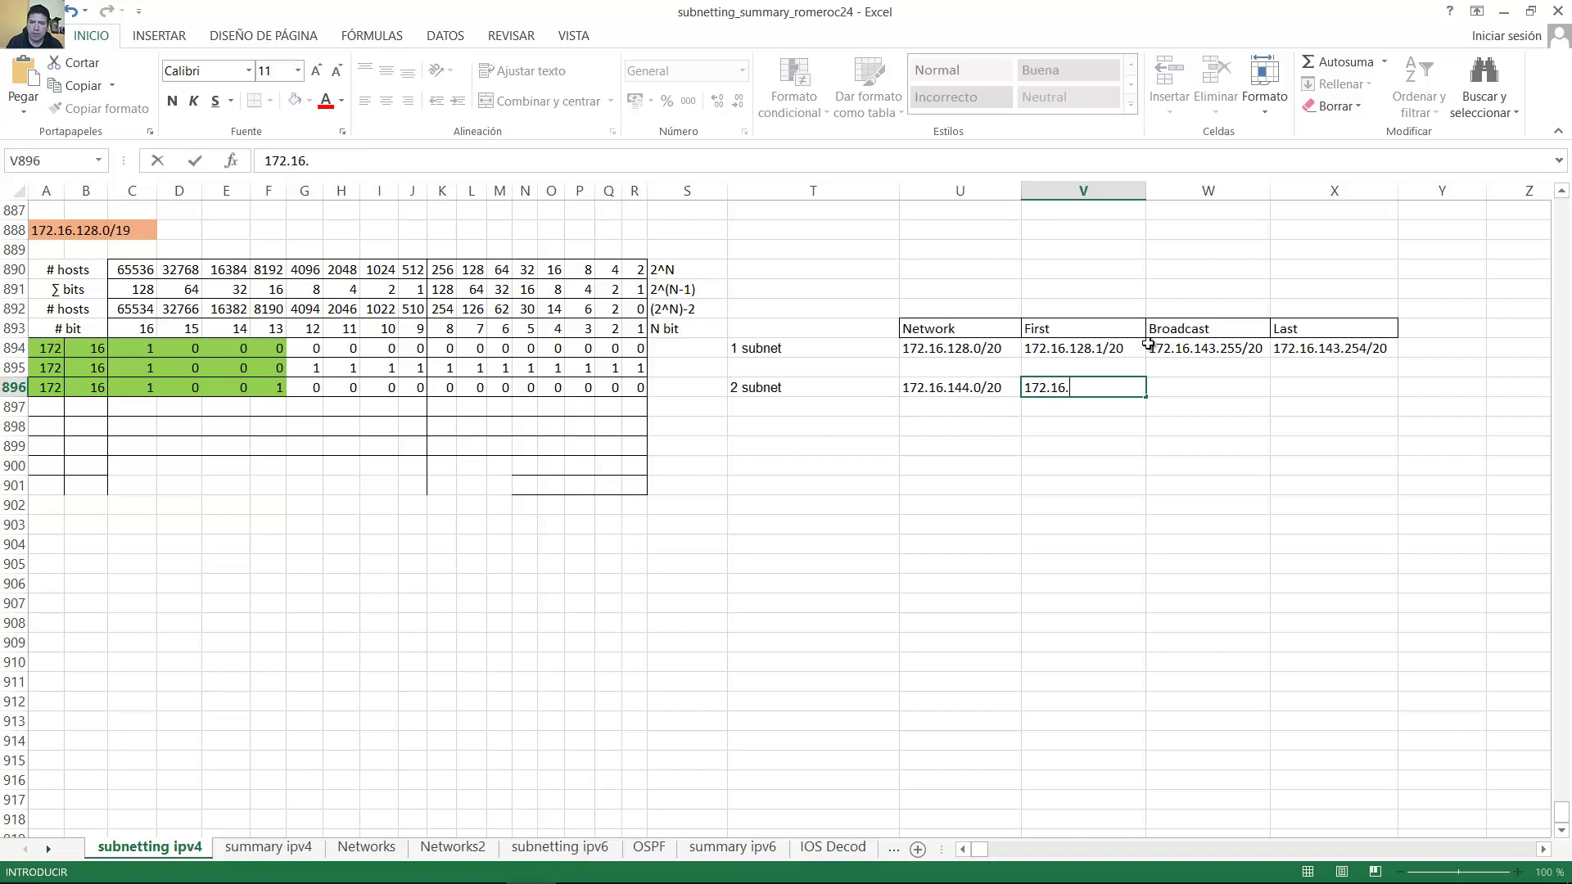
{"action": "type", "text": "144.1/20"}
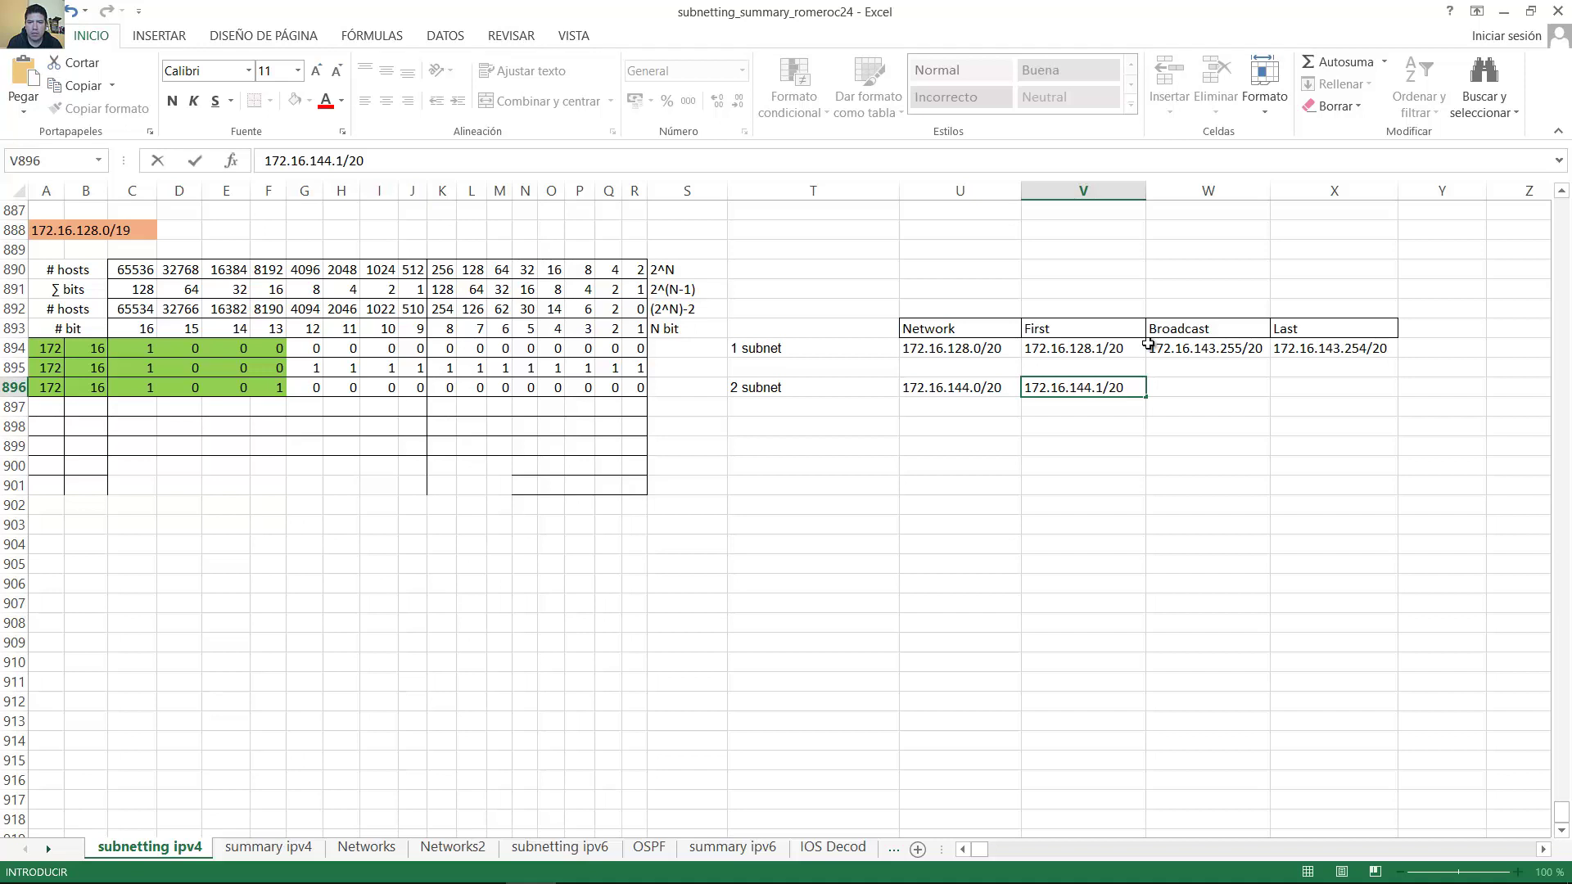
{"action": "key", "text": "Tab"}
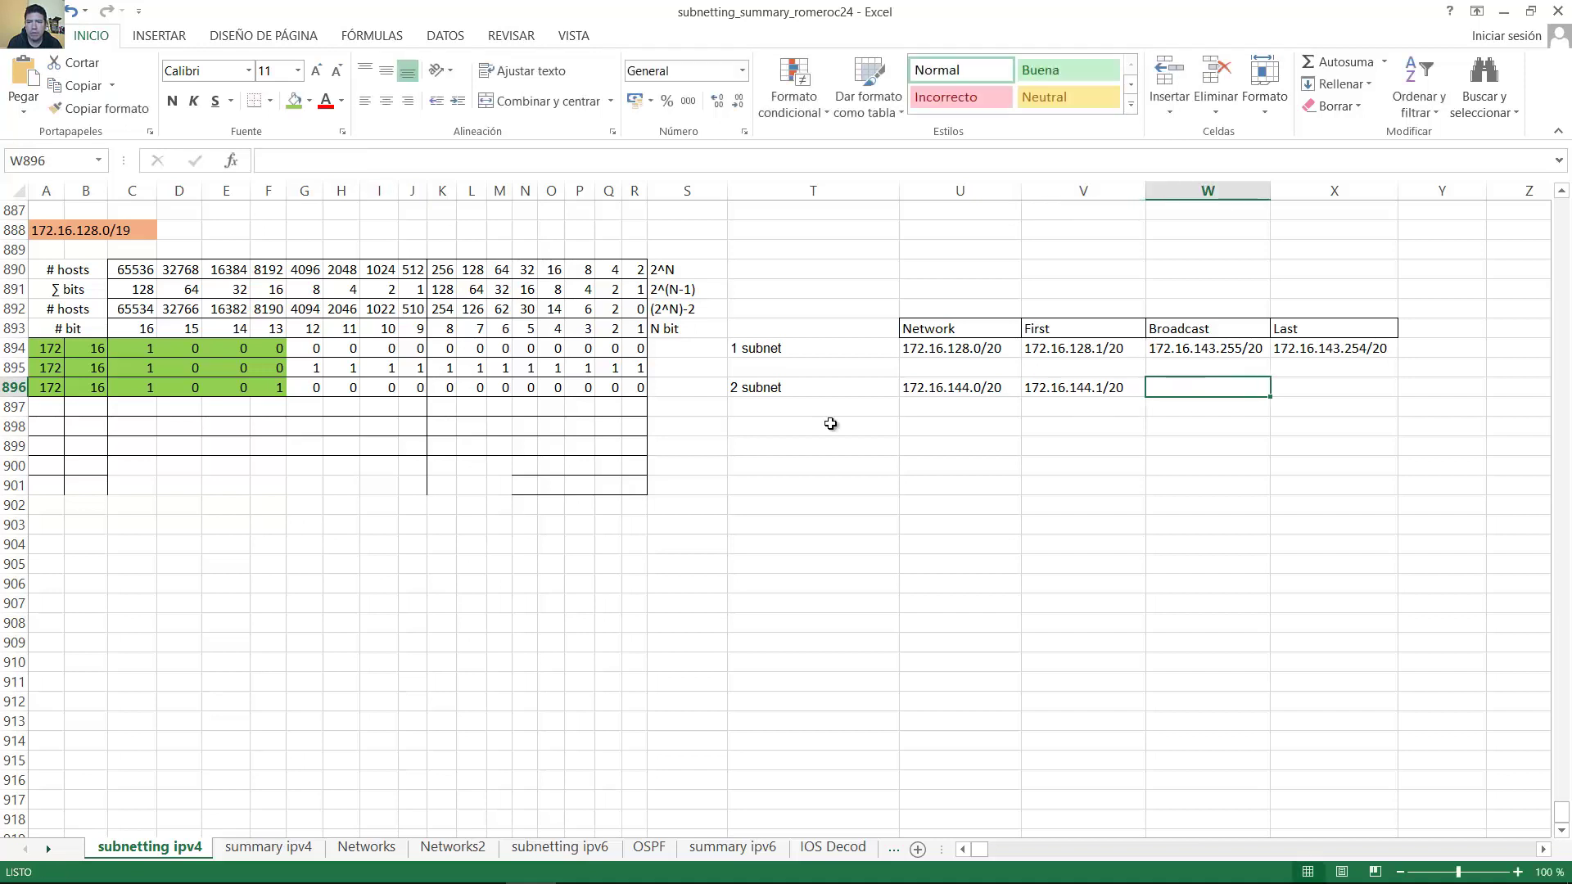
Copy the network portion A896:F896 down to row 897 and fill the host bits G897:R897 with 1
{"action": "left_click_drag", "start_coordinate": [40, 385], "coordinate": [288, 412]}
{"action": "left_click", "coordinate": [308, 409]}
{"action": "type", "text": "1\t1\t1\t1\t1"}
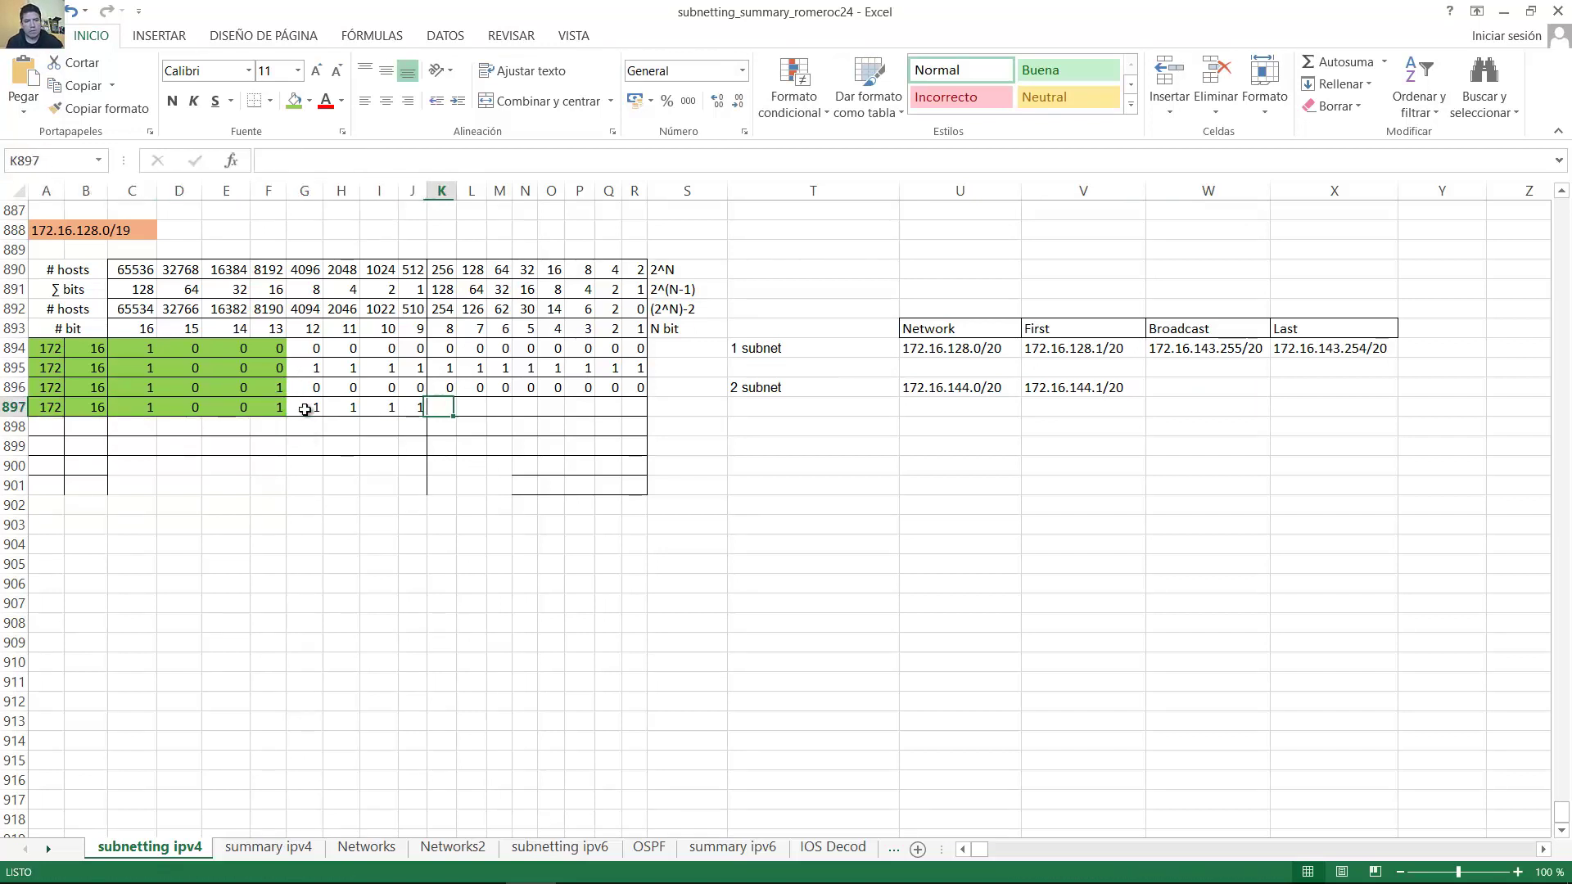
{"action": "type", "text": "\t1\t1\t1\t1\t1\t1\t"}
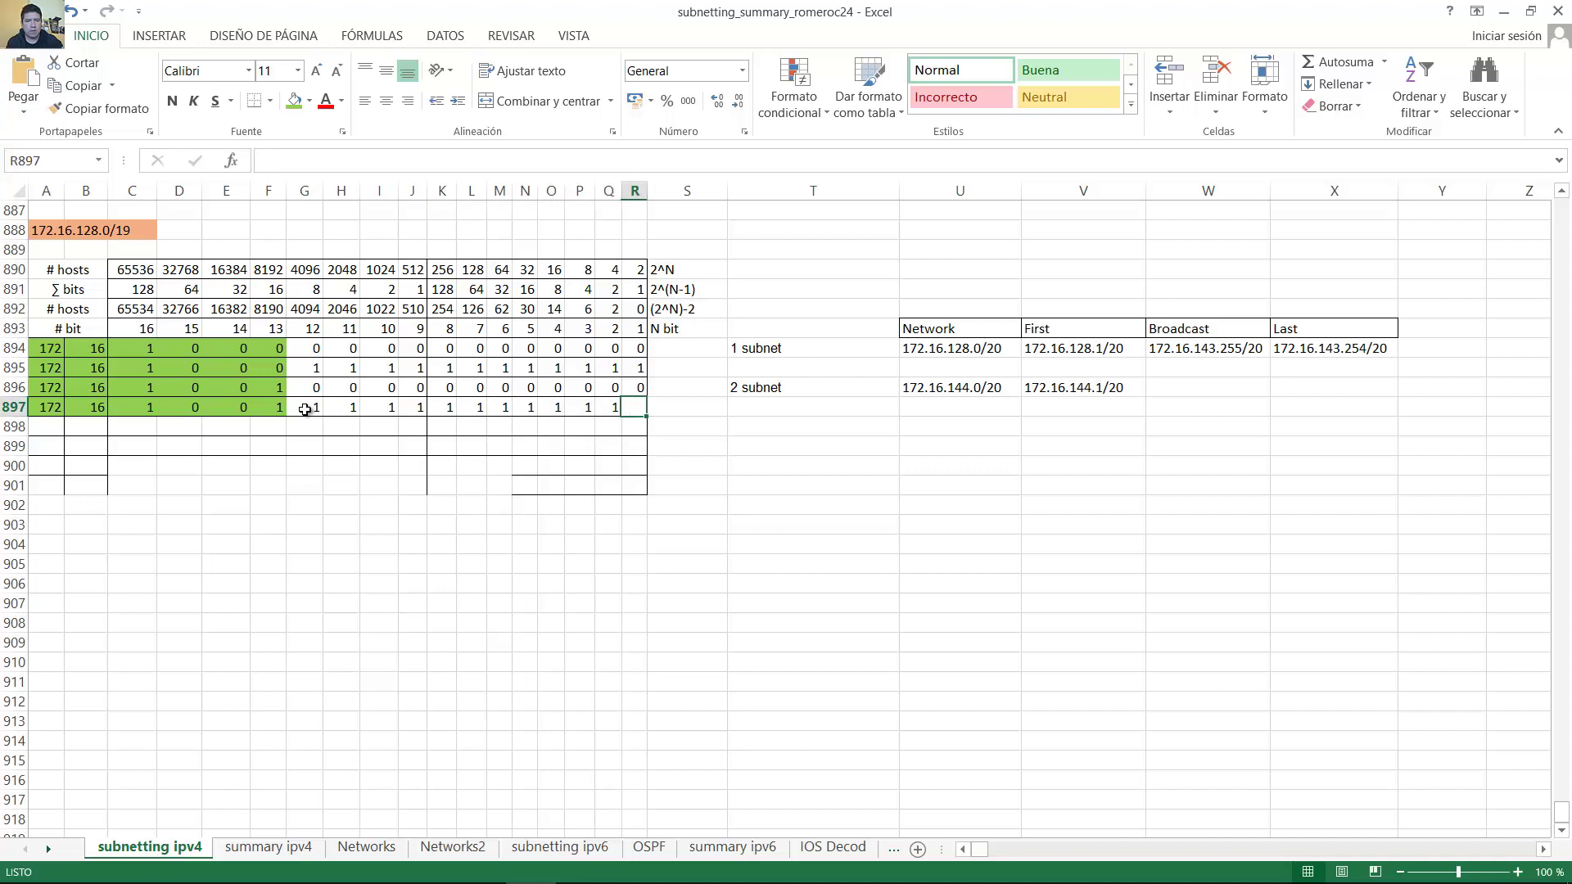
{"action": "type", "text": "1"}
{"action": "key", "text": "Tab"}
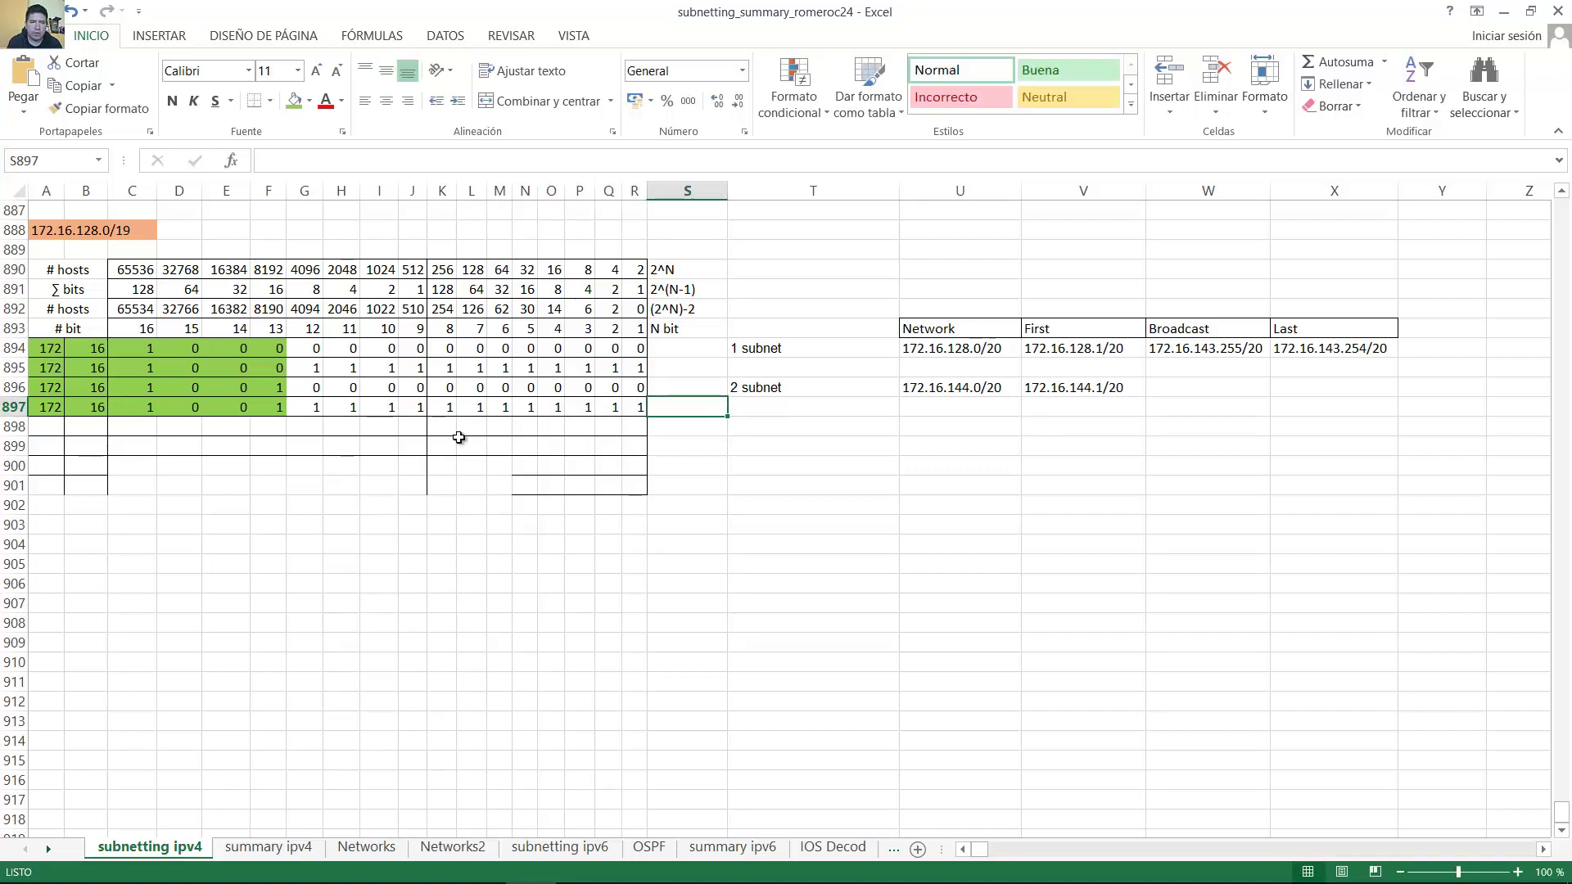
Check the third-octet bits in row 897 and enter the second subnet's broadcast address up to 172.16.159. in W896
{"action": "left_click", "coordinate": [1183, 390]}
{"action": "type", "text": "17"}
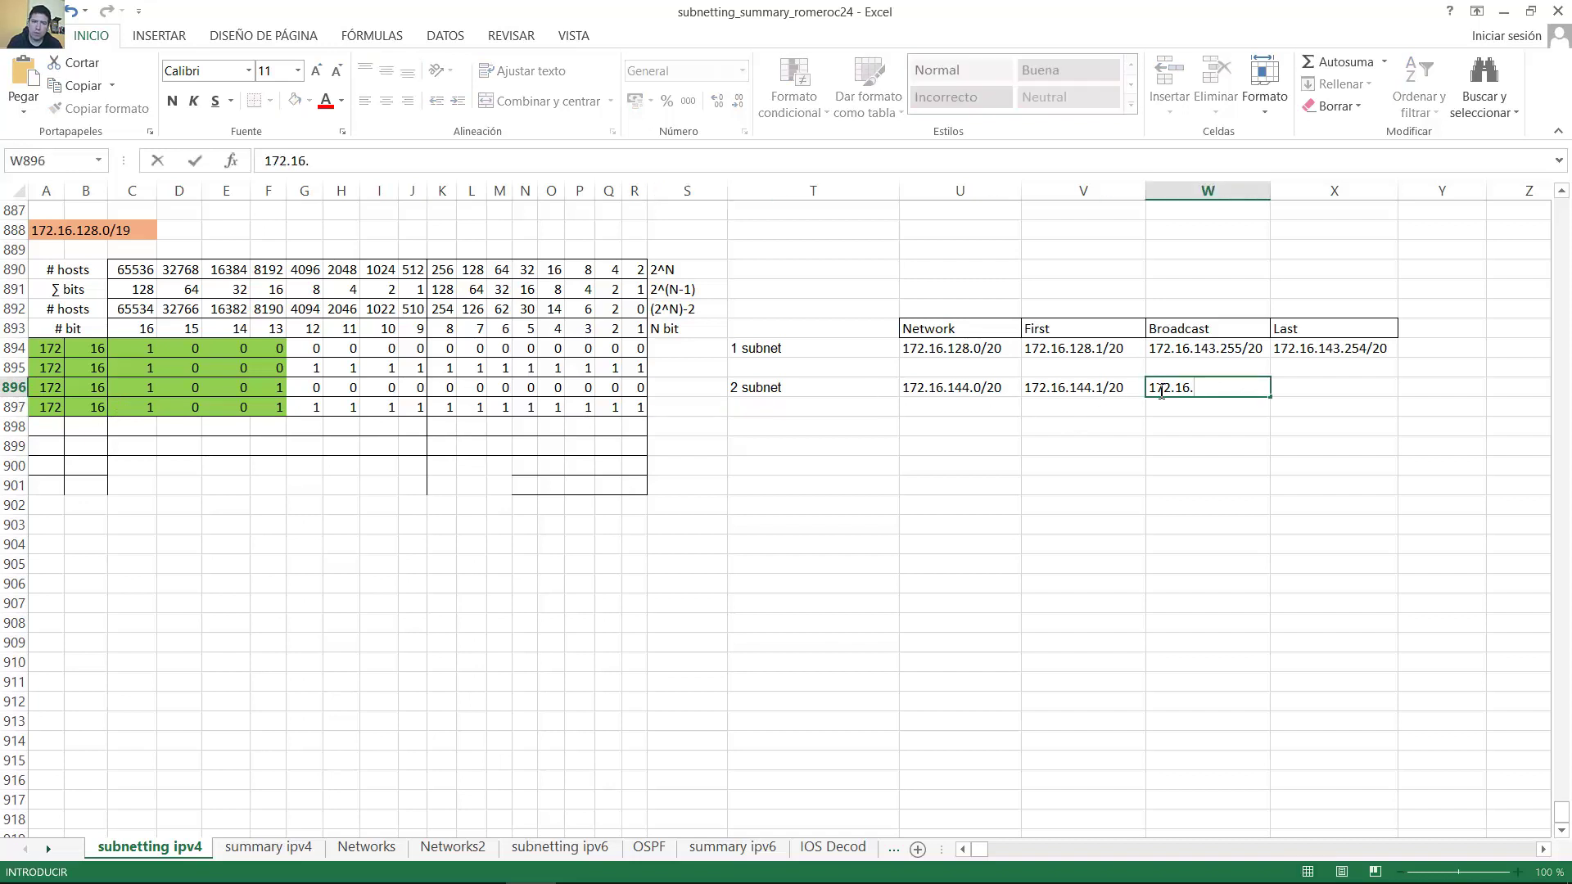
{"action": "type", "text": "2.16."}
{"action": "left_click", "coordinate": [129, 406]}
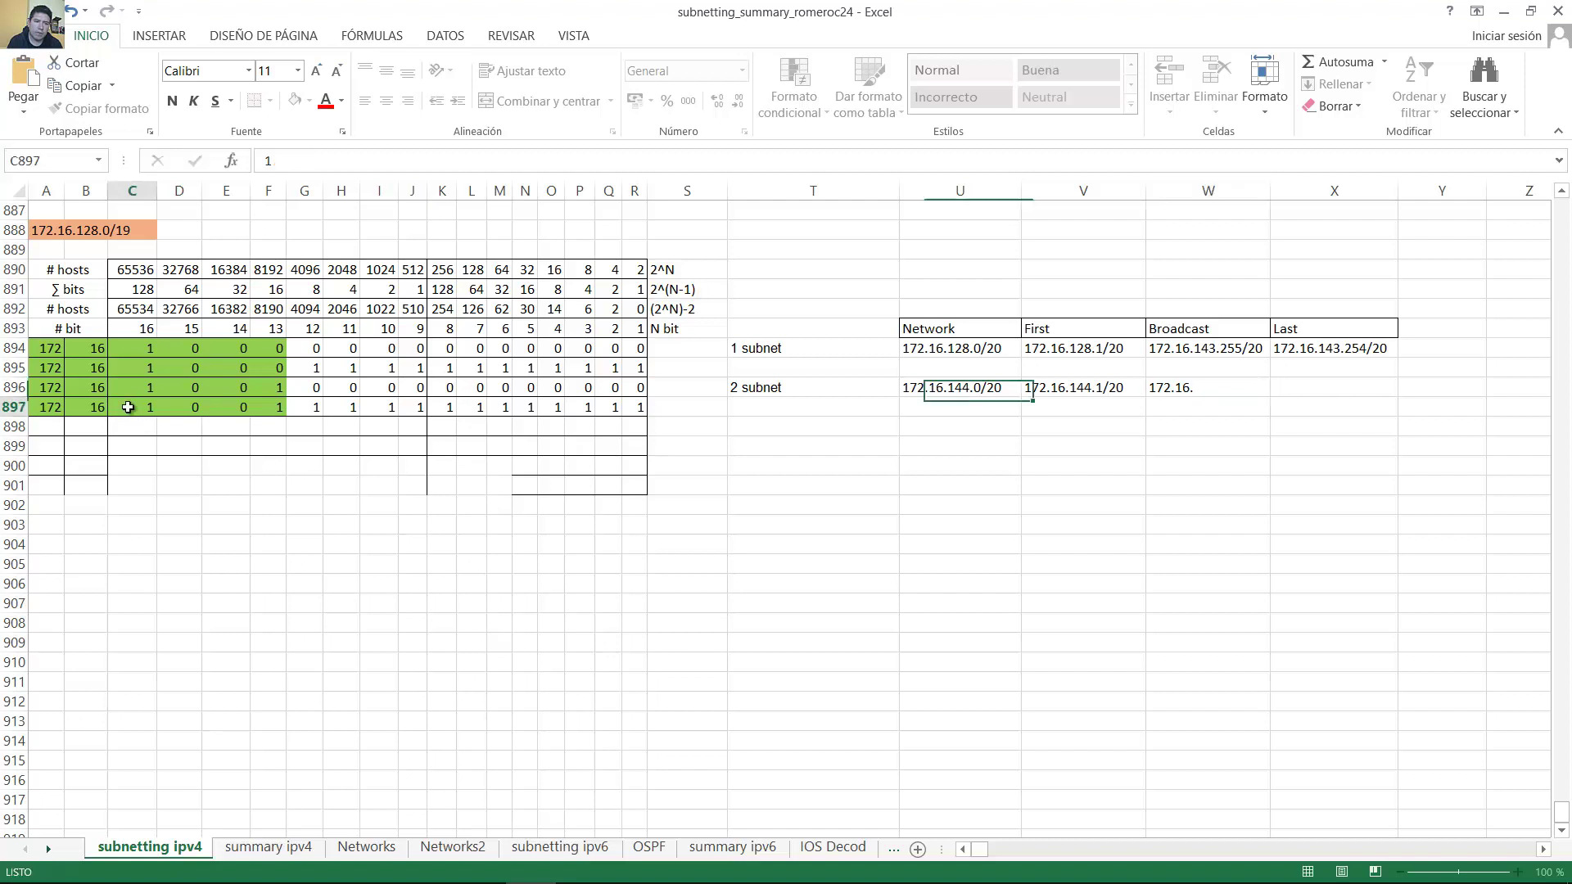
{"action": "left_click_drag", "start_coordinate": [275, 407], "coordinate": [416, 403]}
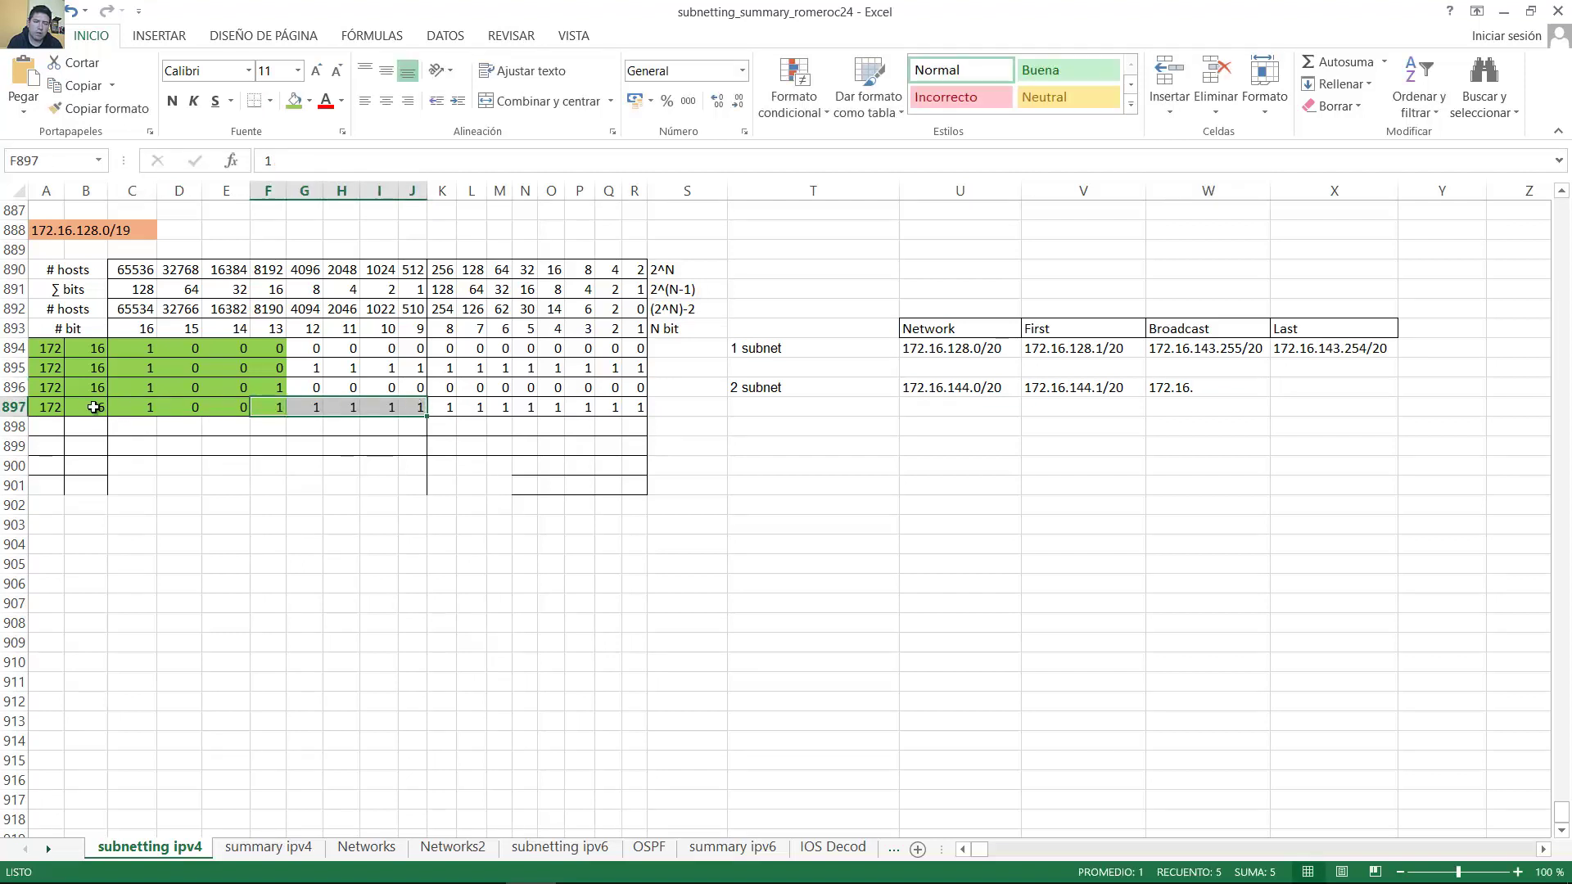
{"action": "left_click", "coordinate": [132, 406]}
{"action": "left_click_drag", "start_coordinate": [275, 407], "coordinate": [407, 407]}
{"action": "double_click", "coordinate": [1211, 386]}
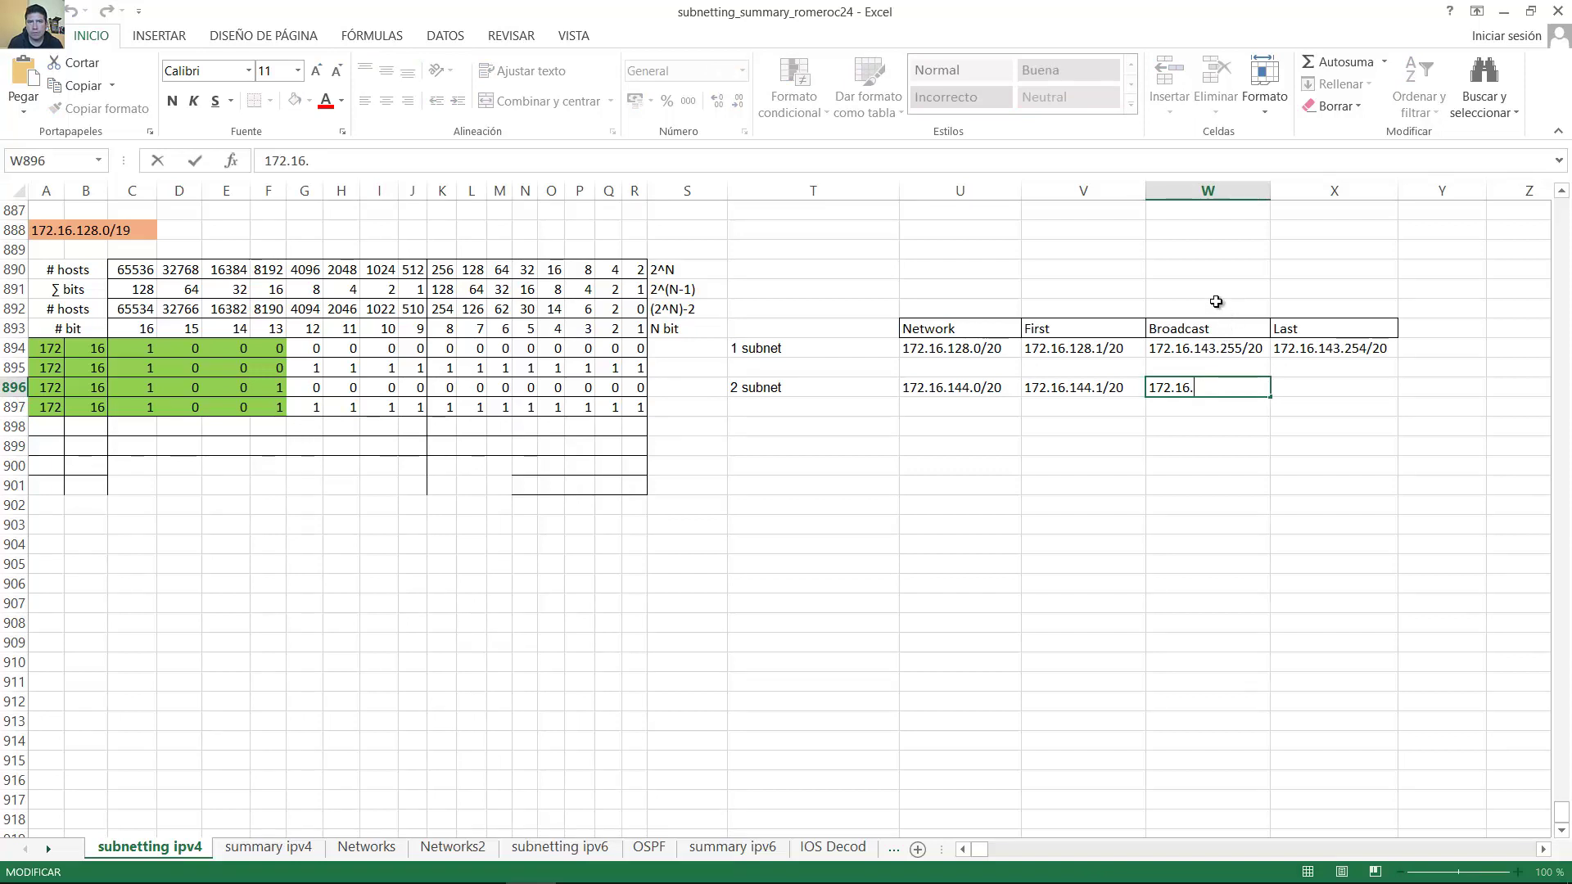
{"action": "type", "text": "159."}
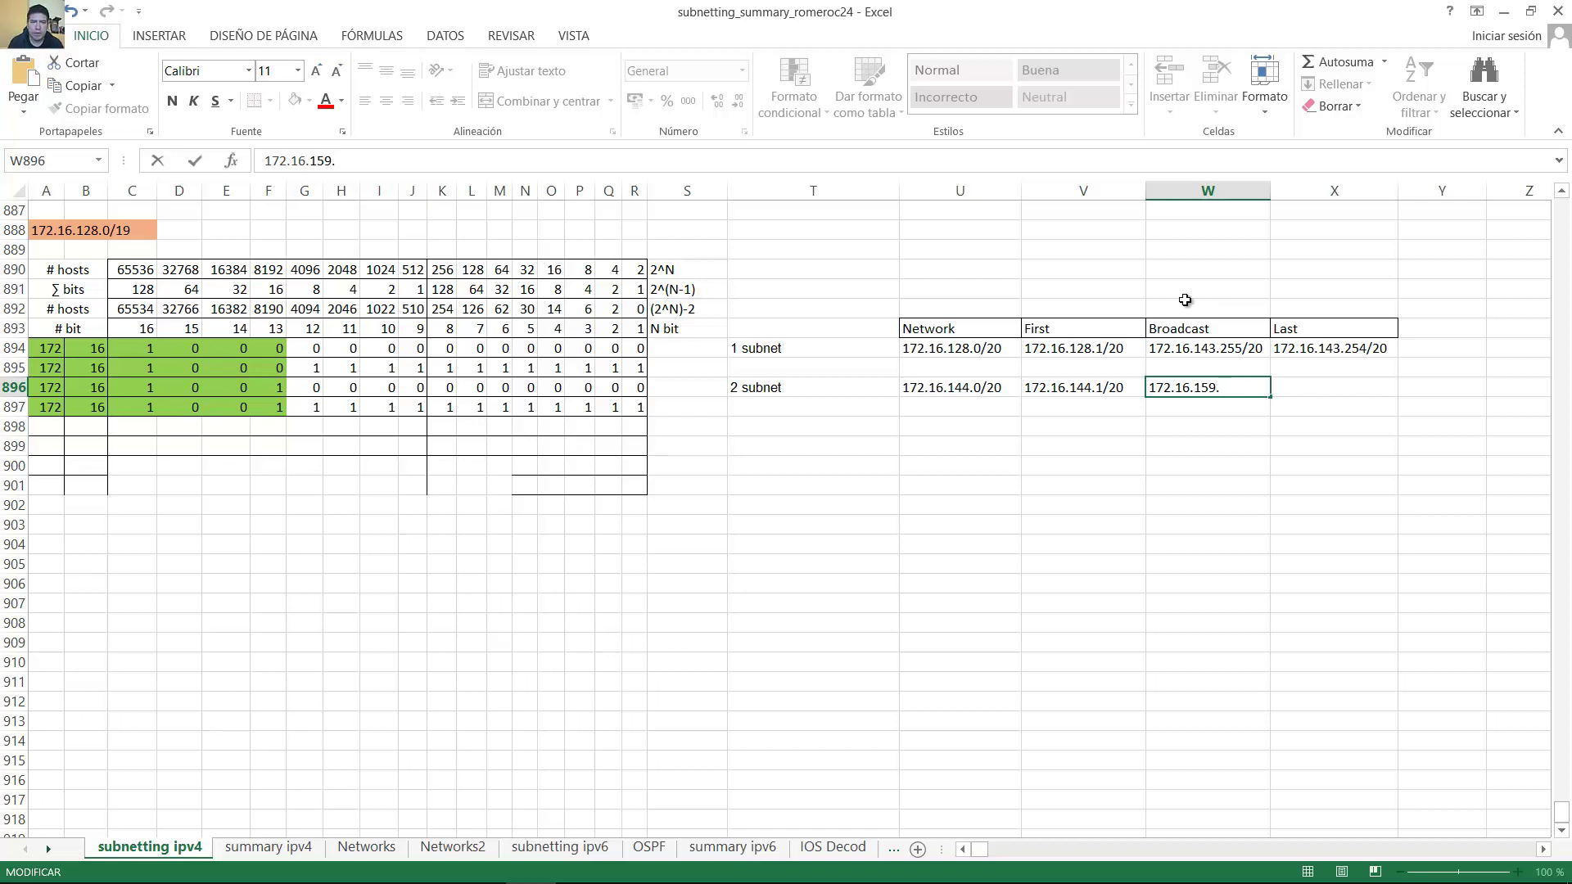
Check the last-octet bits K897:R897 and complete the broadcast address in W896 as 172.16.159.255/20
{"action": "left_click_drag", "start_coordinate": [453, 407], "coordinate": [638, 411]}
{"action": "double_click", "coordinate": [1243, 388]}
{"action": "type", "text": "2"}
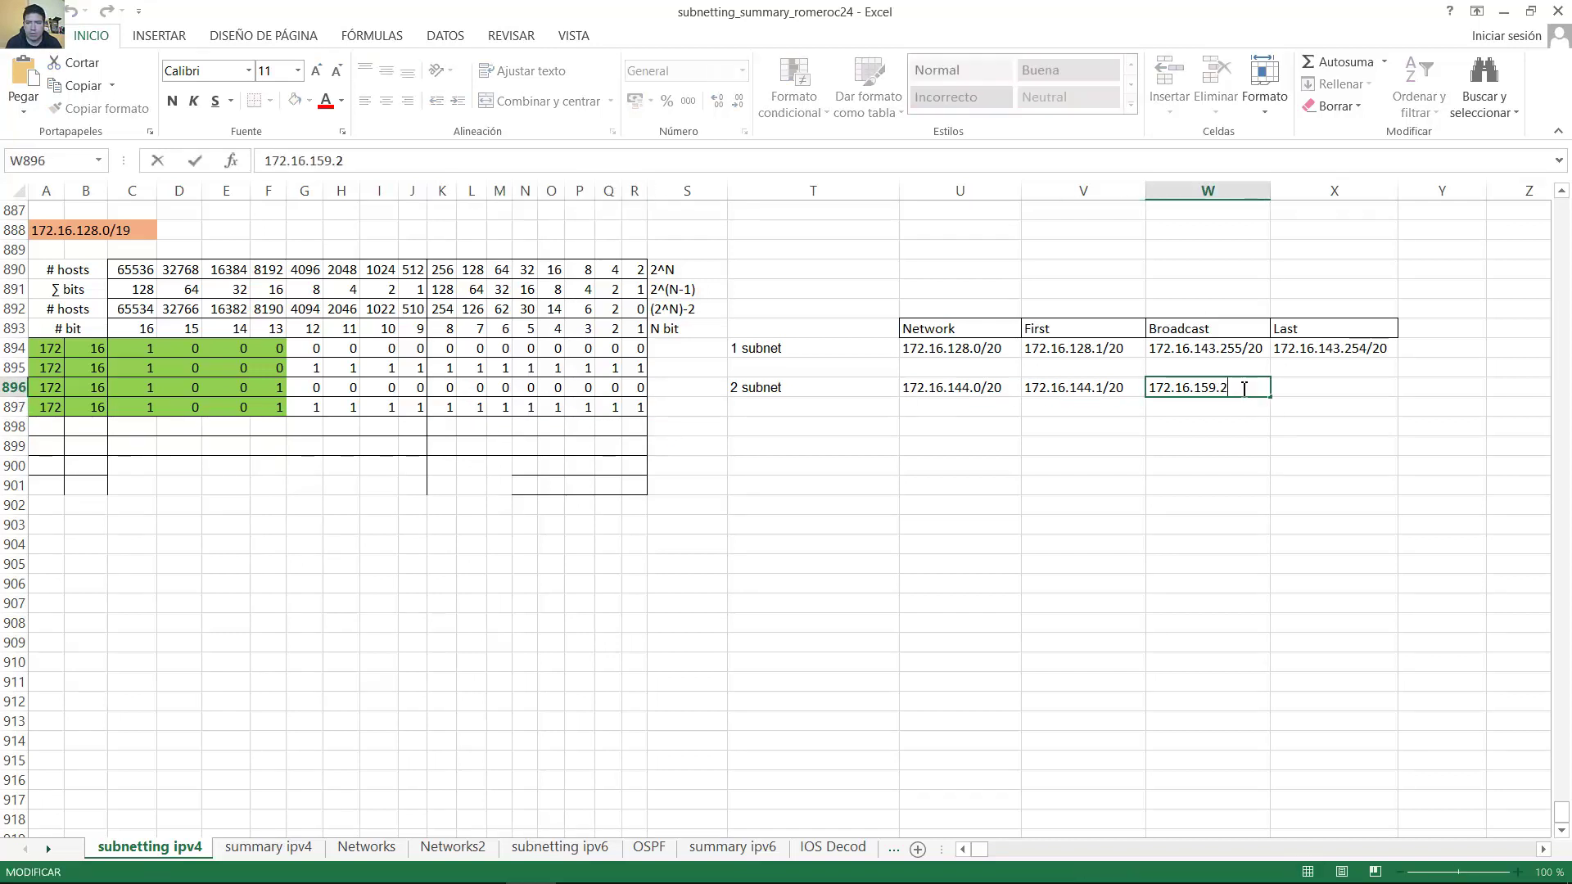
{"action": "type", "text": "55/20"}
{"action": "key", "text": "Return"}
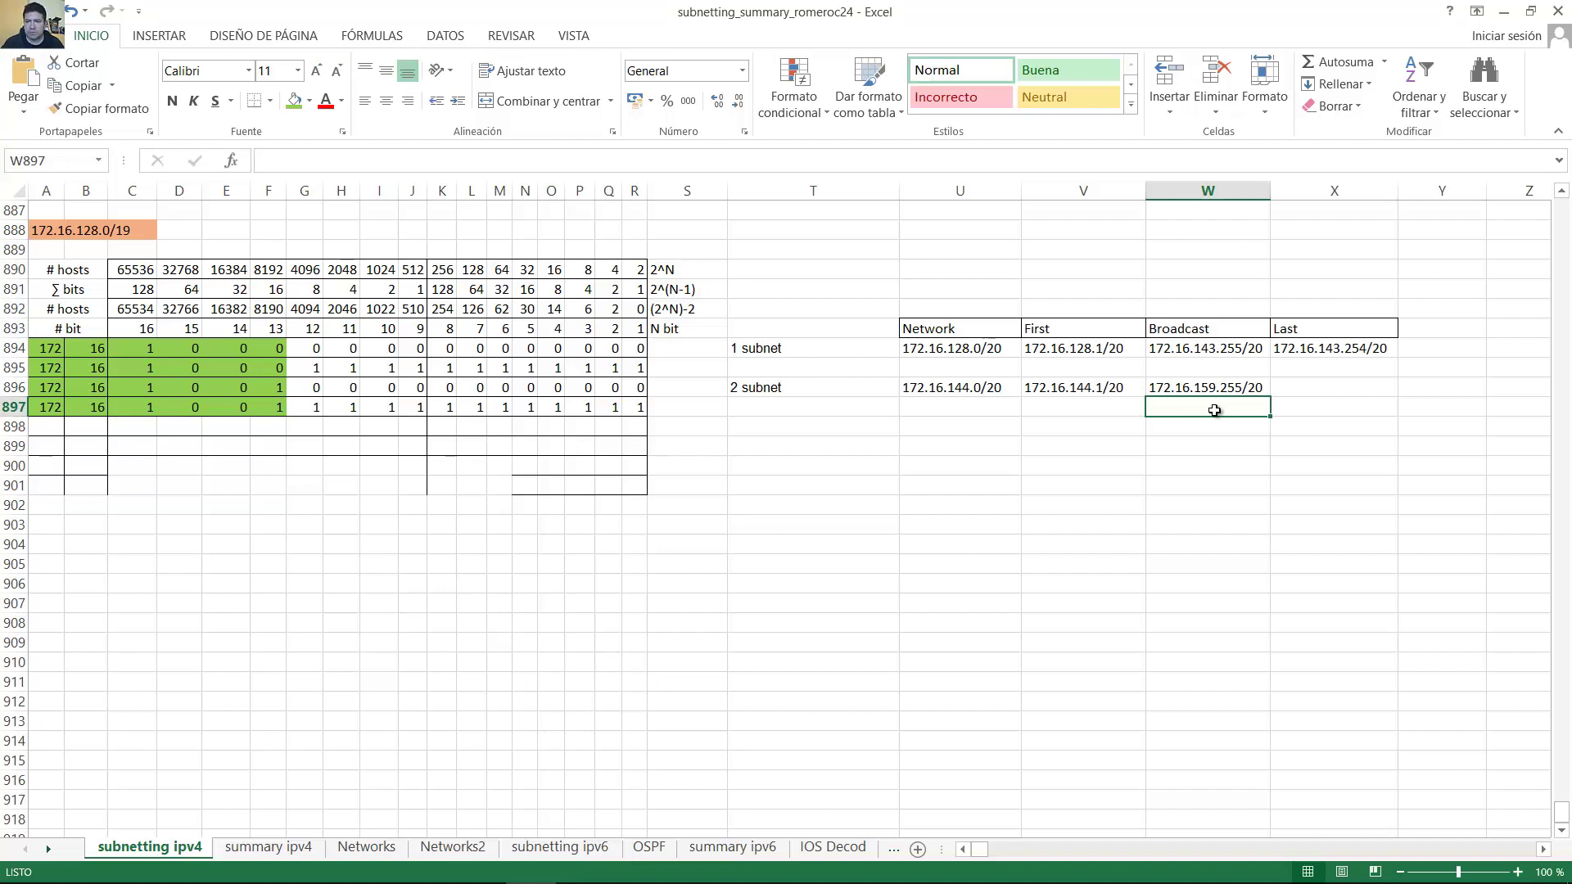
Enter the second subnet's last host address 172.16.159.254/20 in X896
{"action": "left_click", "coordinate": [1282, 389]}
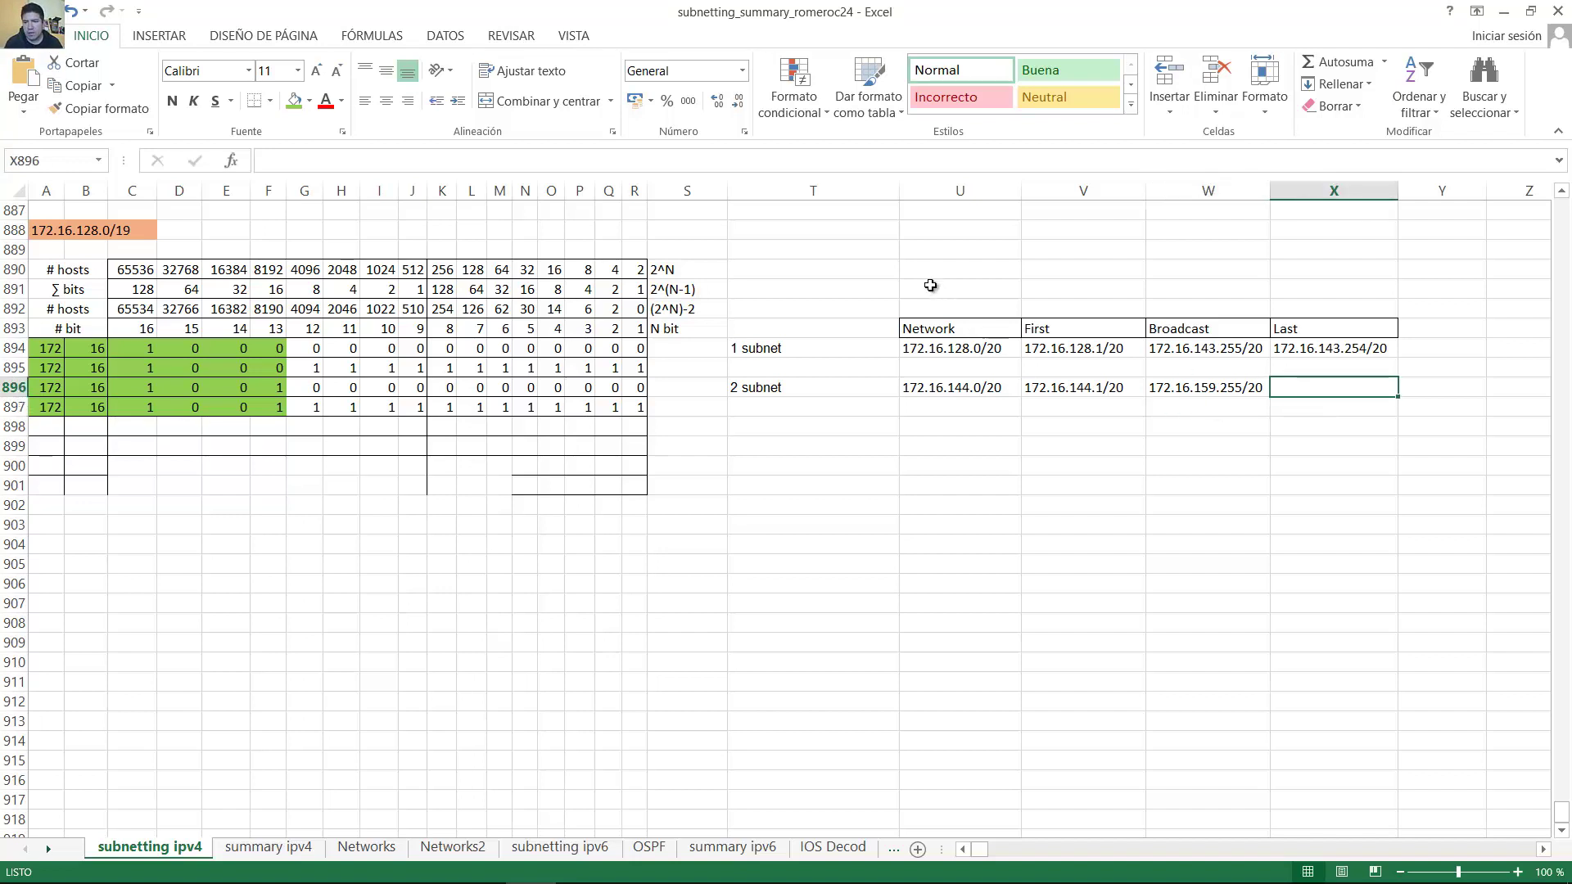
{"action": "type", "text": "172"}
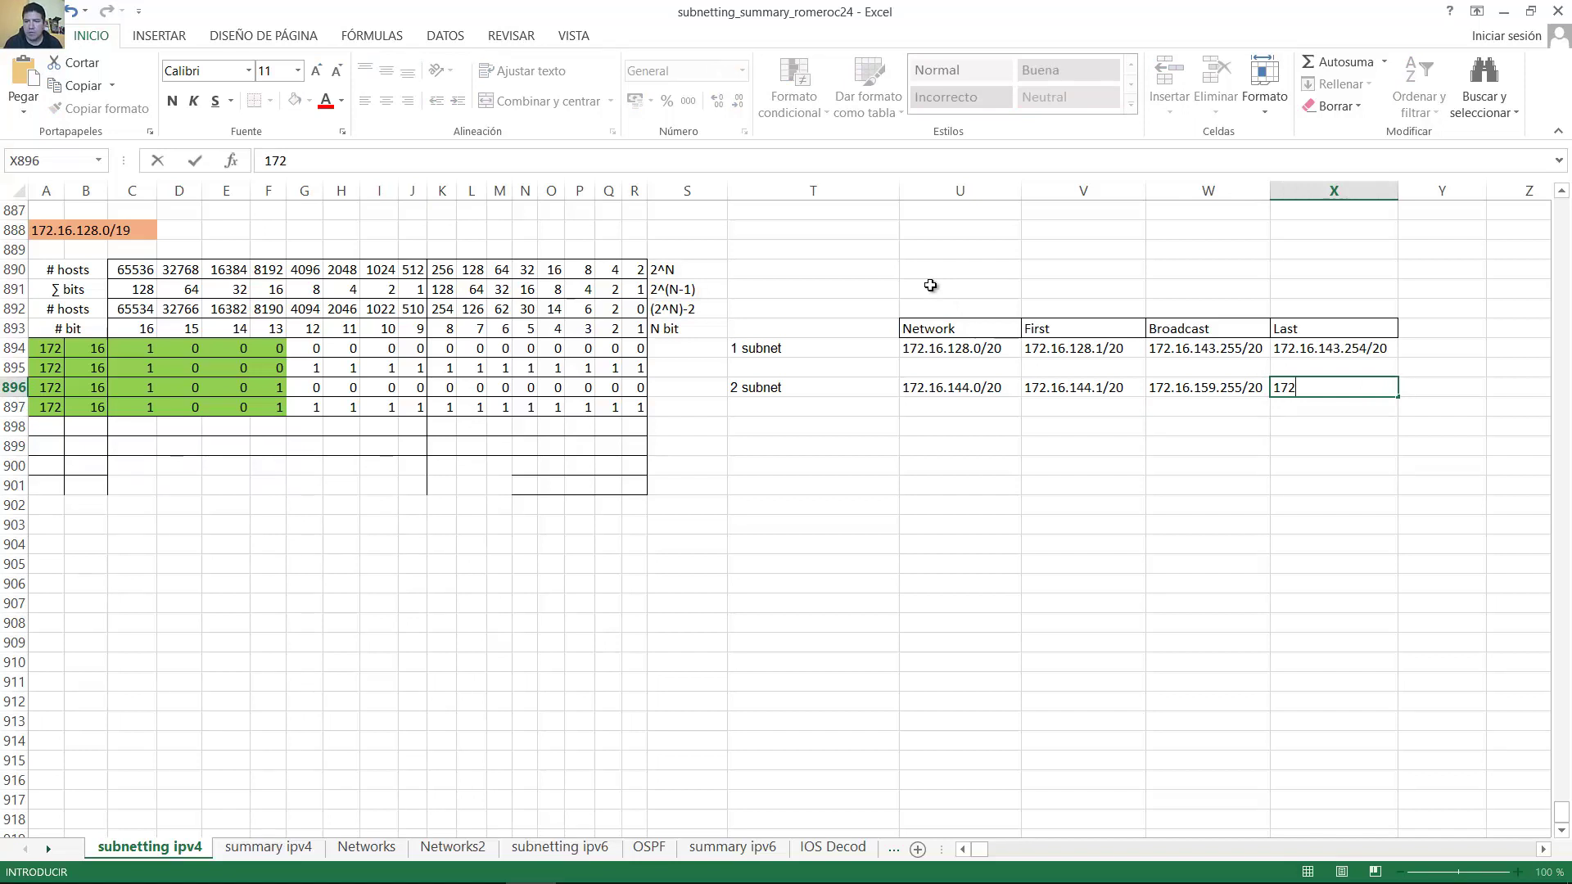
{"action": "type", "text": ".16.159.254"}
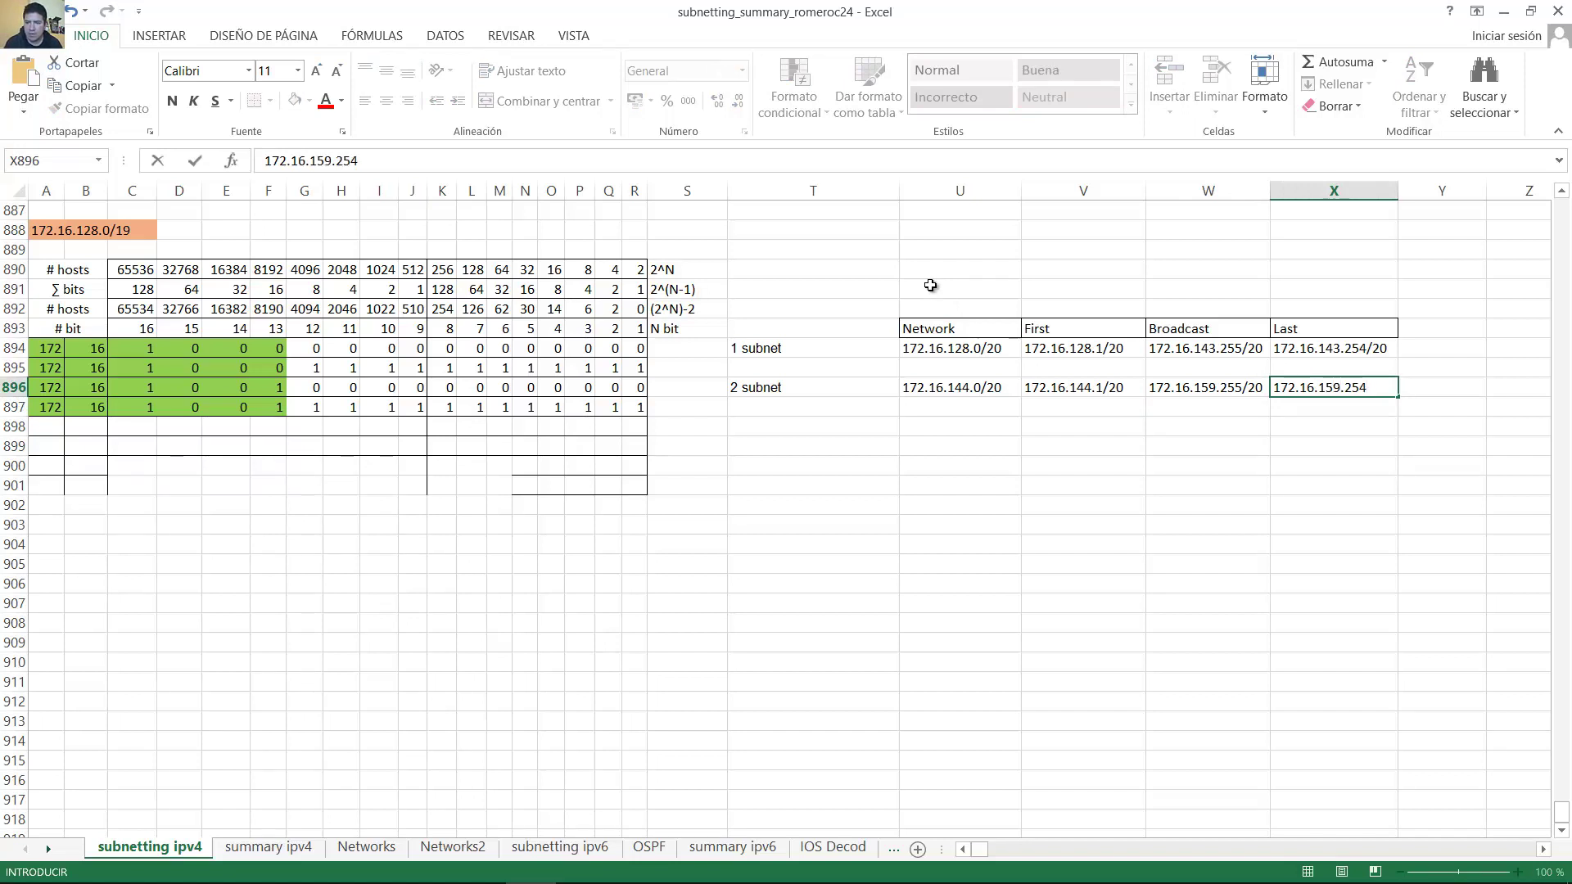
{"action": "type", "text": "/20"}
{"action": "key", "text": "Return"}
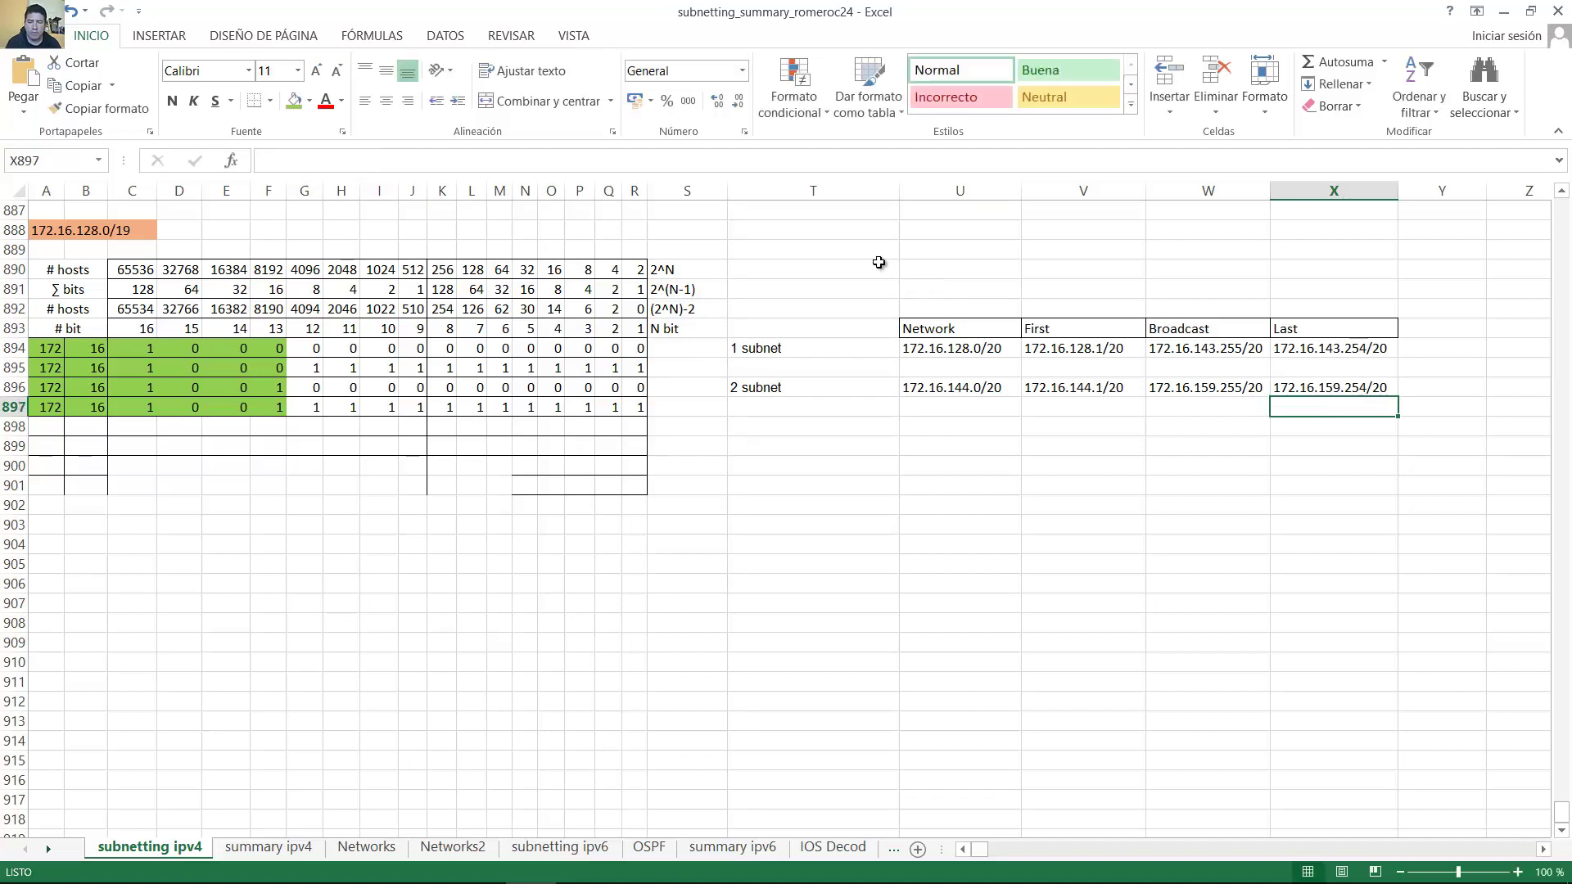
Review the subnet results in T894:X899, switch to the Packet Tracer activity instructions and read the Gigabit Ethernet 0/0 address requirement
{"action": "mouse_move", "coordinate": [419, 864]}
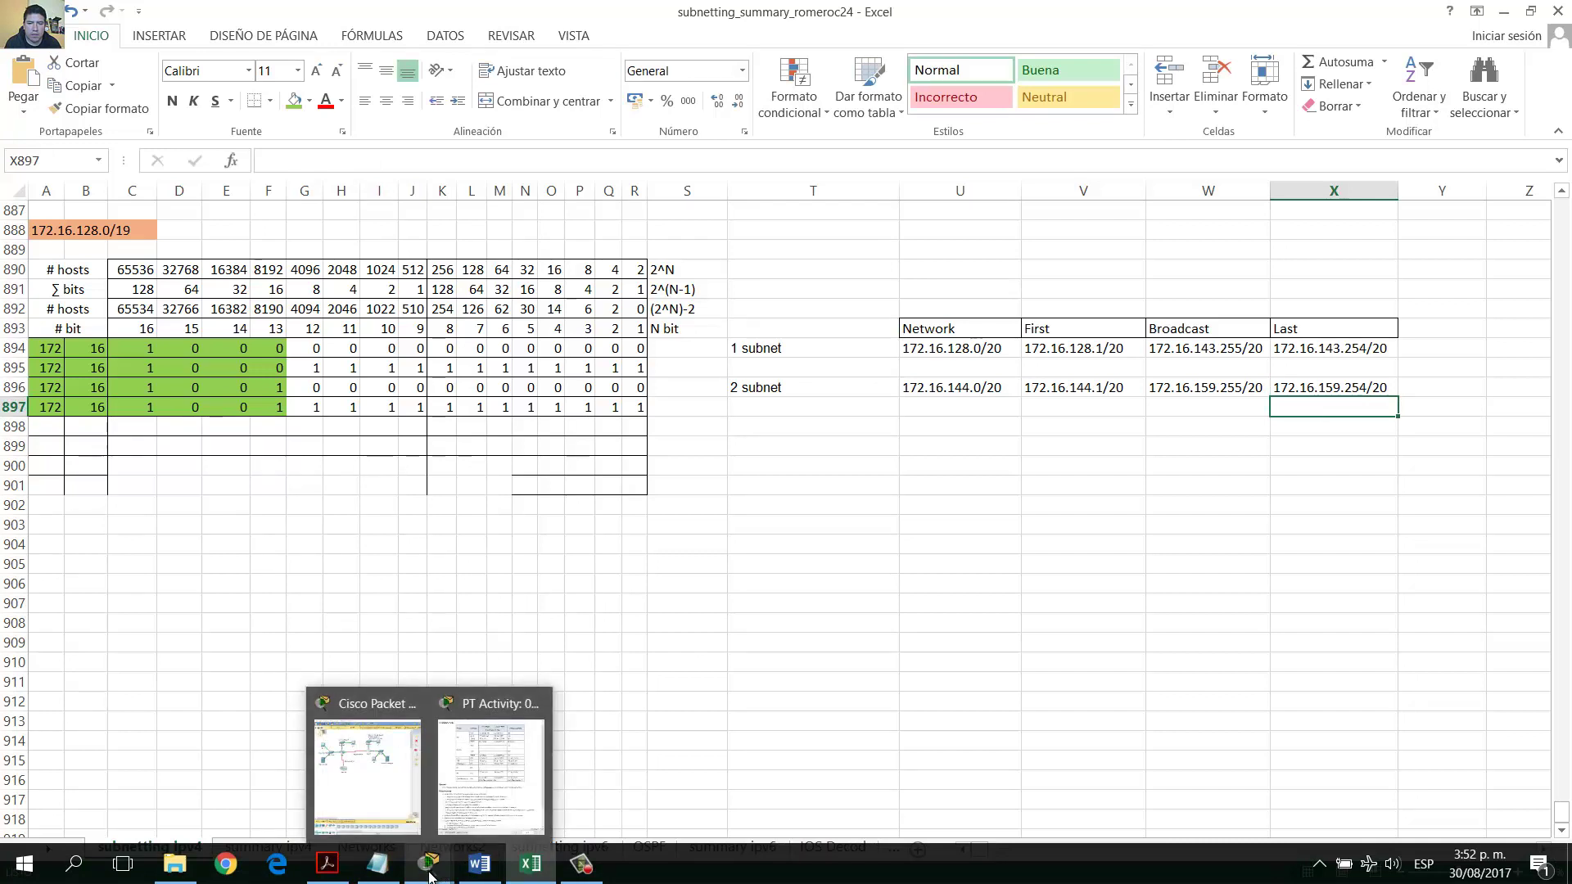
{"action": "left_click", "coordinate": [754, 406]}
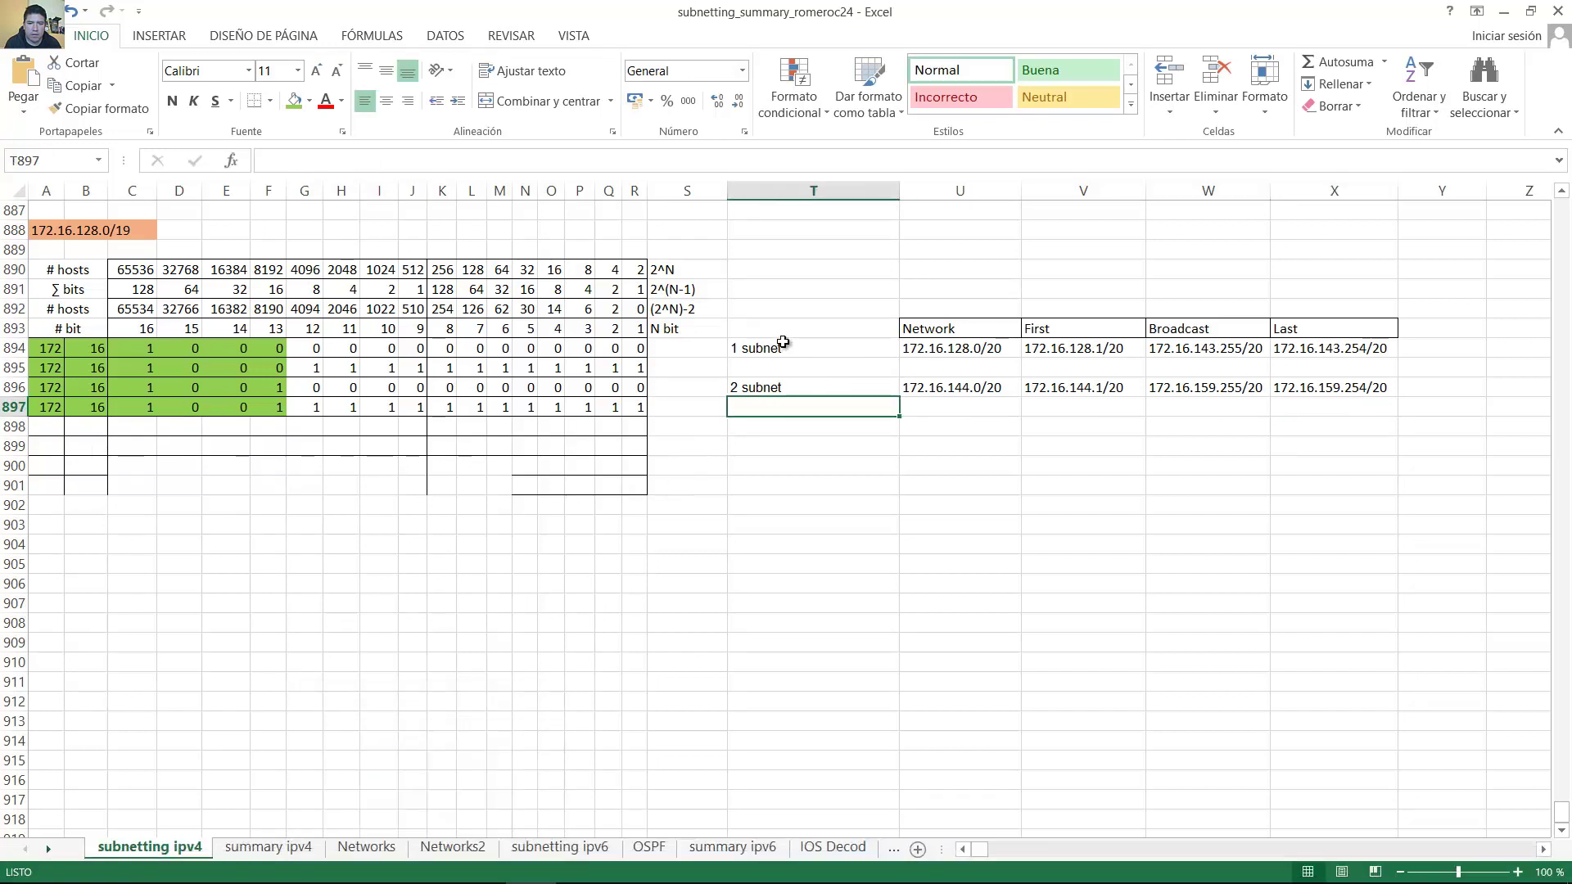
{"action": "left_click_drag", "start_coordinate": [779, 348], "coordinate": [1300, 448]}
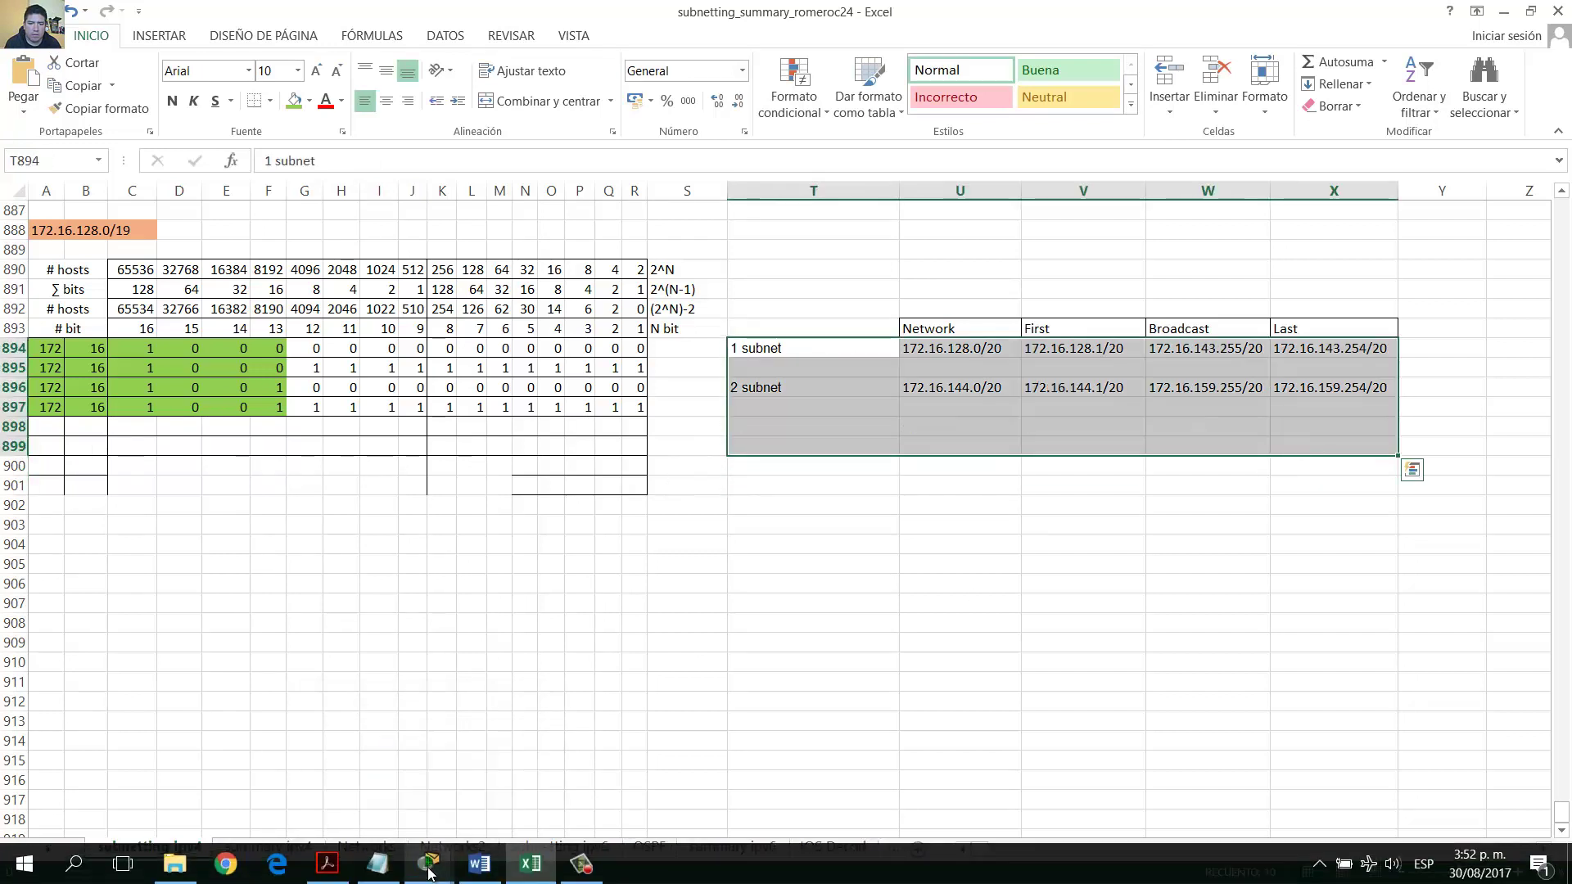
{"action": "left_click", "coordinate": [429, 863]}
{"action": "left_click", "coordinate": [481, 778]}
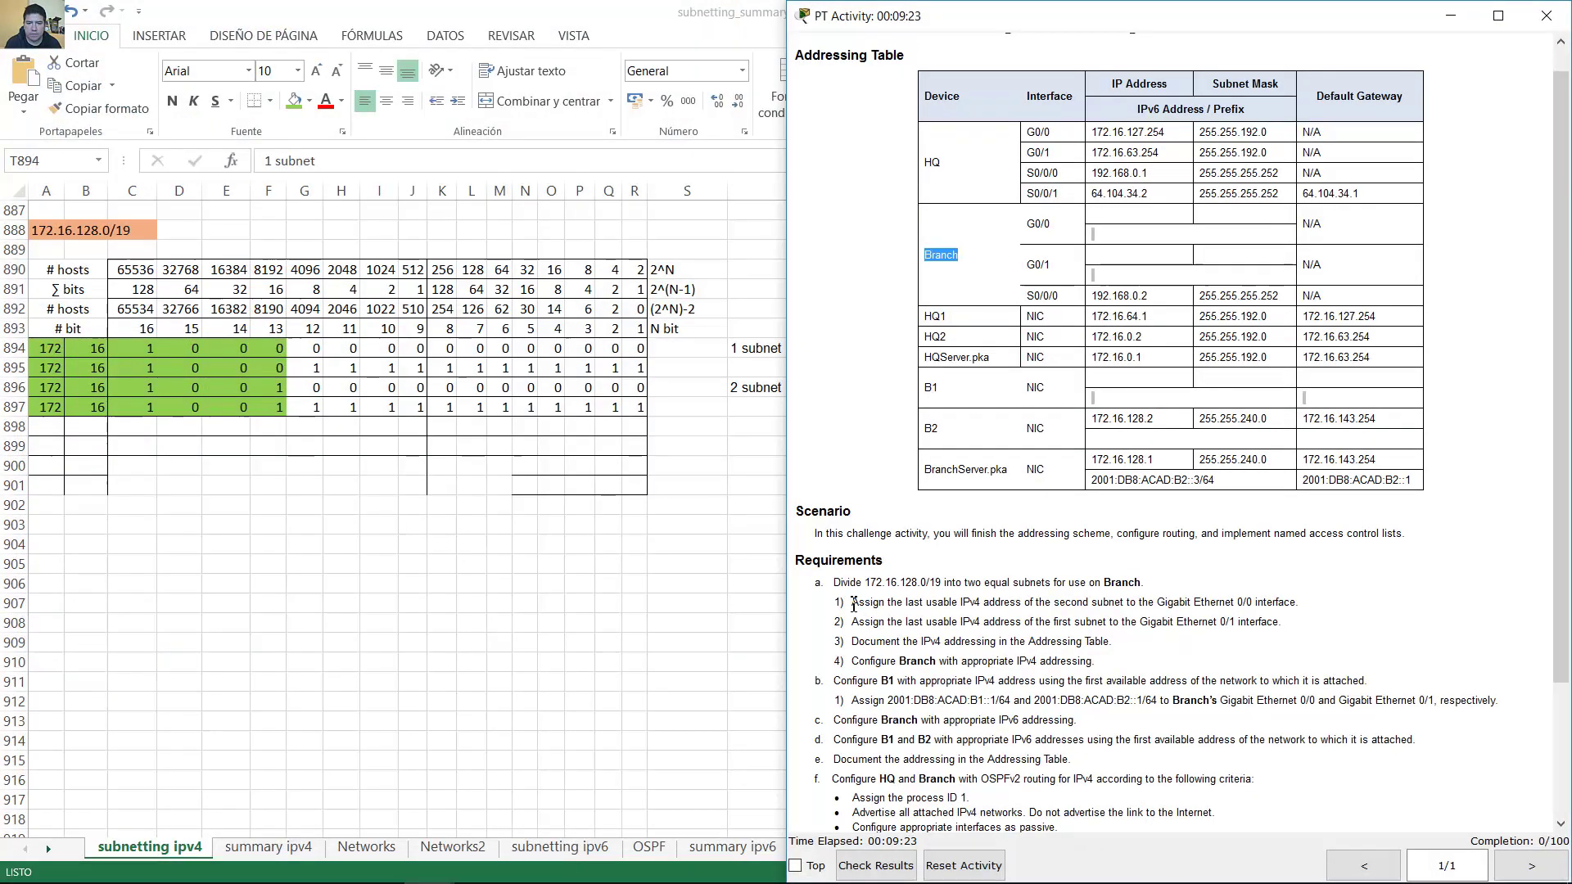
{"action": "left_click_drag", "start_coordinate": [853, 605], "coordinate": [1344, 602]}
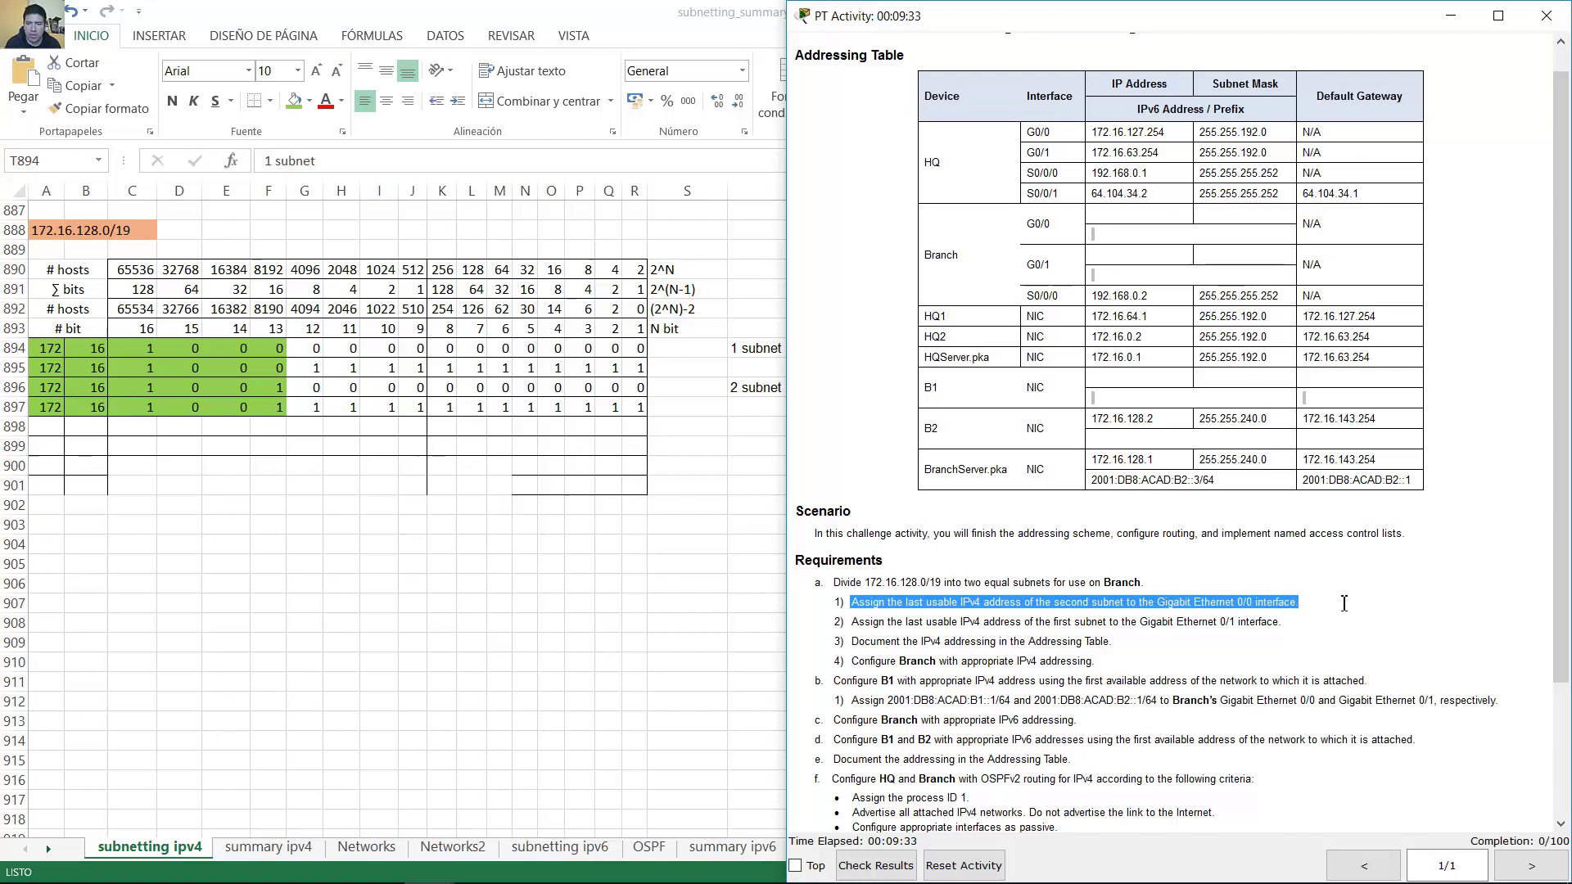
{"action": "mouse_move", "coordinate": [1345, 603]}
{"action": "left_mouse_down"}
{"action": "mouse_move", "coordinate": [901, 605]}
{"action": "mouse_move", "coordinate": [1201, 603]}
{"action": "mouse_move", "coordinate": [1146, 620]}
{"action": "mouse_move", "coordinate": [1320, 603]}
{"action": "left_mouse_up"}
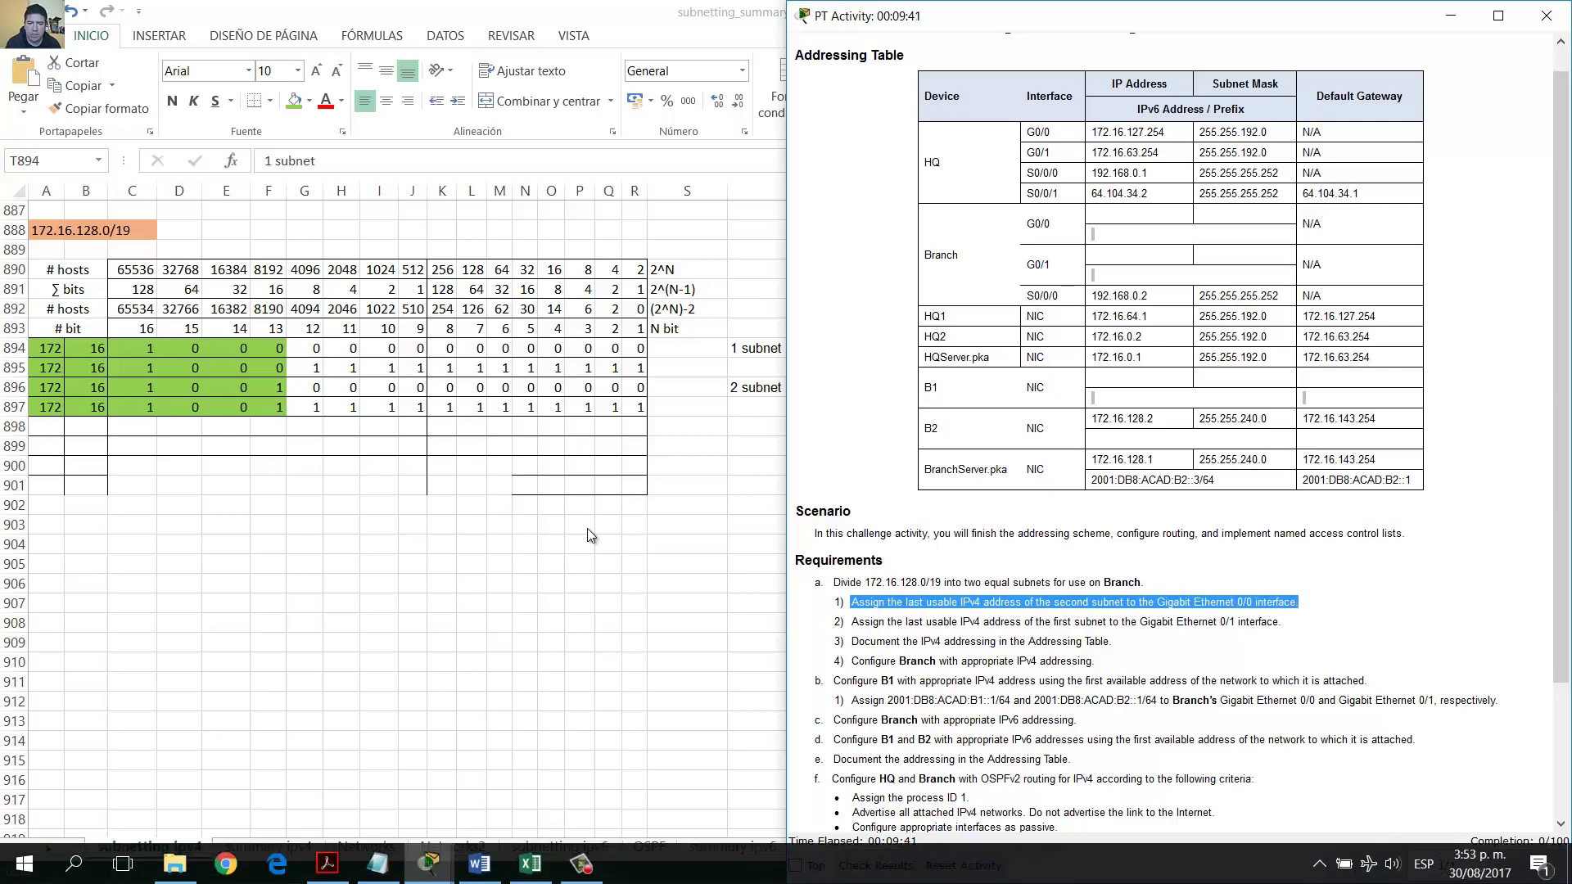
Return to Excel and copy the second subnet's last address 172.16.159.254 from X896 without its prefix length
{"action": "key", "text": "alt+Tab"}
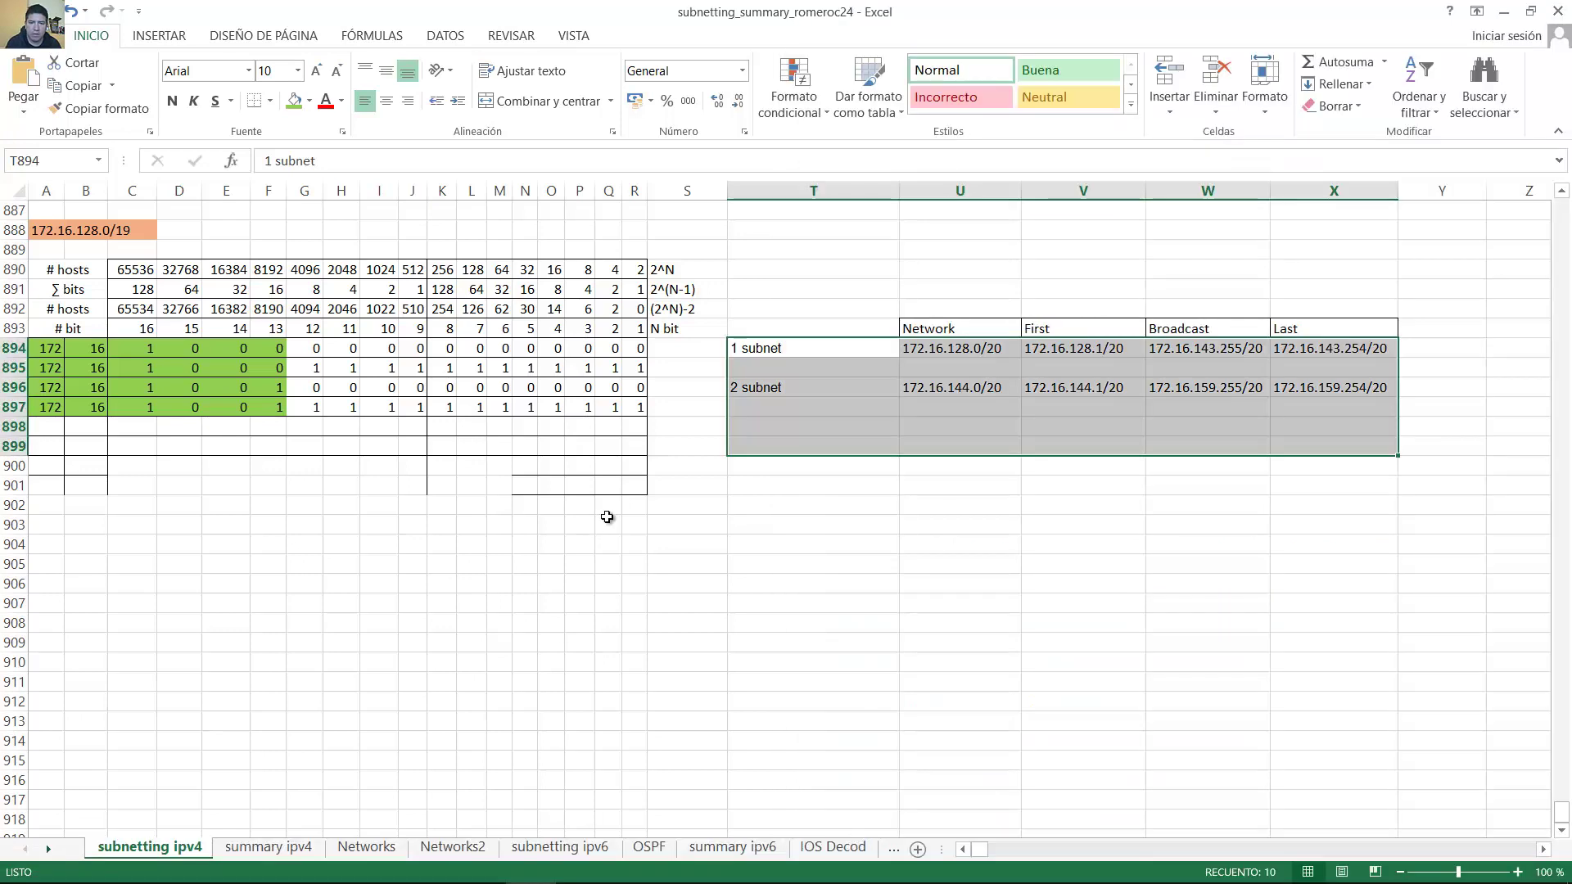
{"action": "left_click", "coordinate": [1113, 389]}
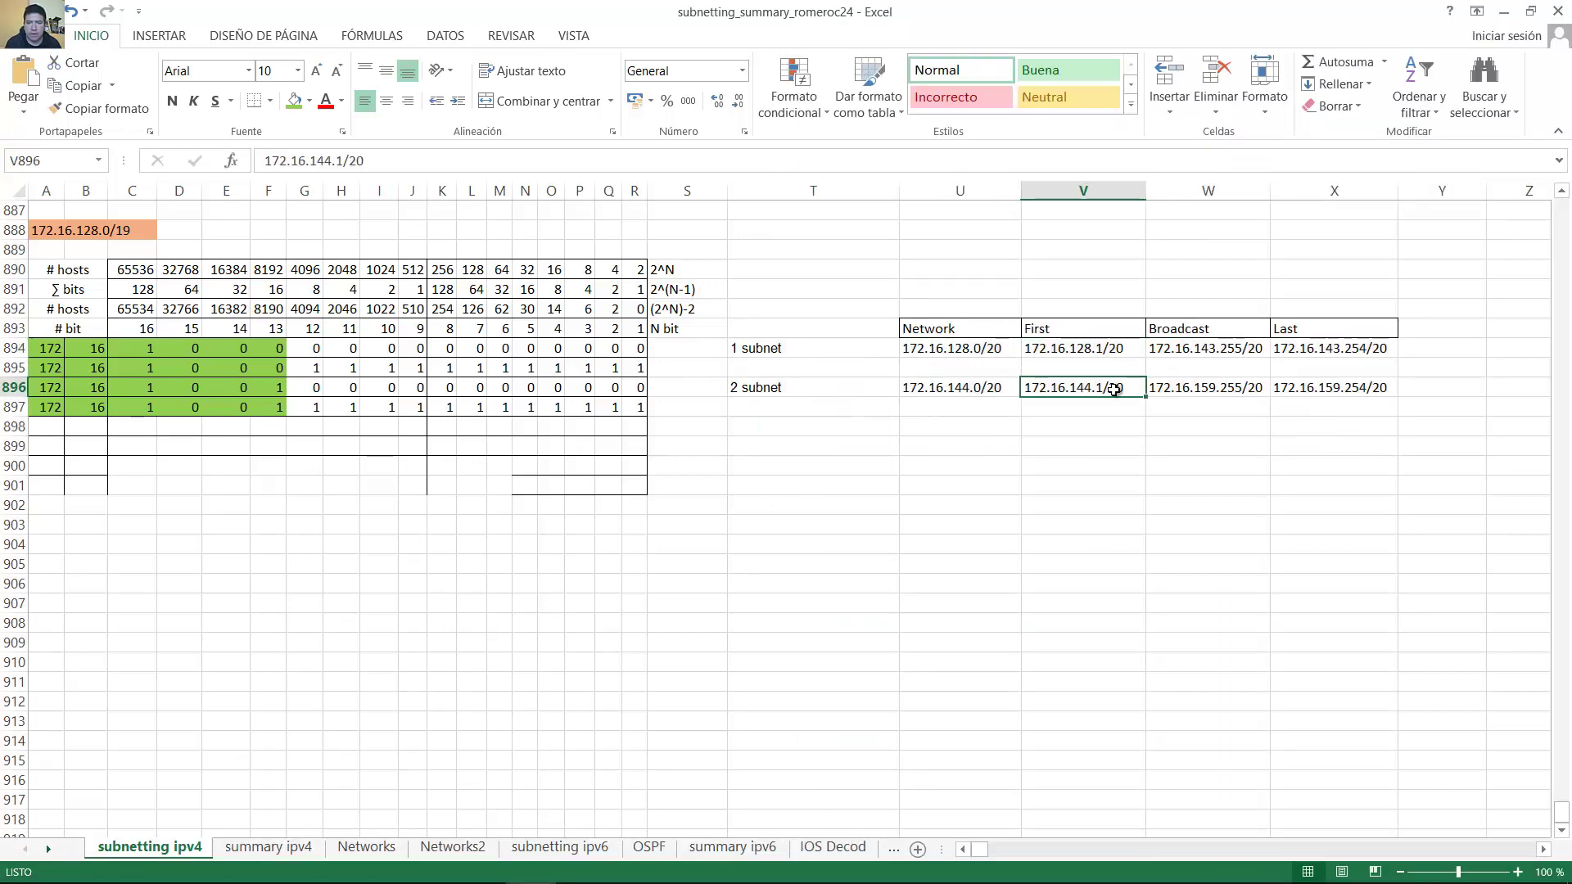
{"action": "left_click", "coordinate": [1301, 389]}
{"action": "double_click", "coordinate": [1301, 388]}
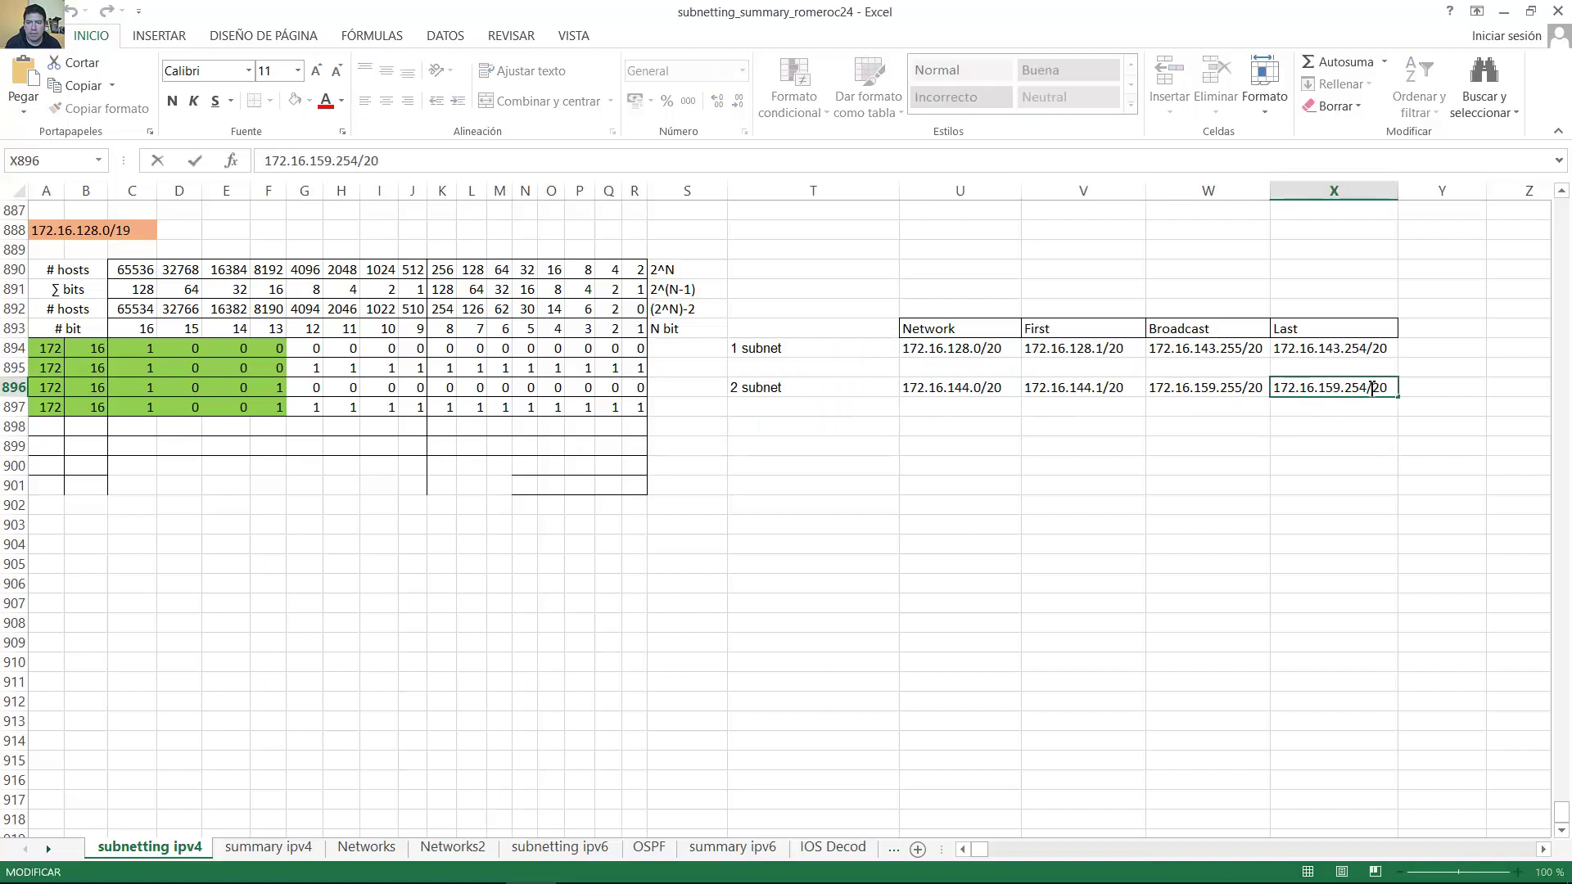
{"action": "left_click_drag", "start_coordinate": [1370, 388], "coordinate": [1276, 388]}
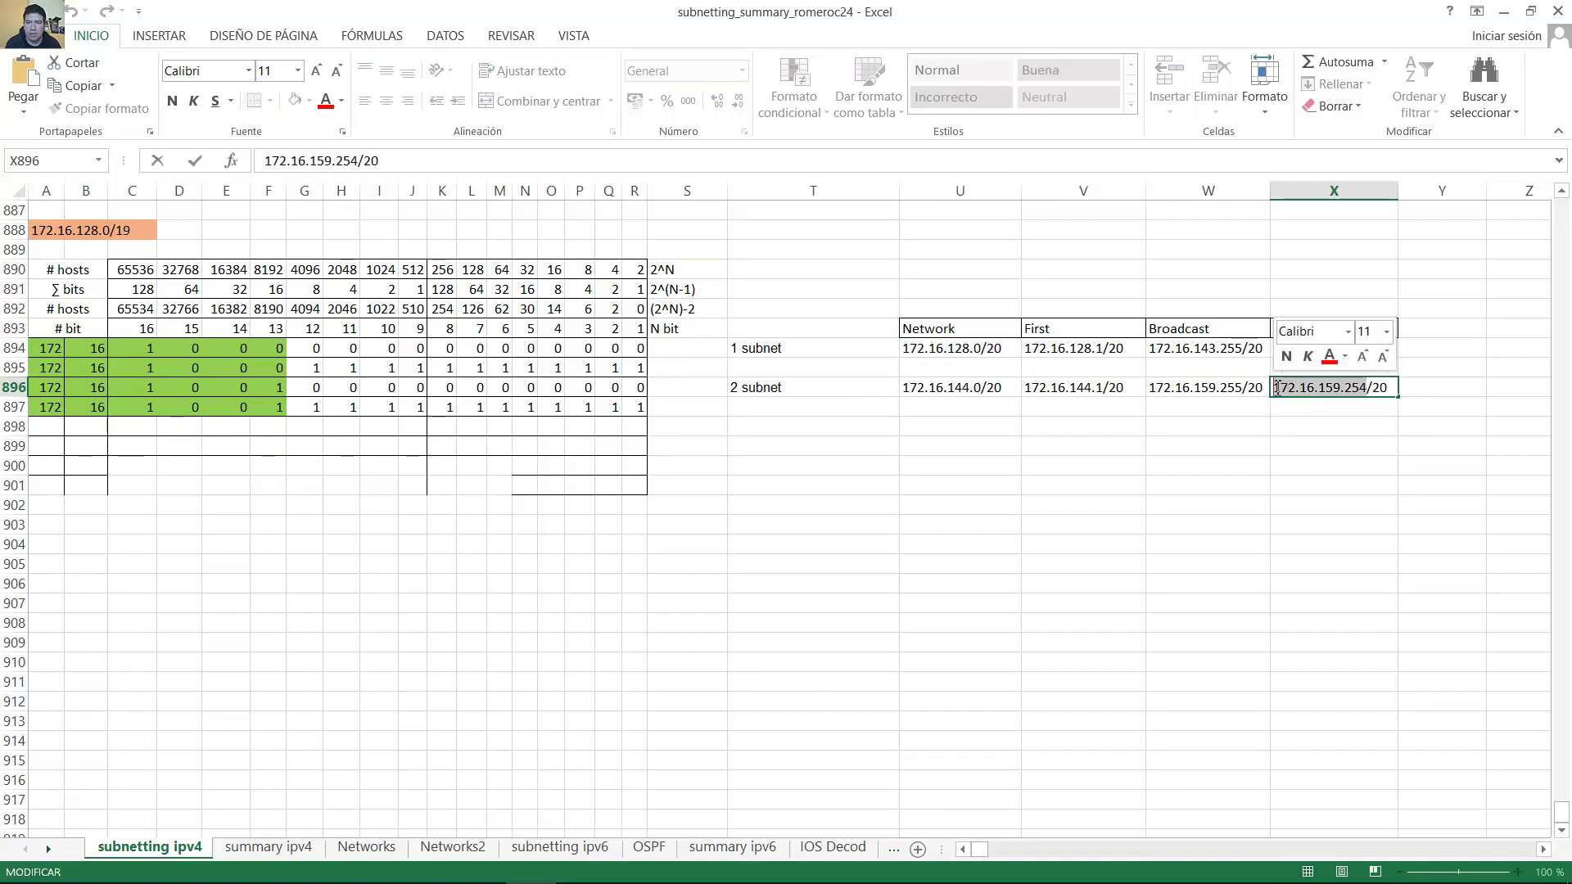
{"action": "right_click", "coordinate": [1308, 387]}
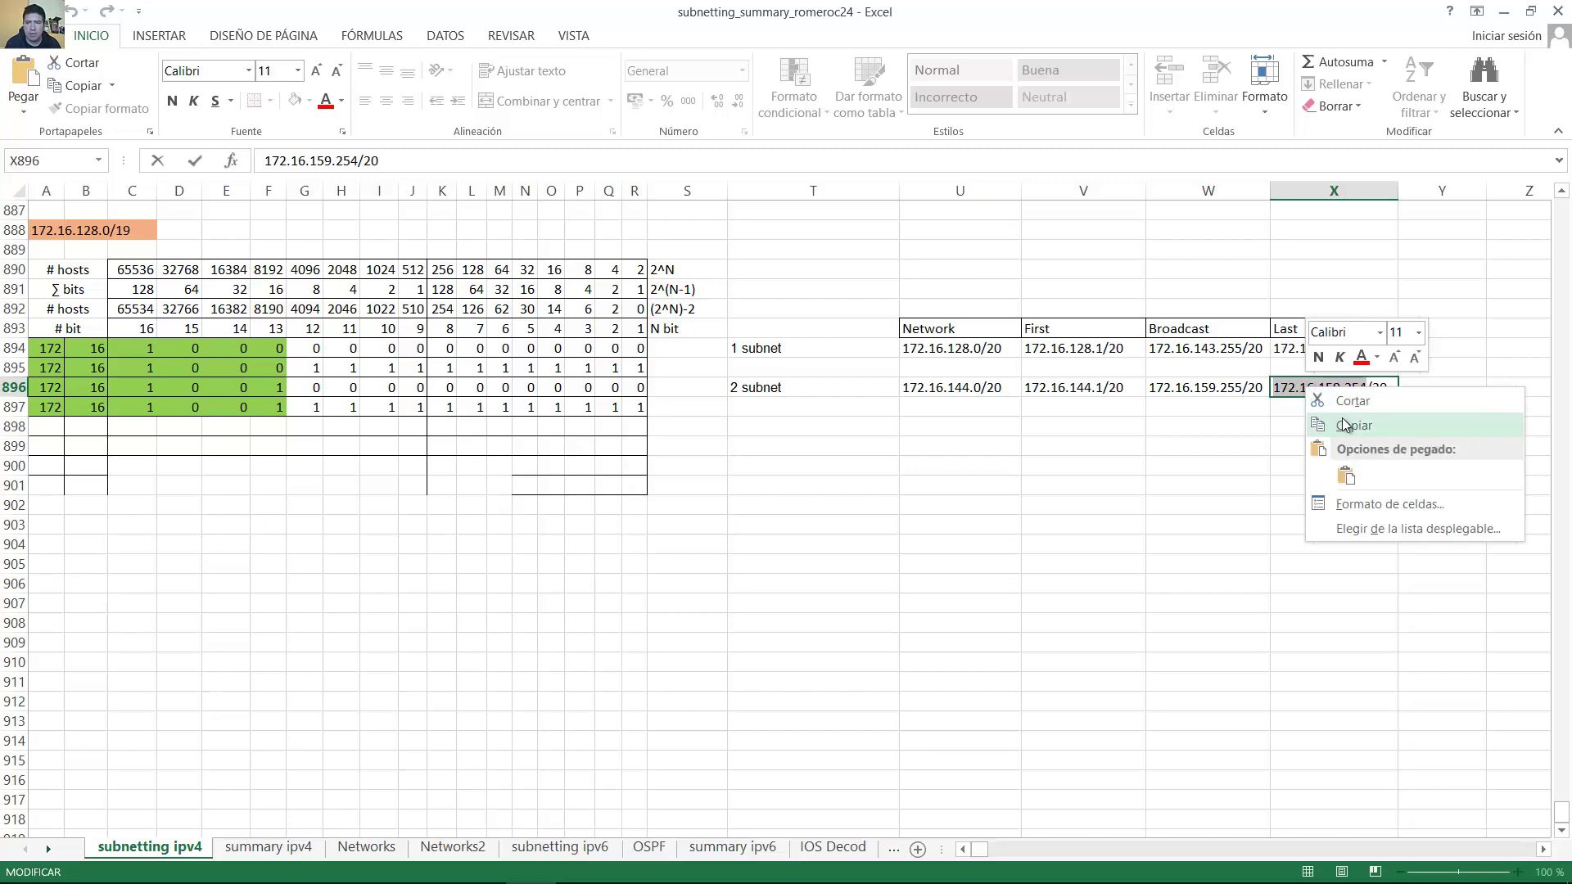
{"action": "left_click", "coordinate": [1351, 425]}
Switch to the Word addressing table, paste 172.16.159.254 as Branch G0/0's IP address and enter subnet mask 255.255.240.0
{"action": "left_click", "coordinate": [479, 864]}
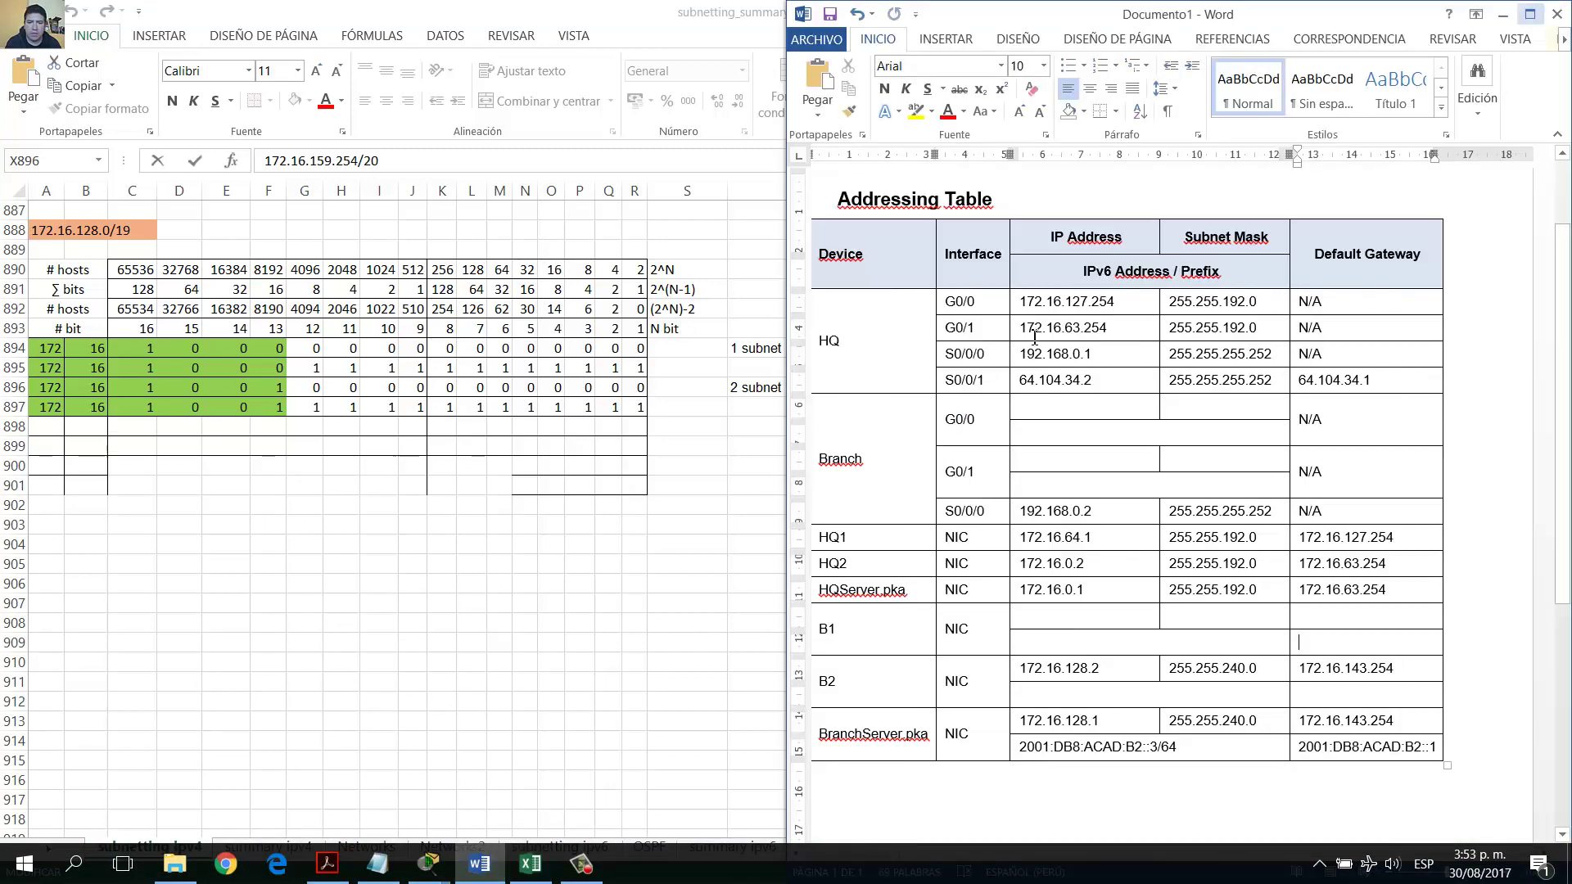
{"action": "left_click", "coordinate": [1061, 408]}
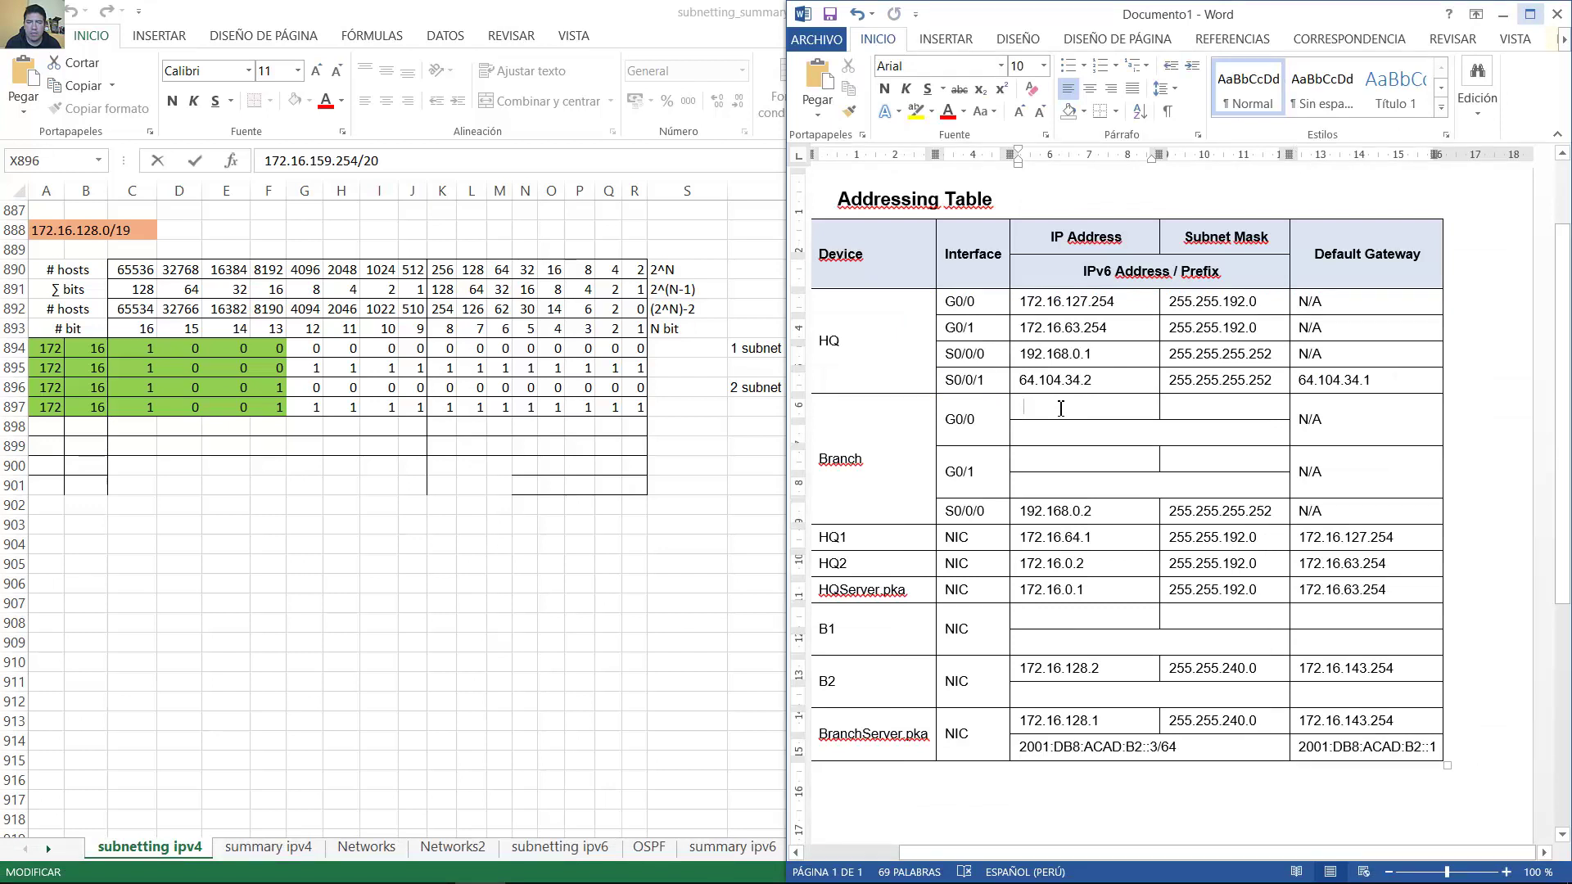
{"action": "right_click", "coordinate": [1061, 407]}
{"action": "left_click", "coordinate": [1106, 501]}
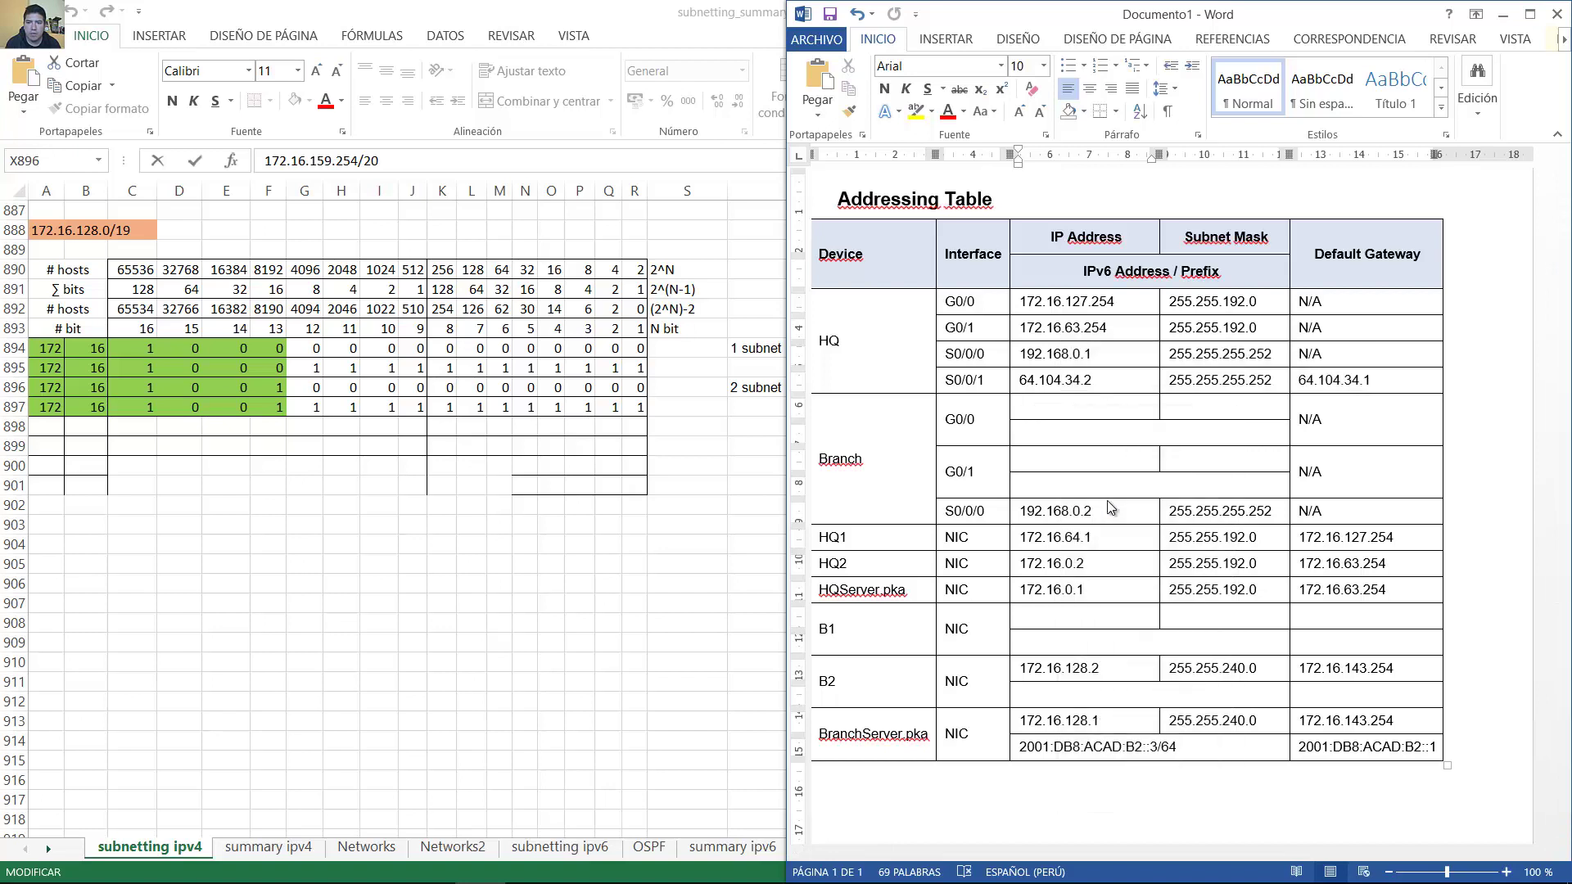
{"action": "left_click", "coordinate": [1204, 406]}
{"action": "type", "text": "255.255.240.0"}
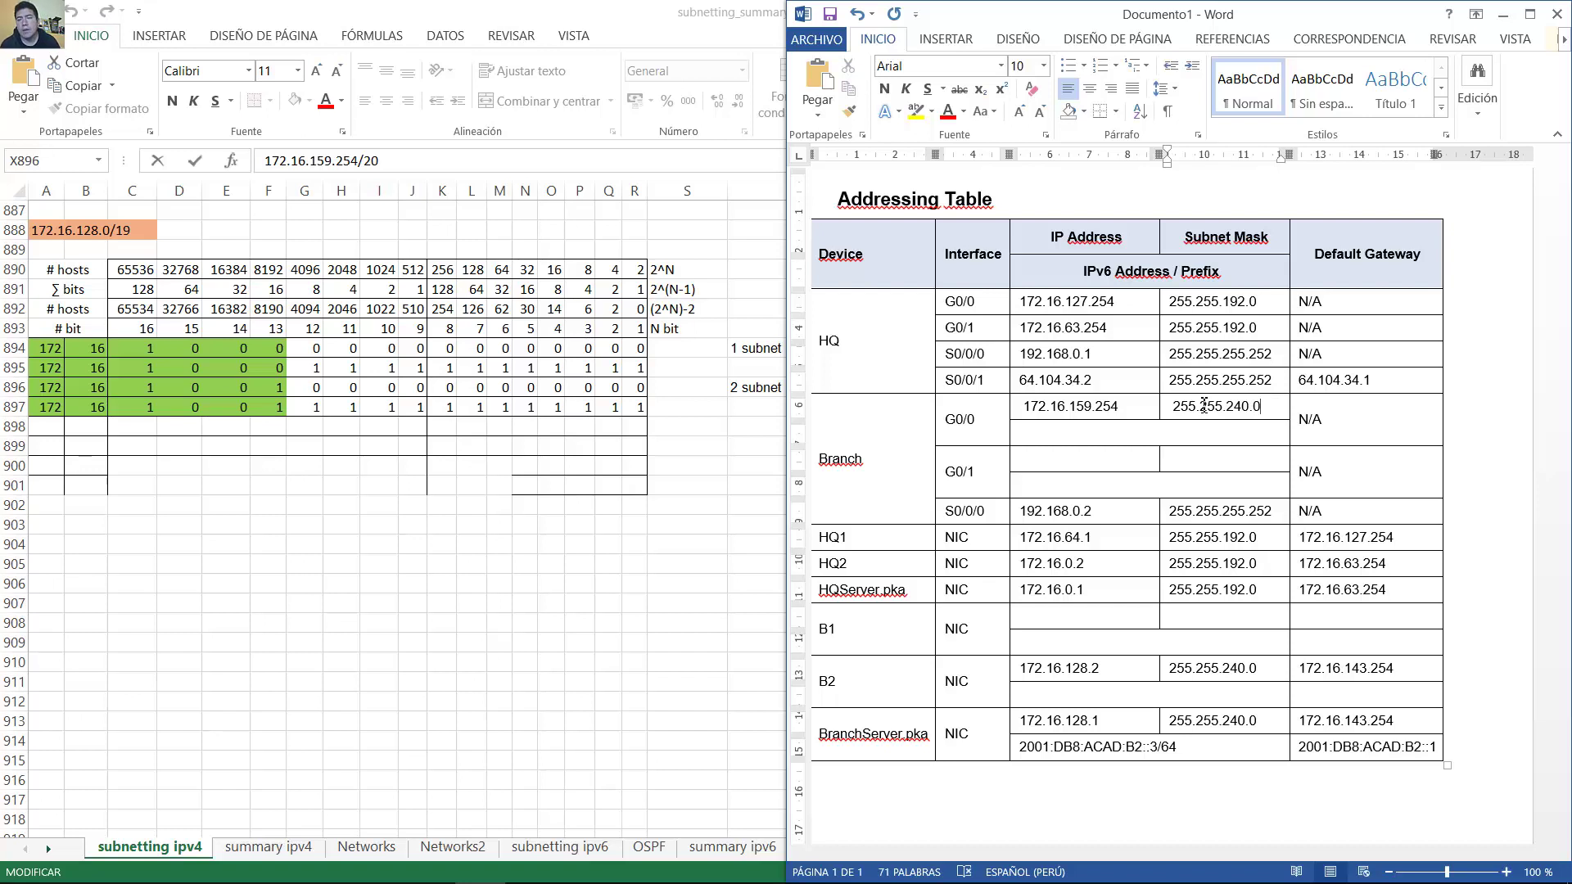
{"action": "key", "text": "Down"}
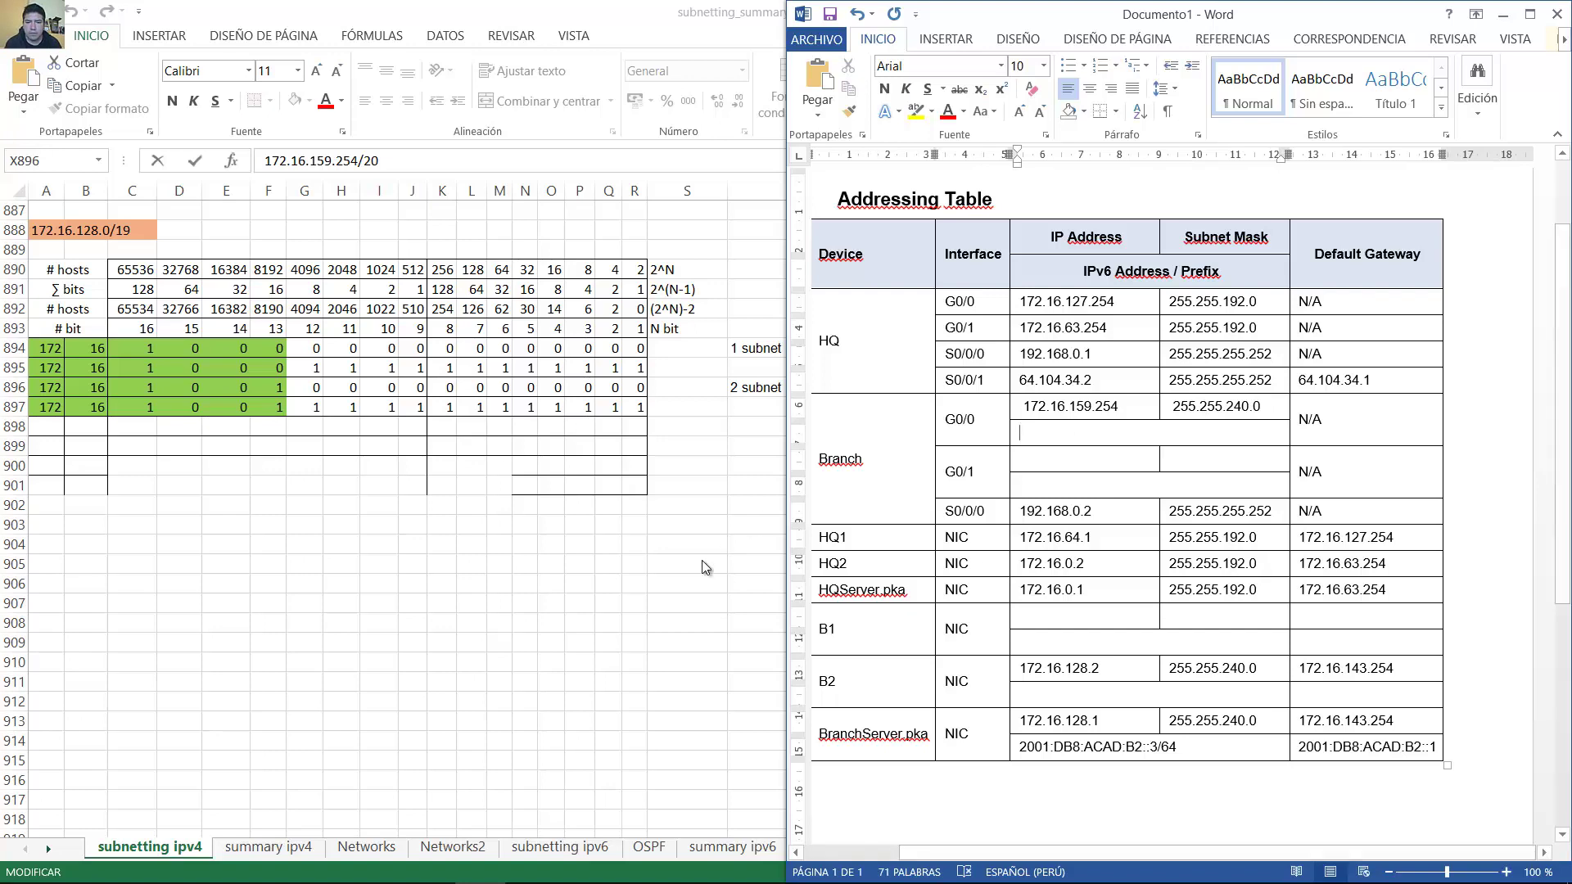
Switch to the Packet Tracer activity instructions and read the requirement for Branch's Gigabit Ethernet 0/1 address
{"action": "mouse_move", "coordinate": [442, 880]}
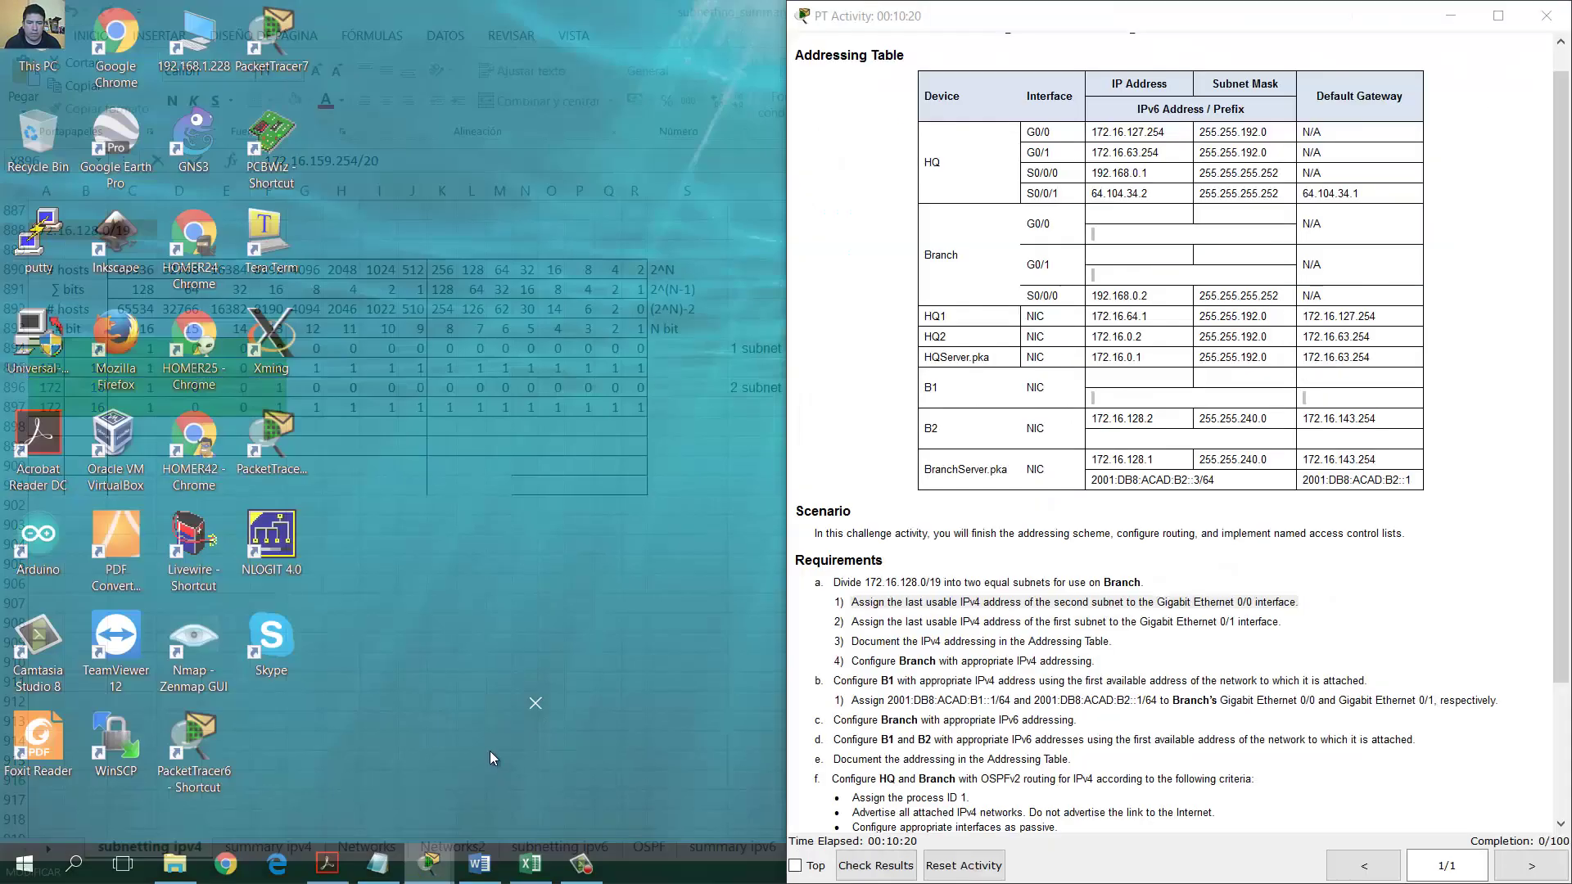
{"action": "left_click", "coordinate": [468, 788]}
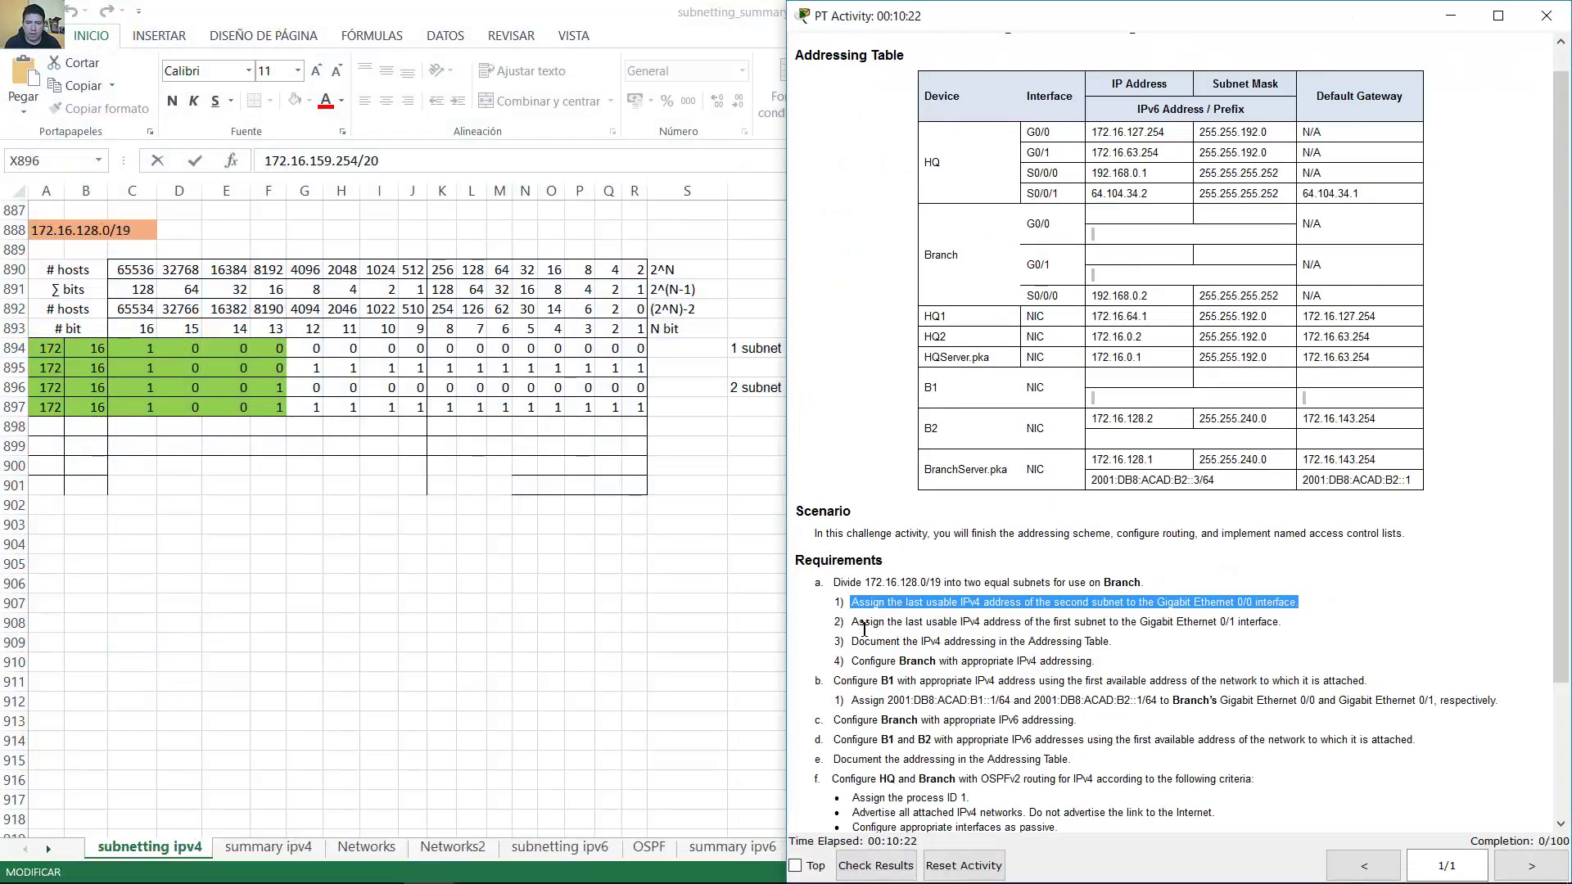
{"action": "left_click_drag", "start_coordinate": [858, 623], "coordinate": [1268, 622]}
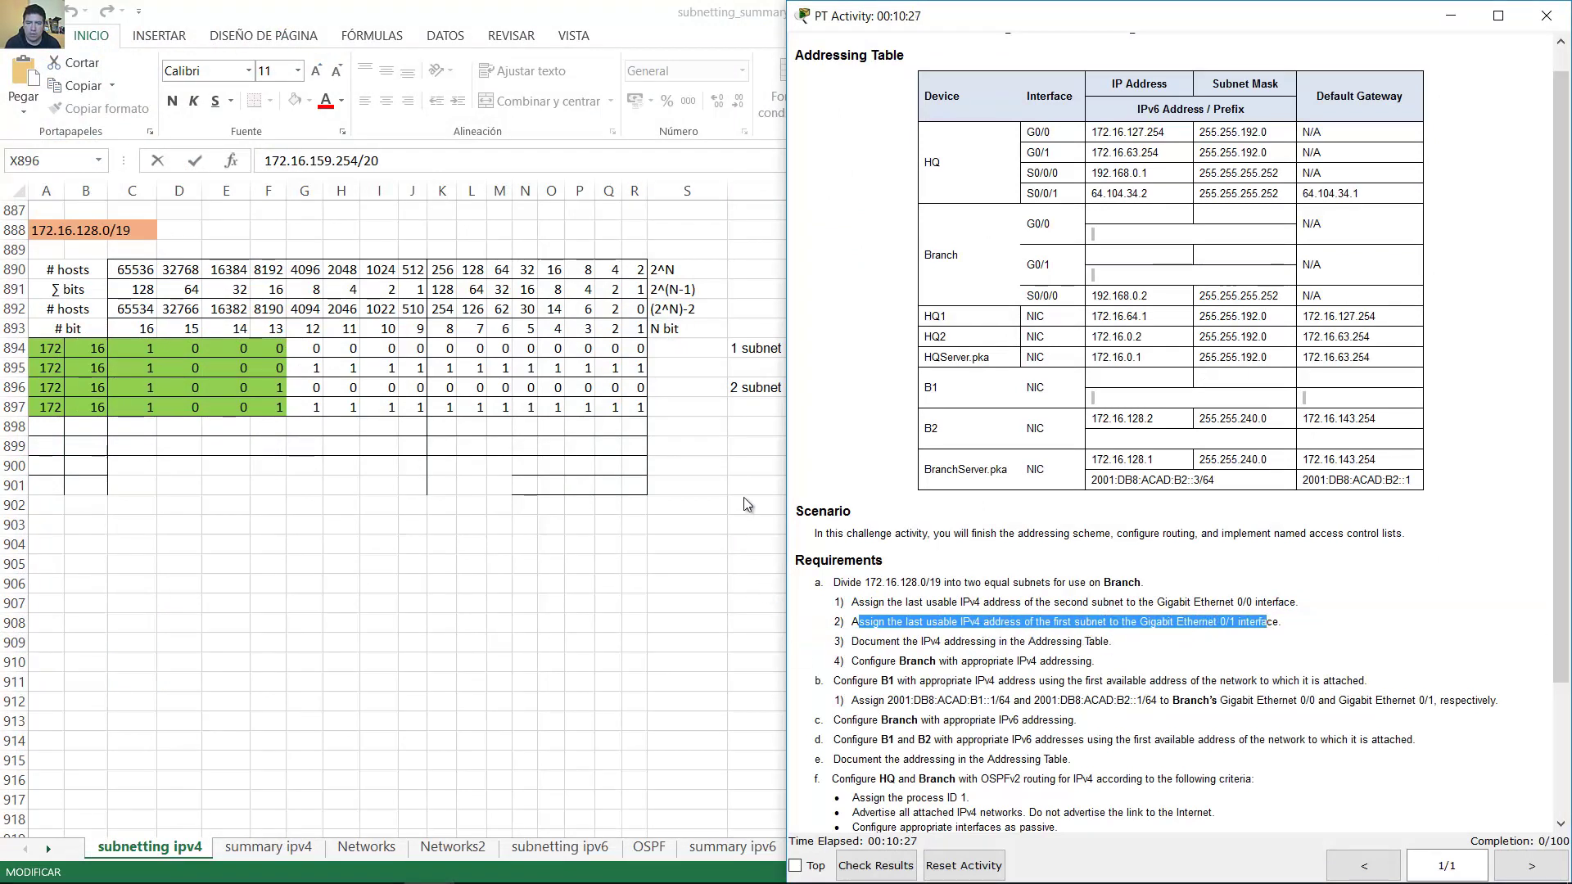
Return to Excel and copy the first subnet's last address 172.16.143.254 from X894 without its prefix length
{"action": "key", "text": "alt+Tab"}
{"action": "left_click", "coordinate": [1326, 348]}
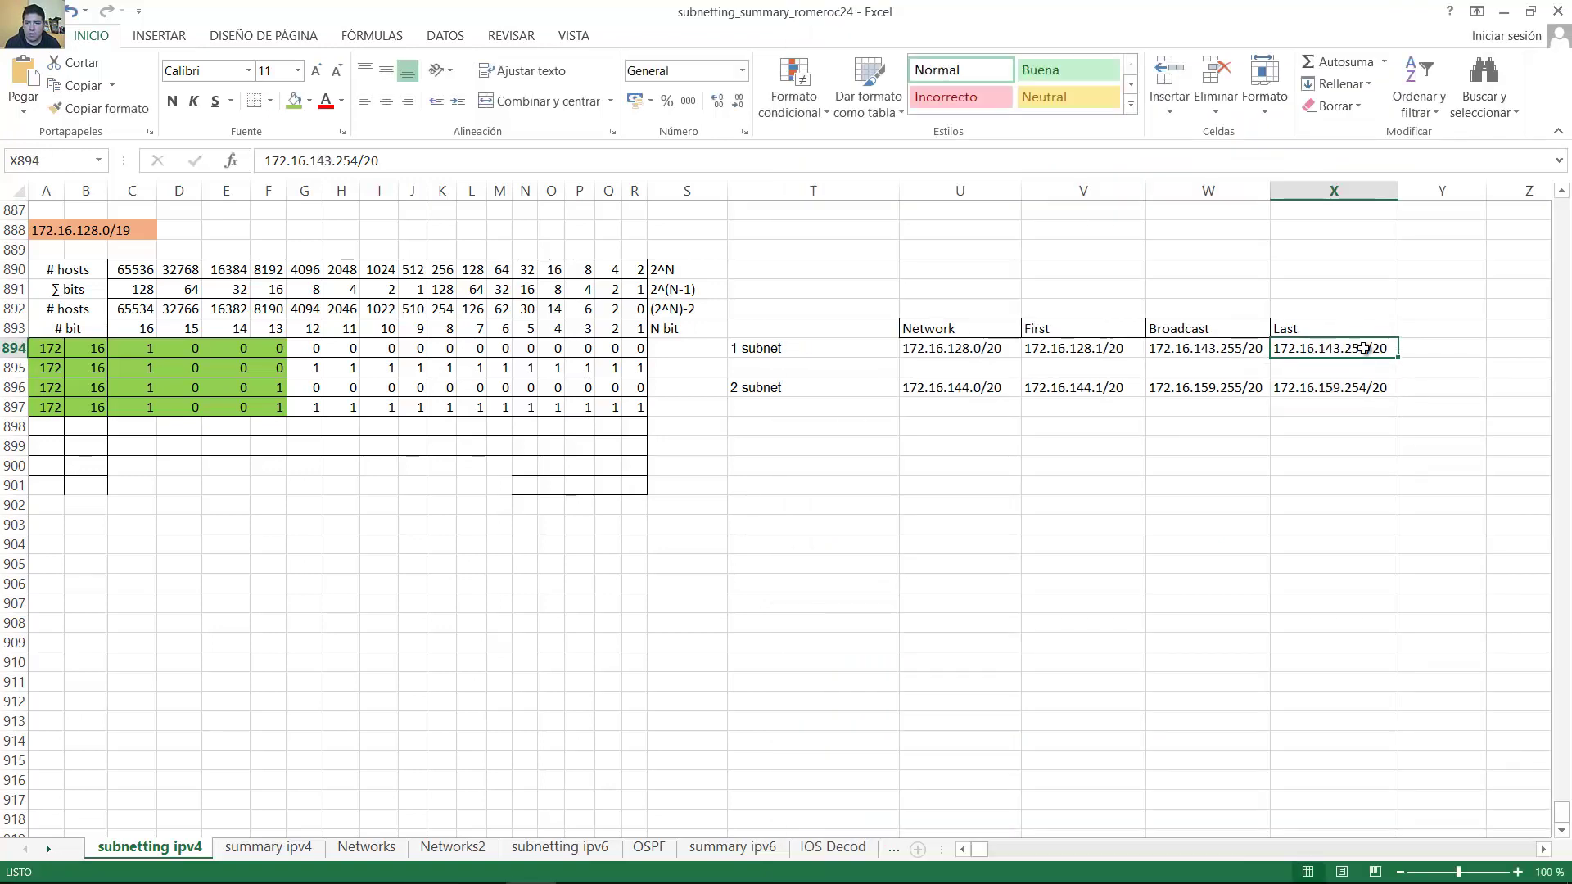
{"action": "double_click", "coordinate": [1365, 348]}
{"action": "left_click_drag", "start_coordinate": [1368, 348], "coordinate": [1274, 348]}
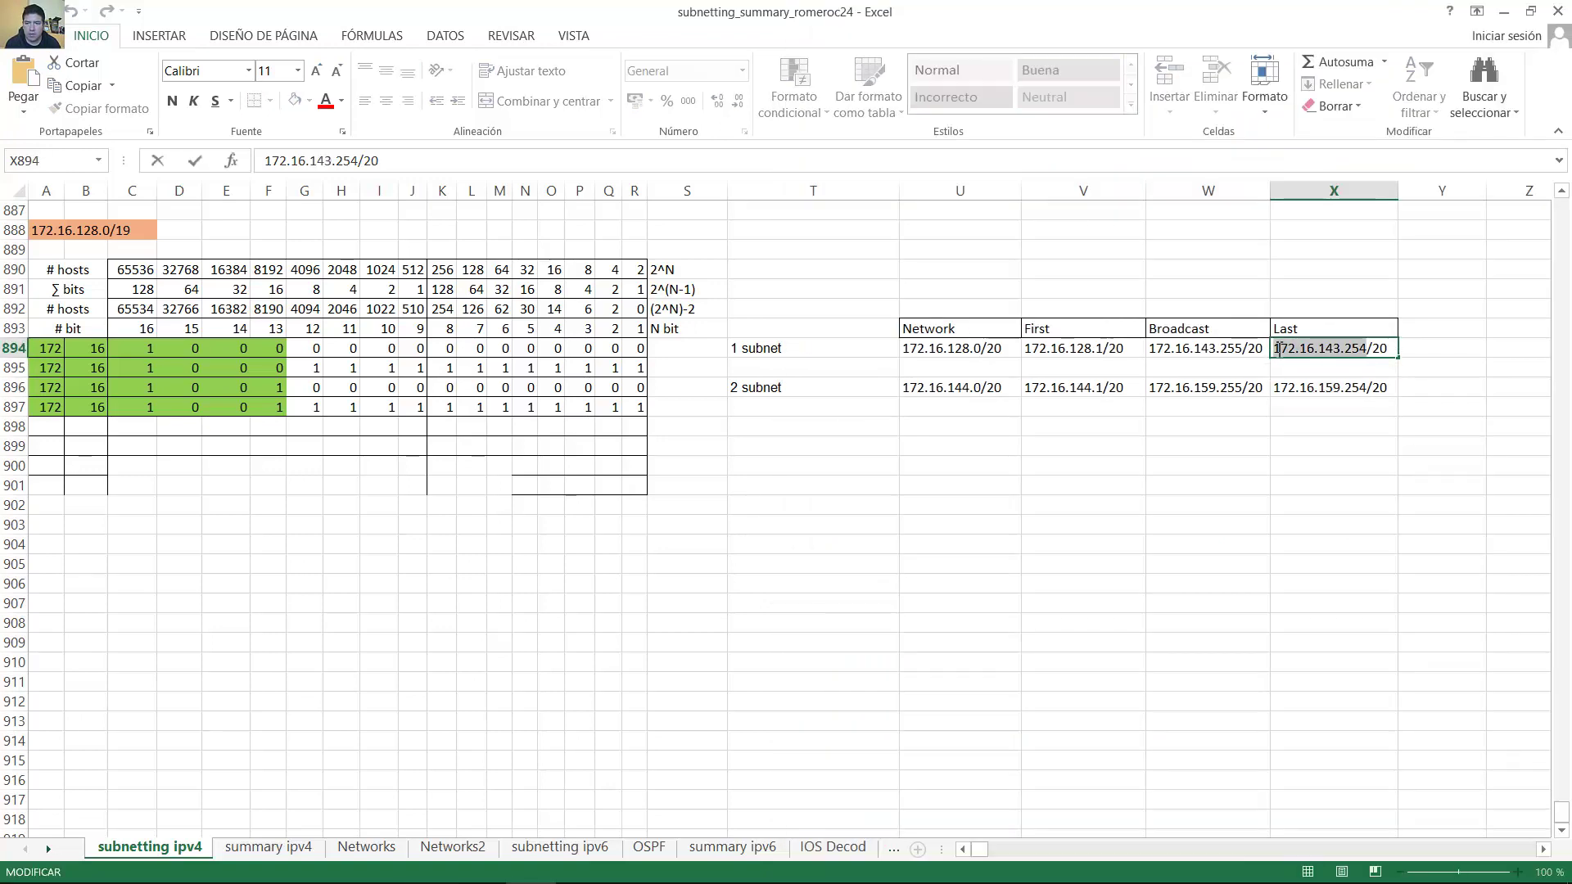
{"action": "right_click", "coordinate": [1276, 349]}
{"action": "left_click", "coordinate": [1327, 388]}
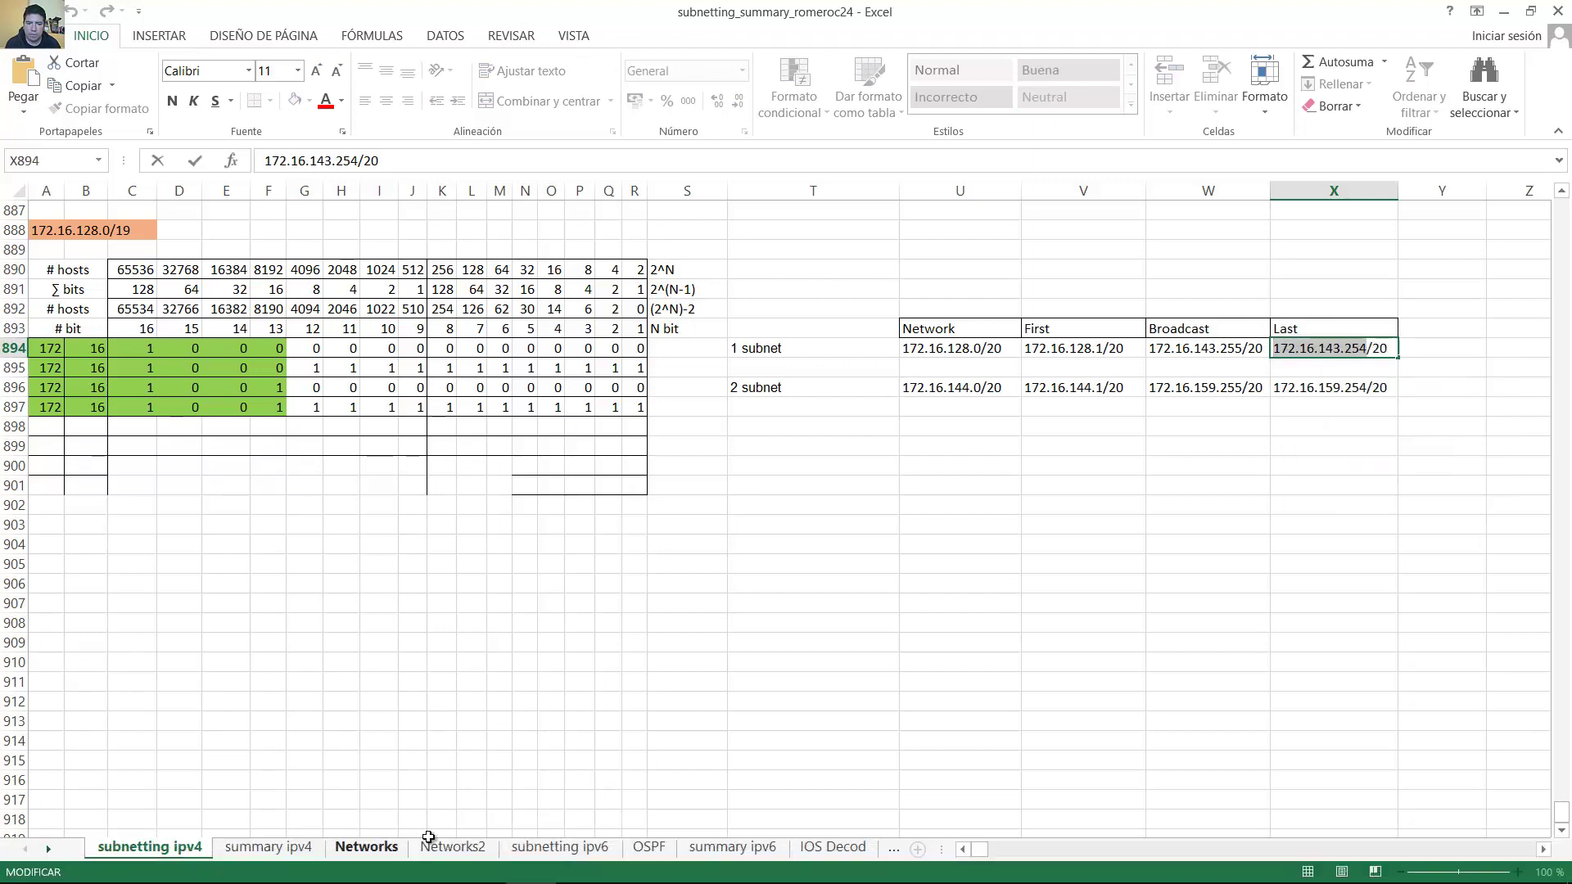
Switch to the Word addressing table and paste 172.16.143.254 as Branch G0/1's IP address
{"action": "left_click", "coordinate": [482, 868]}
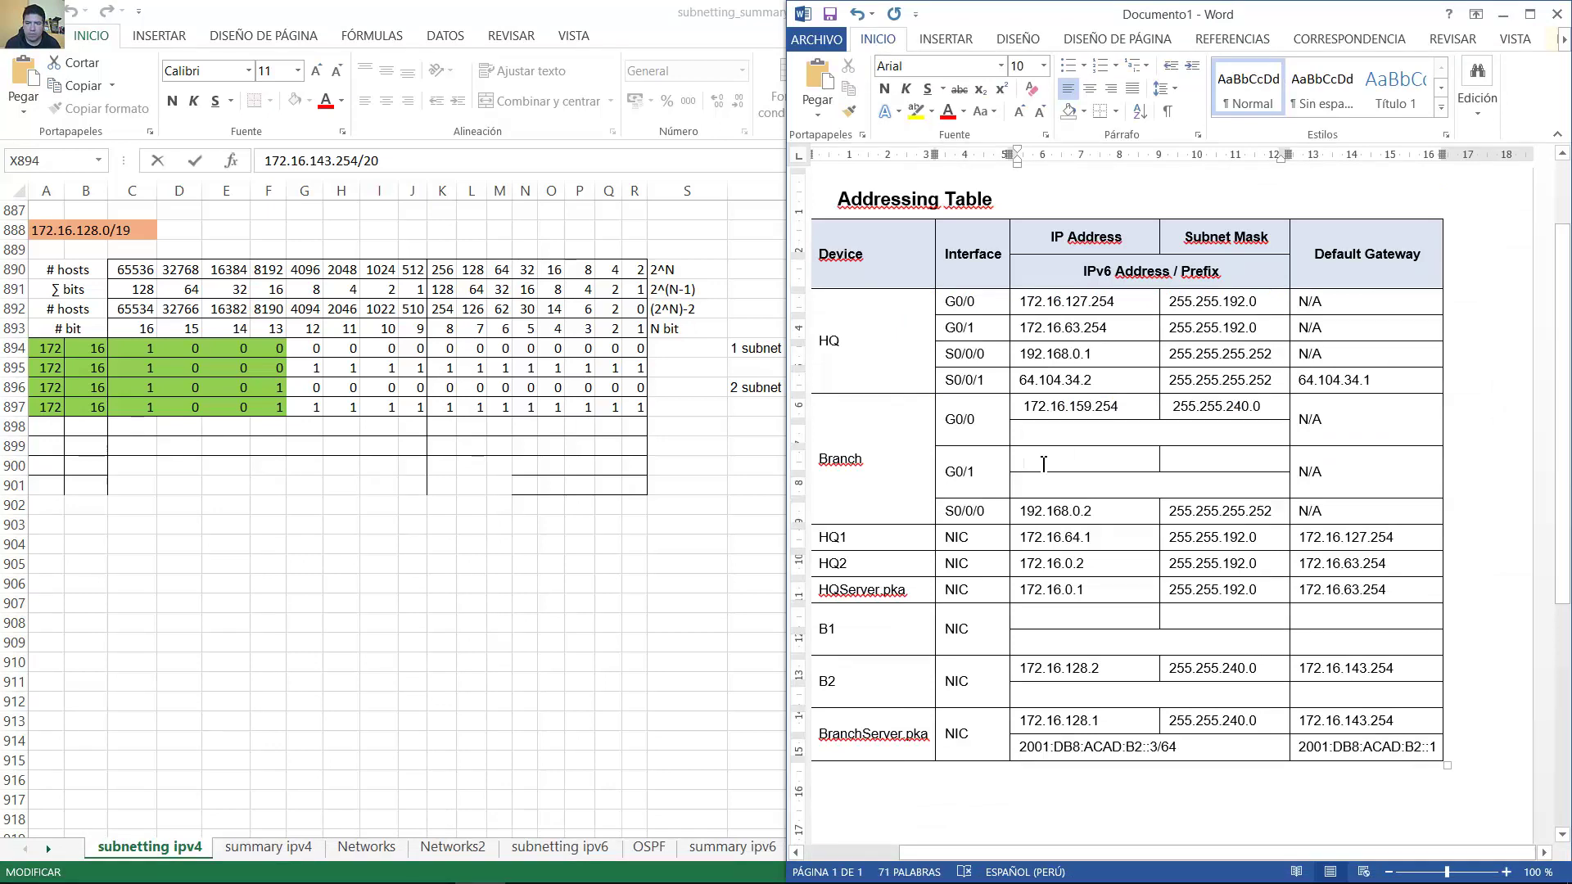
{"action": "right_click", "coordinate": [1044, 465]}
{"action": "left_click", "coordinate": [1080, 560]}
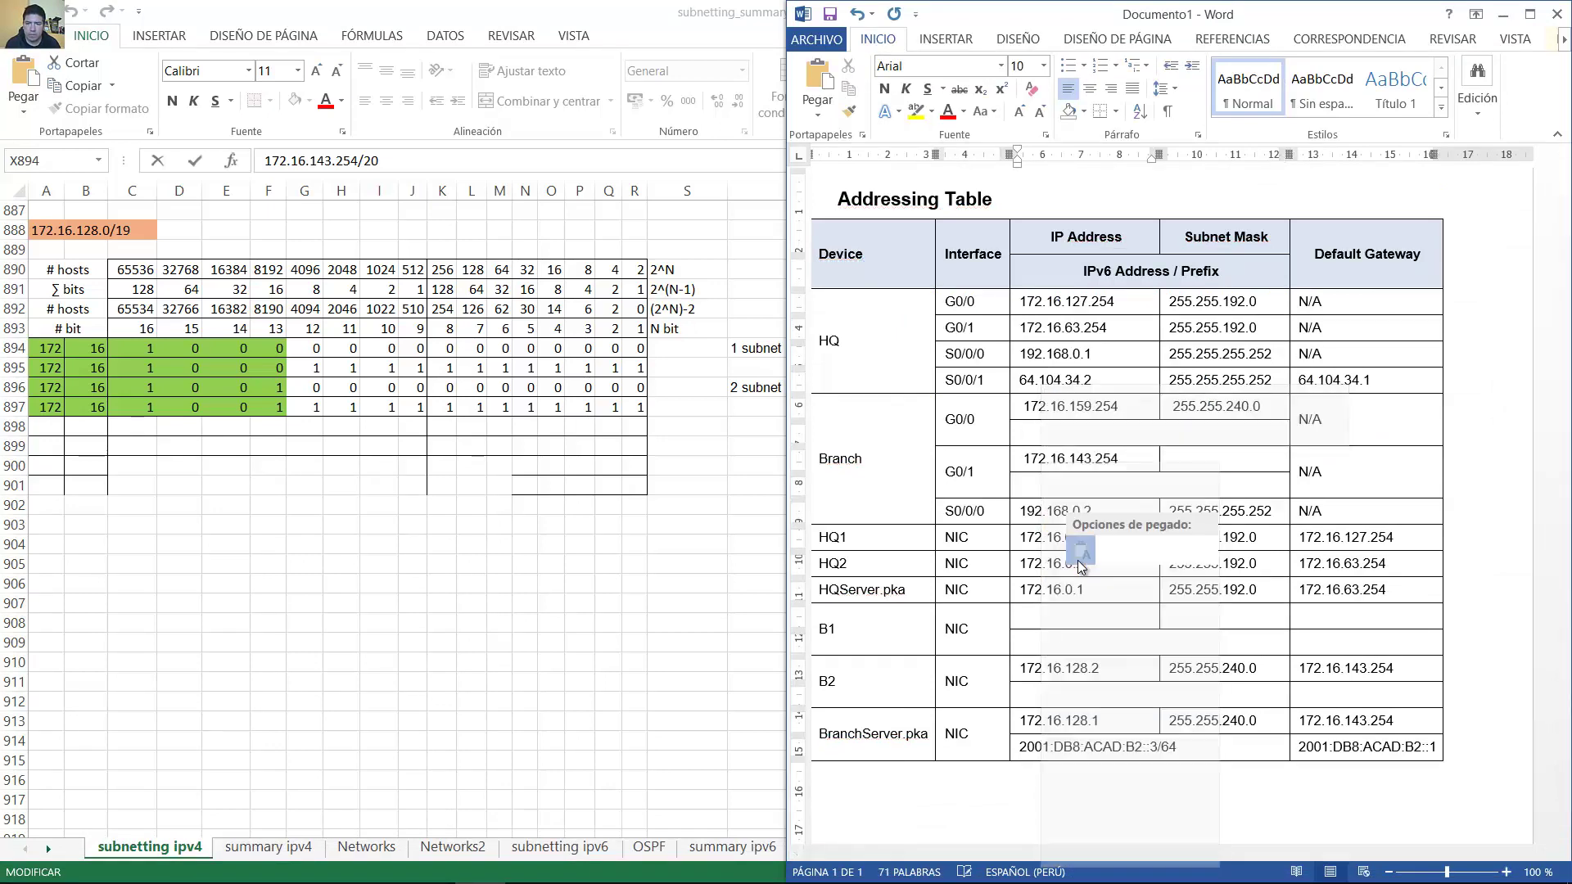
Enter 255.255.240.0 as the subnet mask for Branch G0/1 in the addressing table
{"action": "left_click", "coordinate": [1187, 464]}
{"action": "type", "text": "255.255.240.0"}
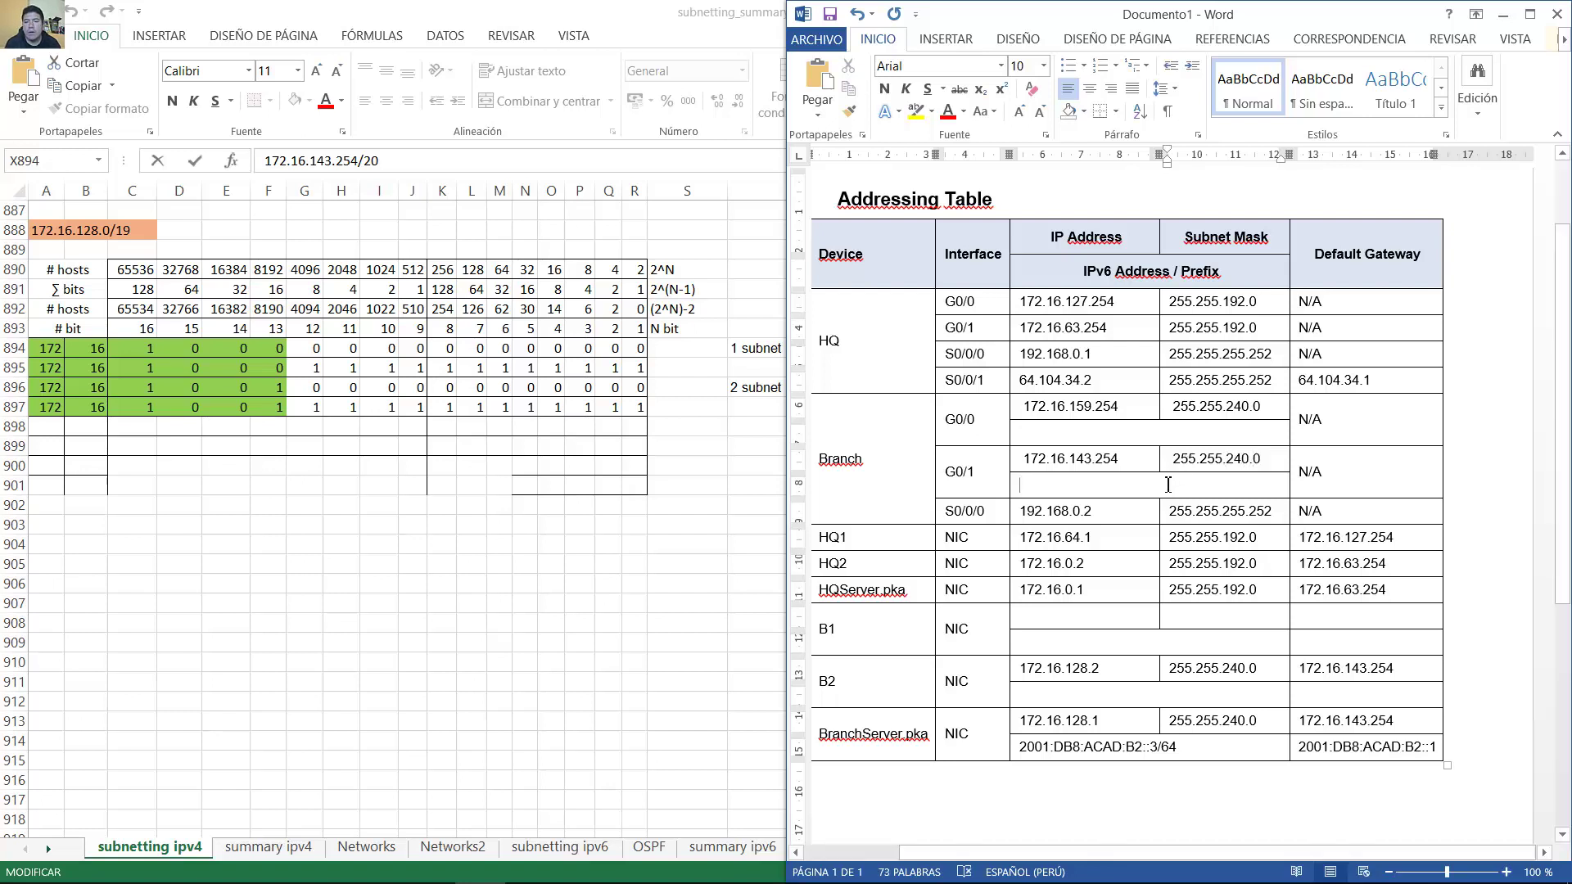
Switch to the Packet Tracer activity instructions and read the requirements for documenting the IPv4 addressing and configuring Branch with it
{"action": "left_click", "coordinate": [428, 864]}
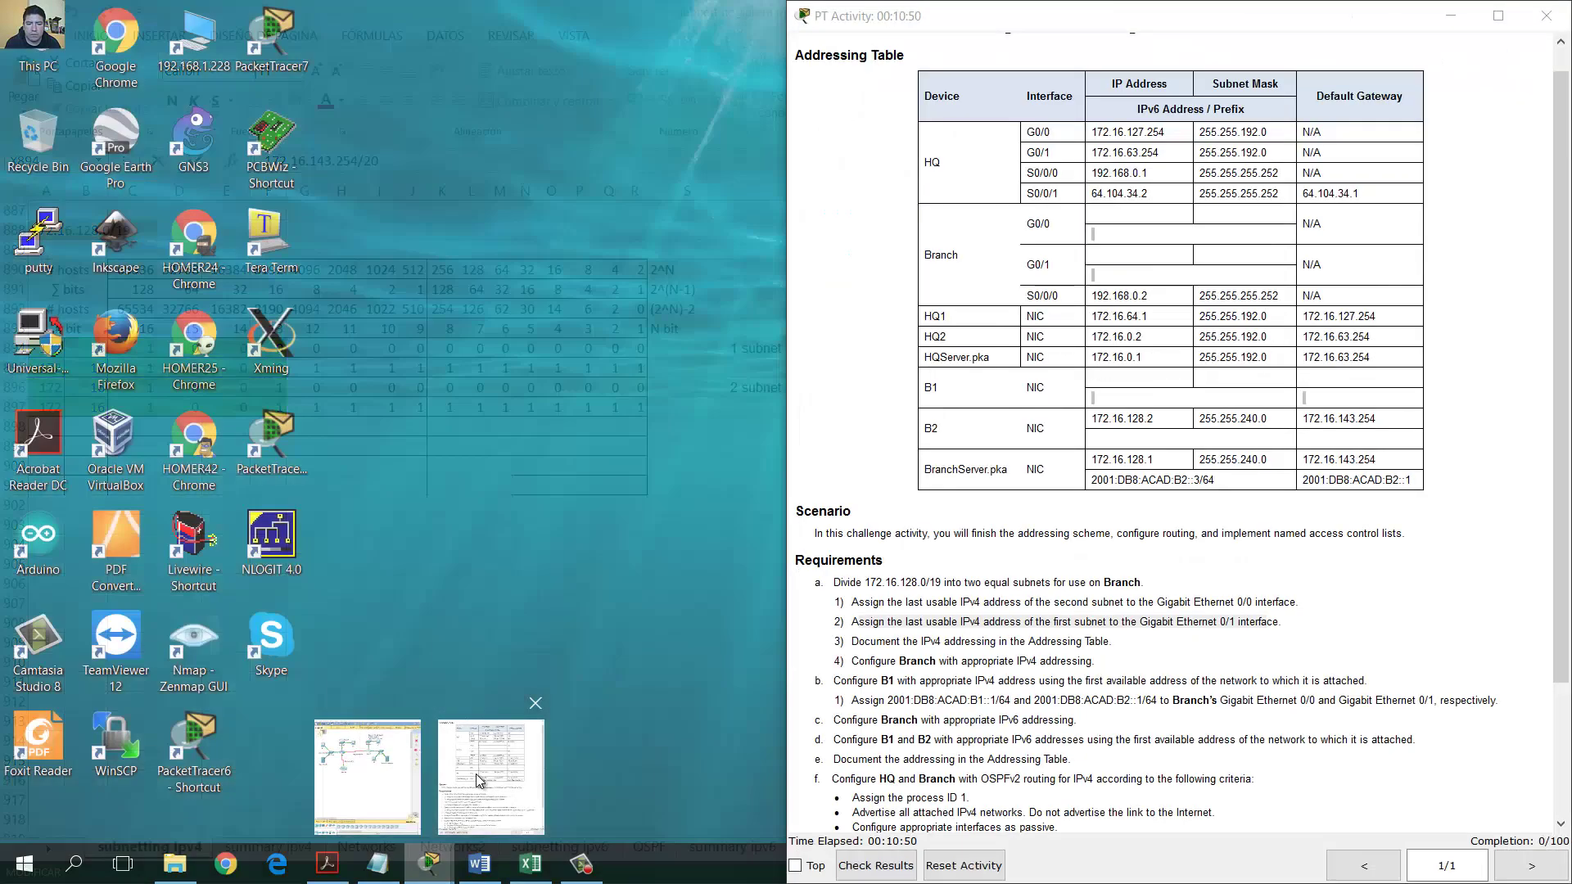
{"action": "left_click", "coordinate": [460, 808]}
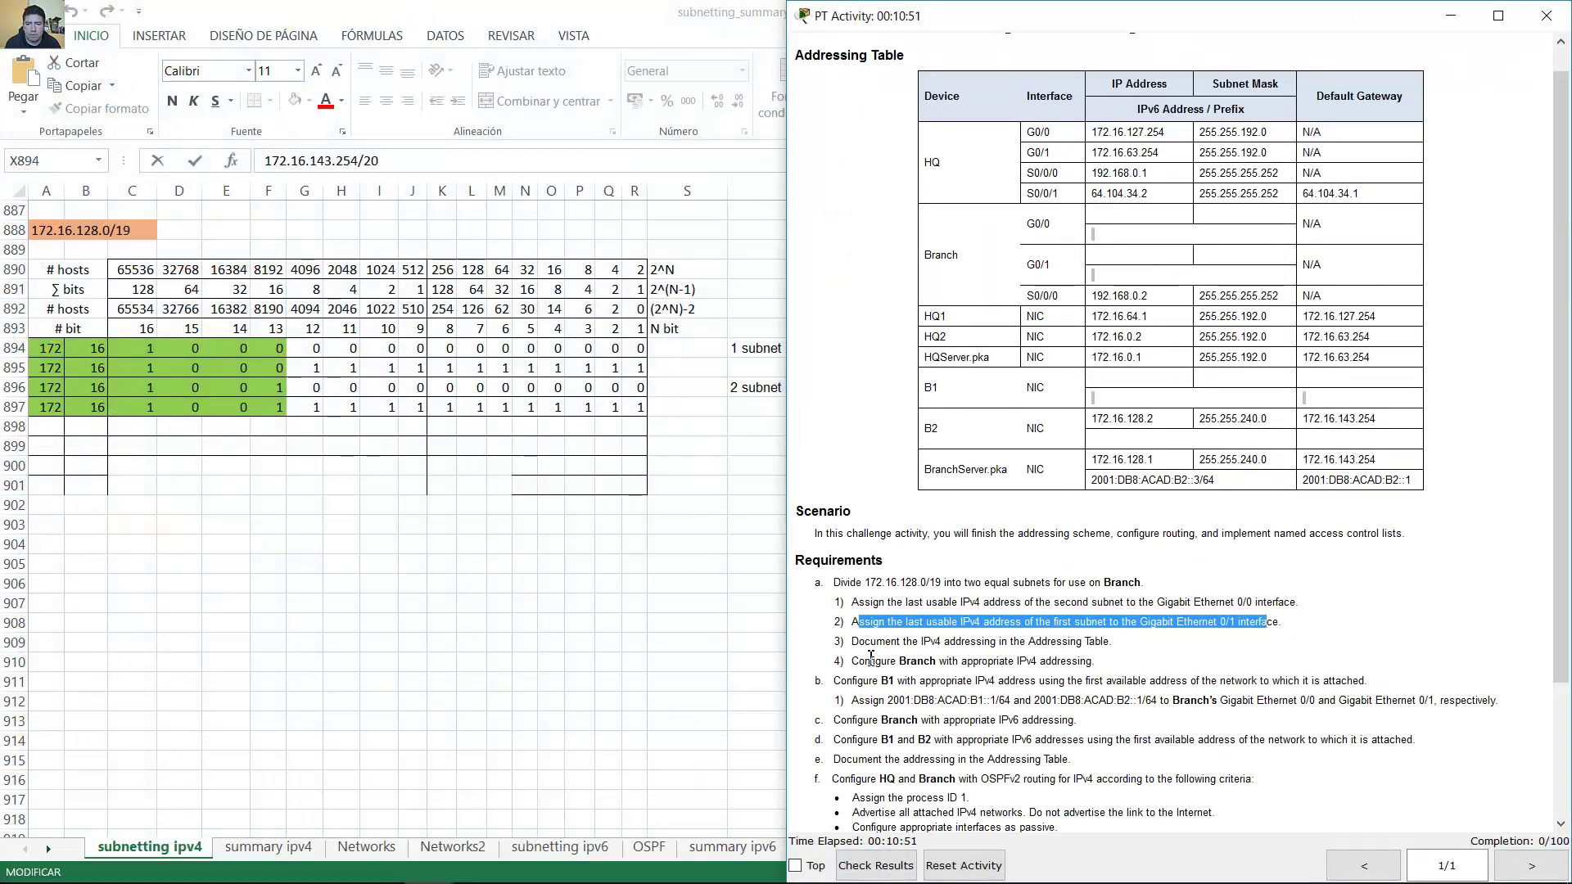
{"action": "left_click_drag", "start_coordinate": [858, 641], "coordinate": [1096, 645]}
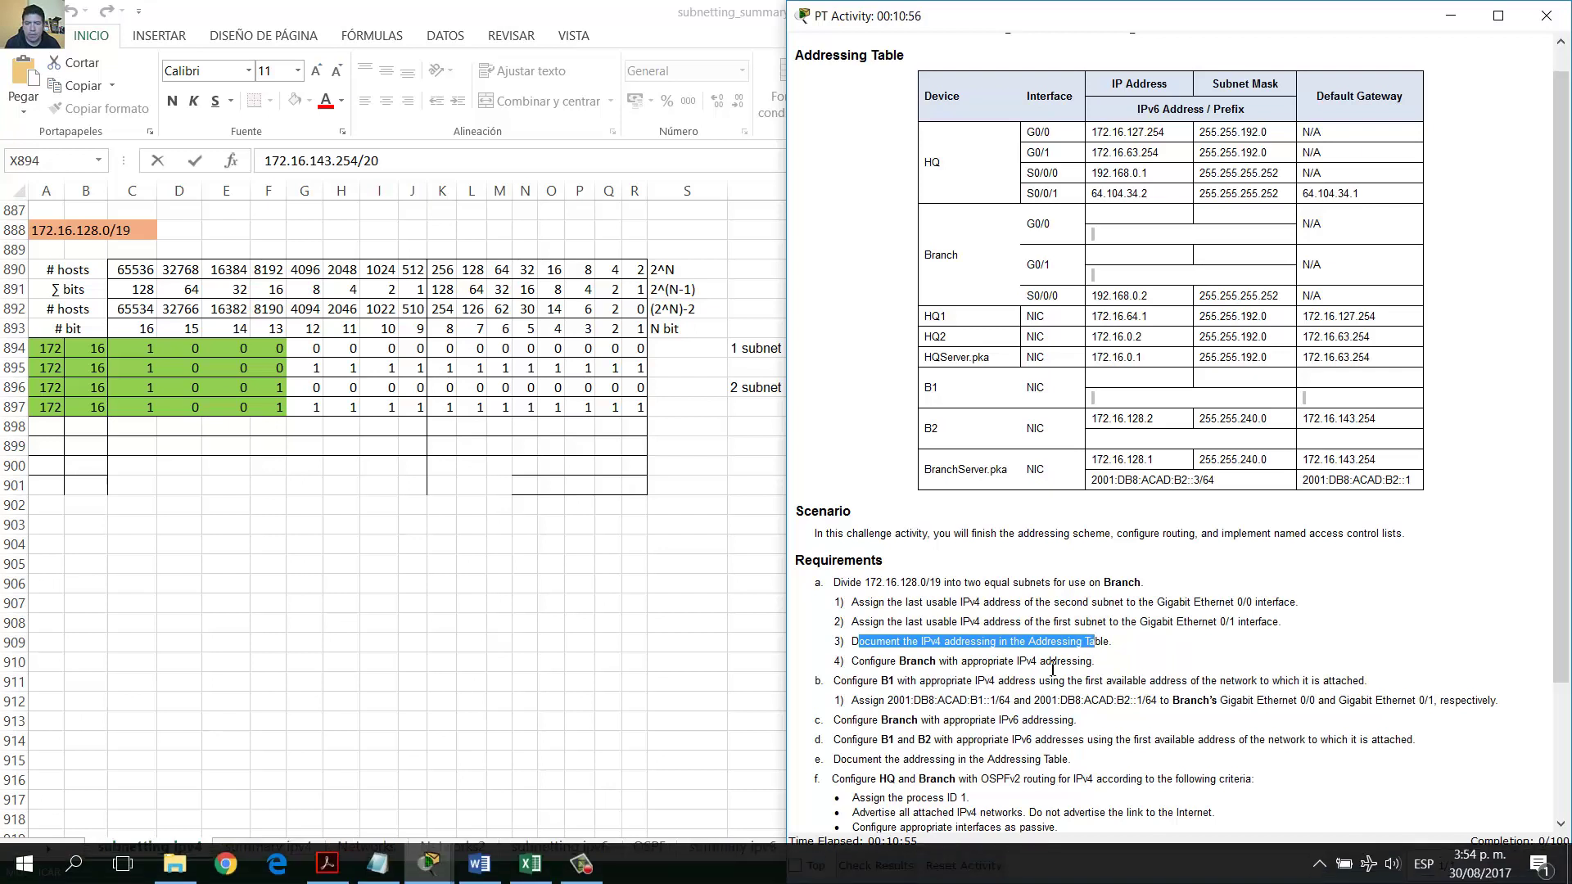
{"action": "left_click", "coordinate": [881, 663]}
{"action": "left_click_drag", "start_coordinate": [858, 663], "coordinate": [1144, 654]}
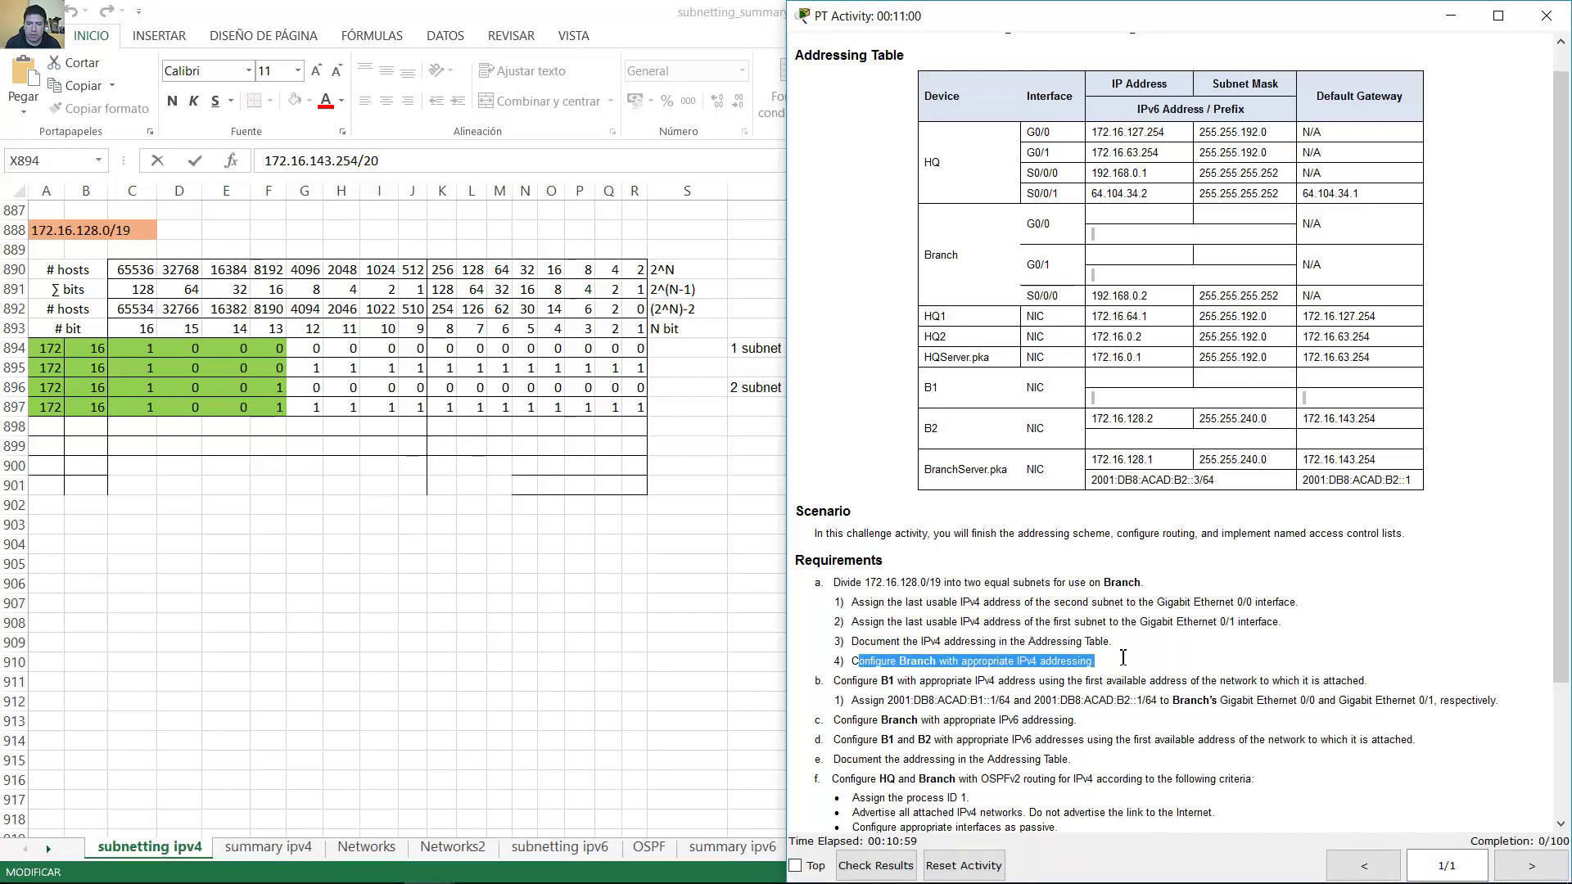
Show the Packet Tracer topology beside the Word addressing table and open Branch's command line in a widened window below the topology
{"action": "left_click", "coordinate": [429, 864]}
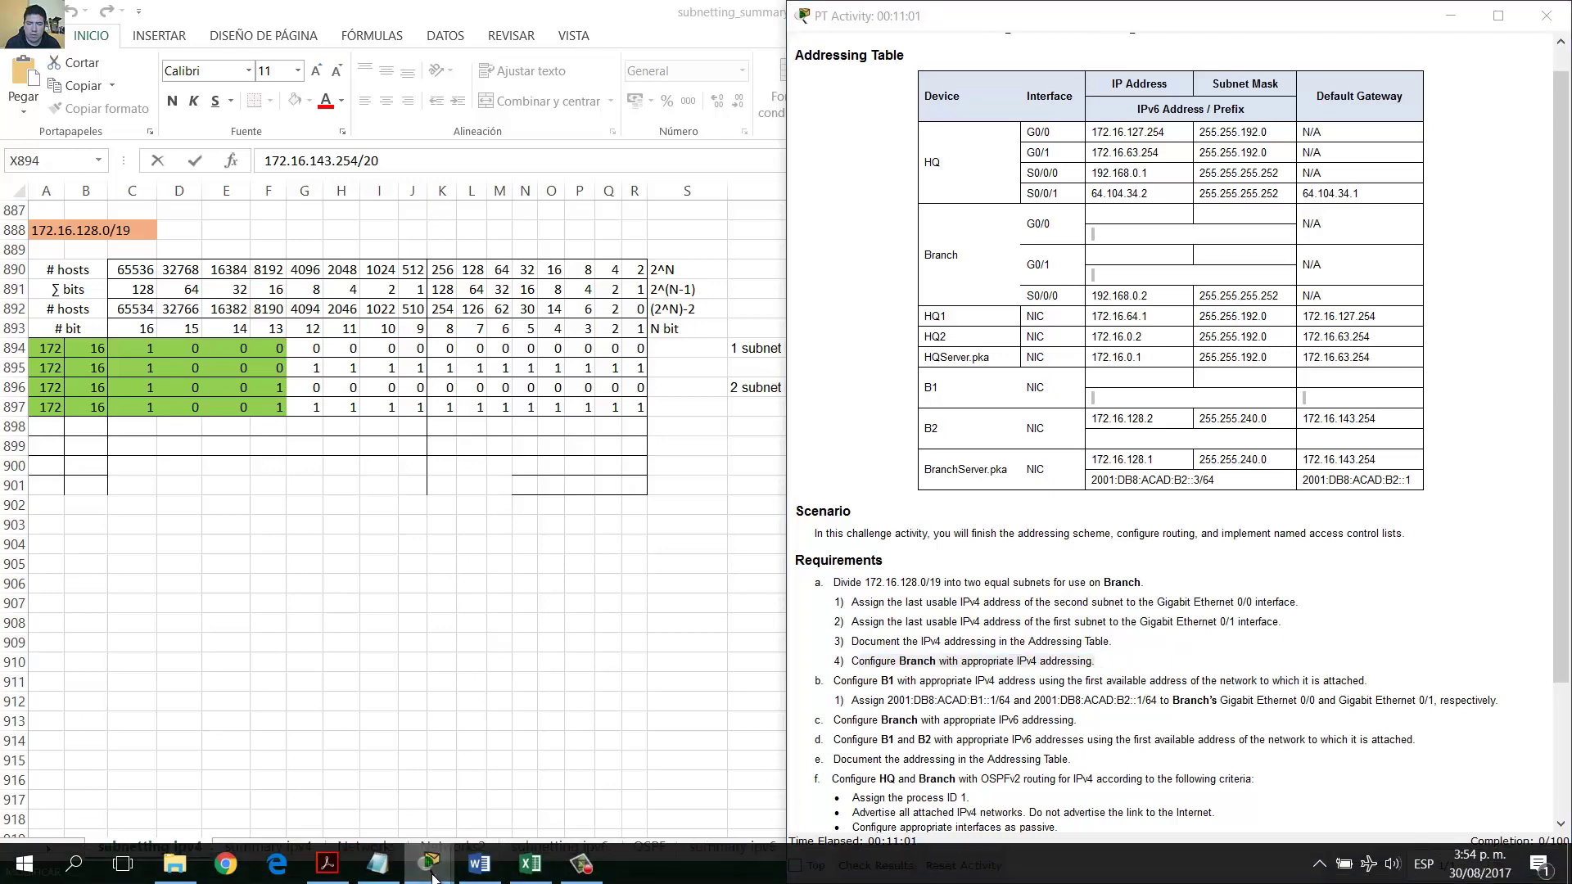
{"action": "left_click", "coordinate": [371, 809]}
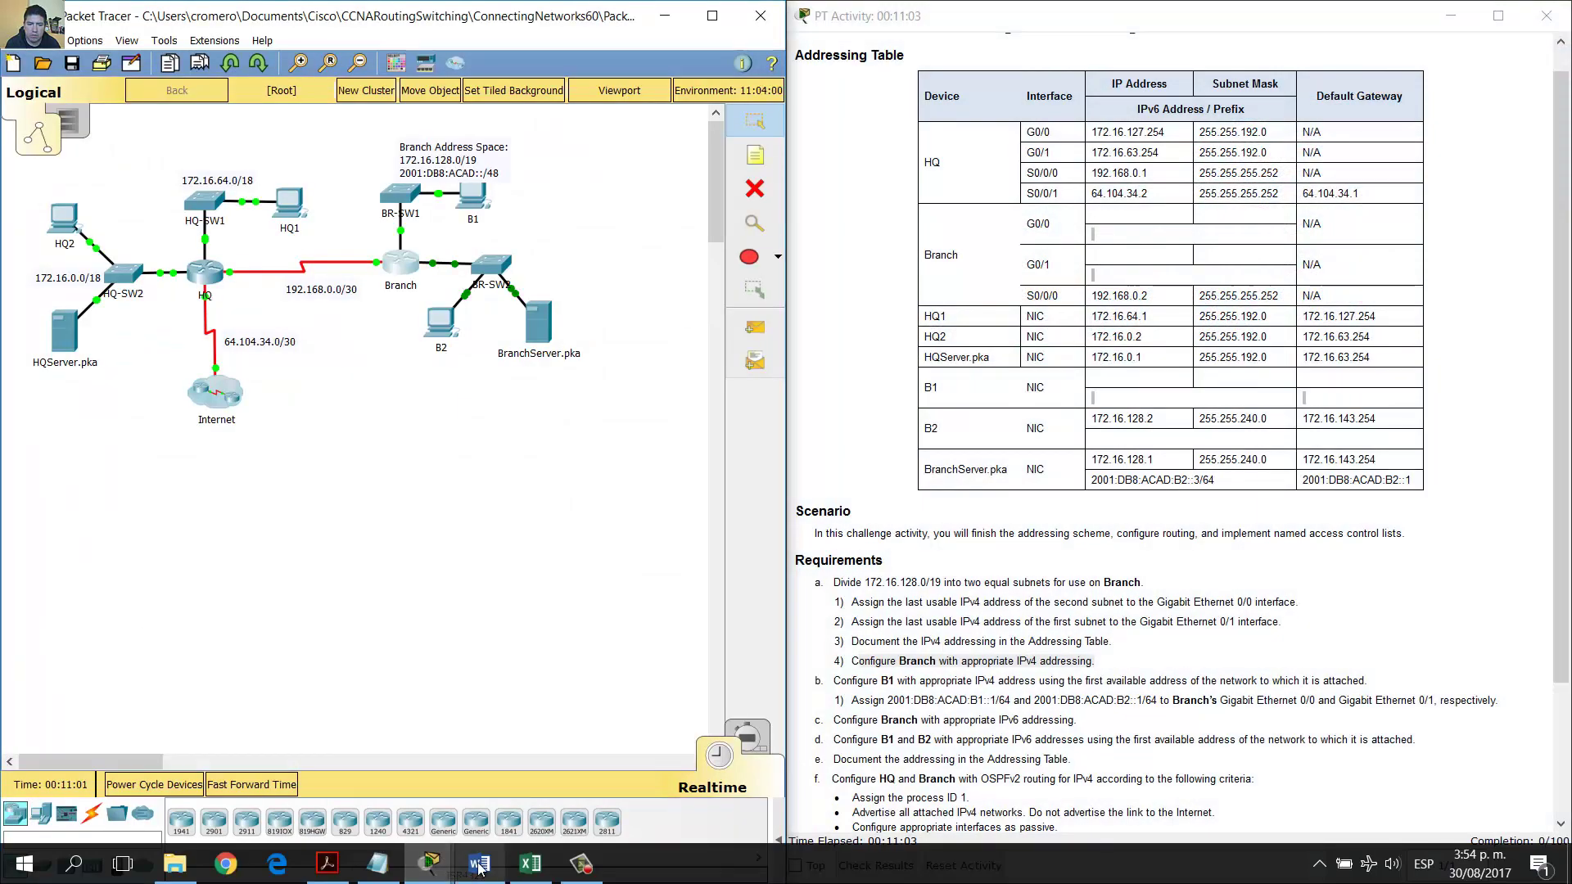
{"action": "left_click", "coordinate": [479, 864]}
{"action": "left_click", "coordinate": [380, 469]}
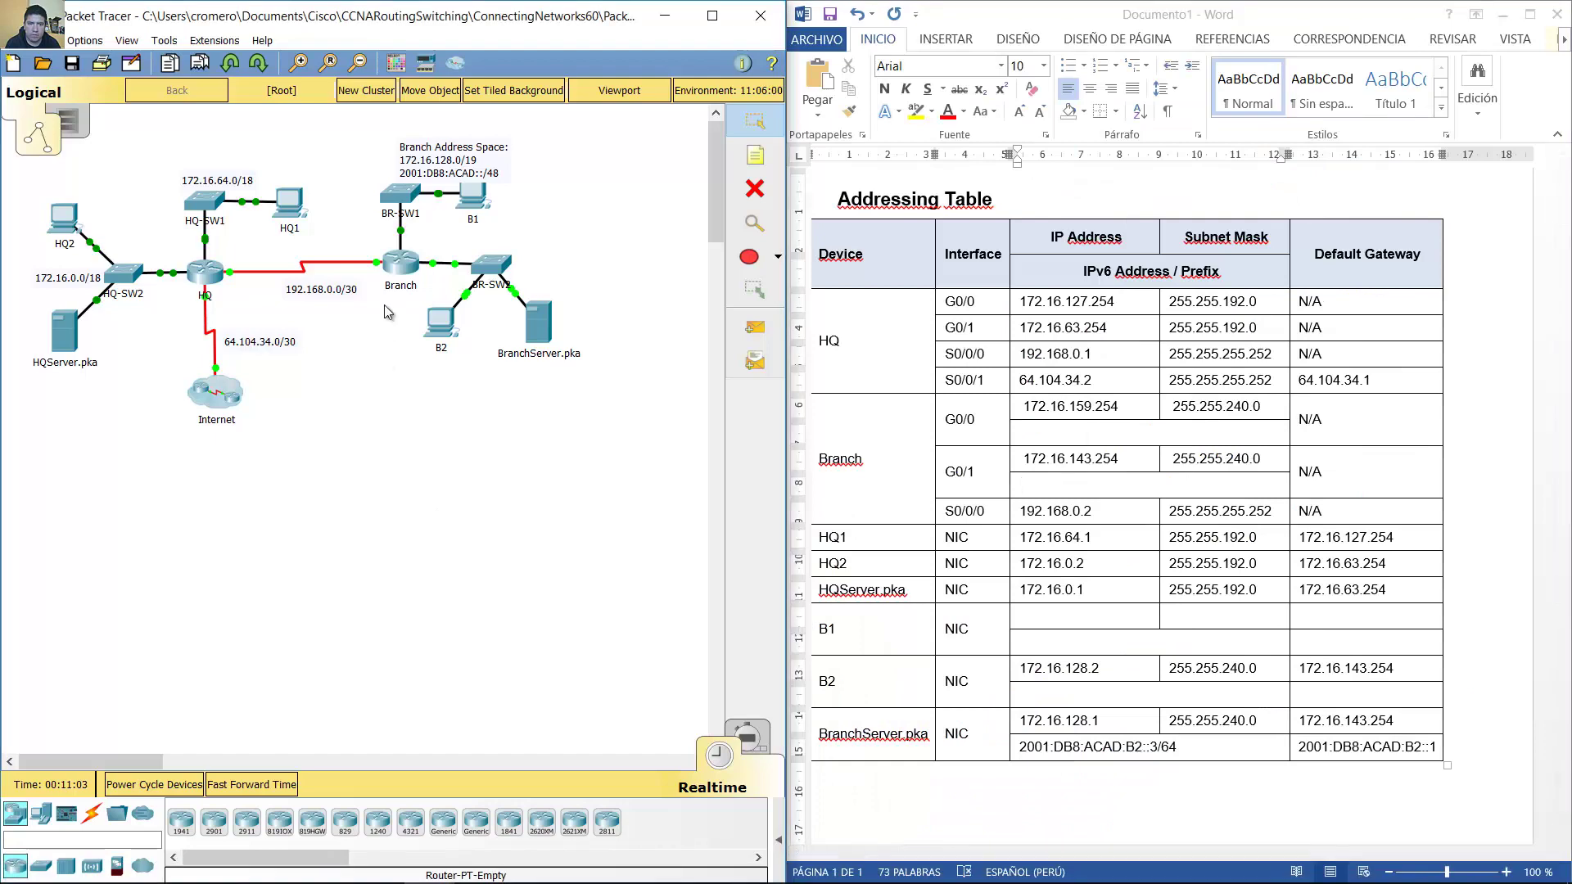
{"action": "left_click", "coordinate": [407, 273]}
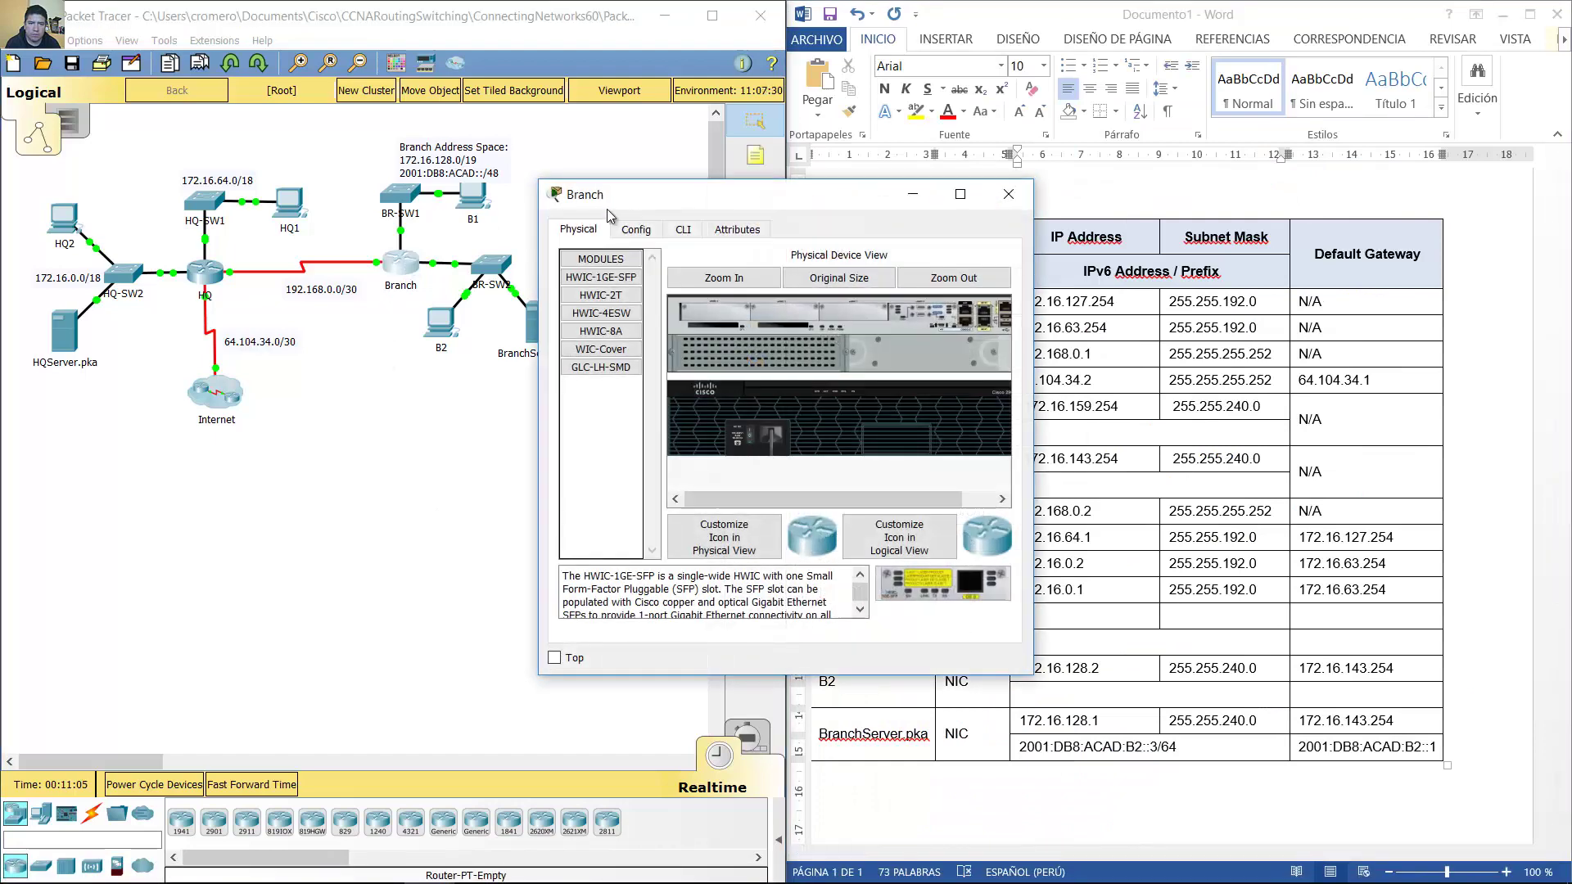
{"action": "left_click_drag", "start_coordinate": [642, 217], "coordinate": [107, 418]}
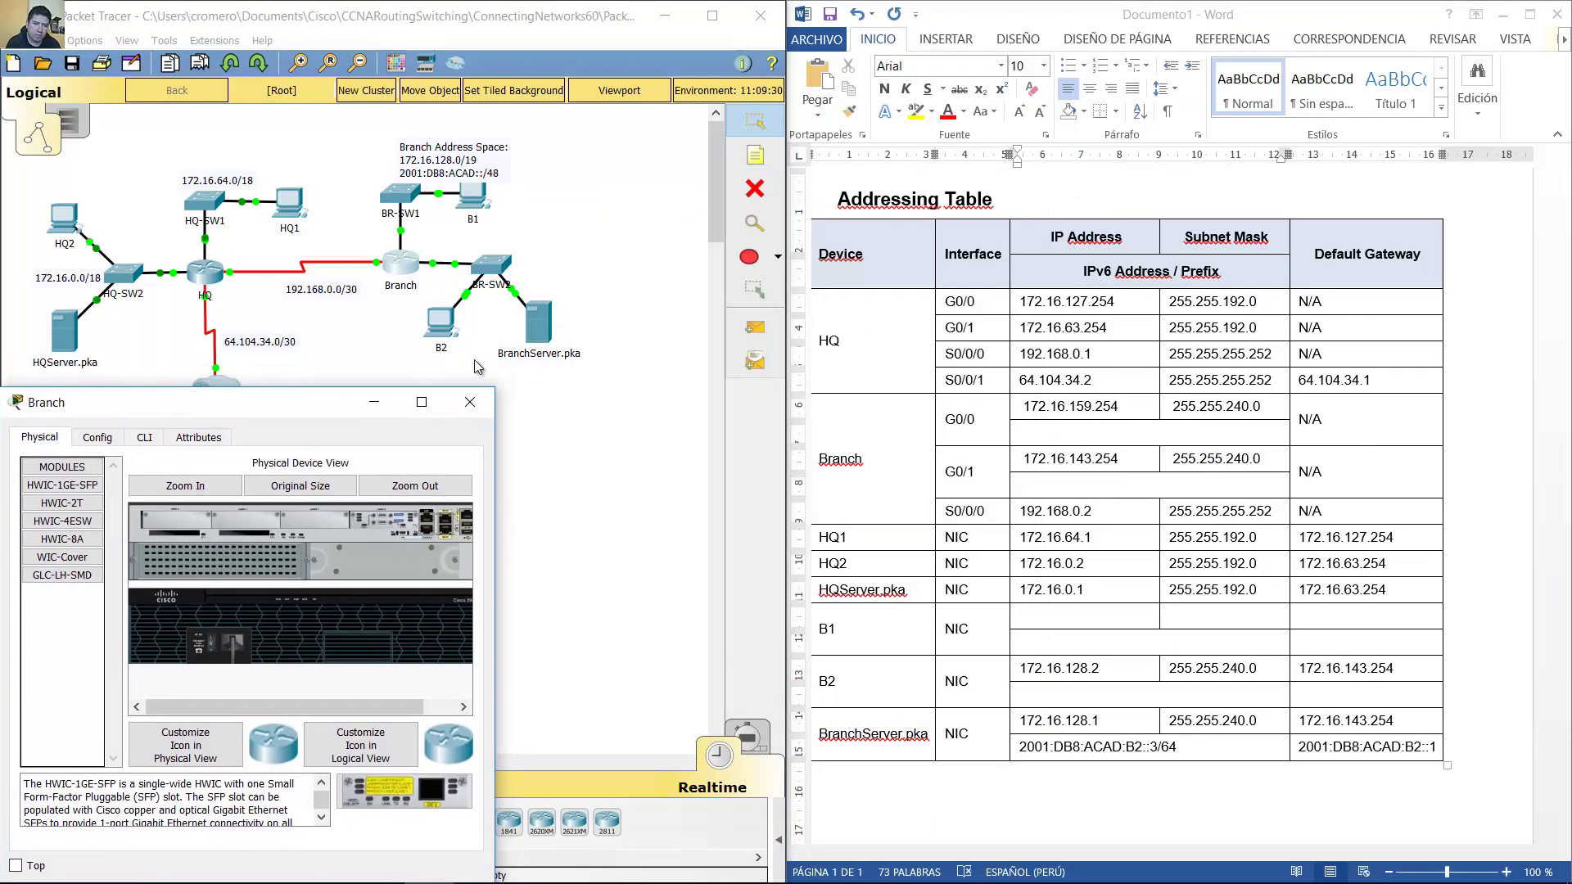
{"action": "left_click_drag", "start_coordinate": [498, 394], "coordinate": [785, 497]}
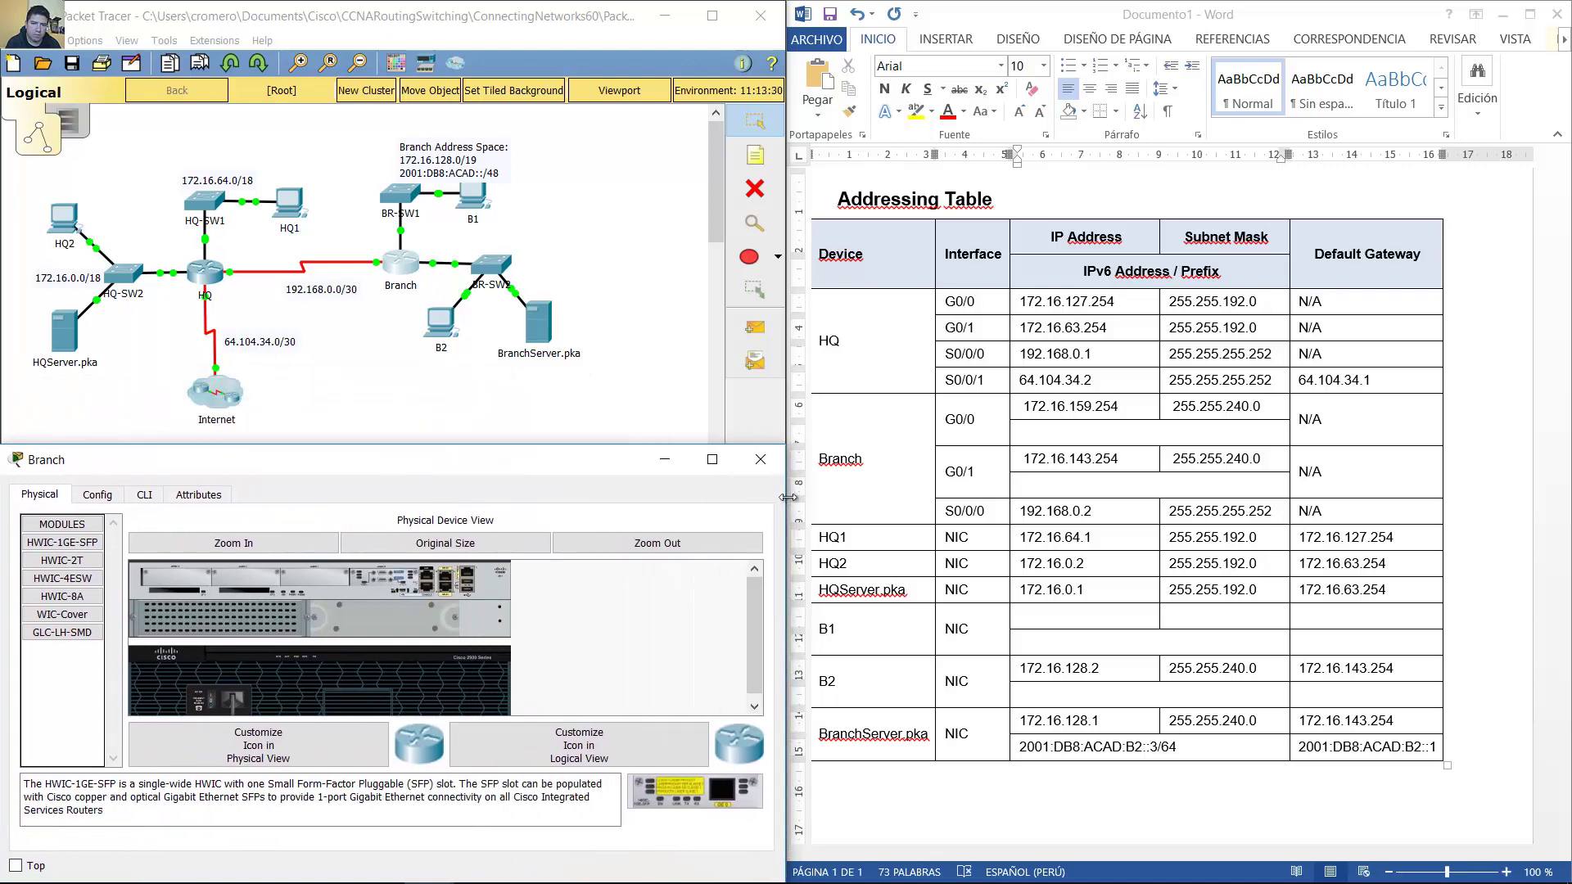
{"action": "left_click", "coordinate": [144, 494]}
{"action": "key", "text": "Return"}
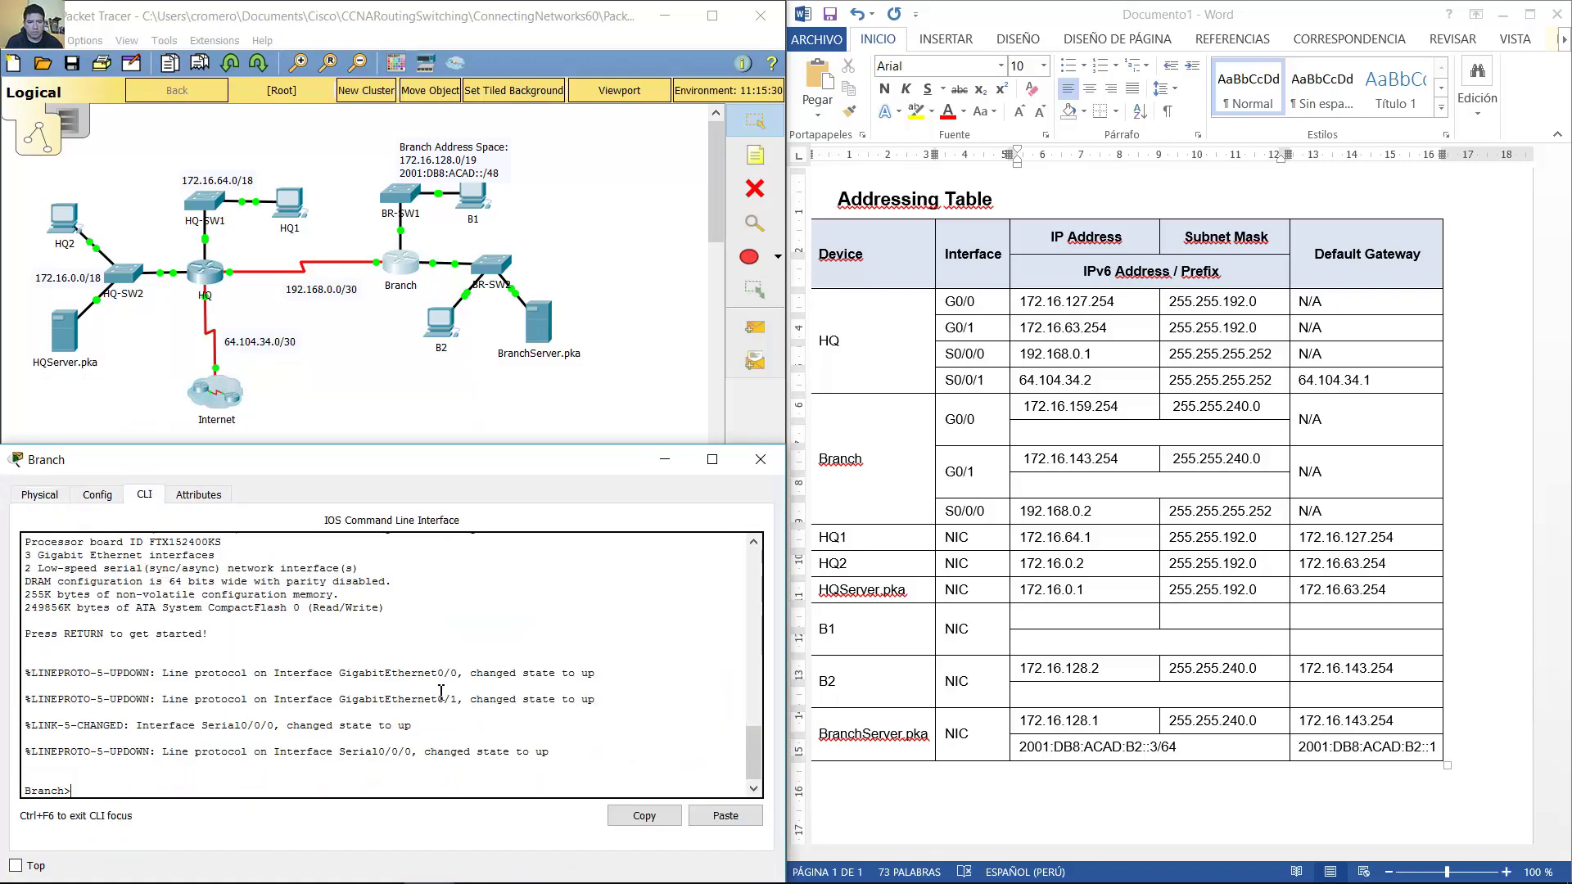
Enter global configuration mode on Branch and assign 172.16.159.254 255.255.240.0 to interface g0/0
{"action": "type", "text": "enable"}
{"action": "key", "text": "Return"}
{"action": "type", "text": "con"}
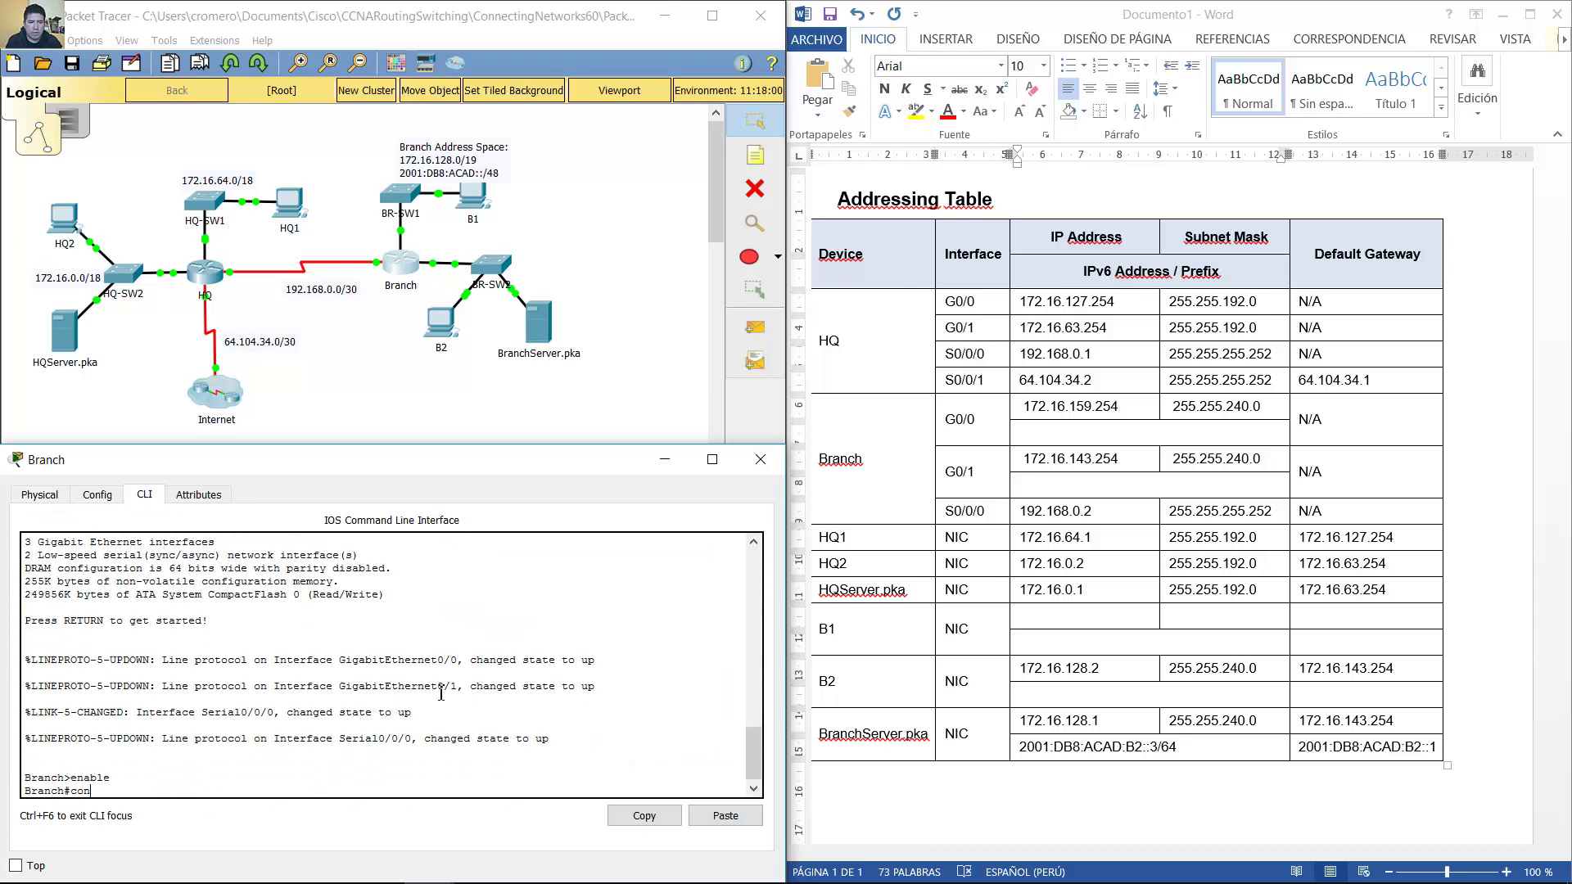
{"action": "type", "text": "f term"}
{"action": "key", "text": "Return"}
{"action": "type", "text": "int "}
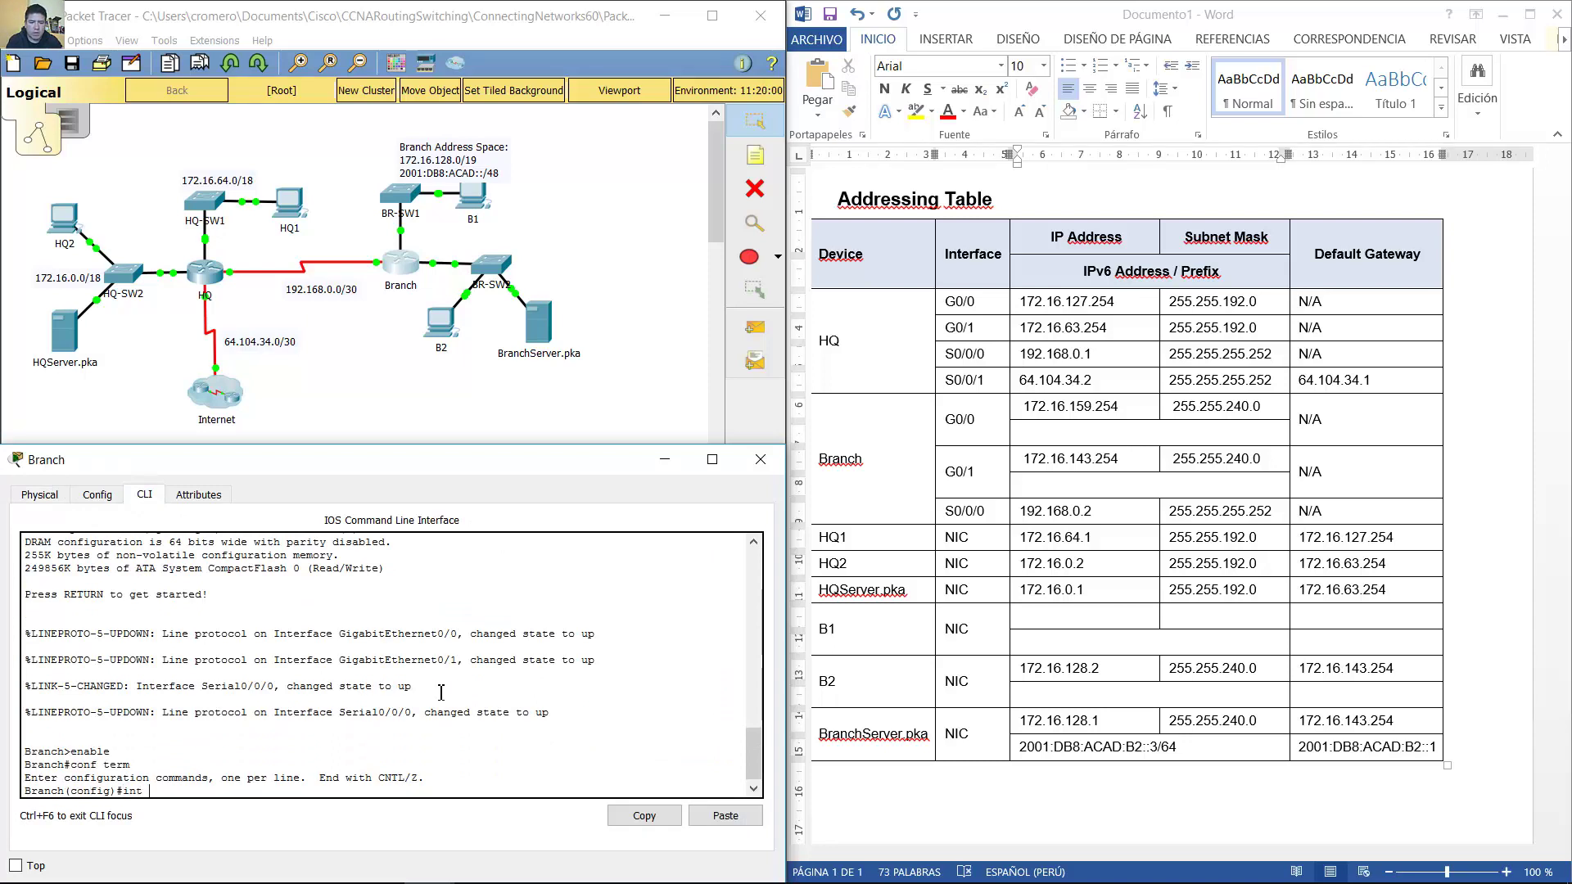
{"action": "type", "text": "g0/0"}
{"action": "key", "text": "Return"}
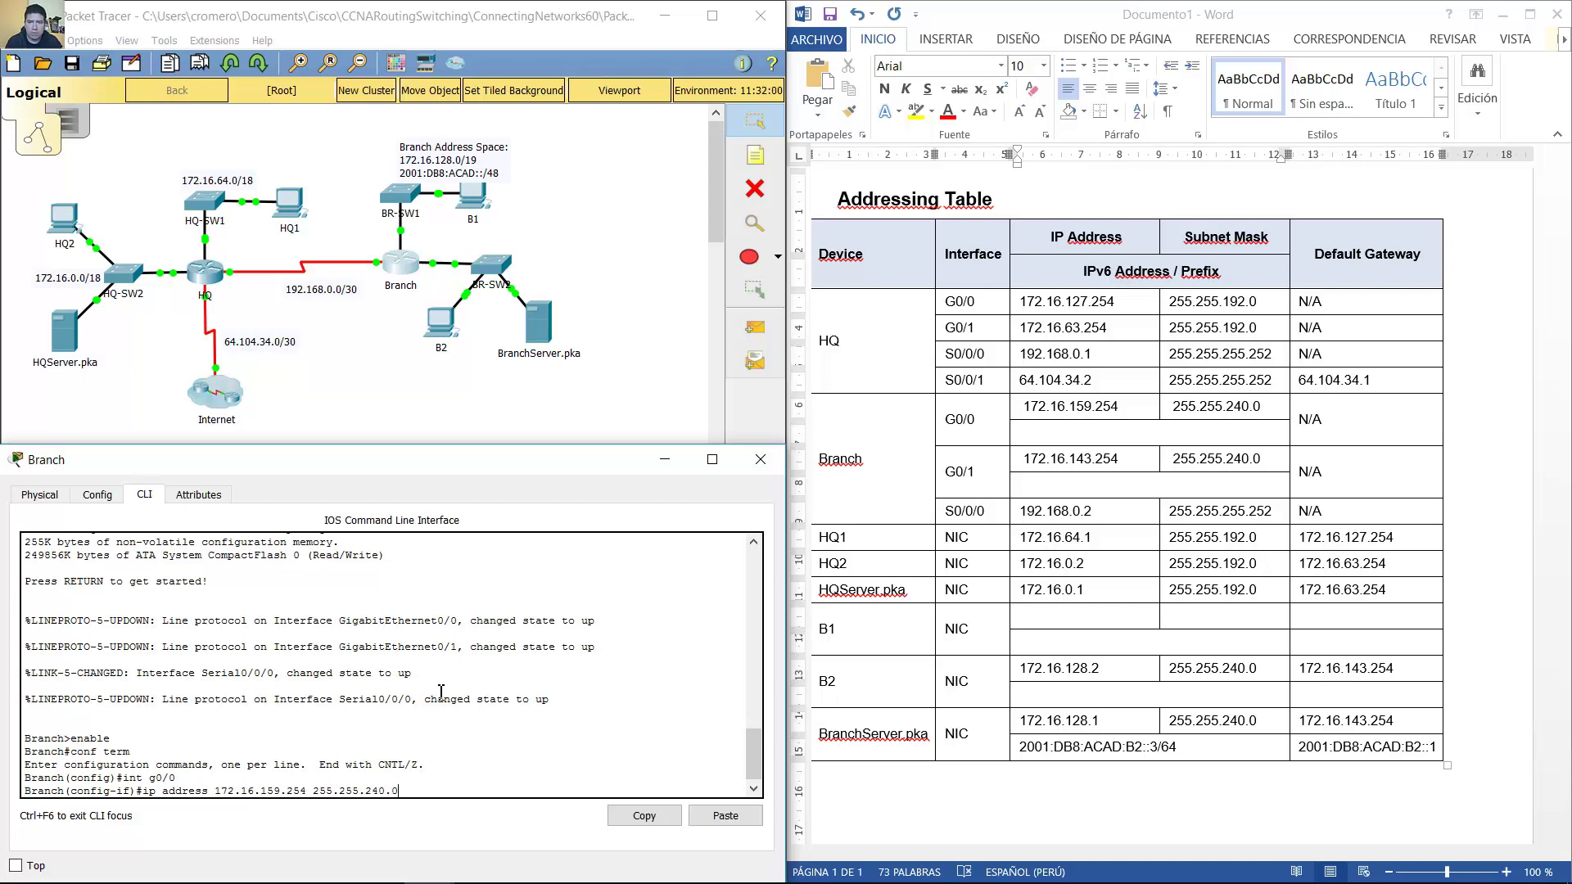
{"action": "key", "text": "Return"}
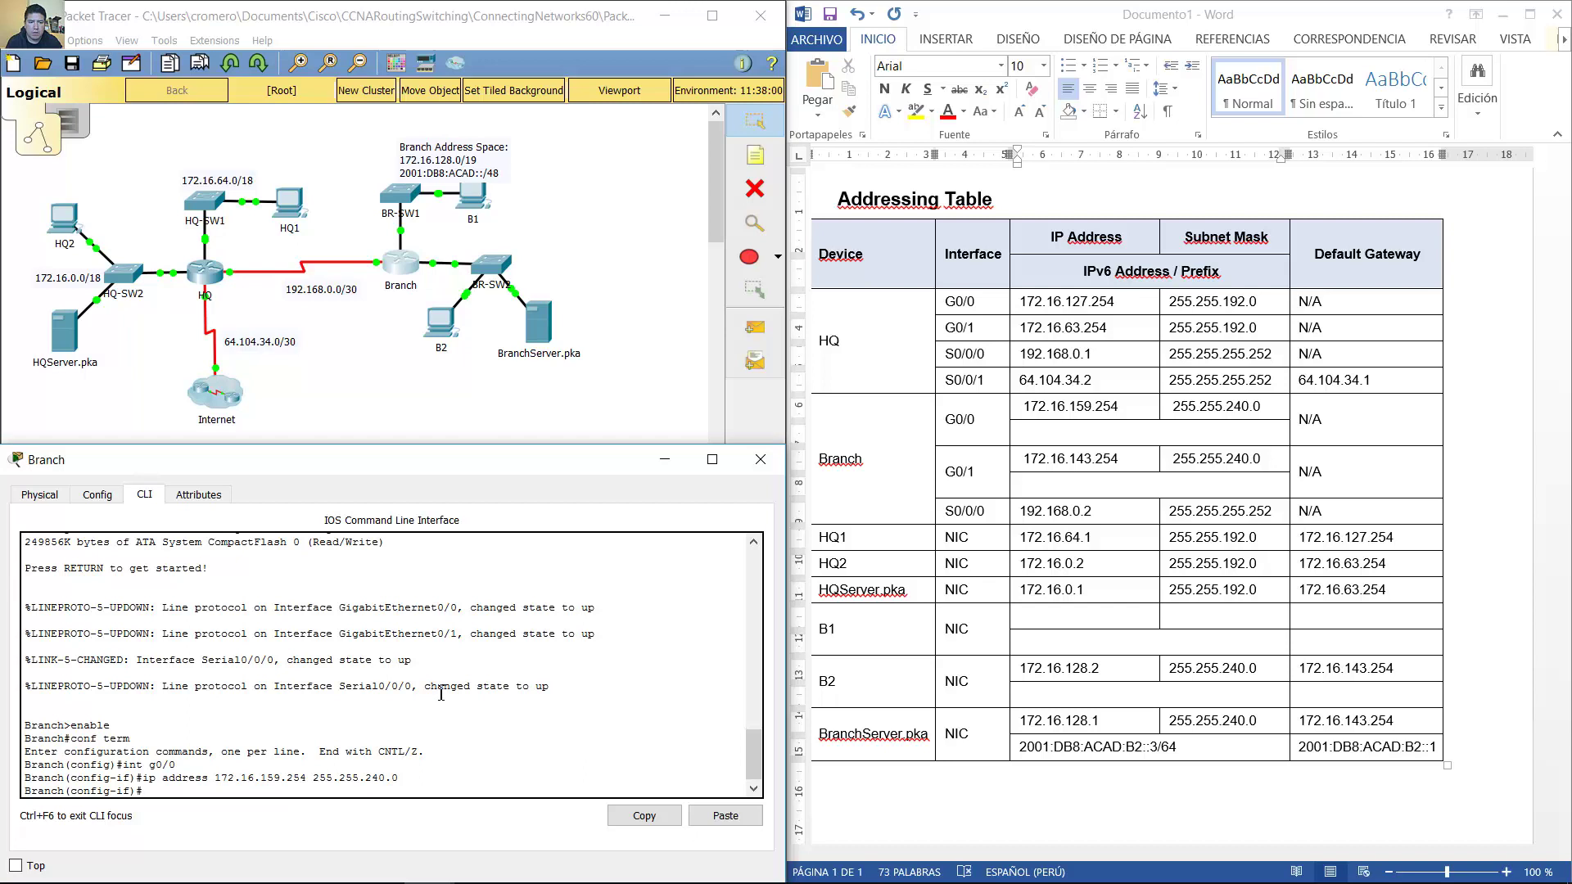
Assign IP address 172.16.143.254 255.255.240.0 to interface g0/1 on Branch, reusing the previous commands
{"action": "key", "text": "Up"}
{"action": "key", "text": "Up"}
{"action": "key", "text": "Return"}
{"action": "key", "text": "Up"}
{"action": "key", "text": "Up"}
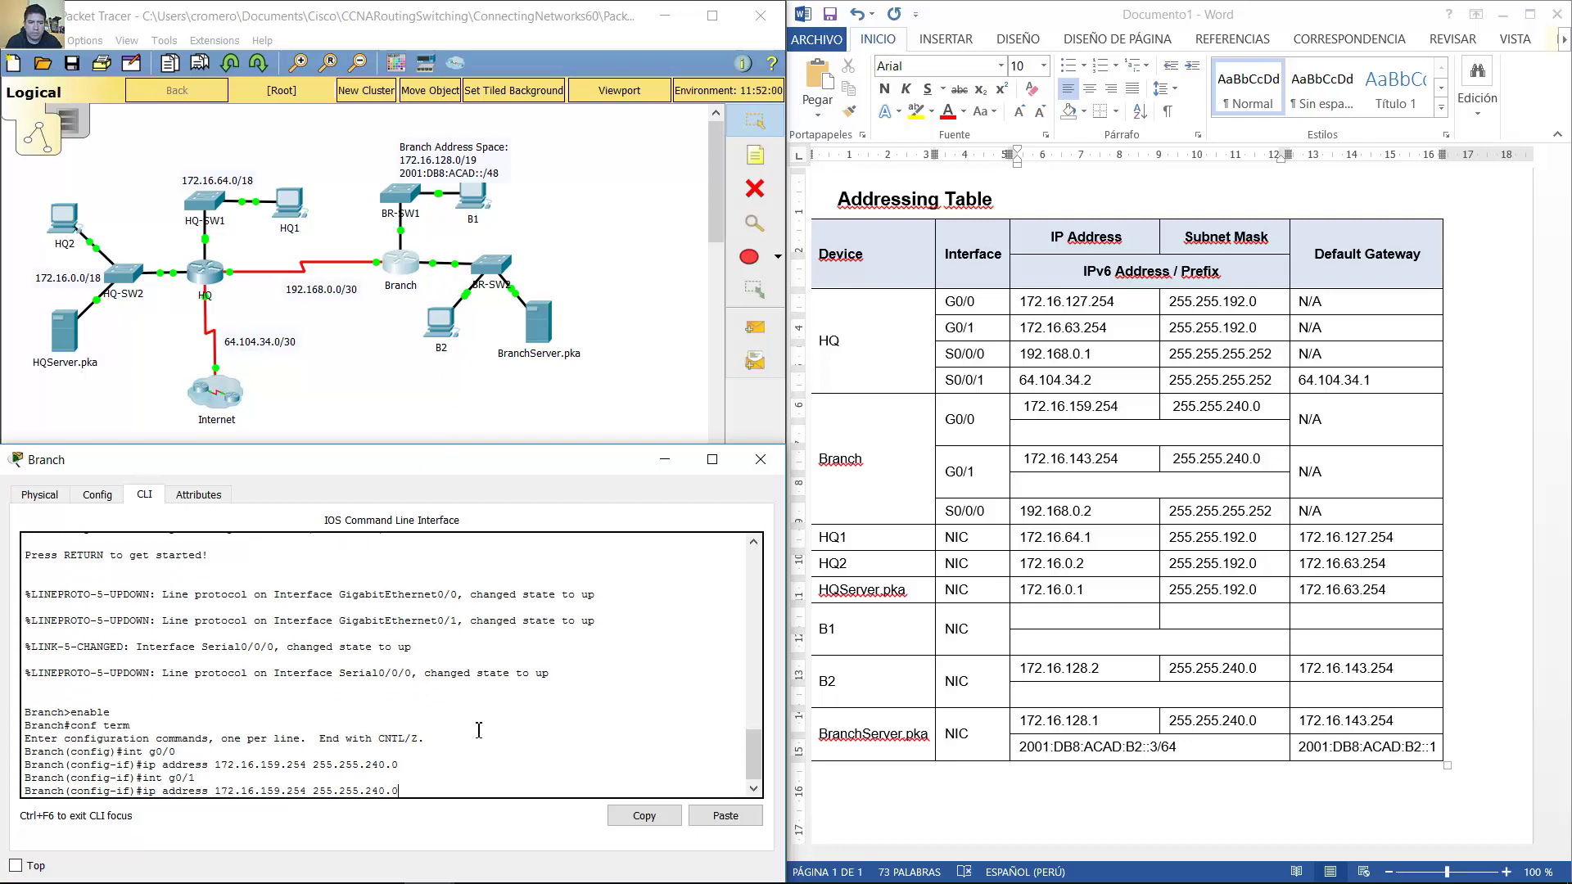
{"action": "key", "text": "Left"}
{"action": "key", "text": "Left"}
{"action": "key", "text": "Left"}
{"action": "key", "text": "Left"}
{"action": "key", "text": "Left"}
{"action": "key", "text": "Left"}
{"action": "key", "text": "Left"}
{"action": "key", "text": "Left"}
{"action": "key", "text": "Left"}
{"action": "key", "text": "Left"}
{"action": "key", "text": "Left"}
{"action": "key", "text": "BackSpace"}
{"action": "key", "text": "BackSpace"}
{"action": "type", "text": "43"}
{"action": "key", "text": "Return"}
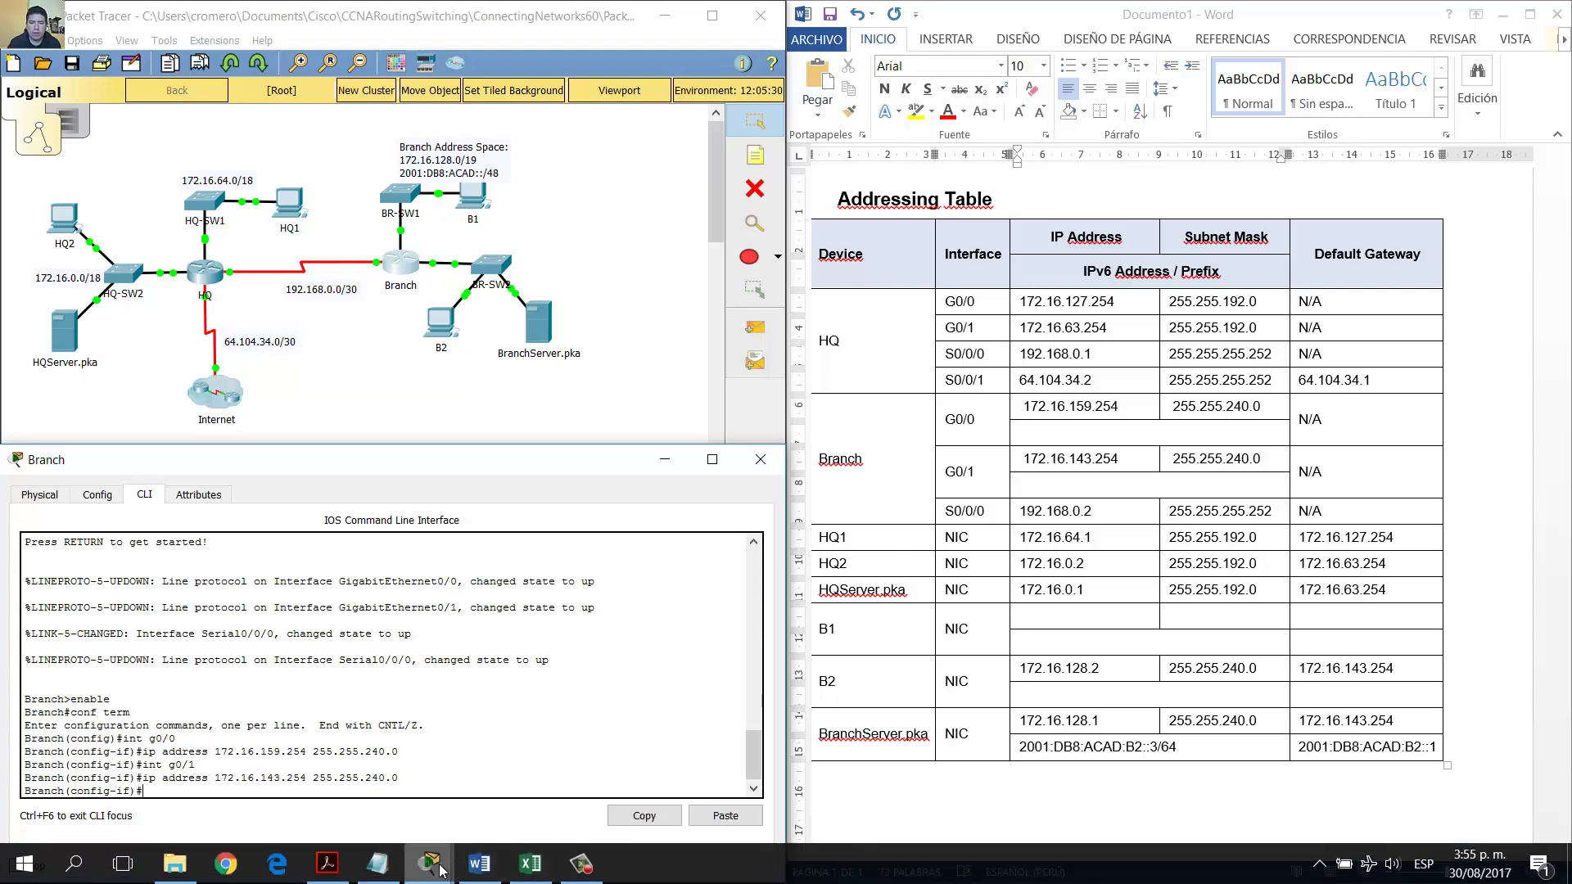
Return to the activity instructions and read requirement b about B1's IPv4 address
{"action": "left_click", "coordinate": [434, 868]}
{"action": "left_click", "coordinate": [383, 774]}
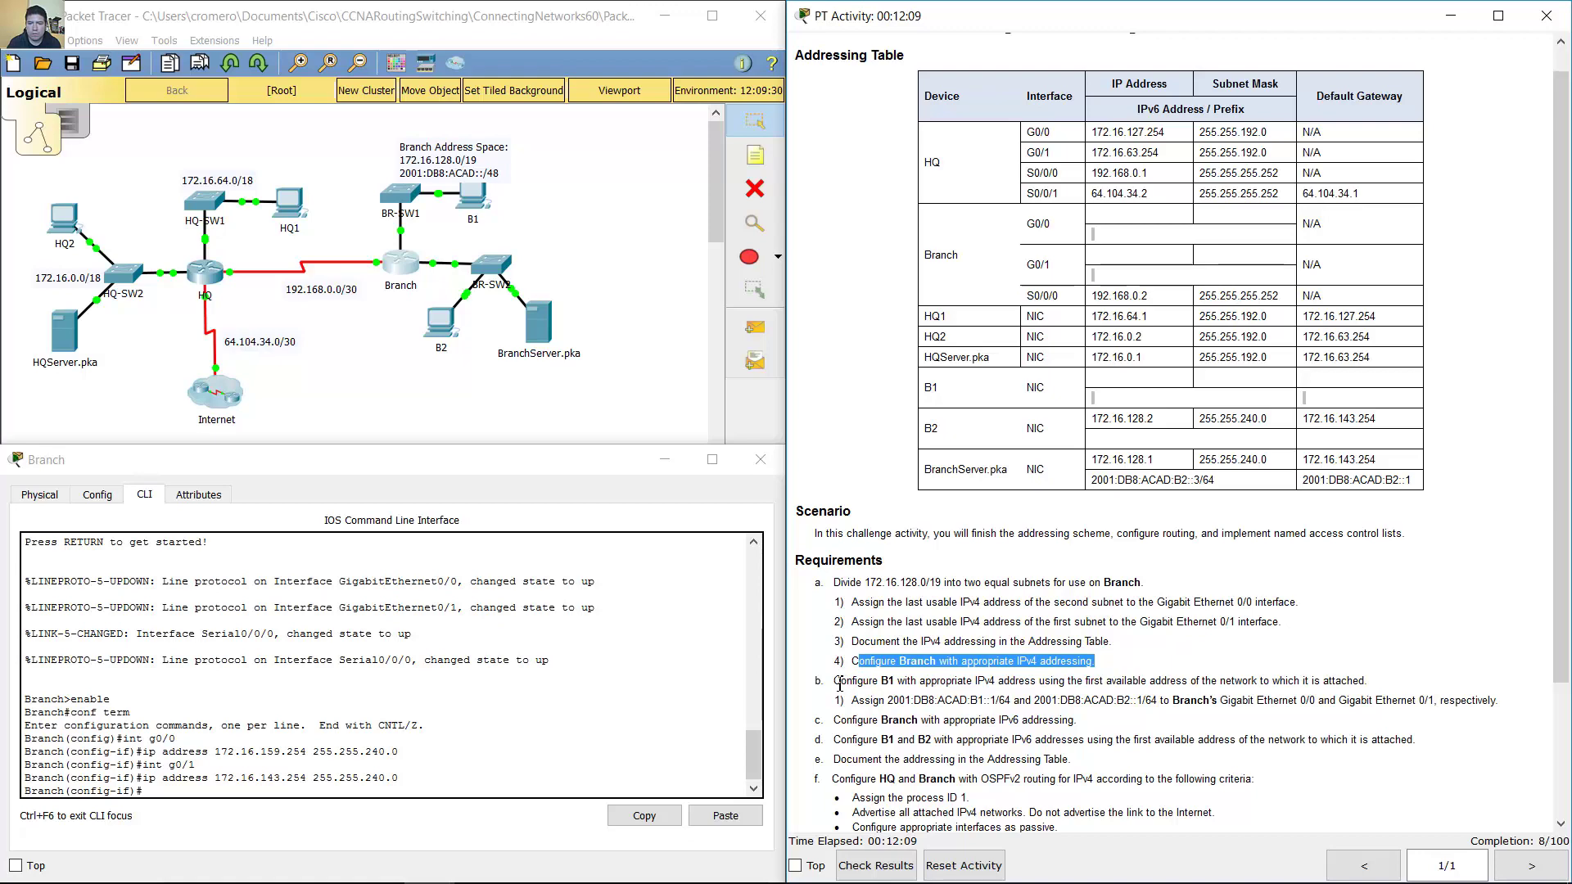
{"action": "left_click_drag", "start_coordinate": [1545, 643], "coordinate": [1560, 777]}
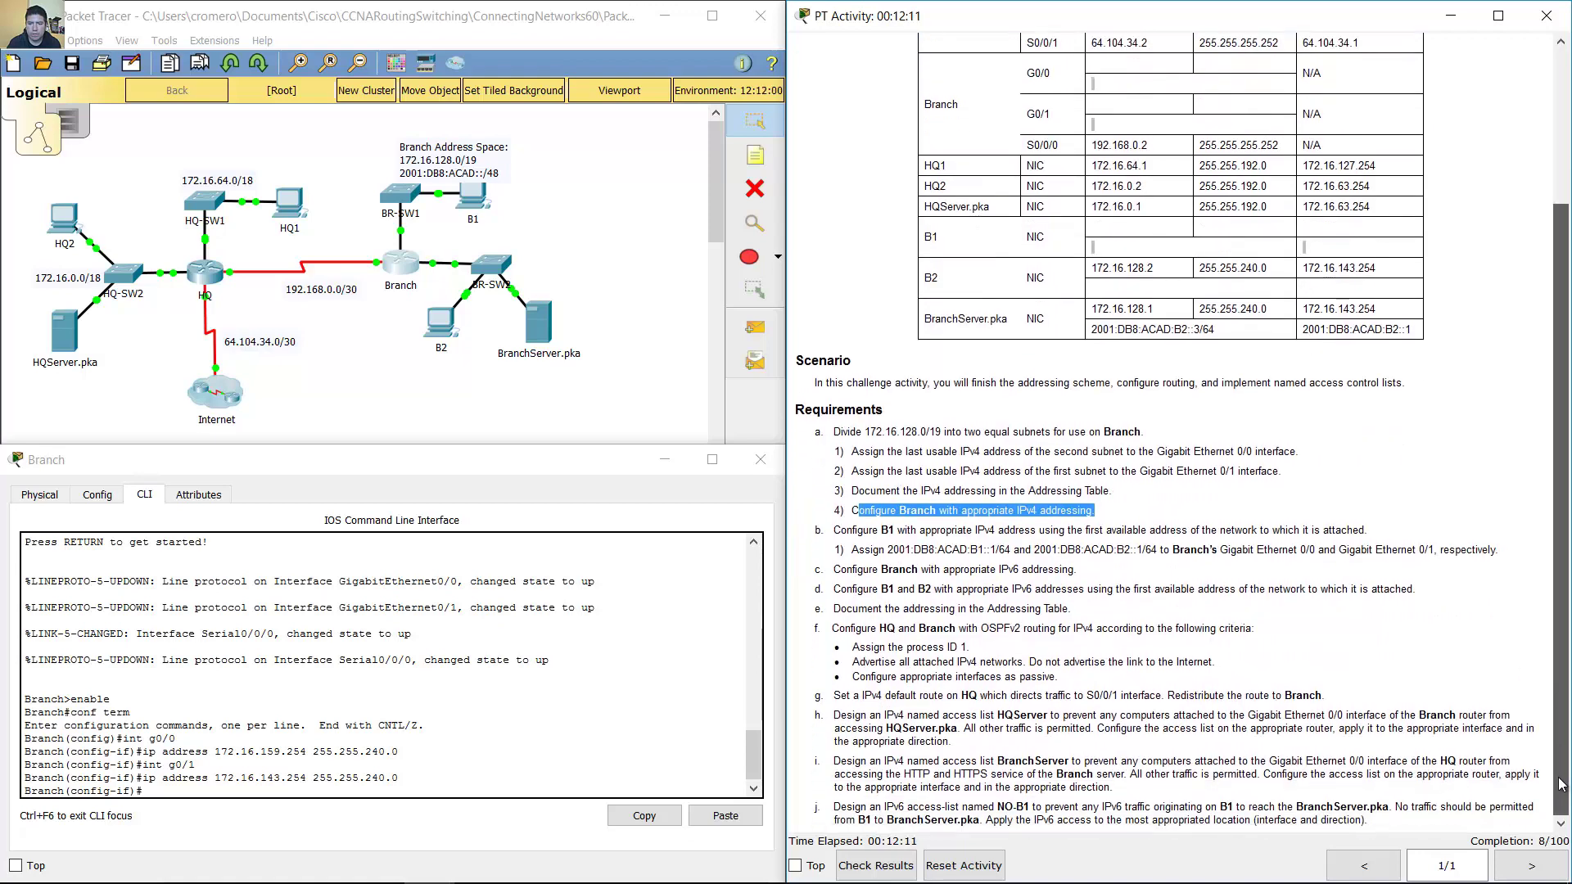
{"action": "left_click_drag", "start_coordinate": [834, 530], "coordinate": [1193, 528]}
{"action": "left_click_drag", "start_coordinate": [1125, 530], "coordinate": [1381, 532]}
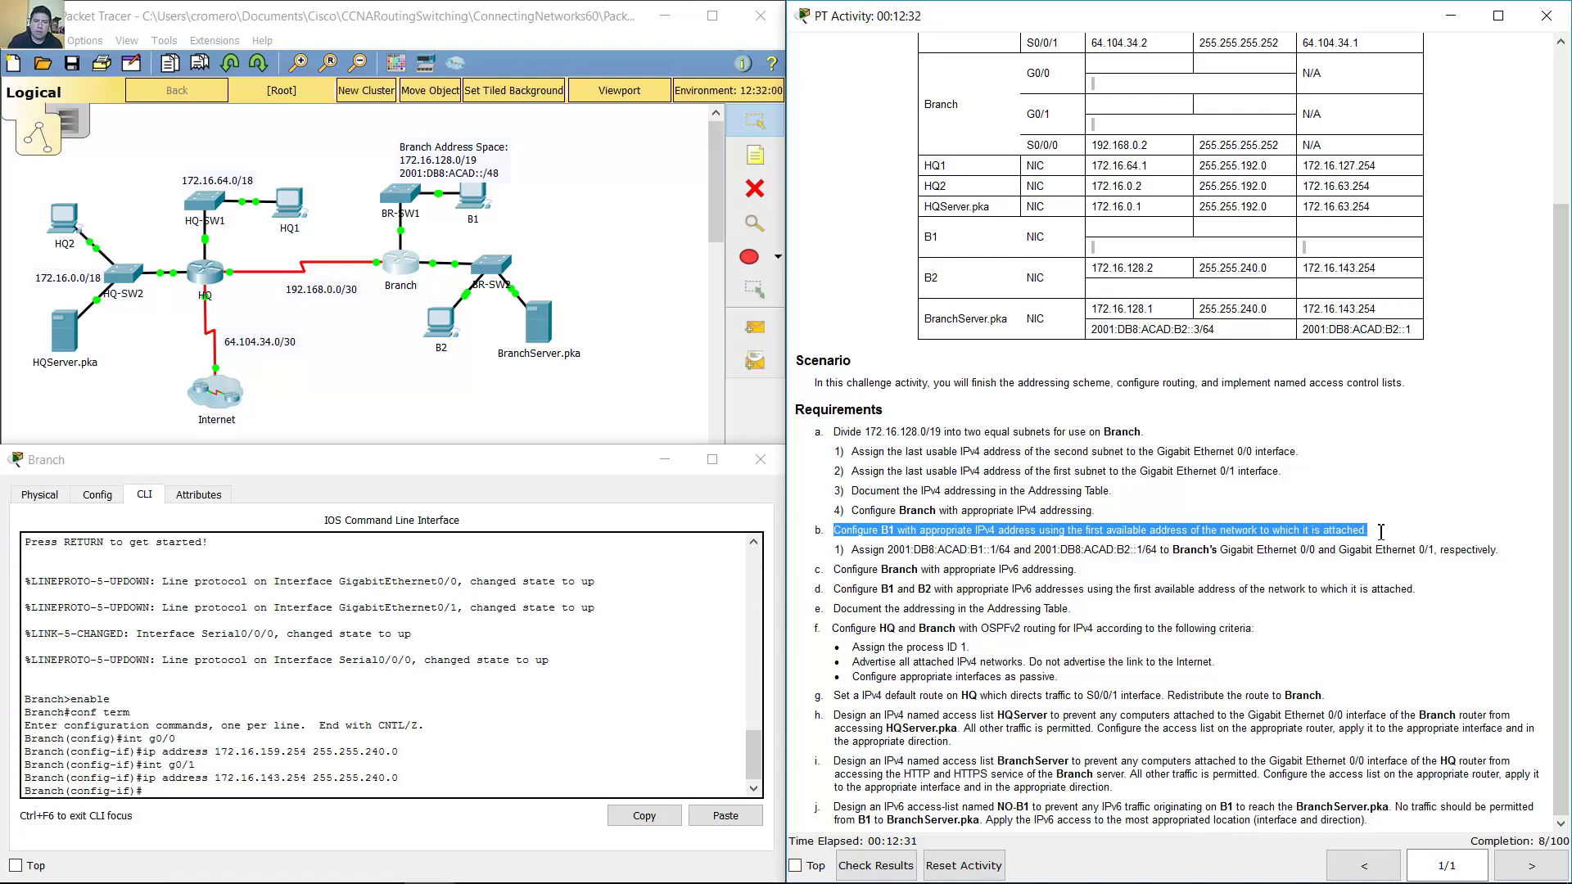
Inspect B1's and B2's links to Branch in the topology, with the Word addressing table shown beside it
{"action": "left_click", "coordinate": [561, 221]}
{"action": "left_click_drag", "start_coordinate": [522, 223], "coordinate": [460, 199]}
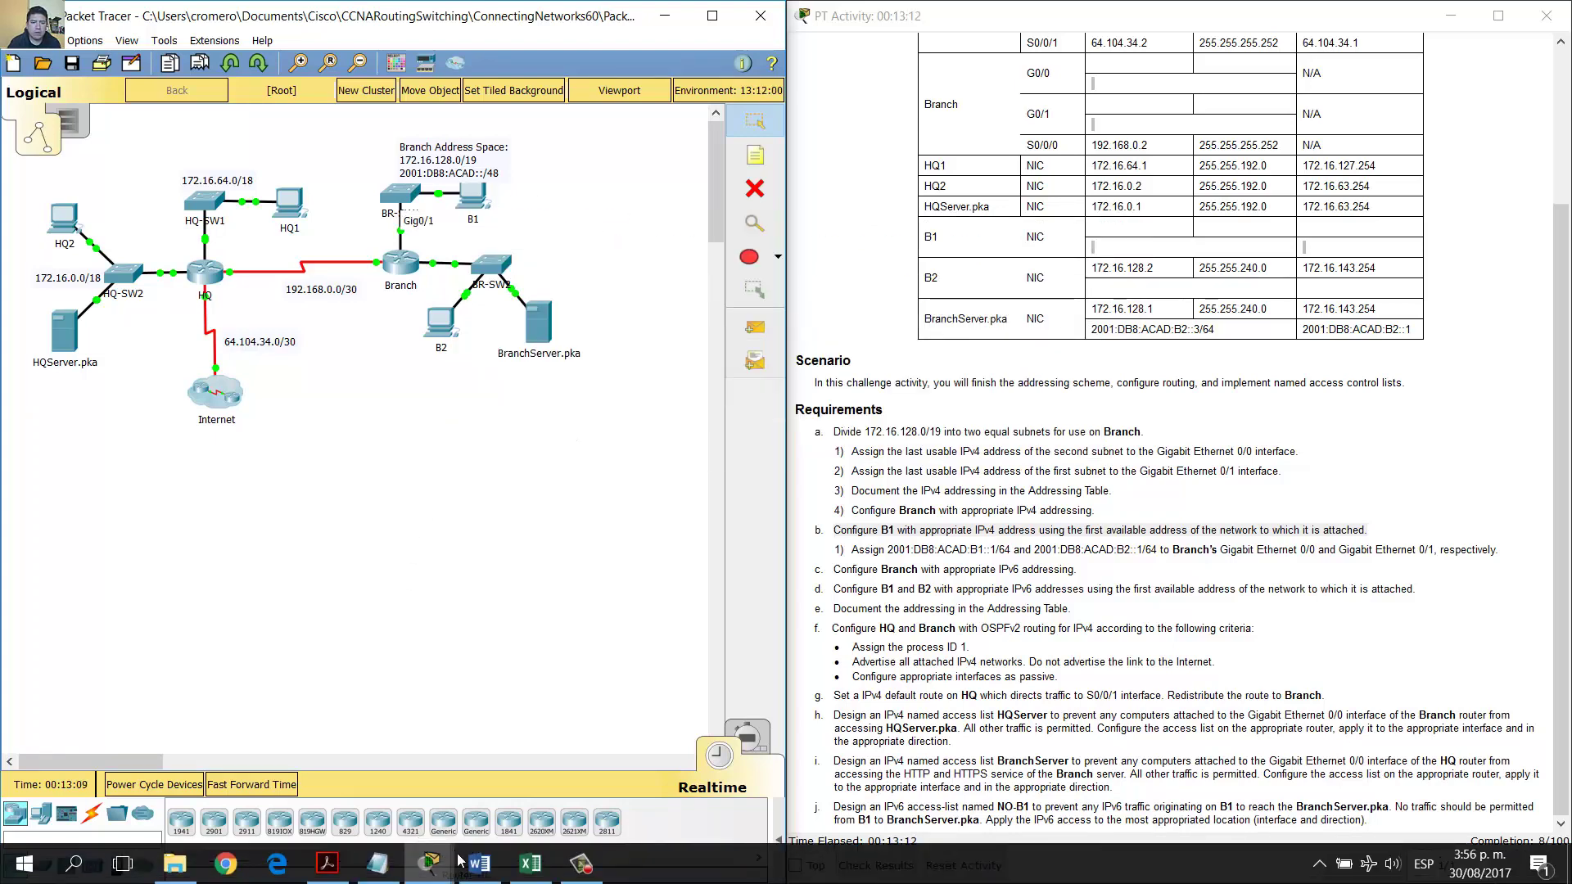
{"action": "left_click", "coordinate": [478, 863]}
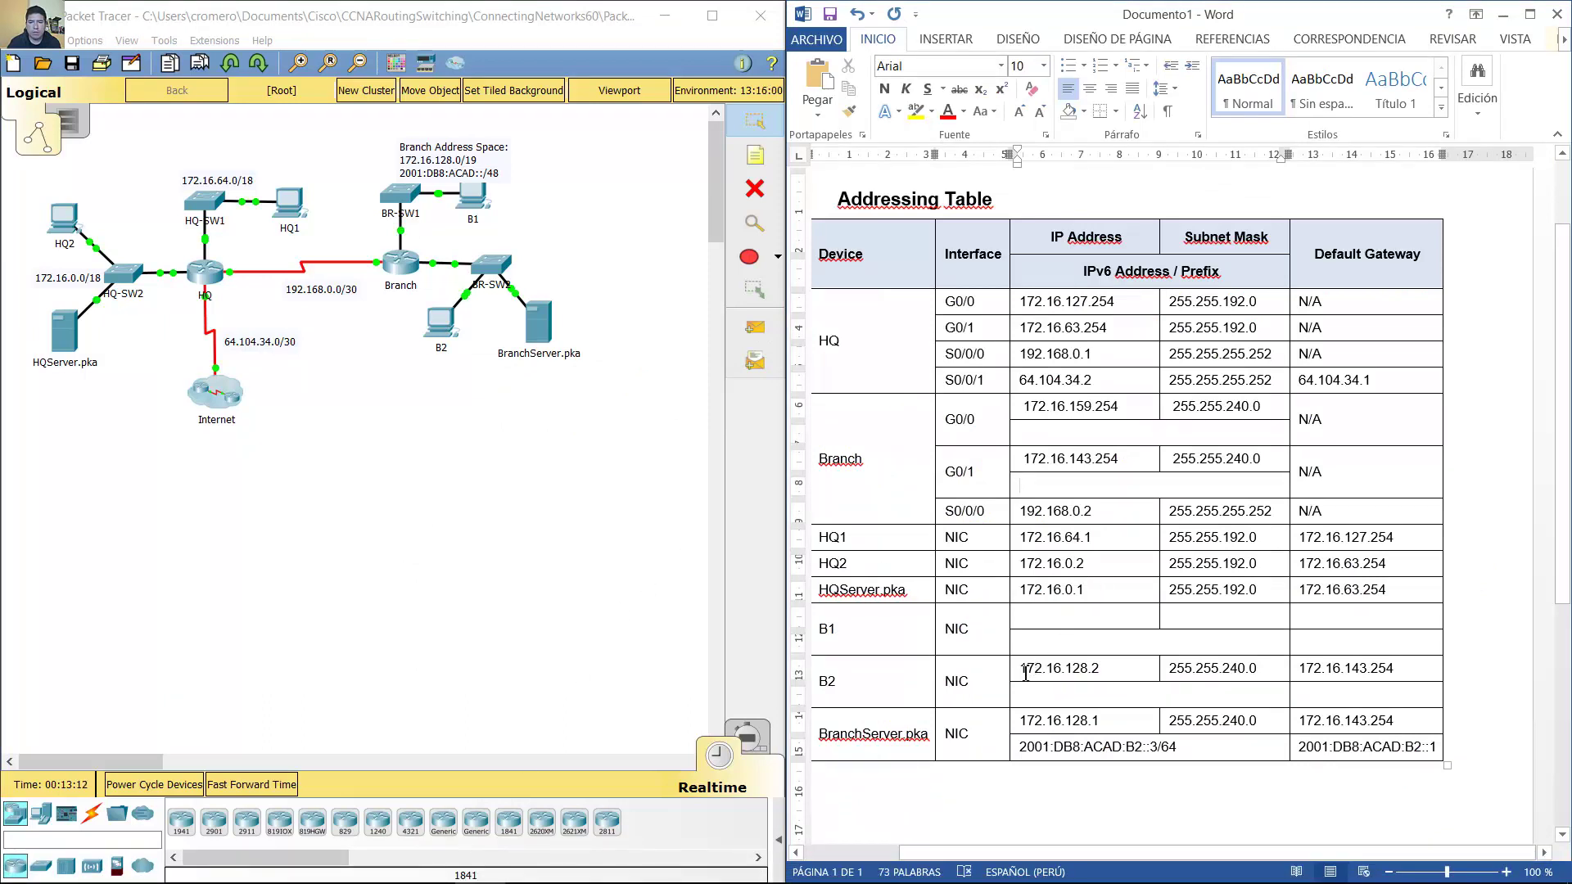
{"action": "left_click_drag", "start_coordinate": [466, 395], "coordinate": [420, 322]}
{"action": "key", "text": "alt+Tab"}
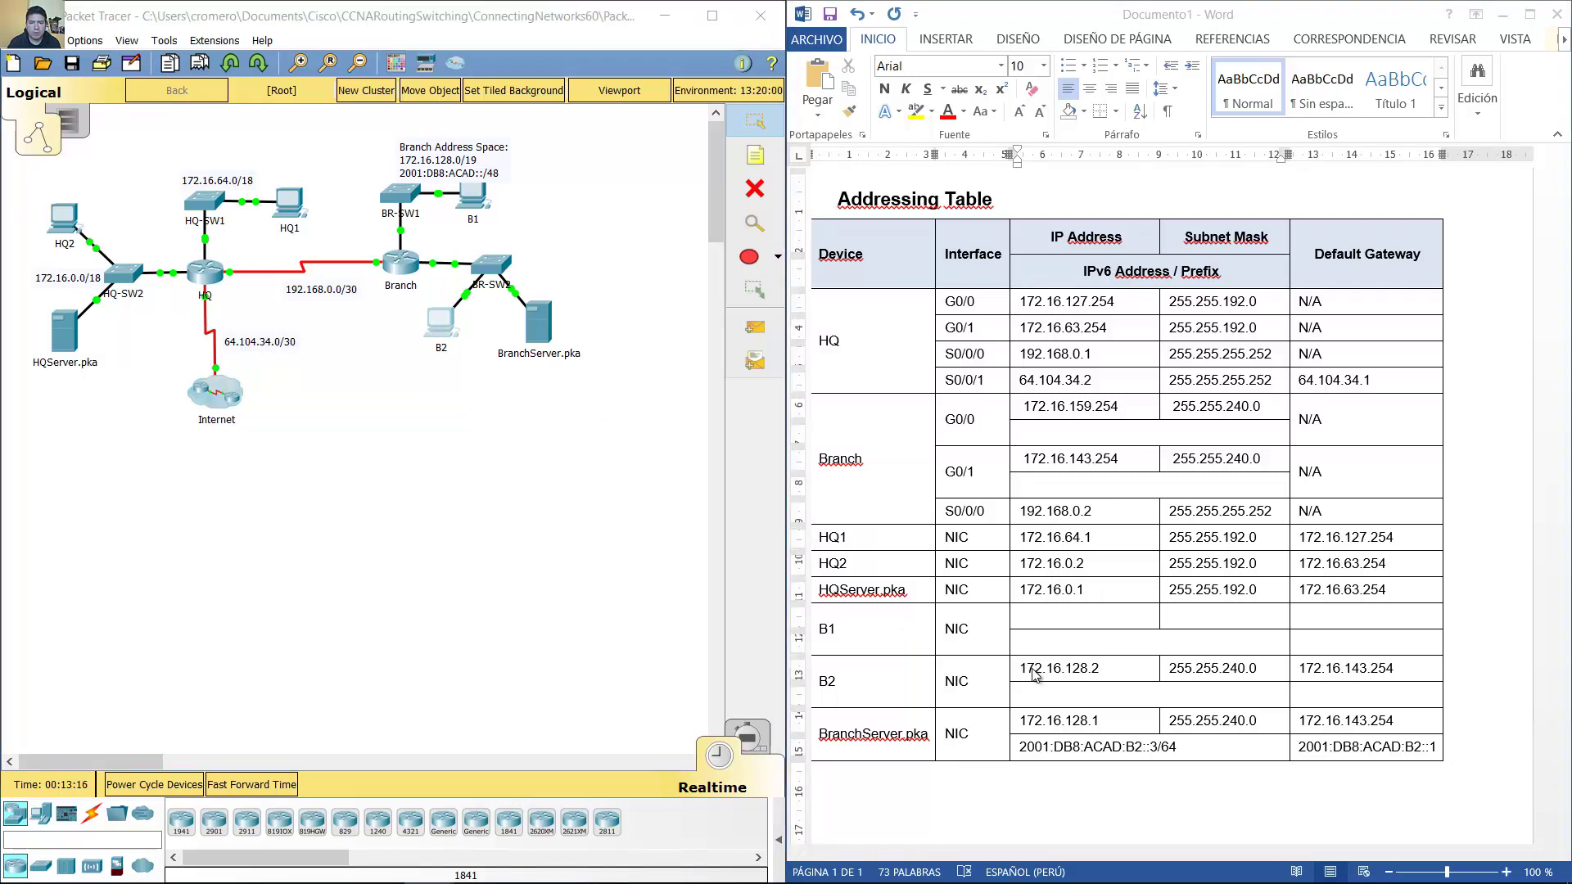
Compare B2's addressing and default gateway with Branch G0/1's IP address in the Word addressing table
{"action": "left_click_drag", "start_coordinate": [1026, 671], "coordinate": [1392, 676]}
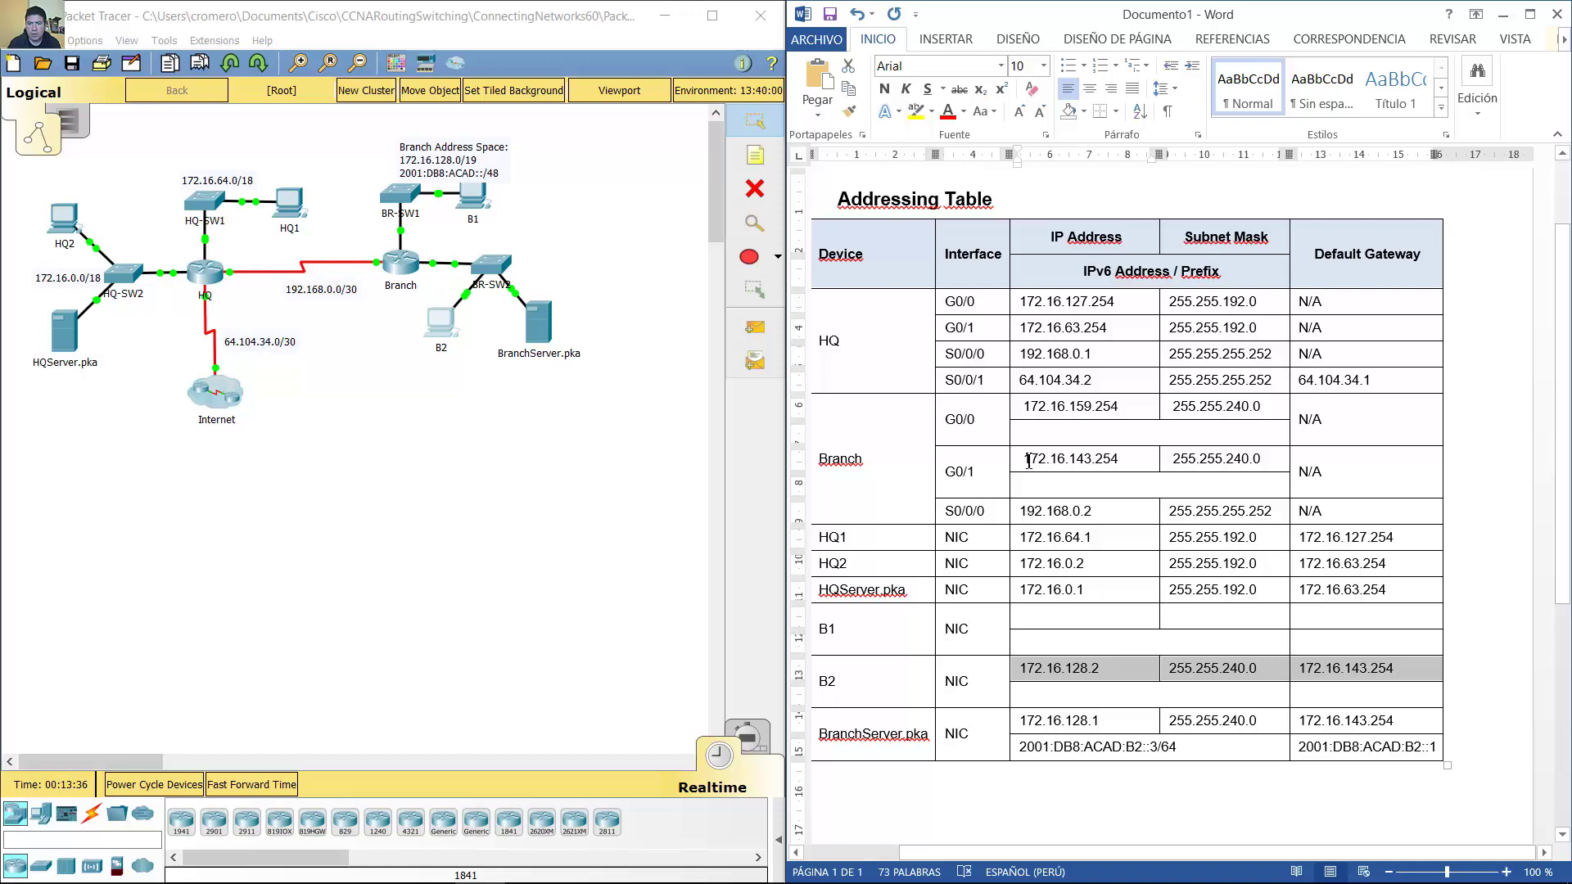
{"action": "left_click_drag", "start_coordinate": [1028, 461], "coordinate": [1333, 480]}
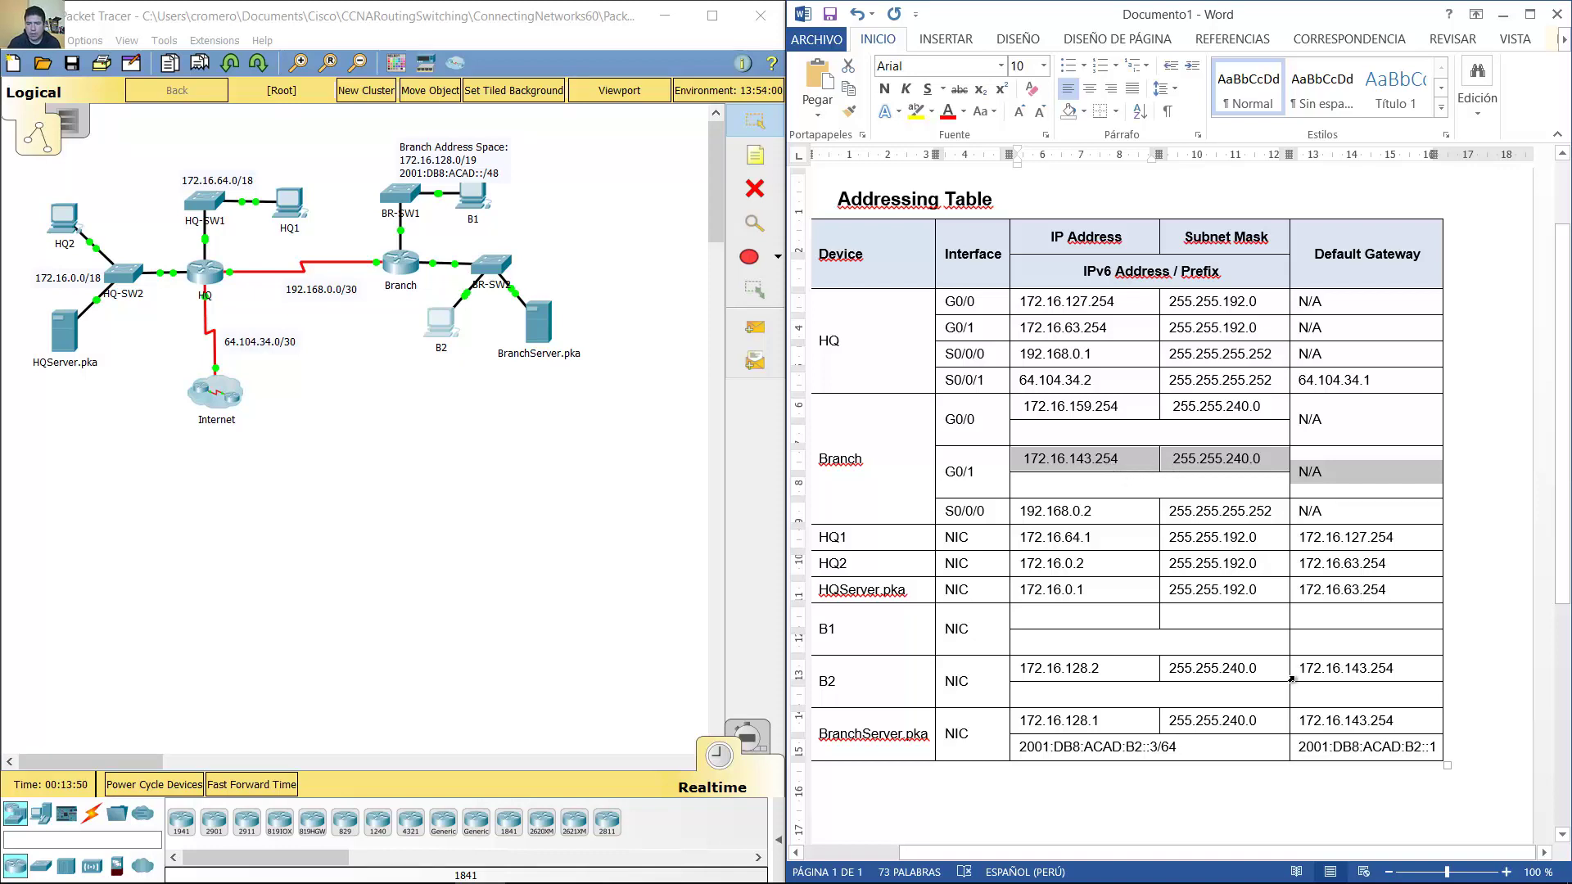
{"action": "left_click_drag", "start_coordinate": [1305, 672], "coordinate": [1397, 668]}
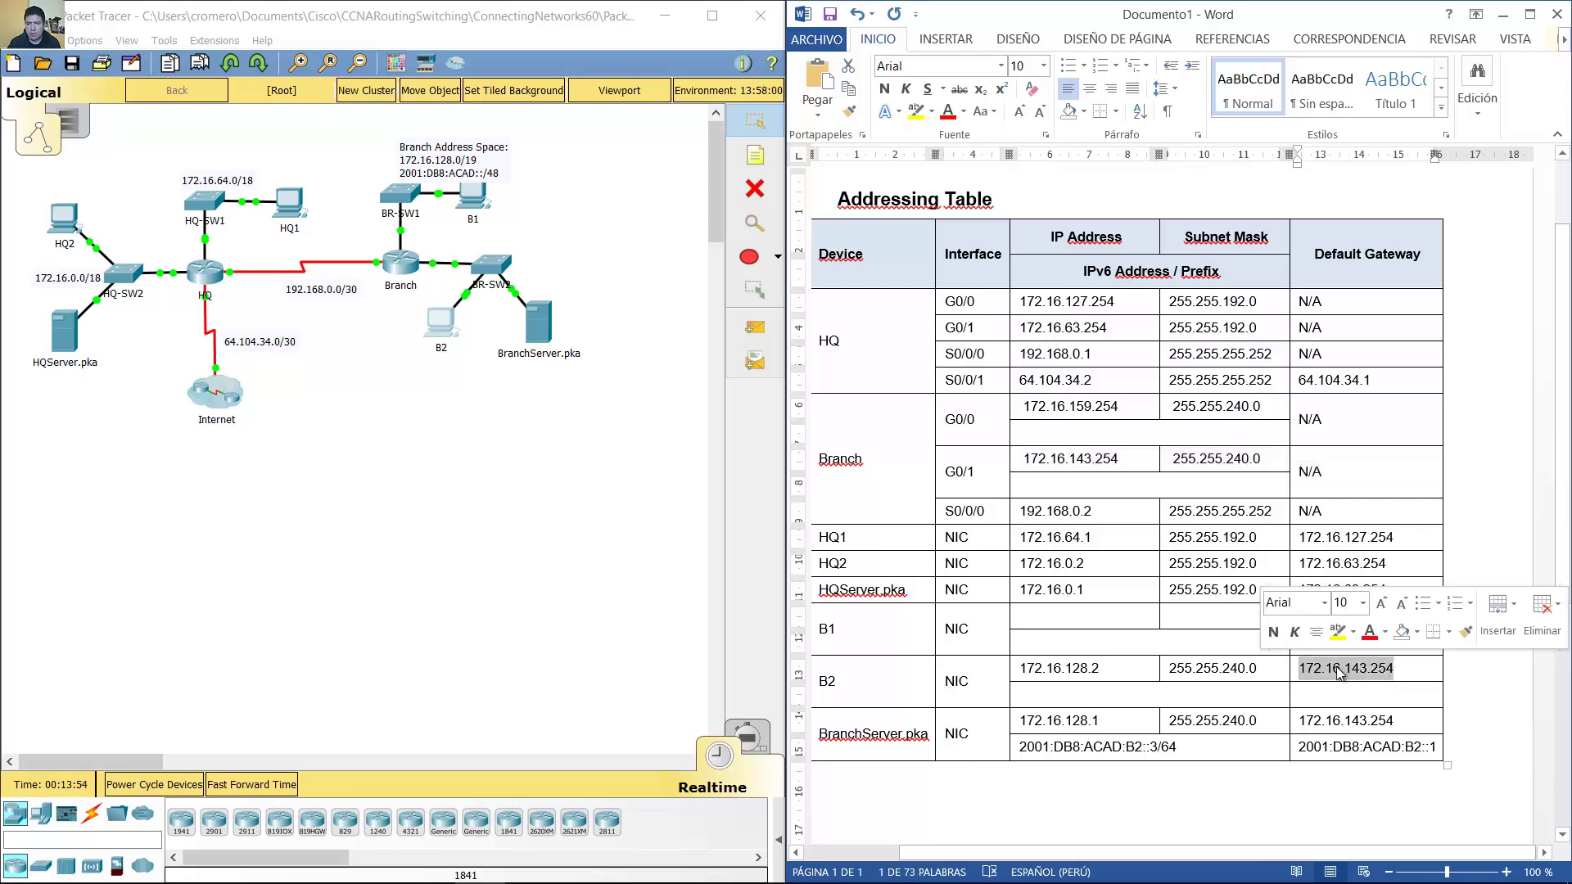
{"action": "left_click_drag", "start_coordinate": [1128, 461], "coordinate": [1024, 460]}
{"action": "left_click_drag", "start_coordinate": [1305, 670], "coordinate": [1398, 669]}
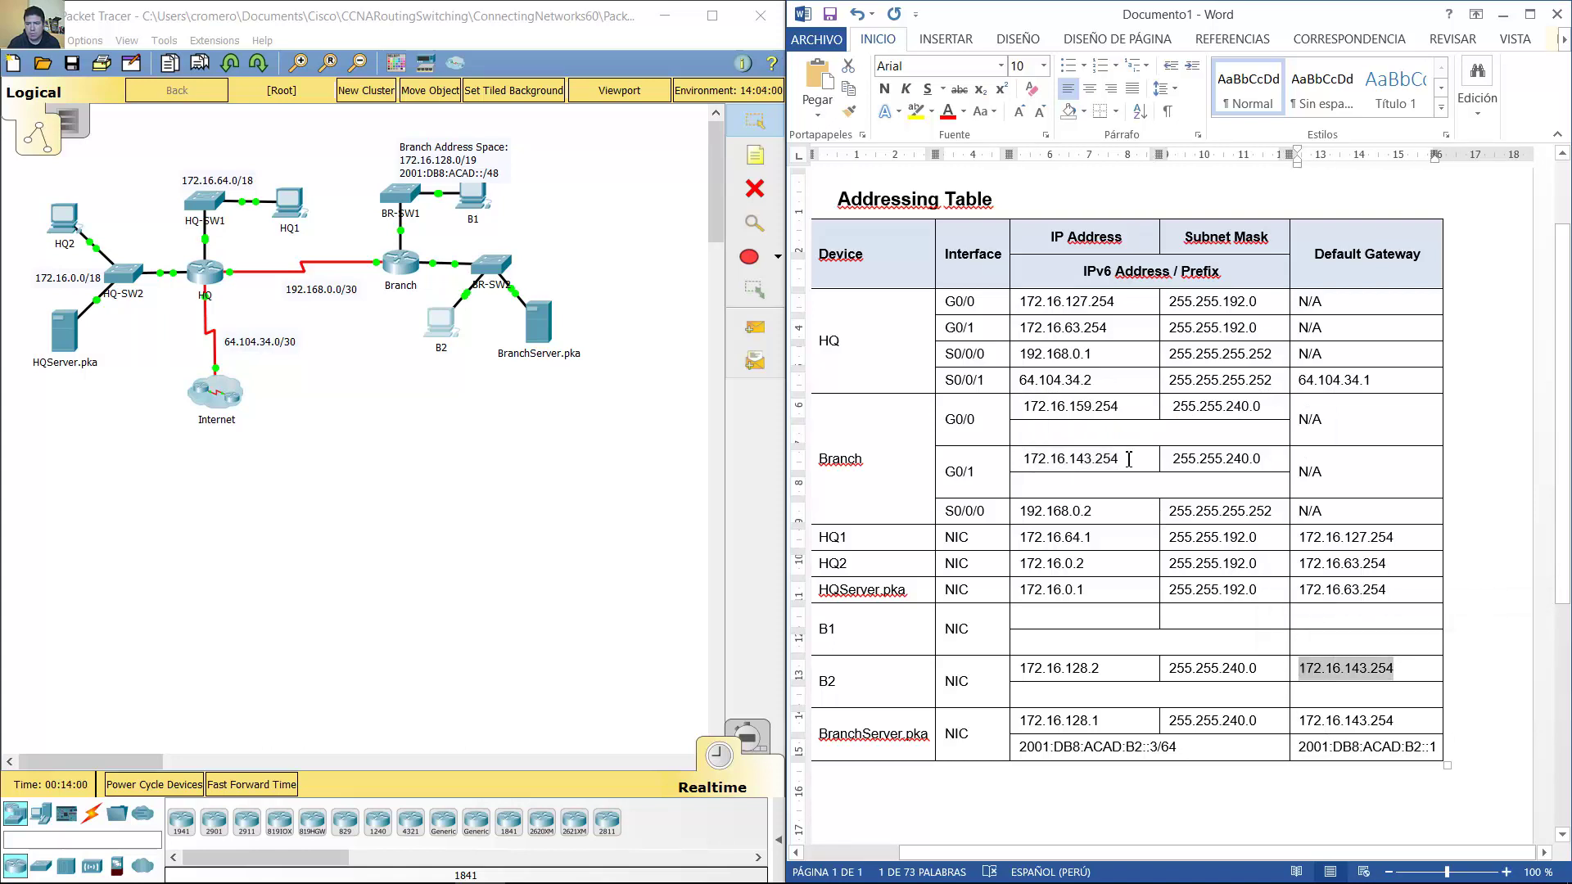
{"action": "left_click_drag", "start_coordinate": [1128, 459], "coordinate": [1025, 462]}
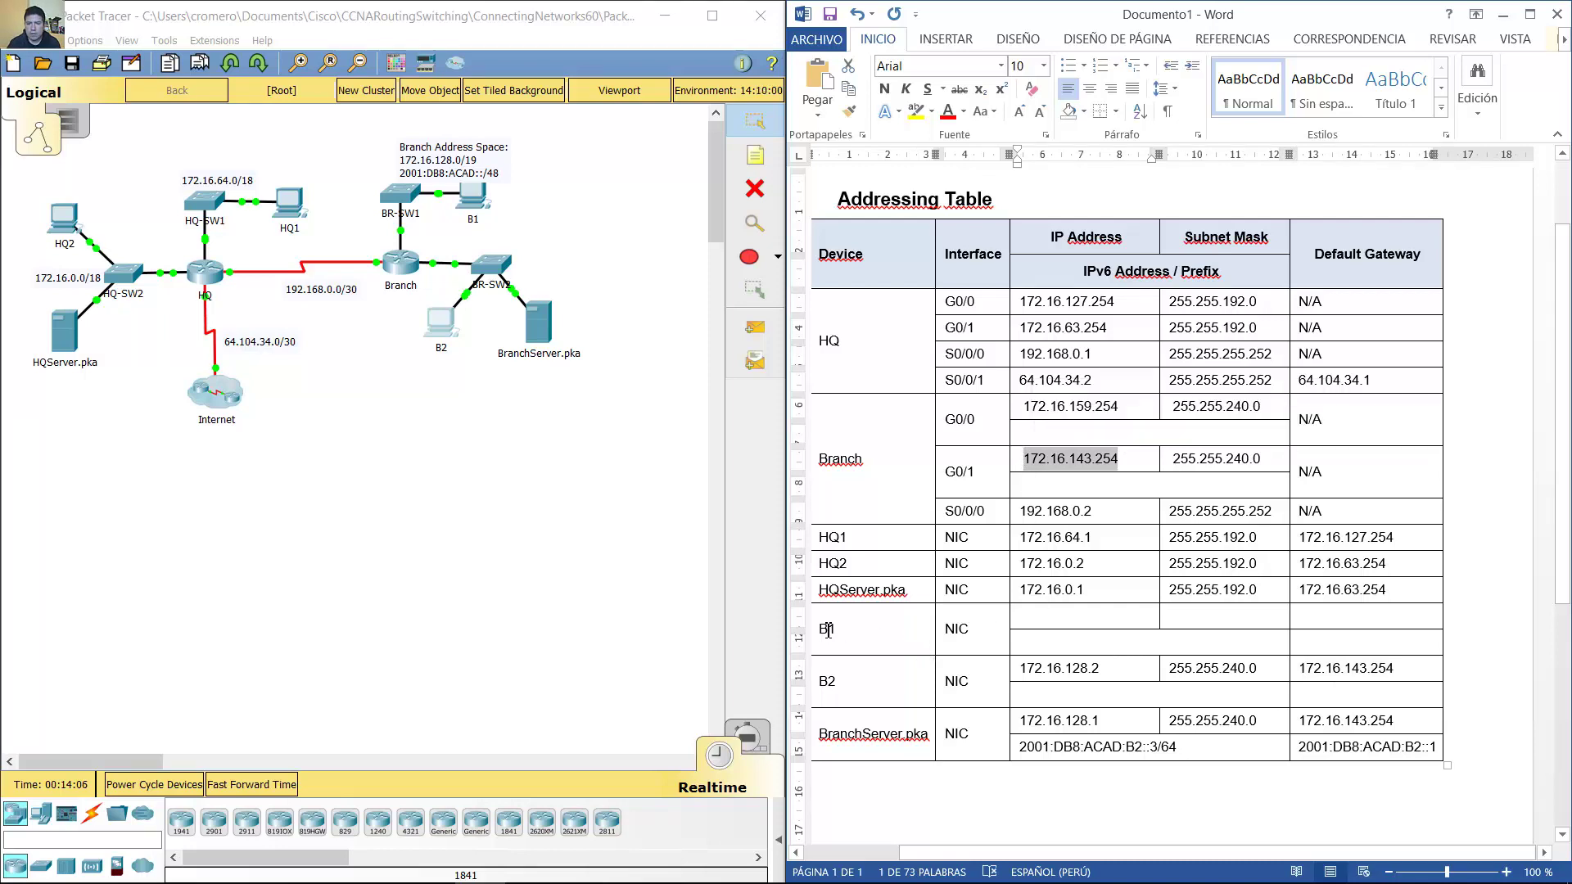
Compare B1's empty row with Branch G0/0's addressing in the Word table to identify B1's network
{"action": "left_click_drag", "start_coordinate": [829, 629], "coordinate": [956, 629]}
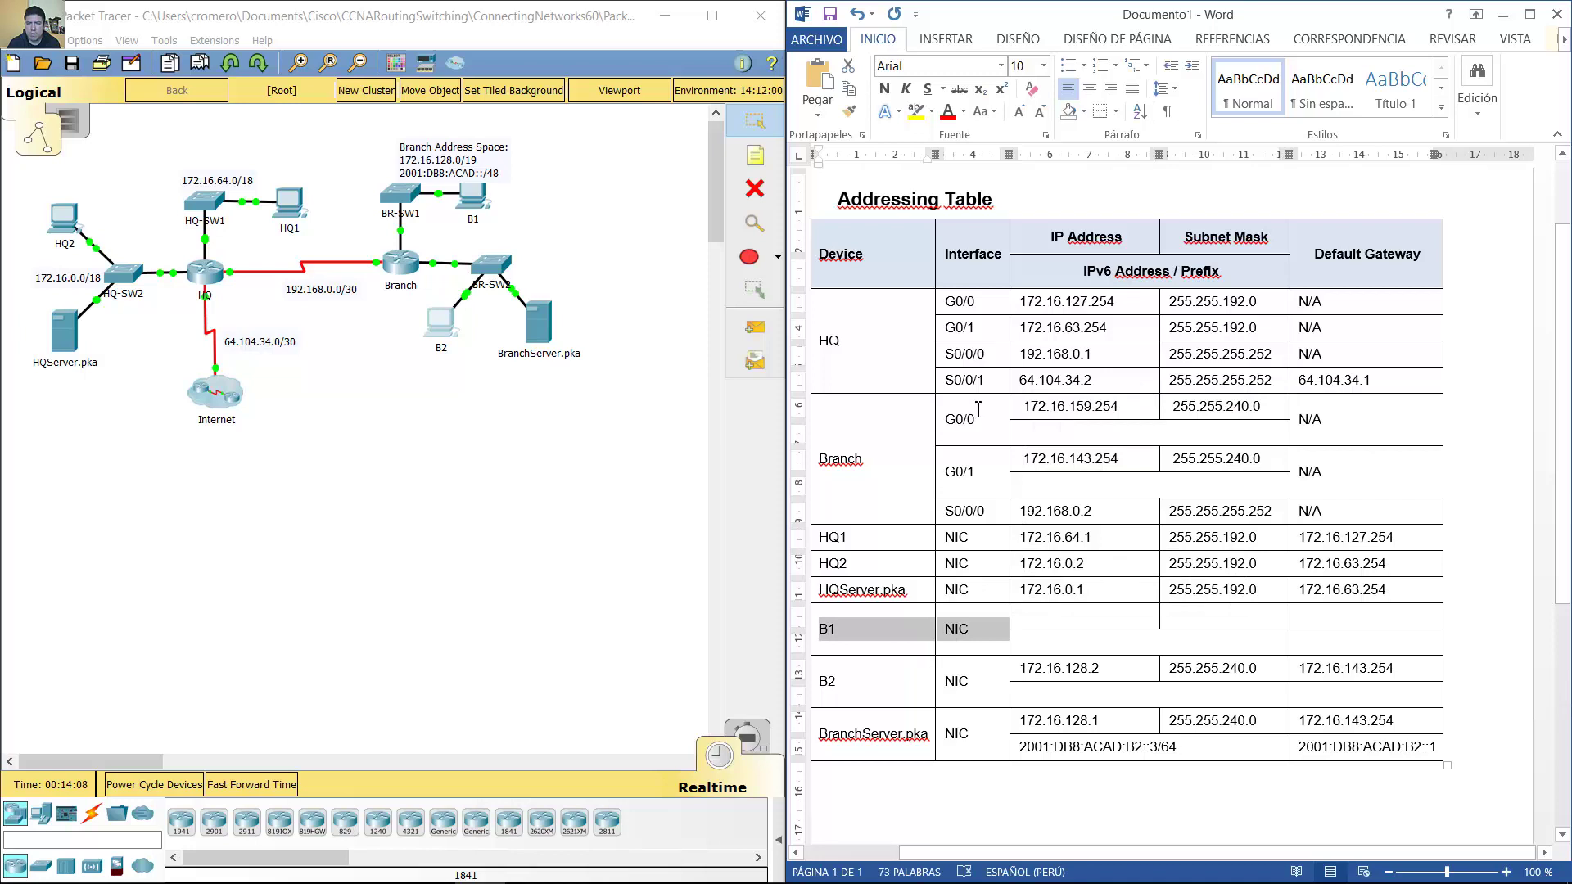
{"action": "left_click_drag", "start_coordinate": [979, 409], "coordinate": [1343, 419]}
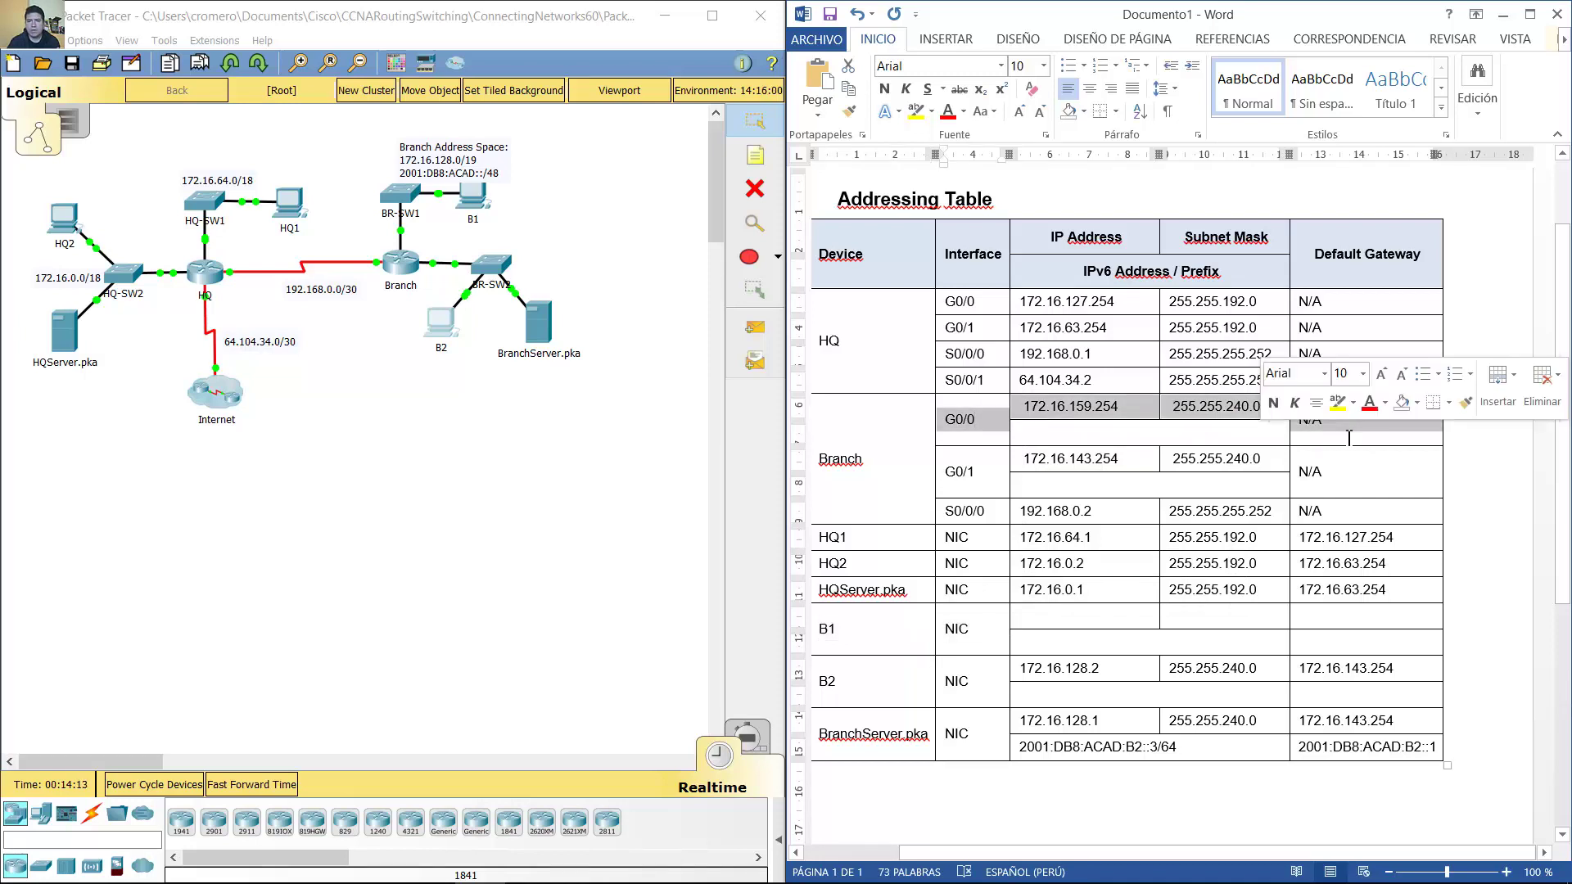
{"action": "left_click_drag", "start_coordinate": [821, 629], "coordinate": [937, 622]}
{"action": "left_click_drag", "start_coordinate": [1025, 407], "coordinate": [1376, 436]}
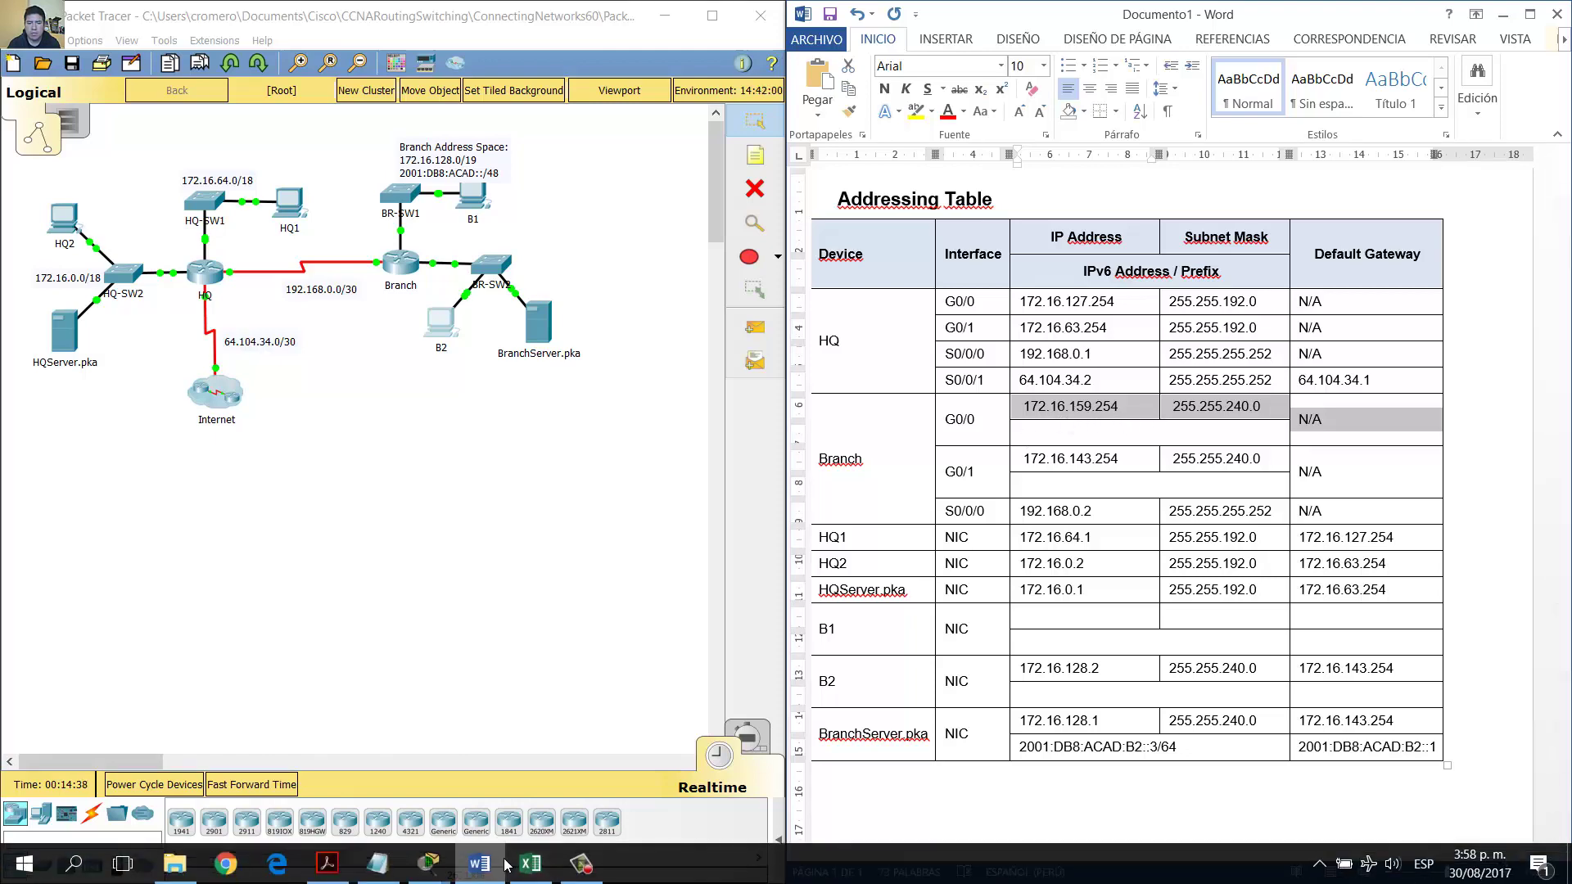
Match Branch G0/0's IP address in the Word table with the second subnet's last address in the Excel subnetting sheet
{"action": "left_click", "coordinate": [531, 864]}
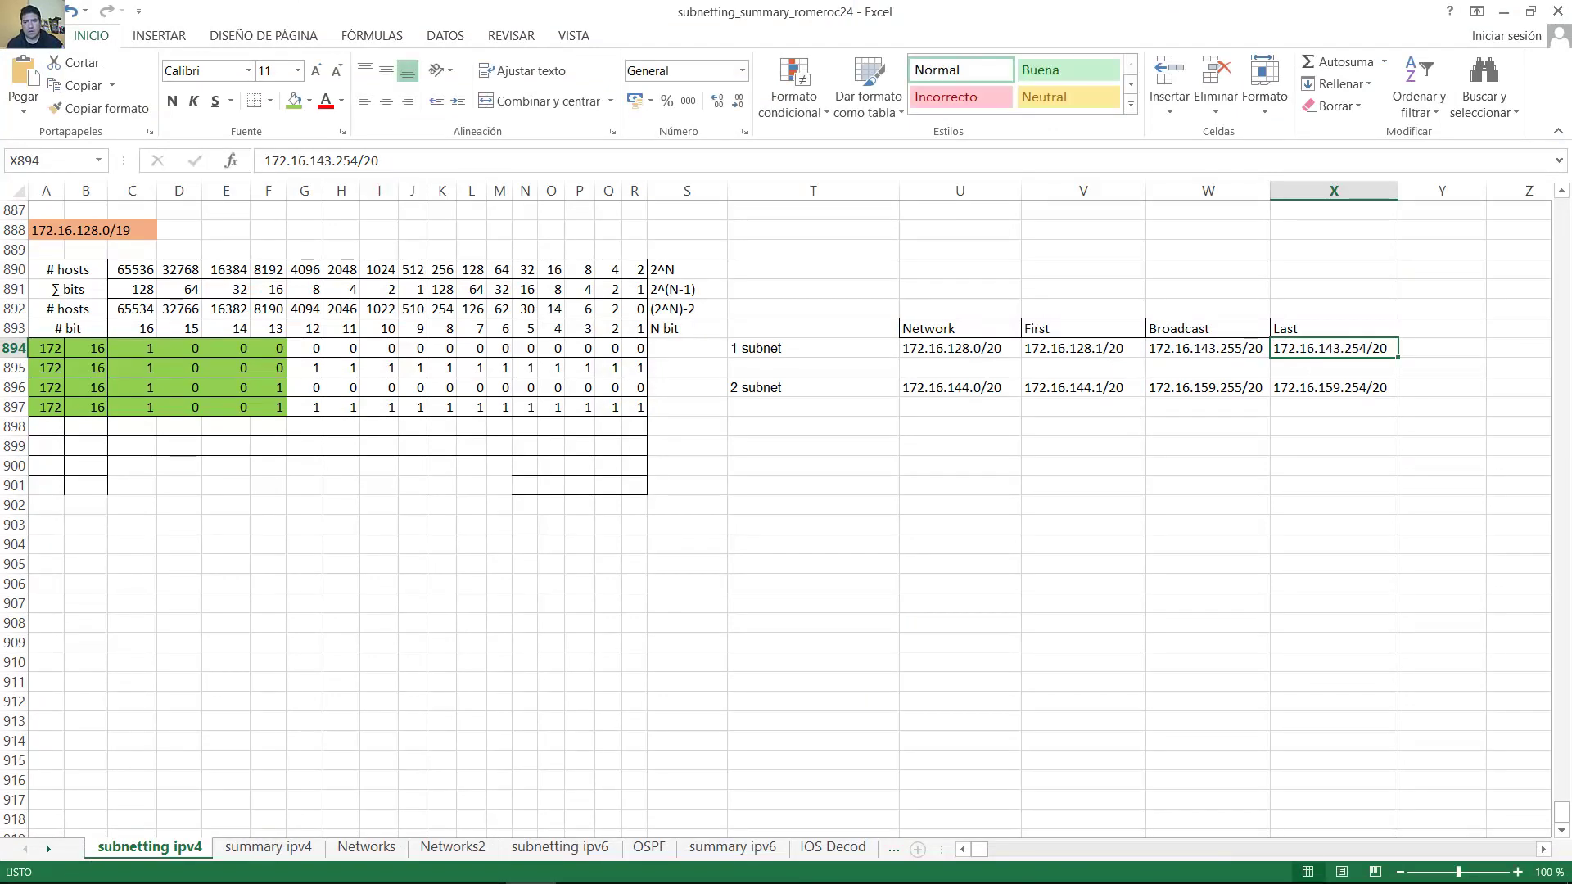
{"action": "left_click", "coordinate": [476, 876]}
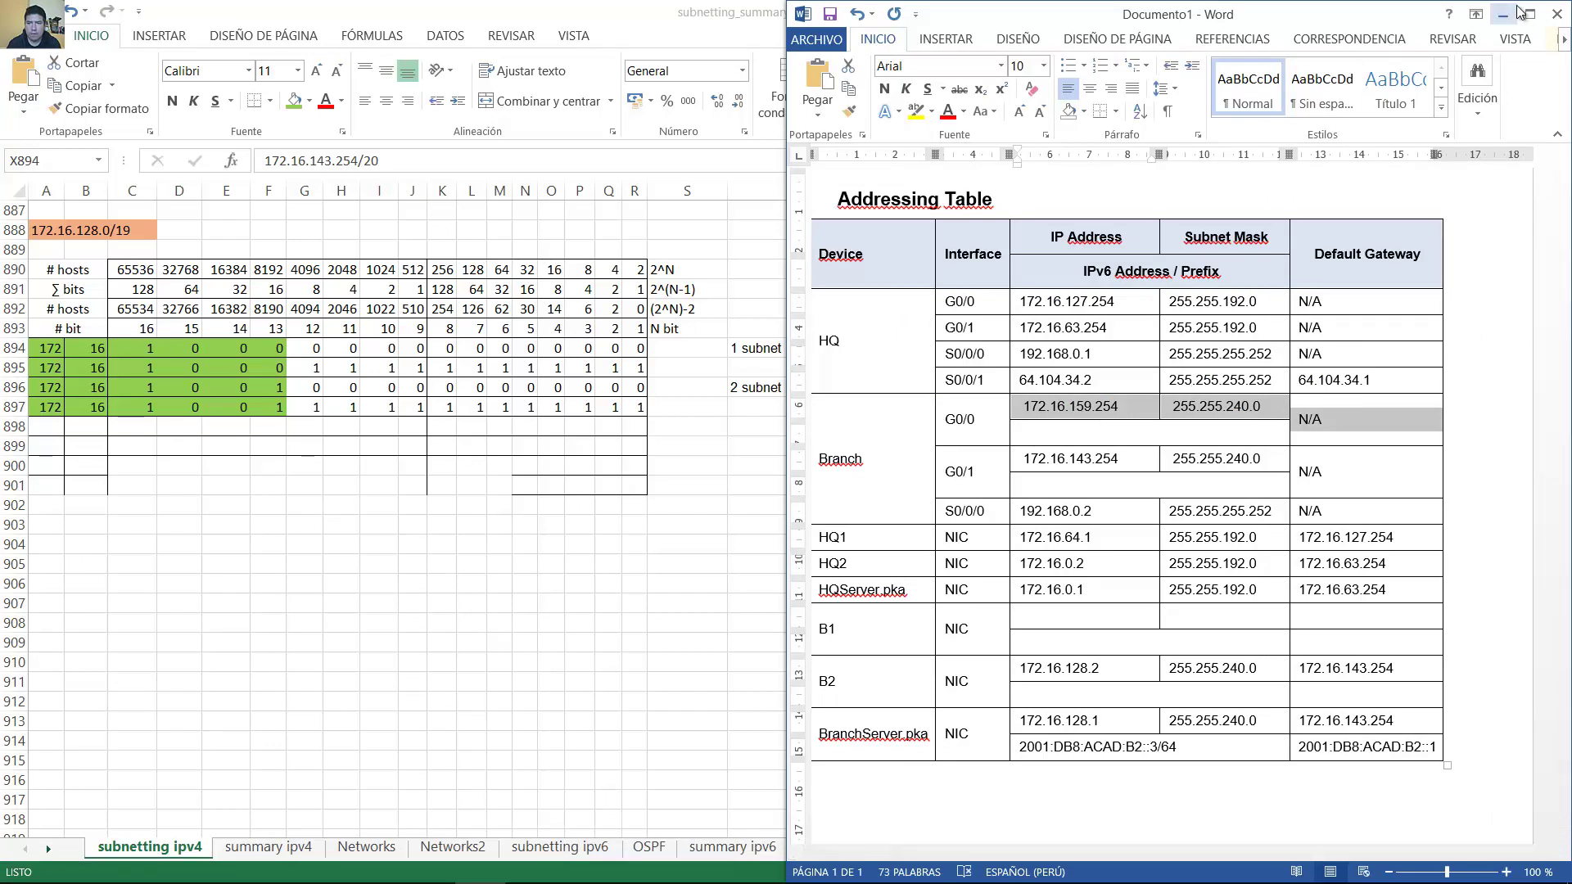
{"action": "left_click", "coordinate": [1076, 408]}
{"action": "double_click", "coordinate": [1109, 407]}
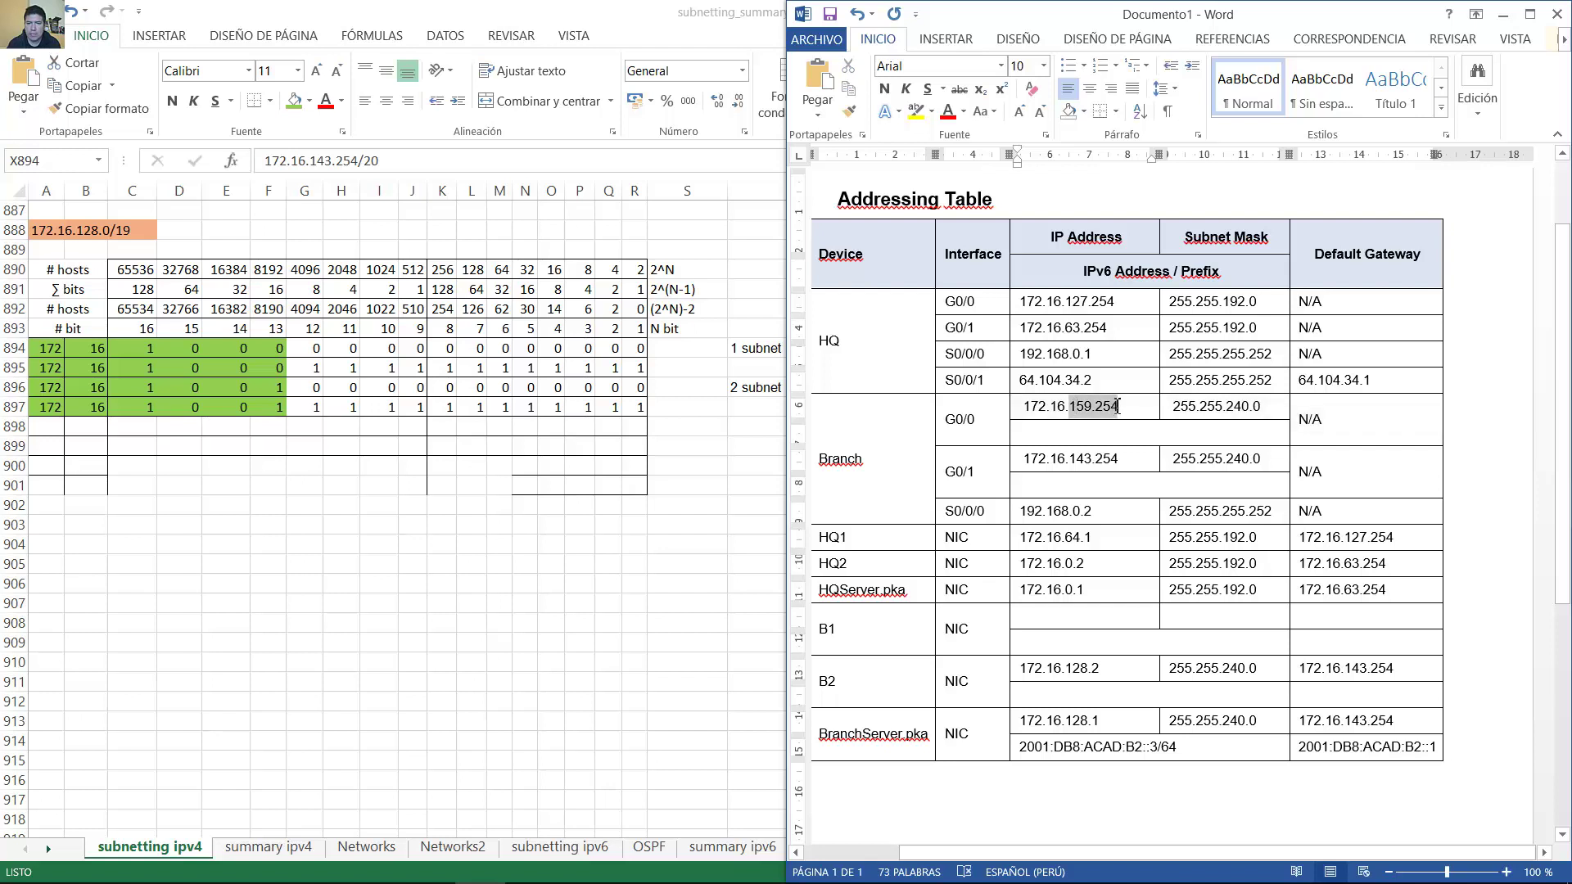
{"action": "left_click", "coordinate": [1505, 14]}
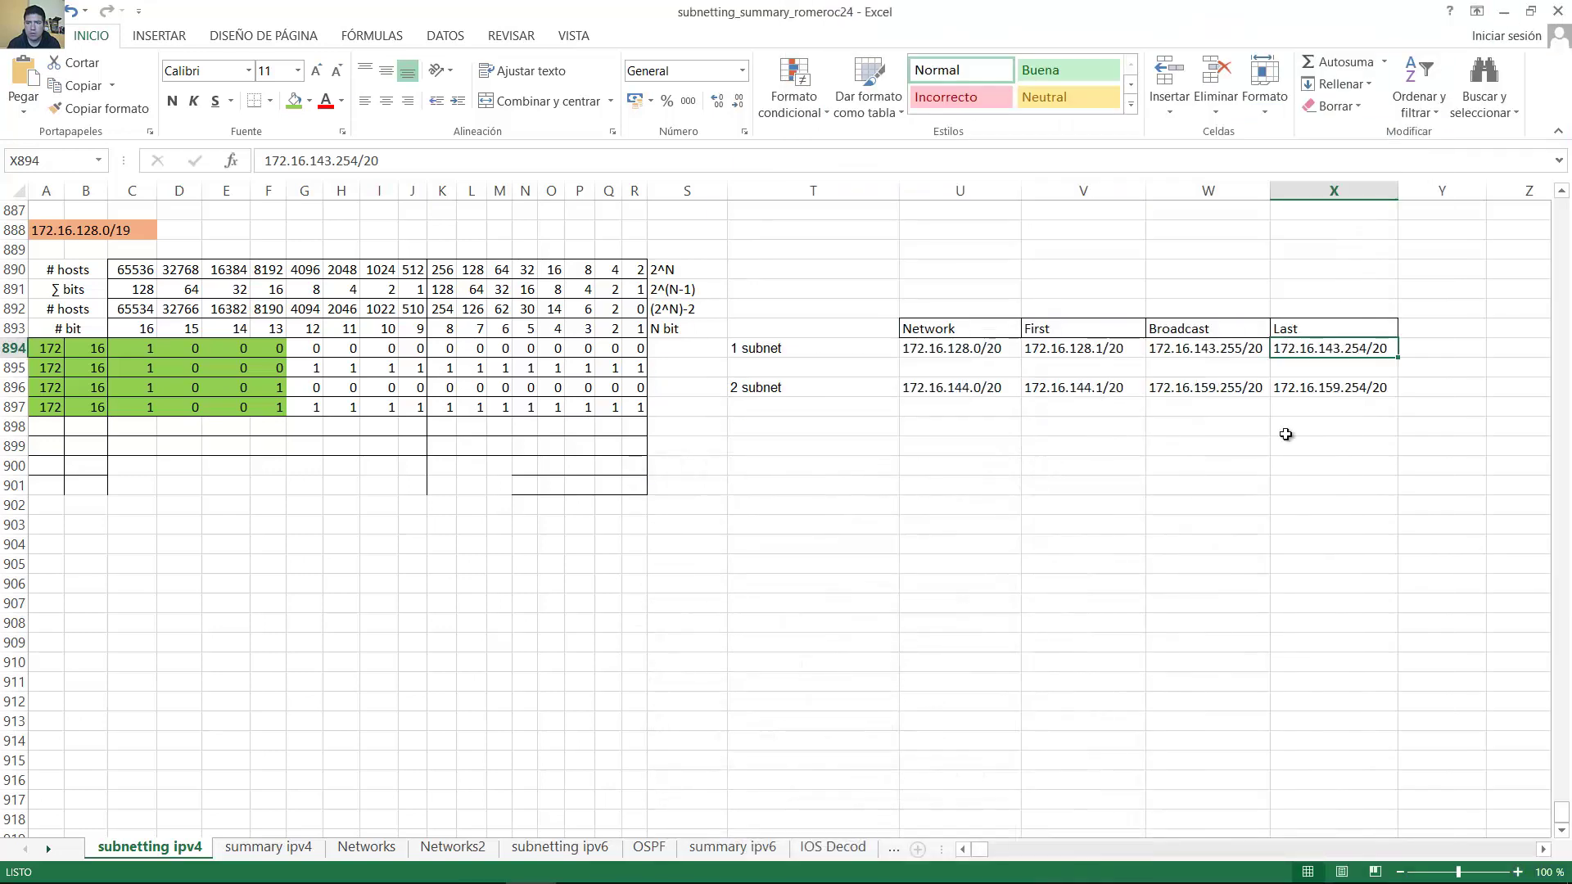
{"action": "left_click", "coordinate": [1312, 392]}
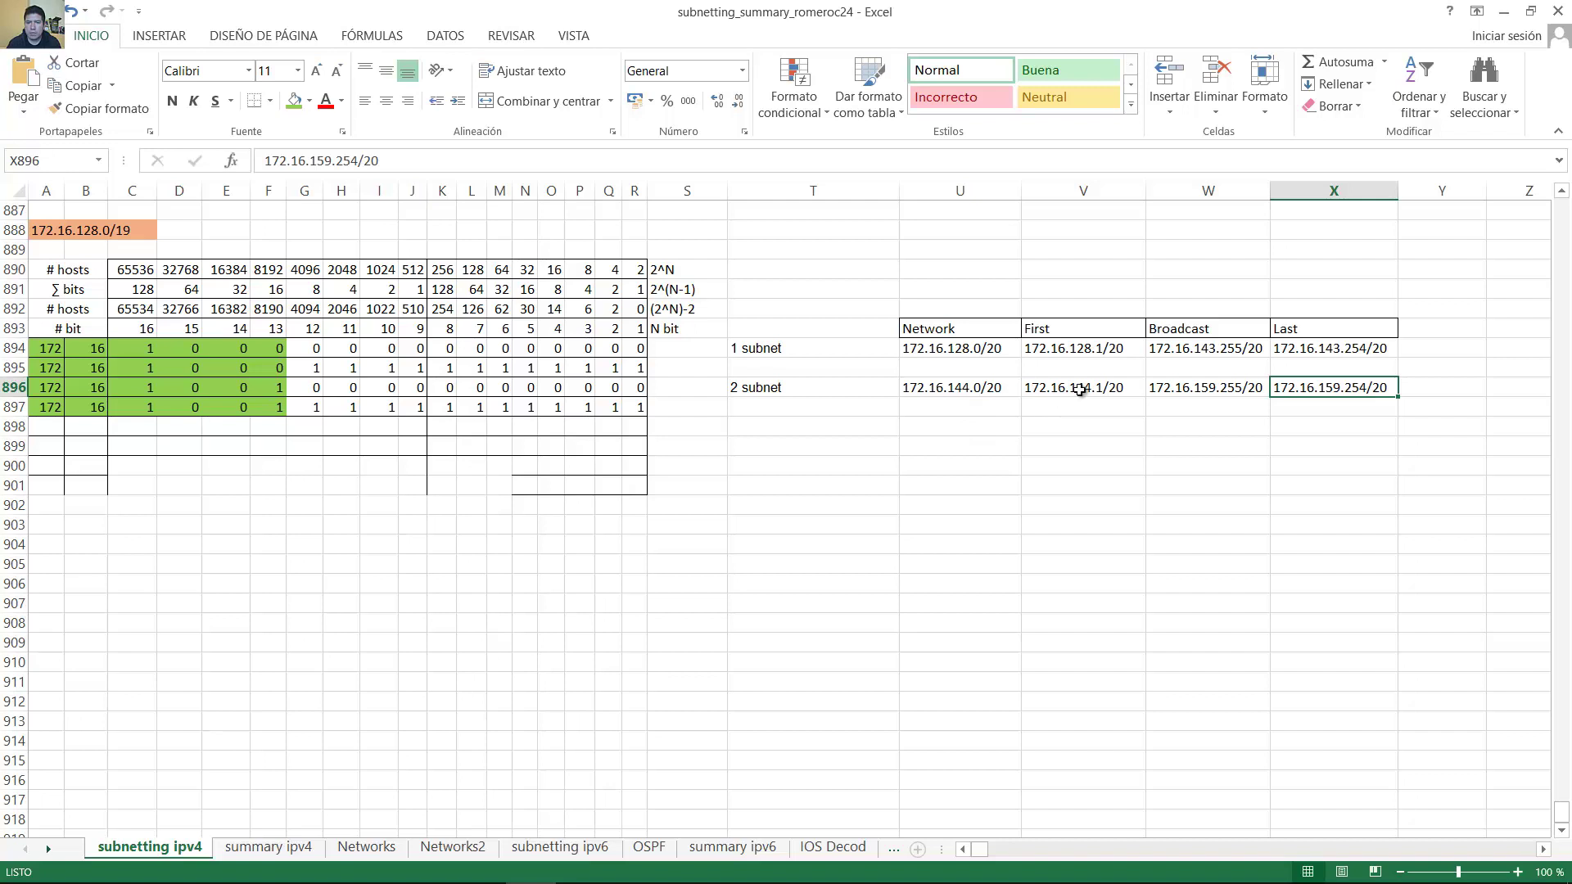
{"action": "left_click", "coordinate": [1324, 406]}
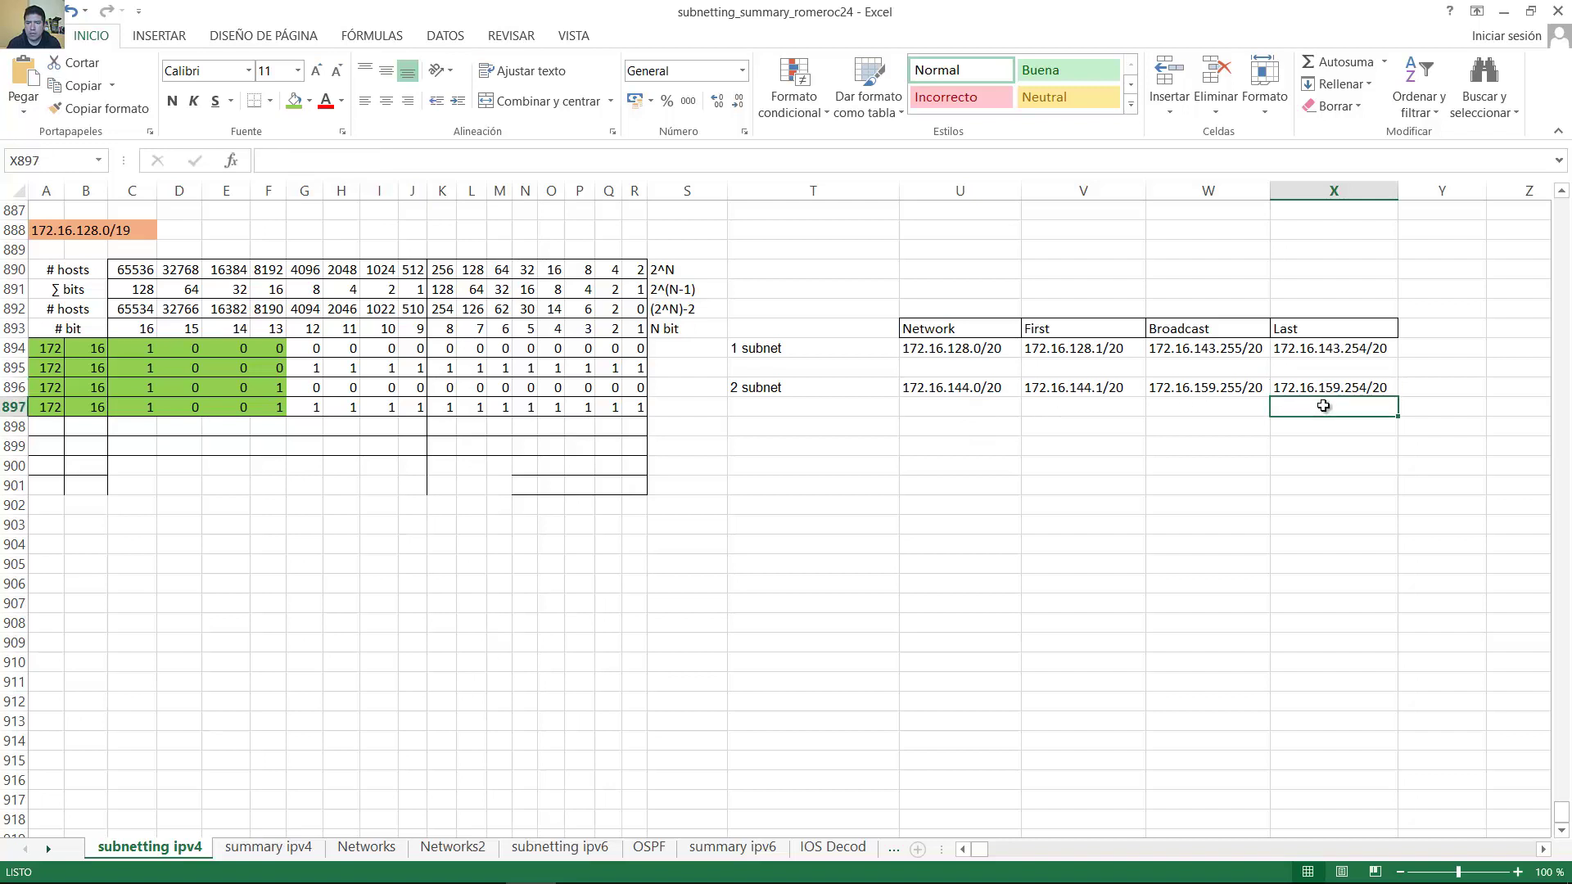
{"action": "left_click_drag", "start_coordinate": [1324, 408], "coordinate": [1308, 388]}
{"action": "left_click", "coordinate": [1308, 388]}
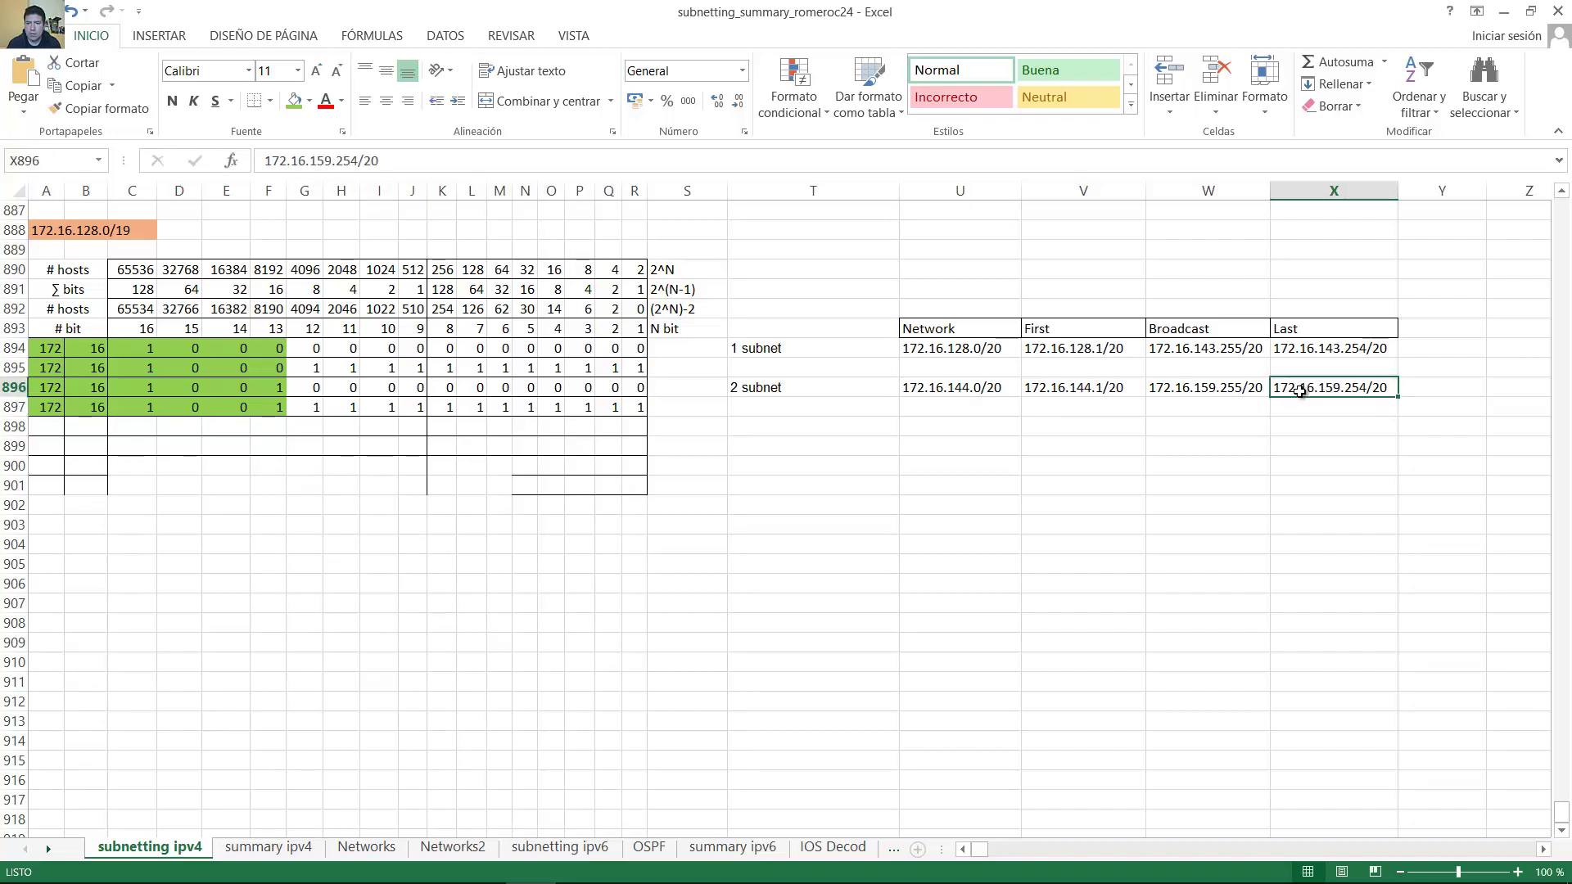
Copy the second subnet's first usable address, 172.16.144.1, without its prefix from the Excel sheet
{"action": "left_click", "coordinate": [1097, 386]}
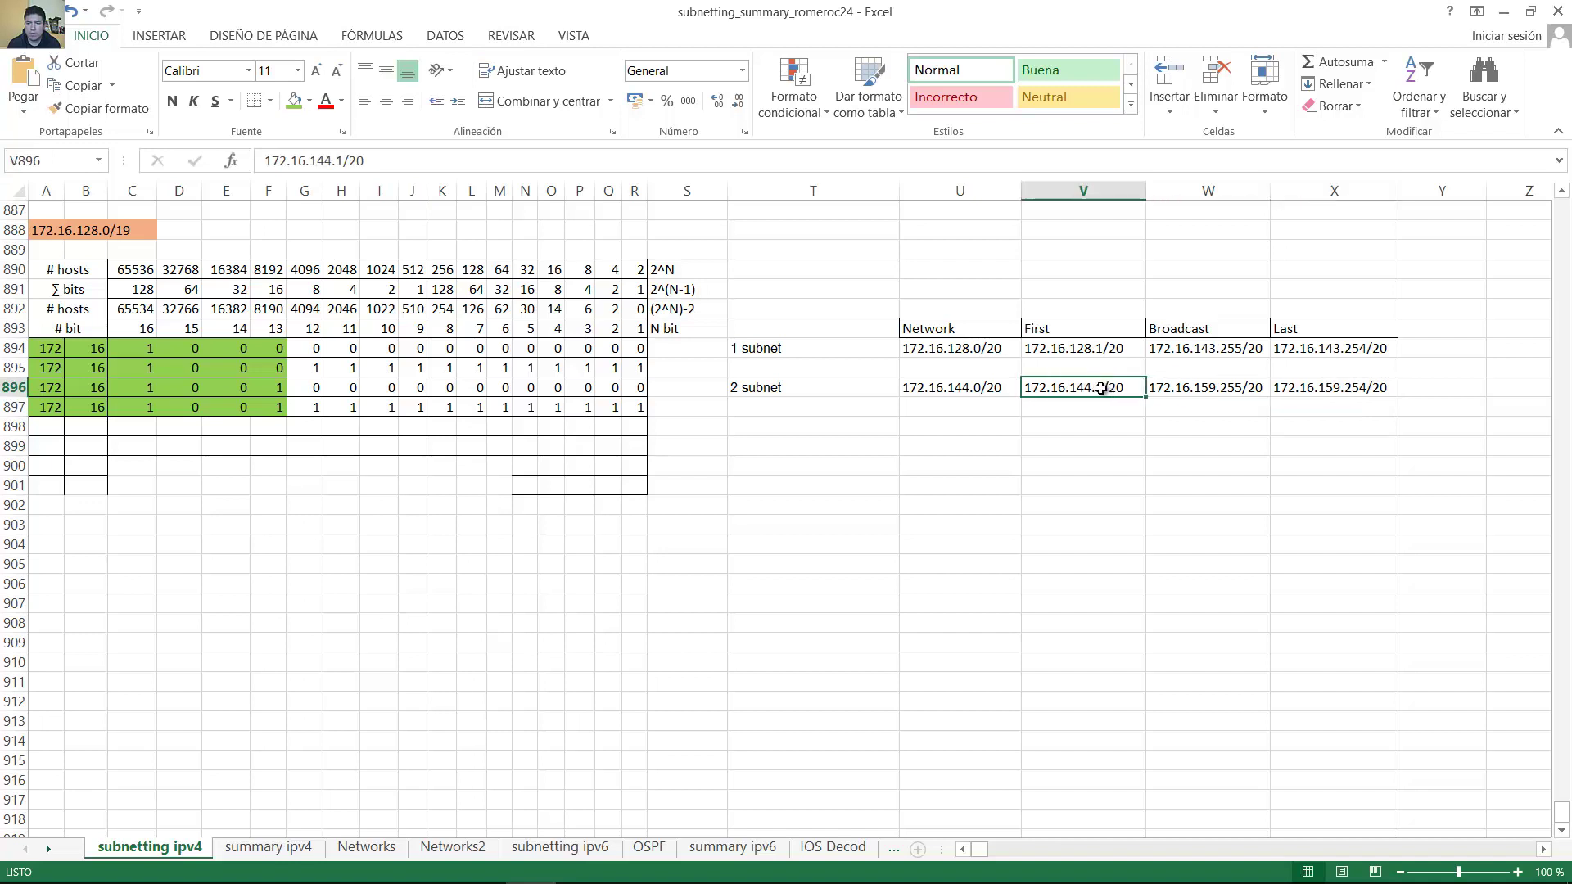
{"action": "double_click", "coordinate": [1102, 389]}
{"action": "double_click", "coordinate": [1085, 388]}
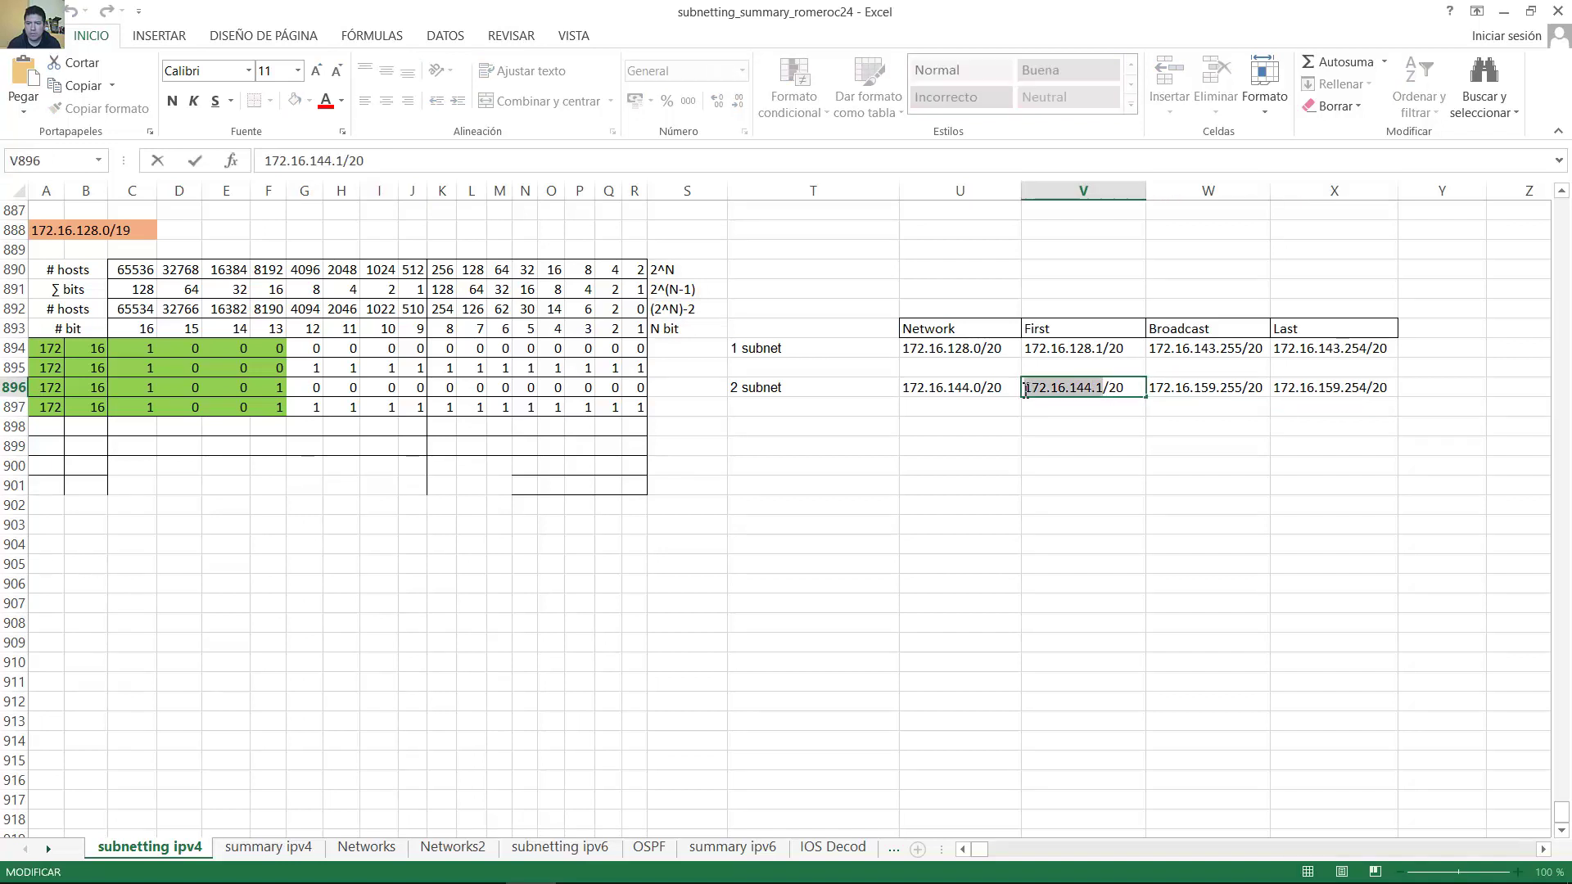
{"action": "right_click", "coordinate": [1048, 390]}
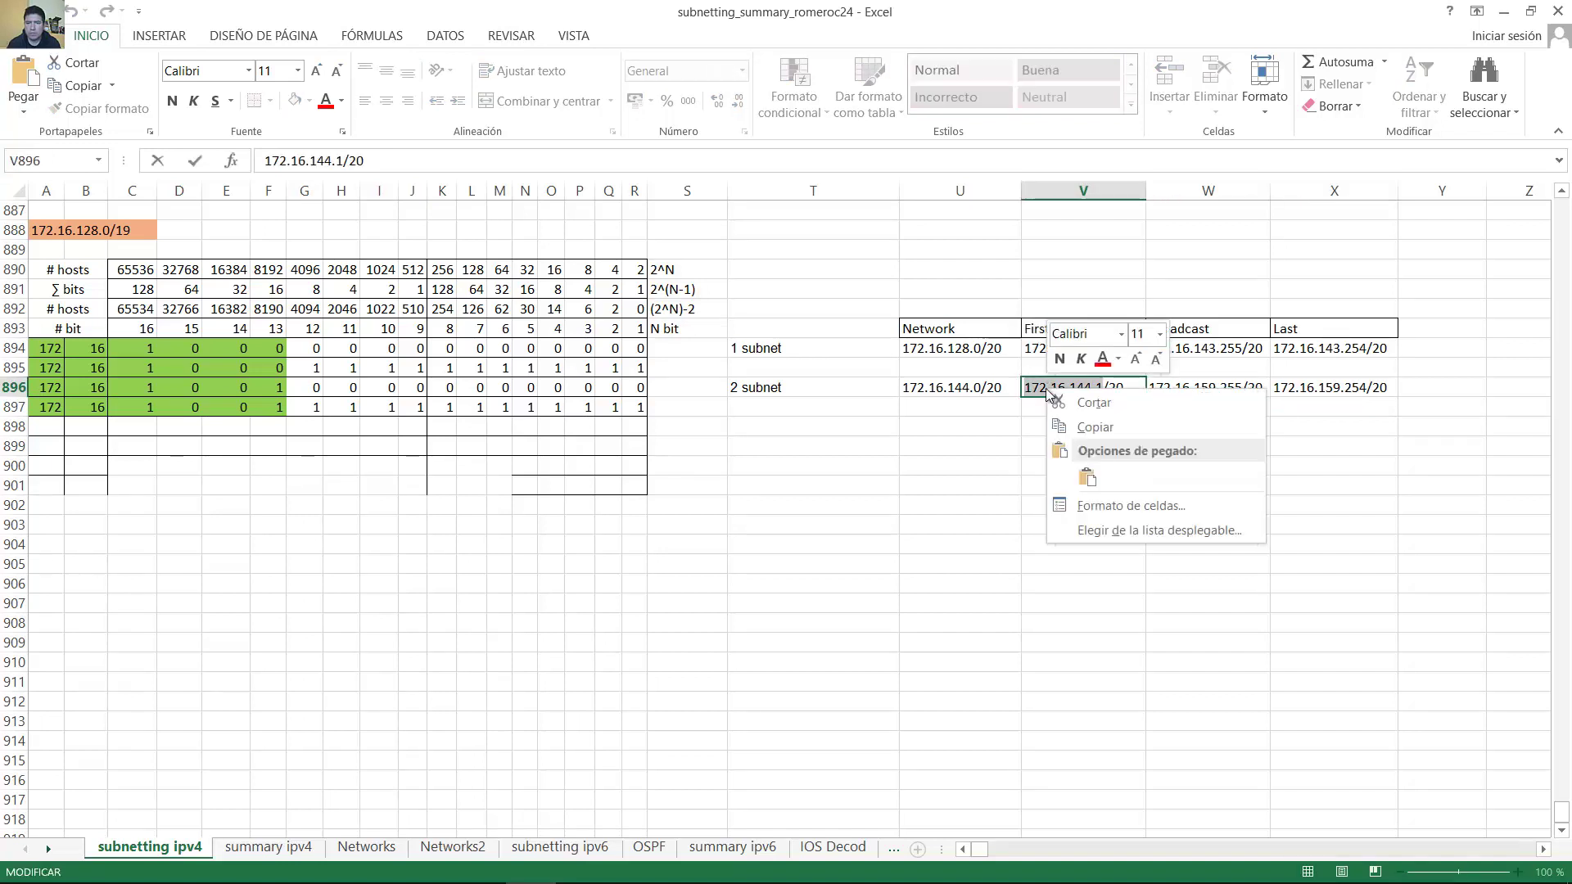
{"action": "left_click", "coordinate": [1103, 426]}
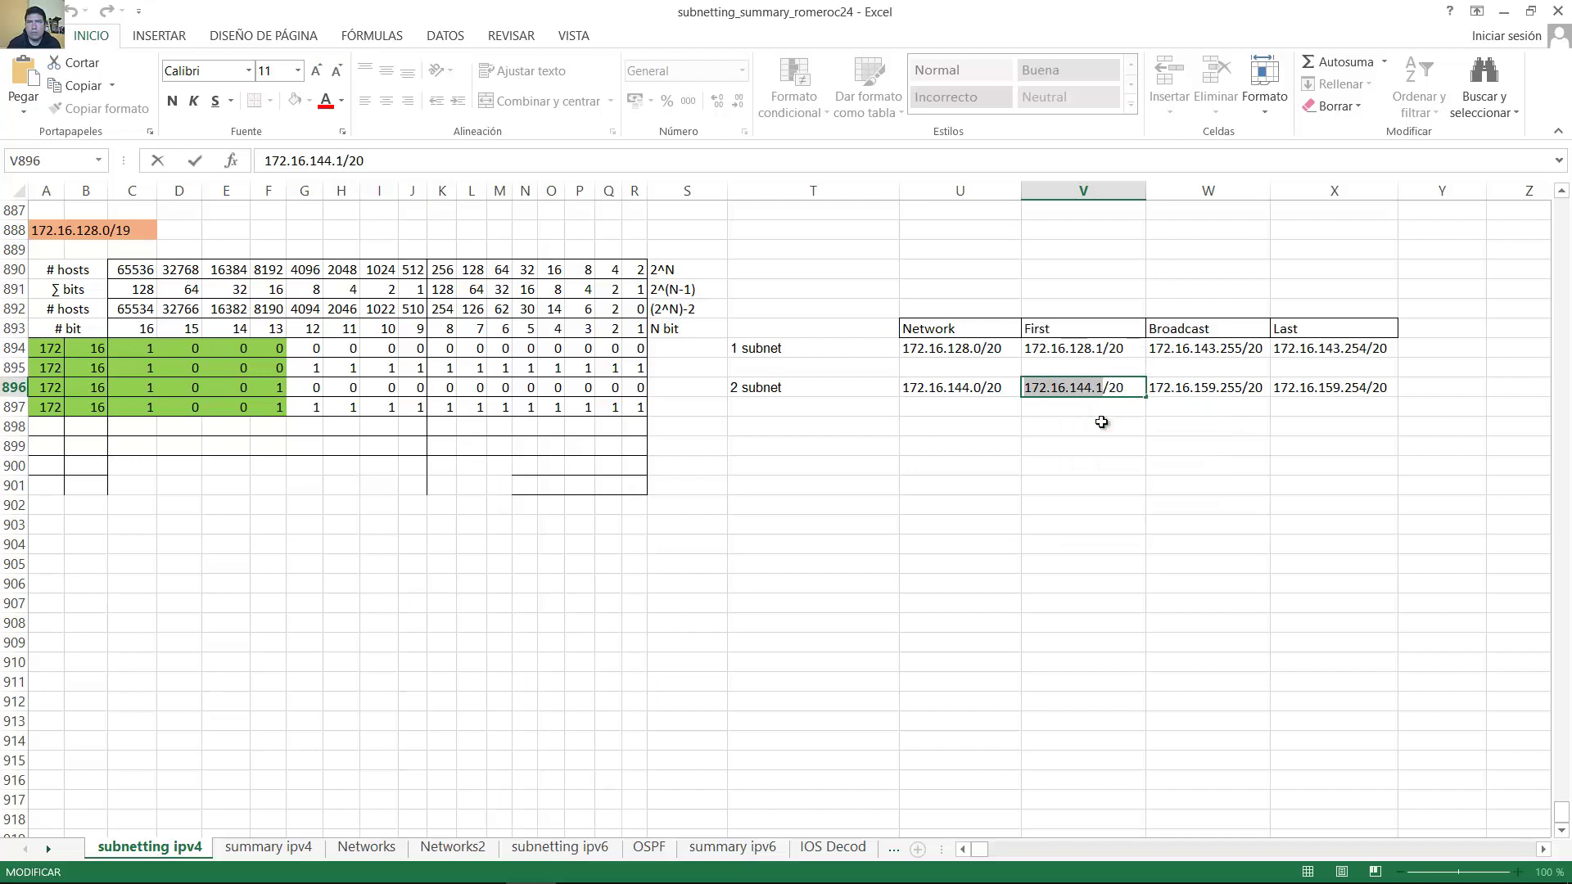
Switch to the Word addressing table and enter B1's IP address 172.16.144.1 and subnet mask 255.255.240.0
{"action": "left_click", "coordinate": [1502, 12]}
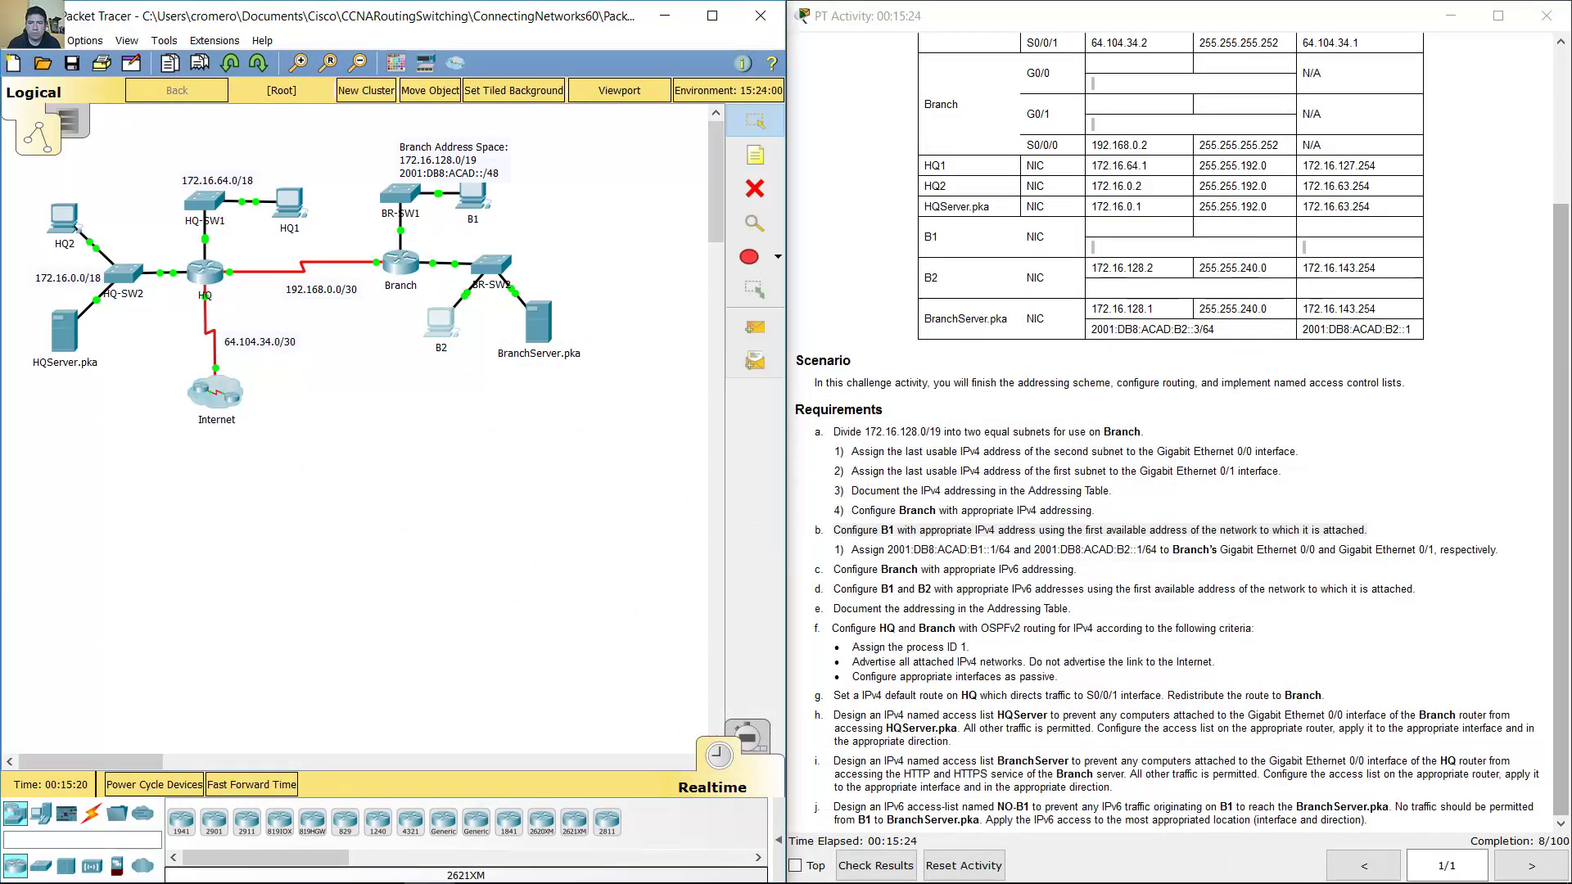
{"action": "left_click", "coordinate": [479, 863]}
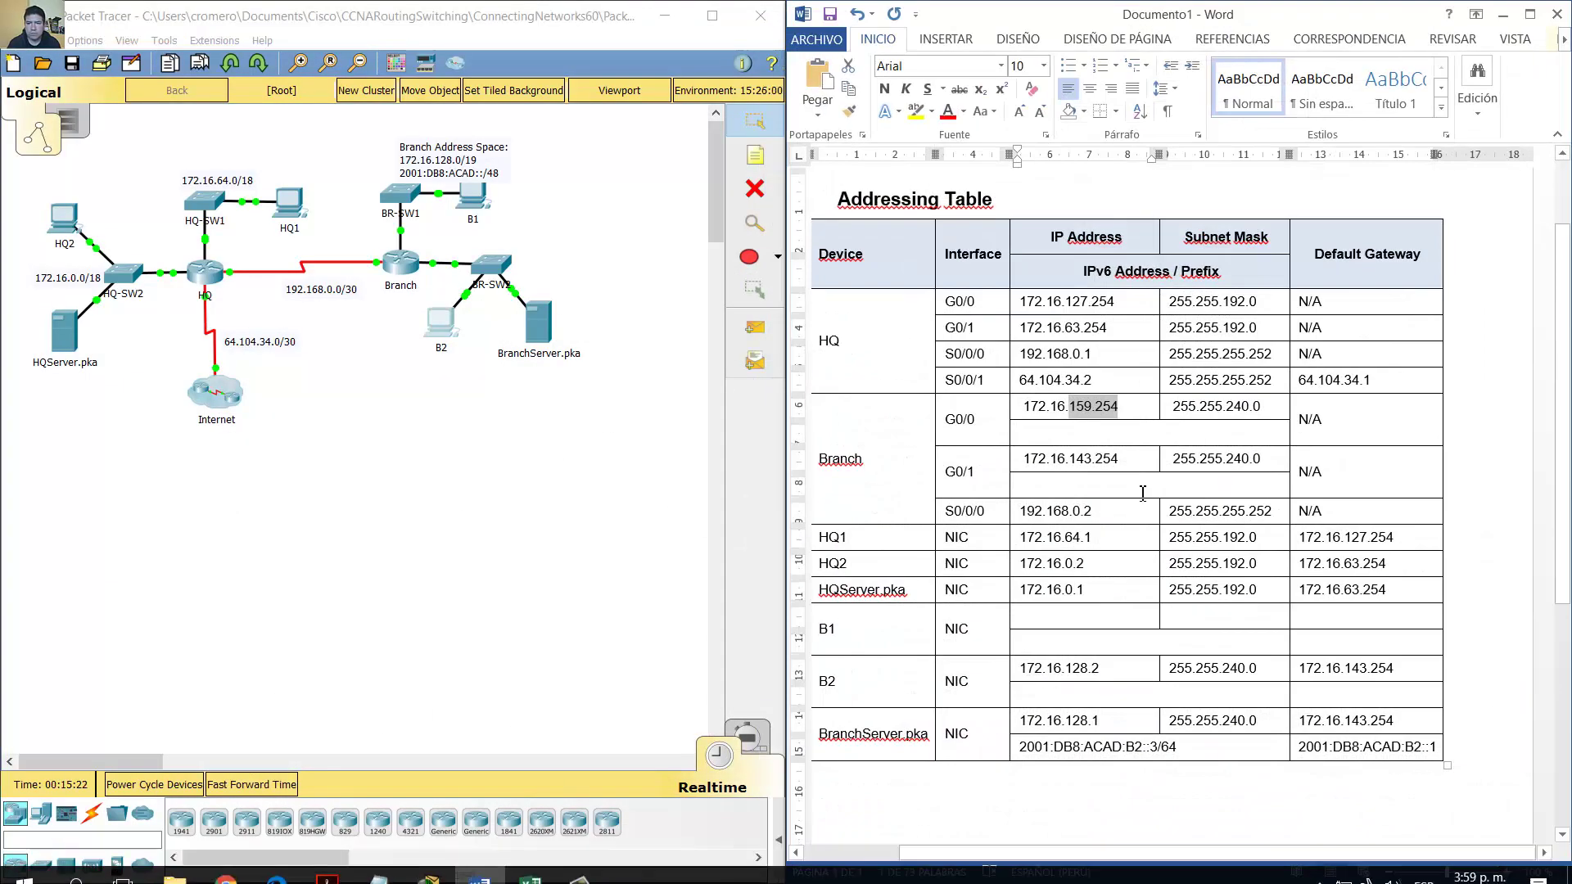
{"action": "left_click", "coordinate": [1058, 620]}
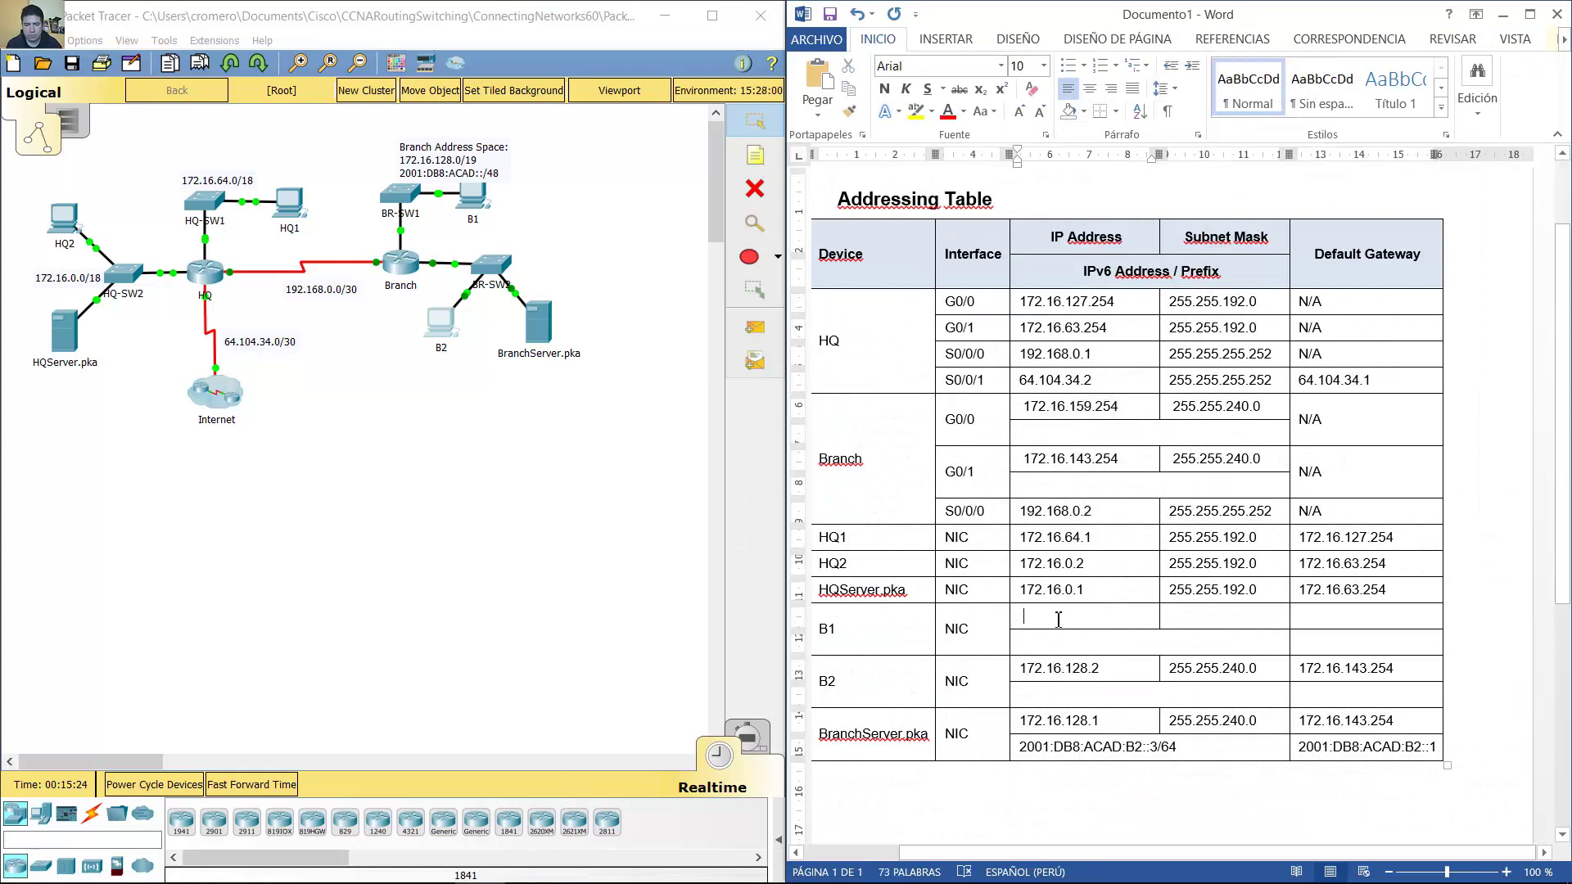
{"action": "type", "text": "172.16.144.1"}
{"action": "key", "text": "Tab"}
{"action": "type", "text": "255.255."}
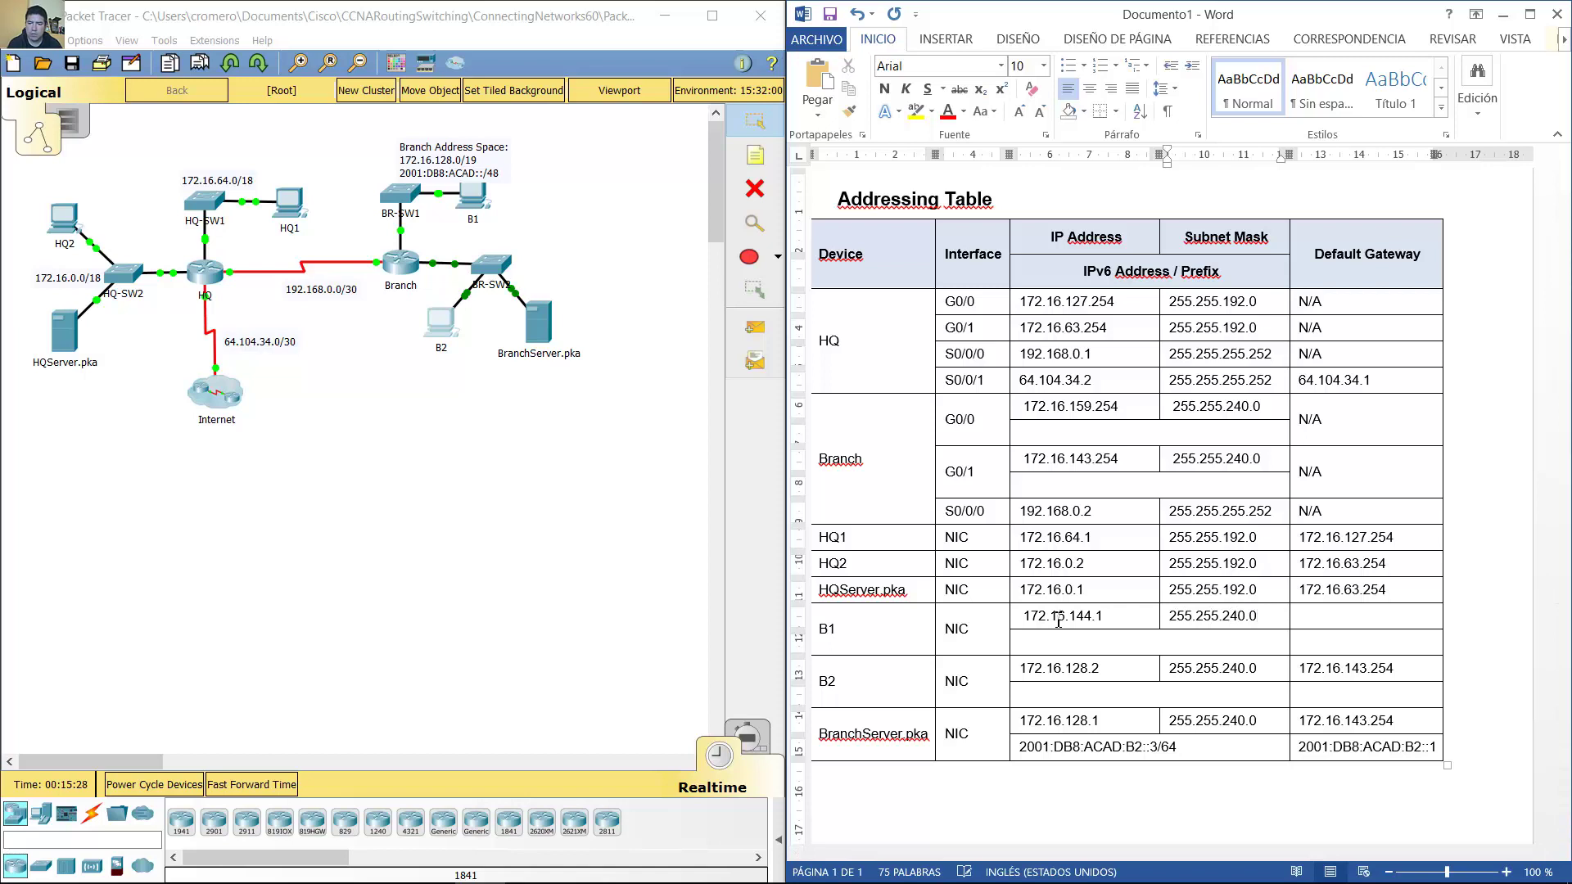
{"action": "left_click", "coordinate": [1130, 616]}
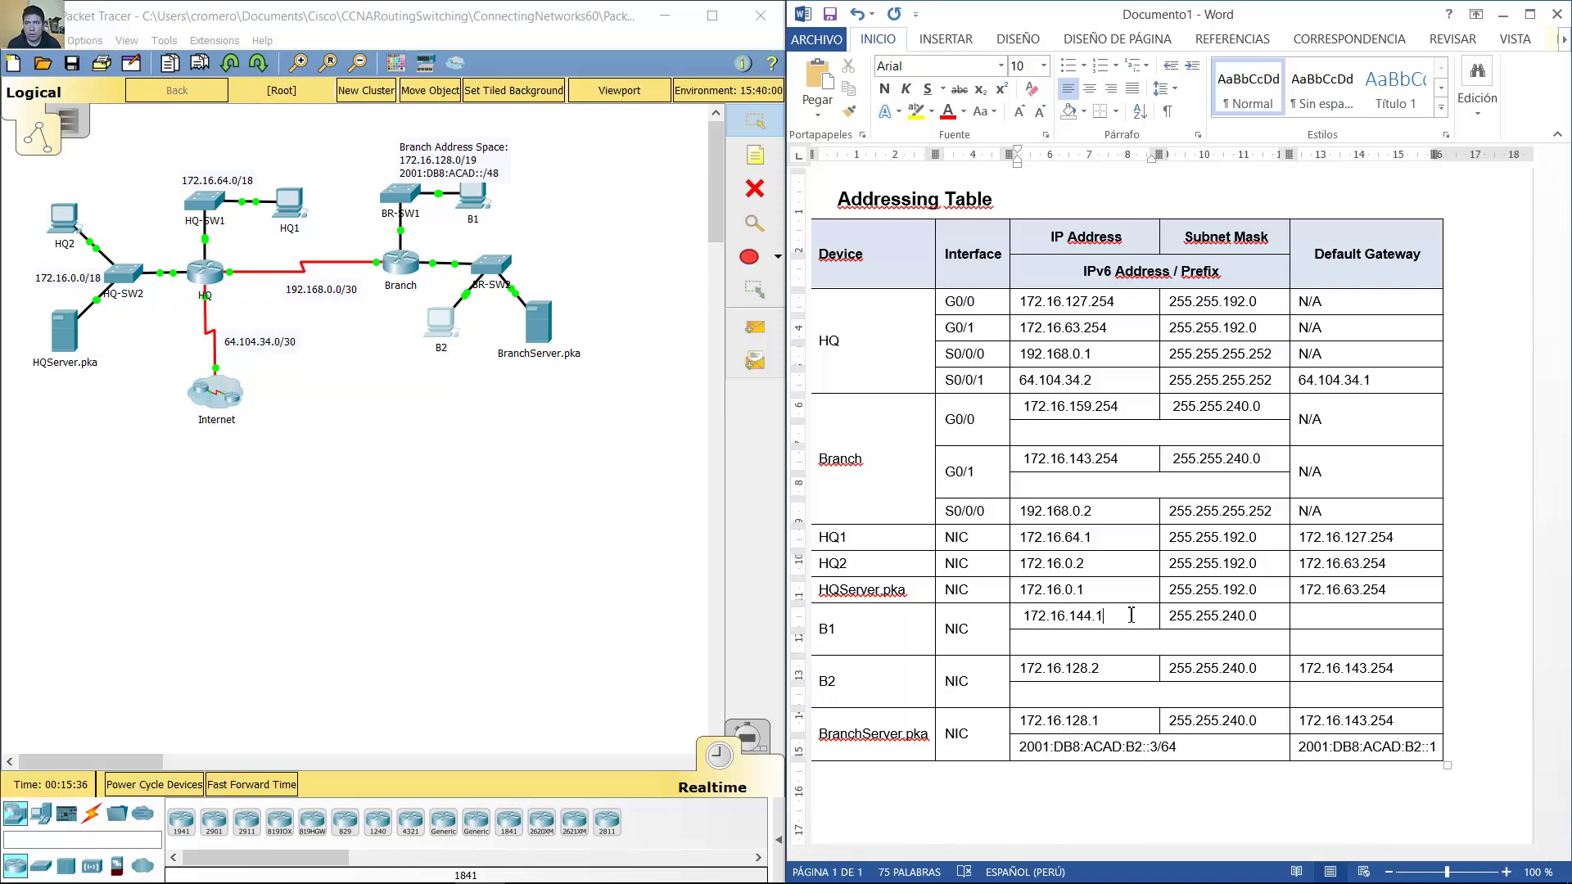
Copy Branch G0/0's IP address, 172.16.159.254, into B1's default gateway cell in the addressing table
{"action": "left_click", "coordinate": [1340, 618]}
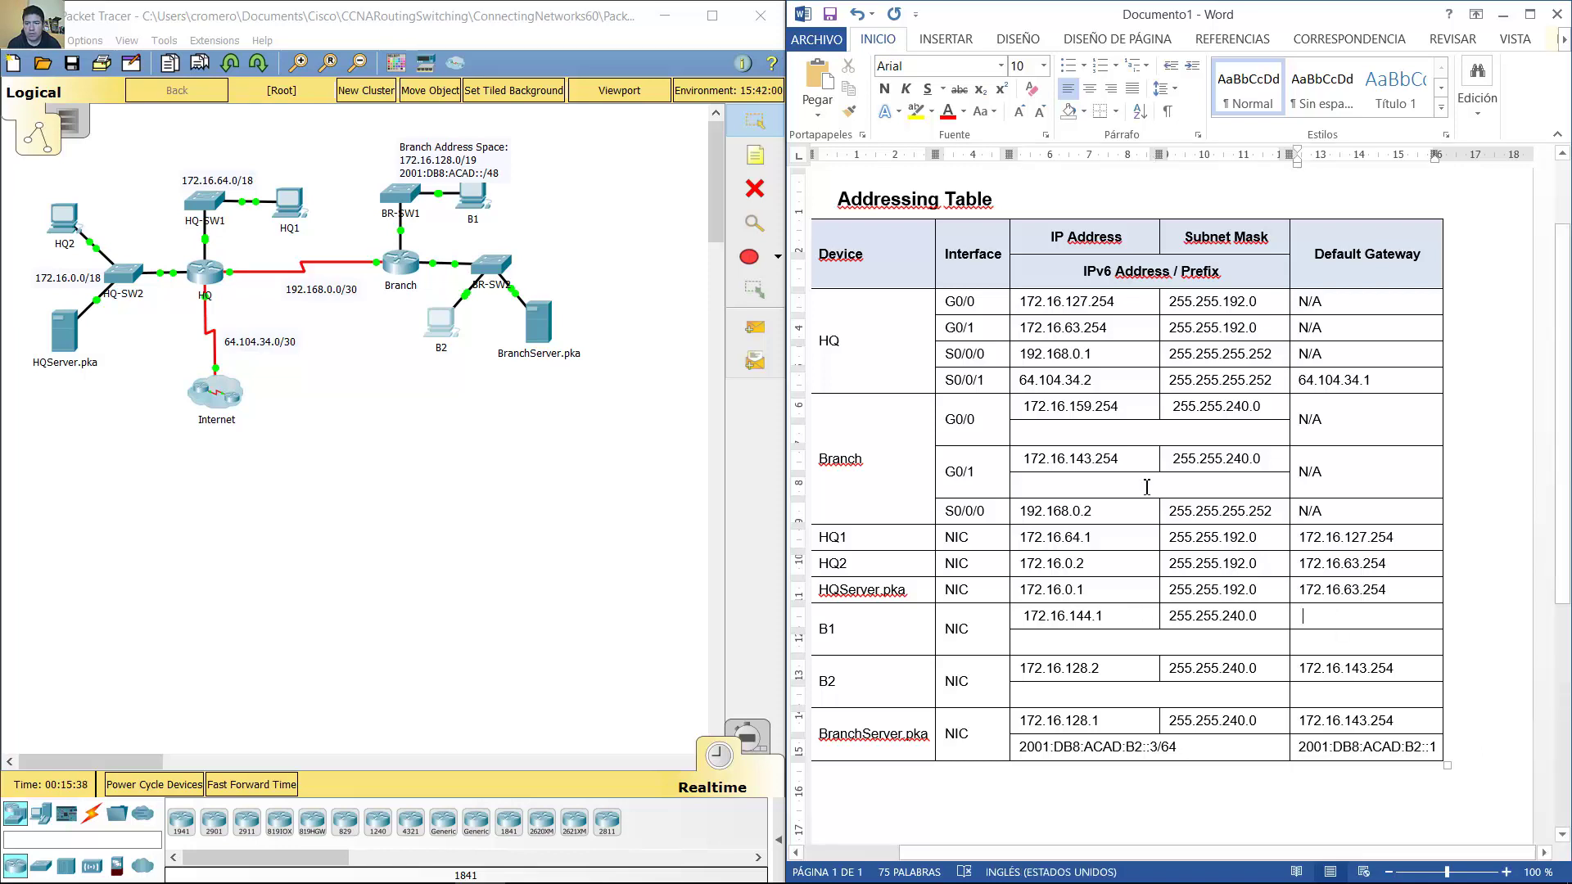
{"action": "left_click_drag", "start_coordinate": [1120, 407], "coordinate": [1022, 407]}
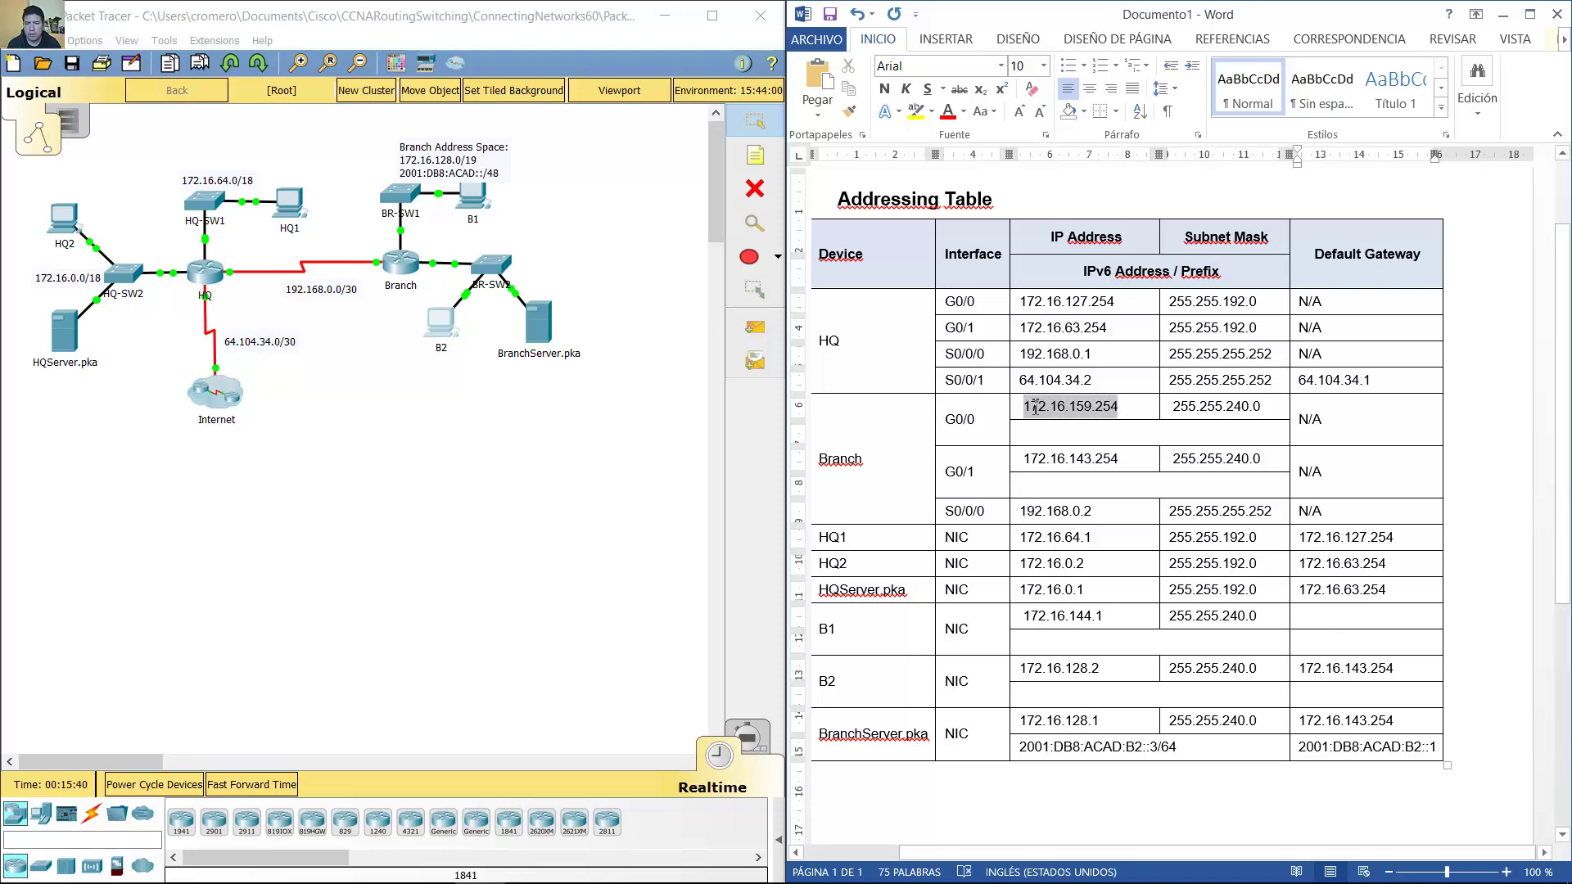
{"action": "right_click", "coordinate": [1055, 414]}
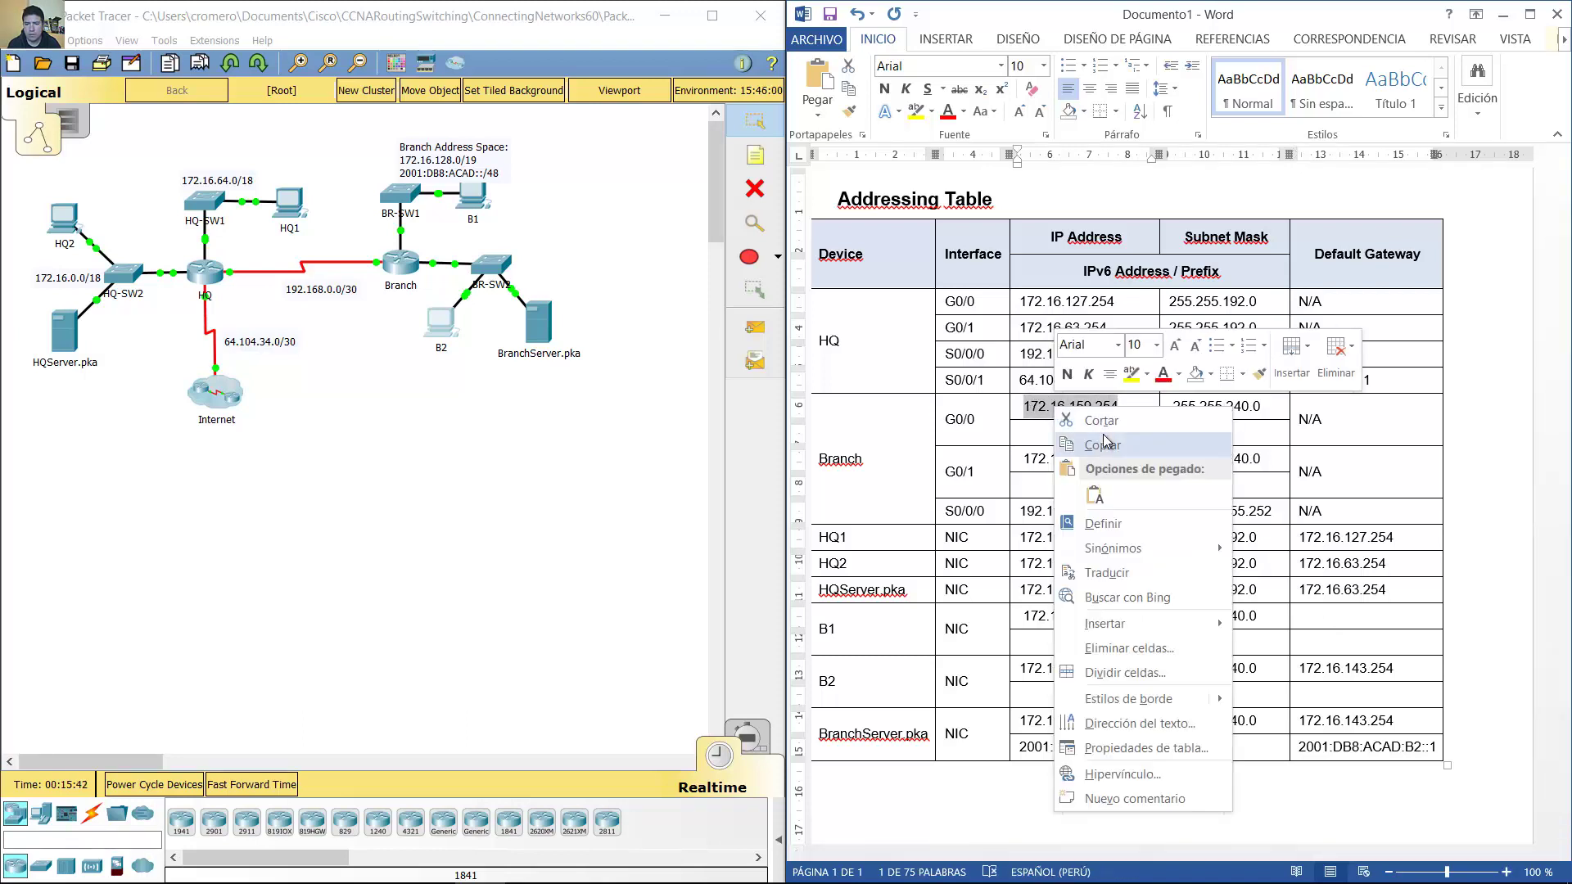
{"action": "left_click", "coordinate": [1077, 442]}
{"action": "right_click", "coordinate": [1344, 624]}
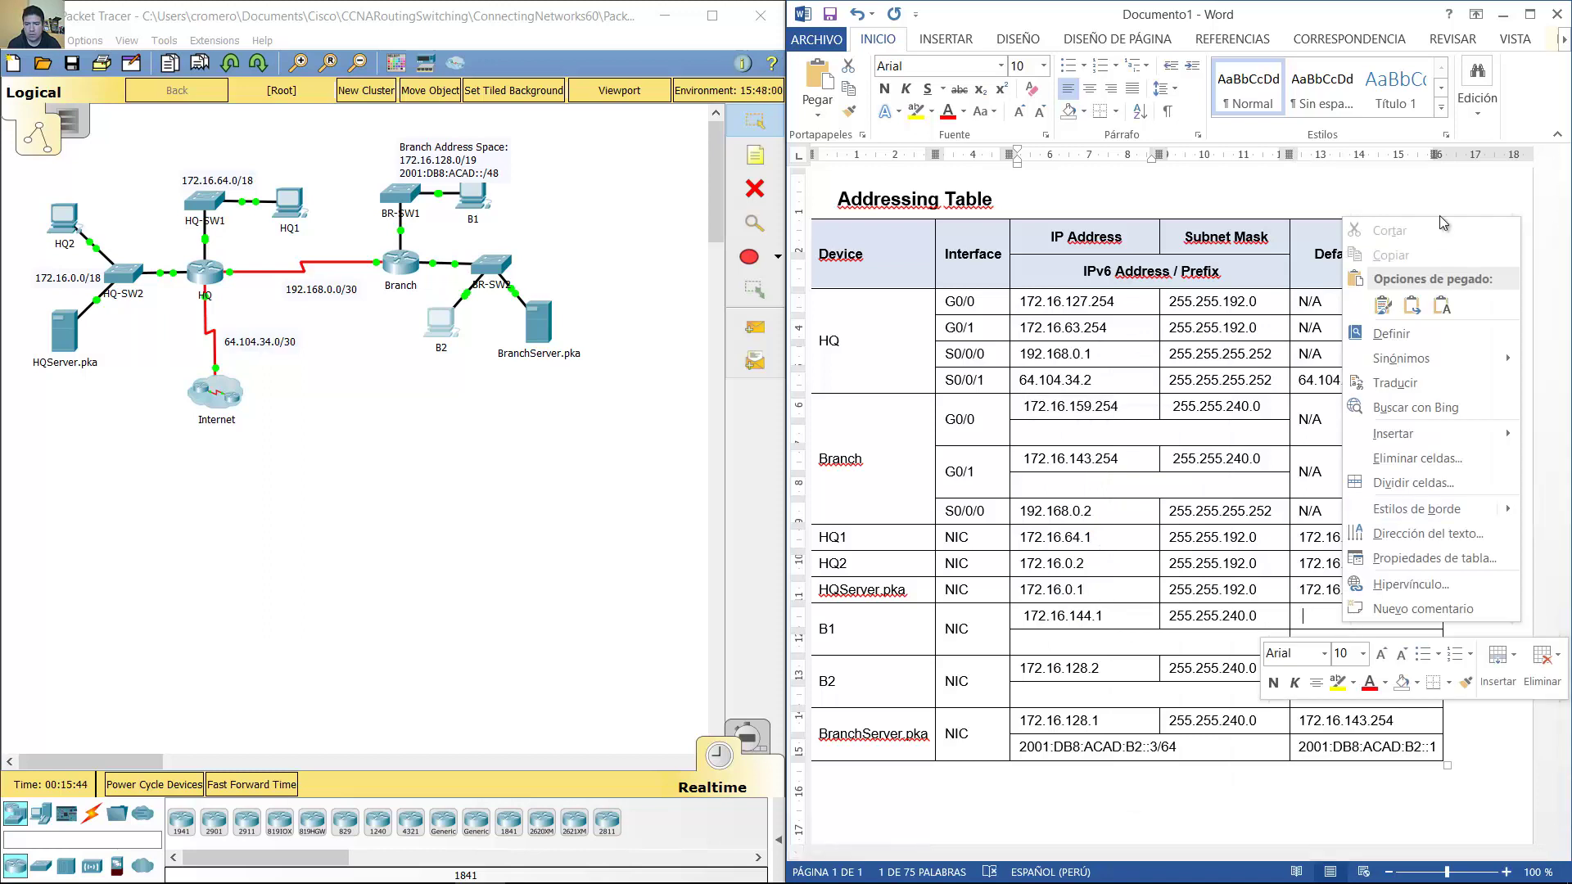
{"action": "key", "text": "Escape"}
{"action": "key", "text": "ctrl+v"}
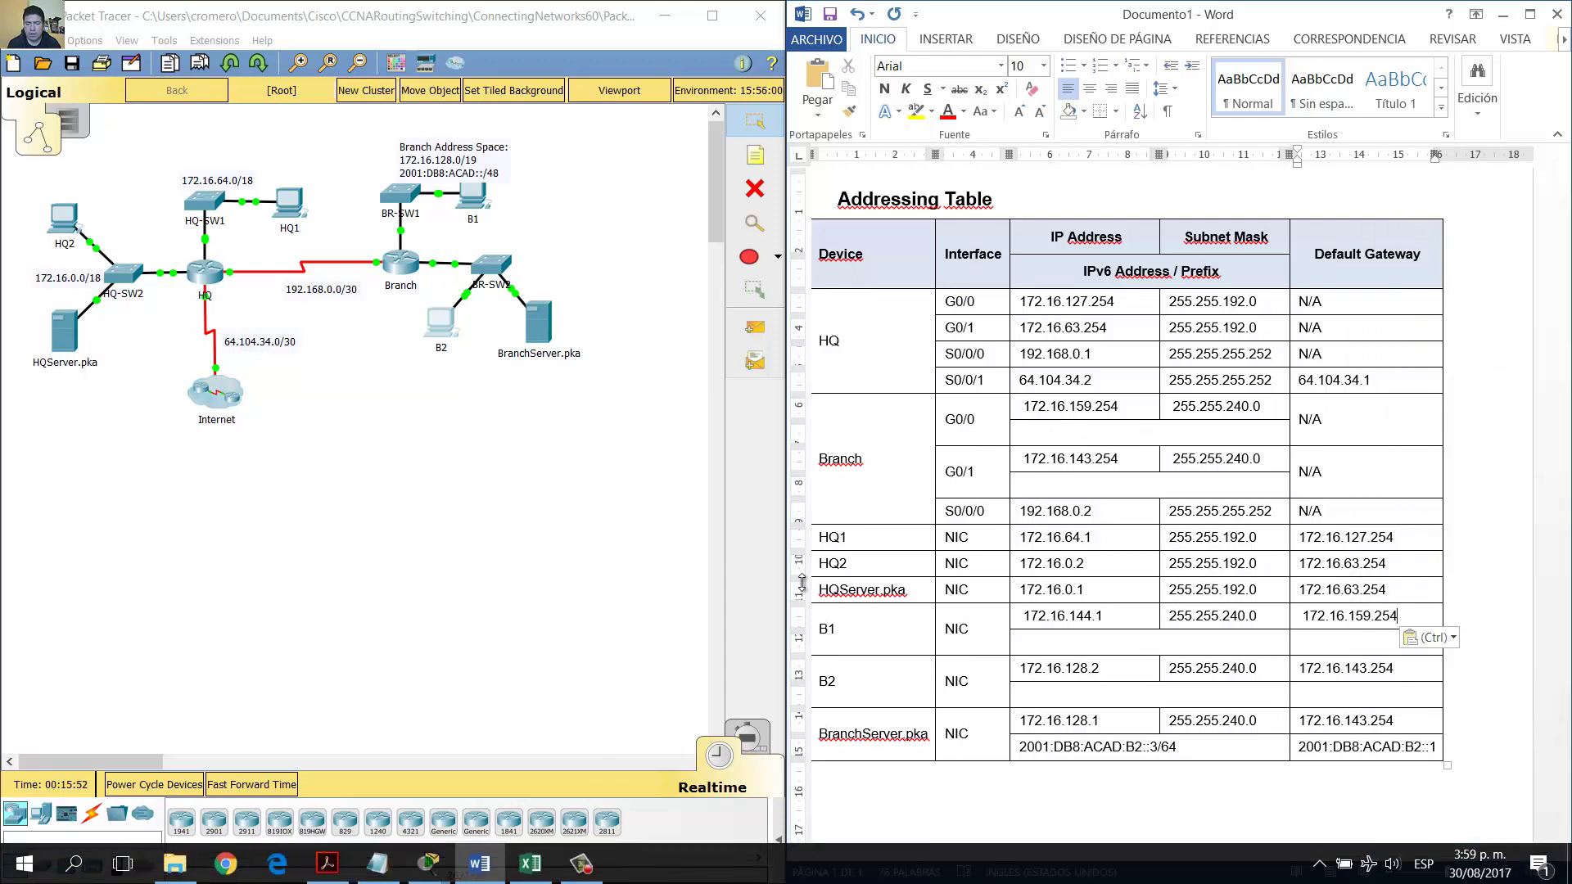
Highlight B1's completed IPv4 row in Word, then open the IP configuration of PC B1 in Packet Tracer
{"action": "left_click_drag", "start_coordinate": [1031, 616], "coordinate": [1392, 618]}
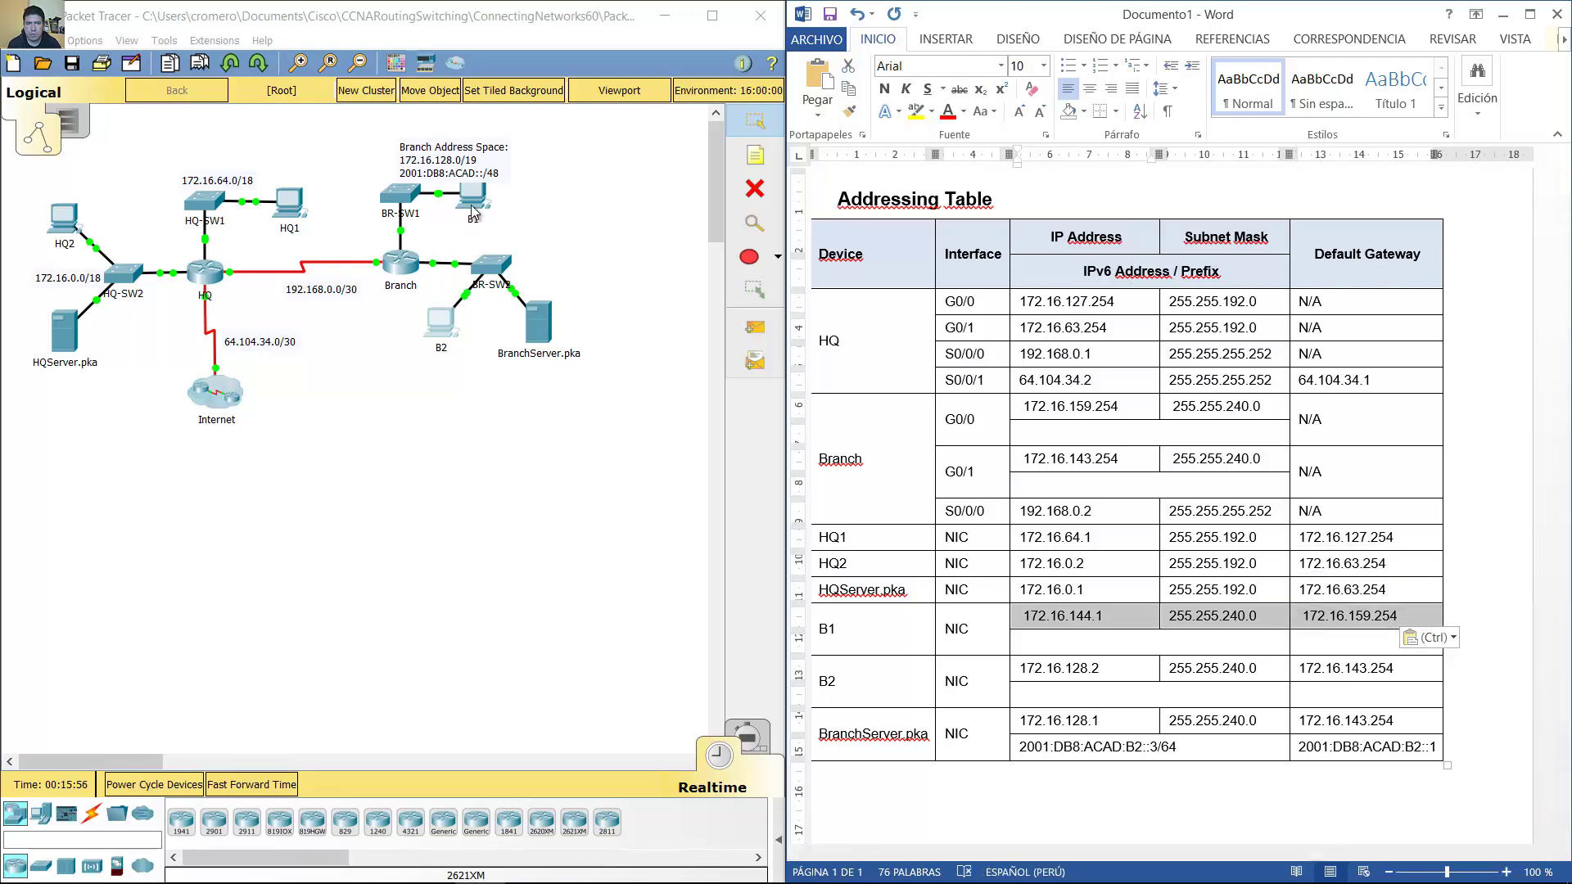
{"action": "left_click", "coordinate": [471, 201]}
{"action": "left_click_drag", "start_coordinate": [703, 147], "coordinate": [421, 223]}
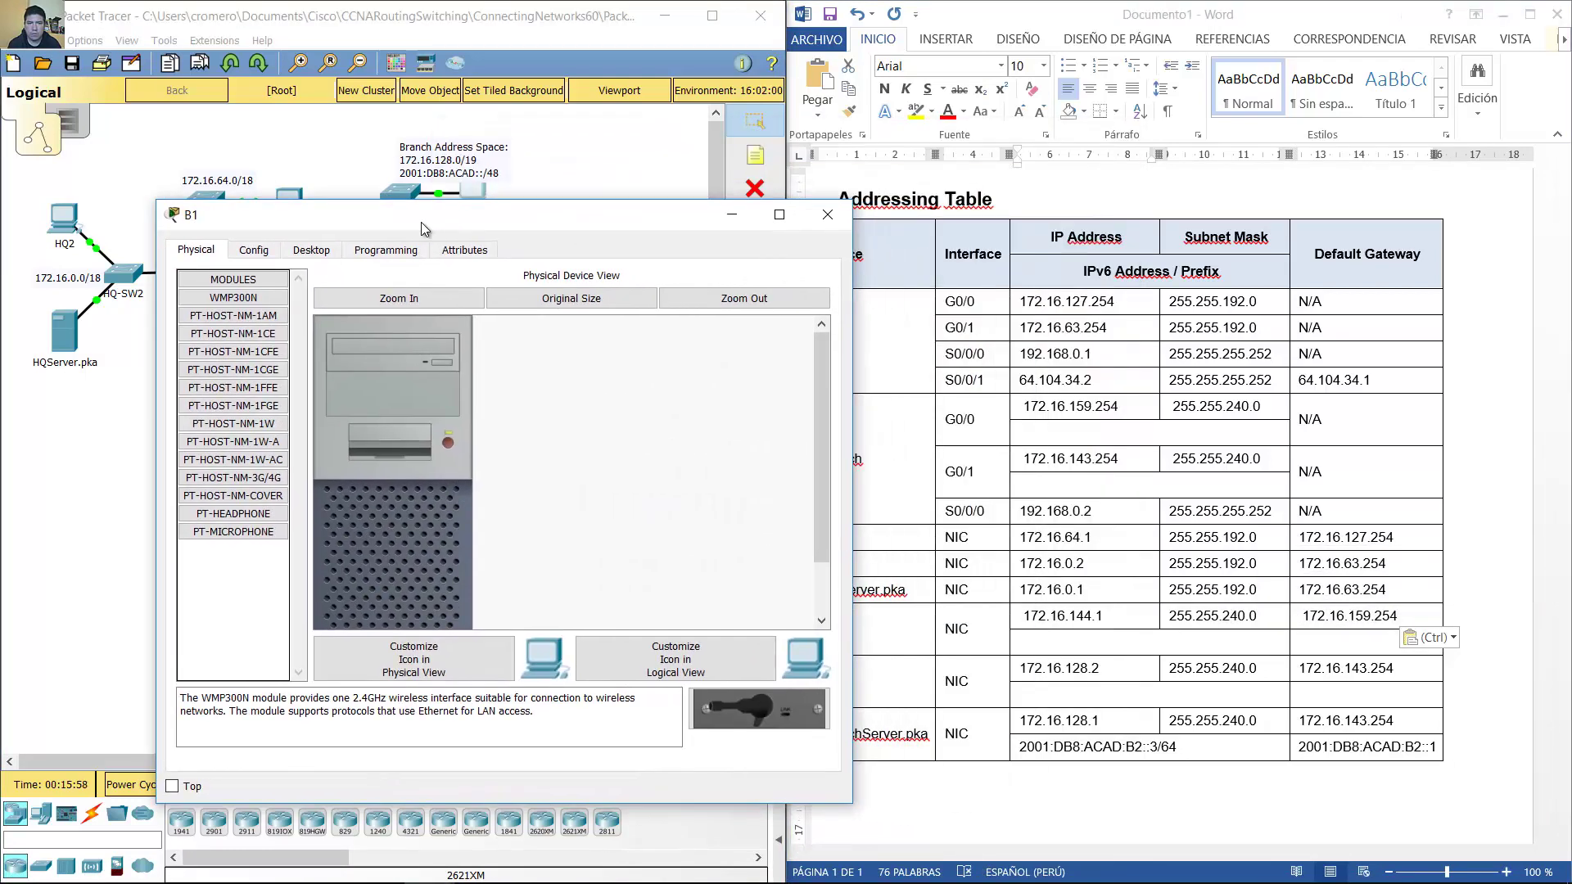
{"action": "left_click", "coordinate": [314, 252]}
{"action": "left_click", "coordinate": [261, 332]}
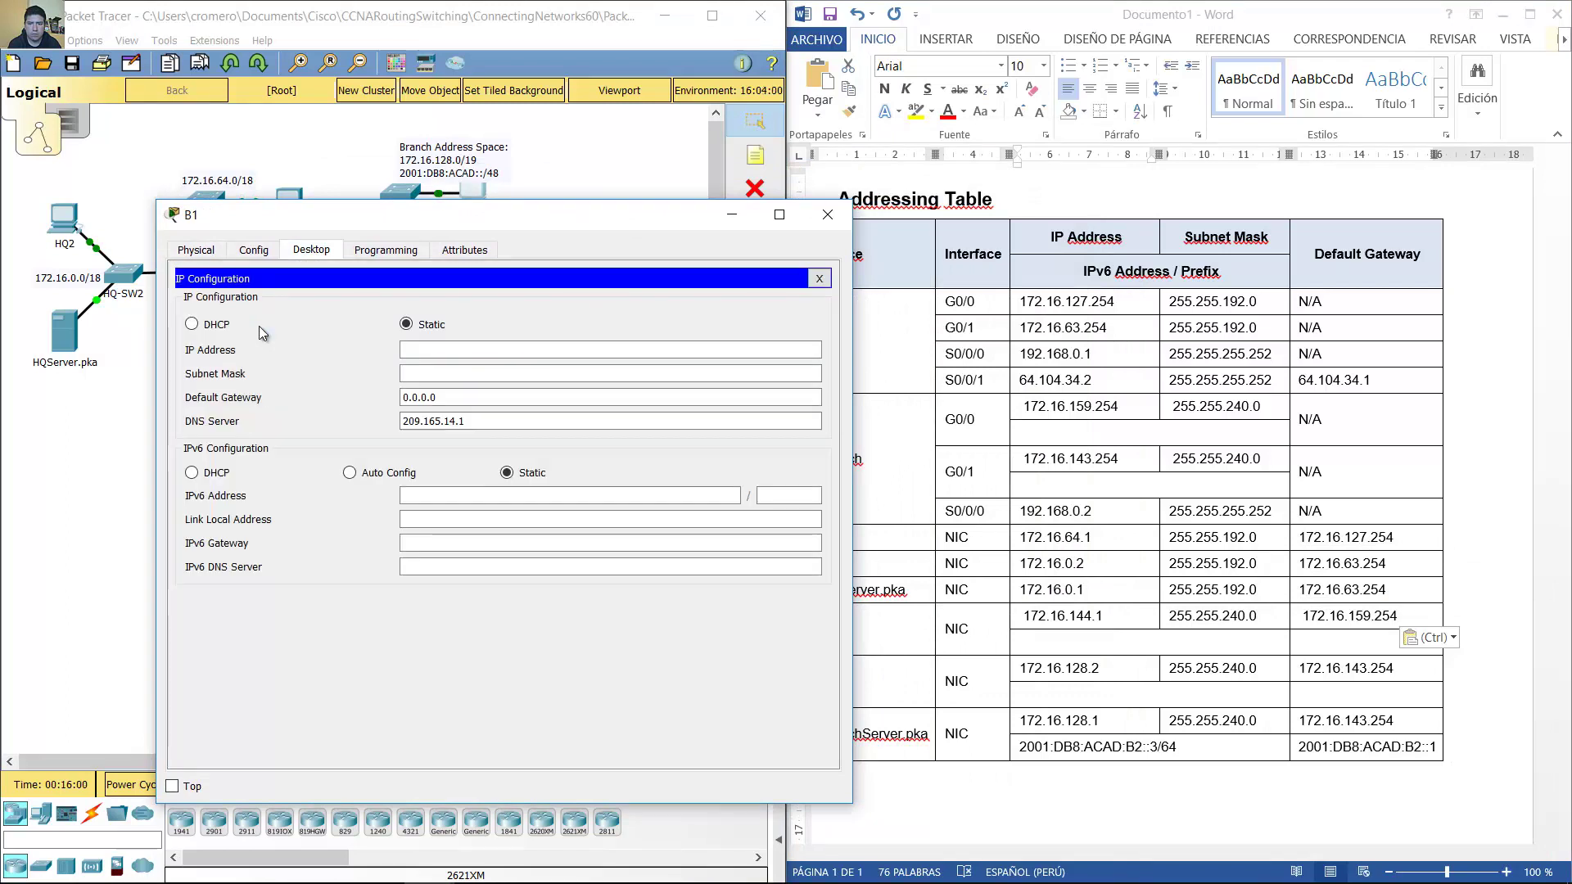
Set B1's static IPv4 address to 172.16.144.1, mask 255.255.240.0 and default gateway 172.16.159.254, and close its configuration
{"action": "left_click", "coordinate": [449, 351]}
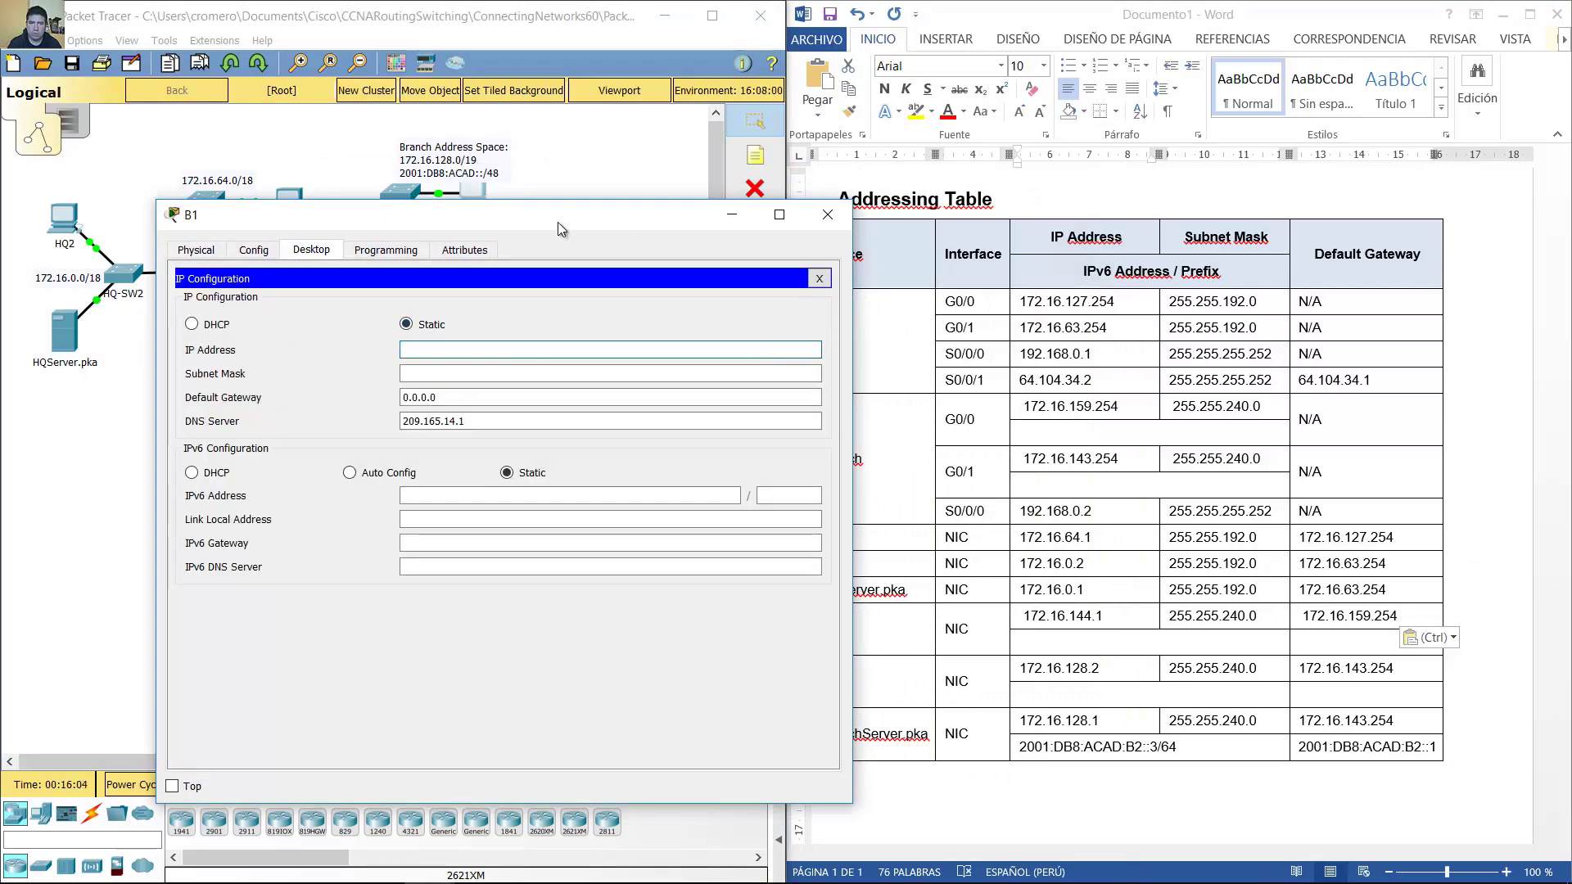
{"action": "left_click_drag", "start_coordinate": [558, 222], "coordinate": [475, 218]}
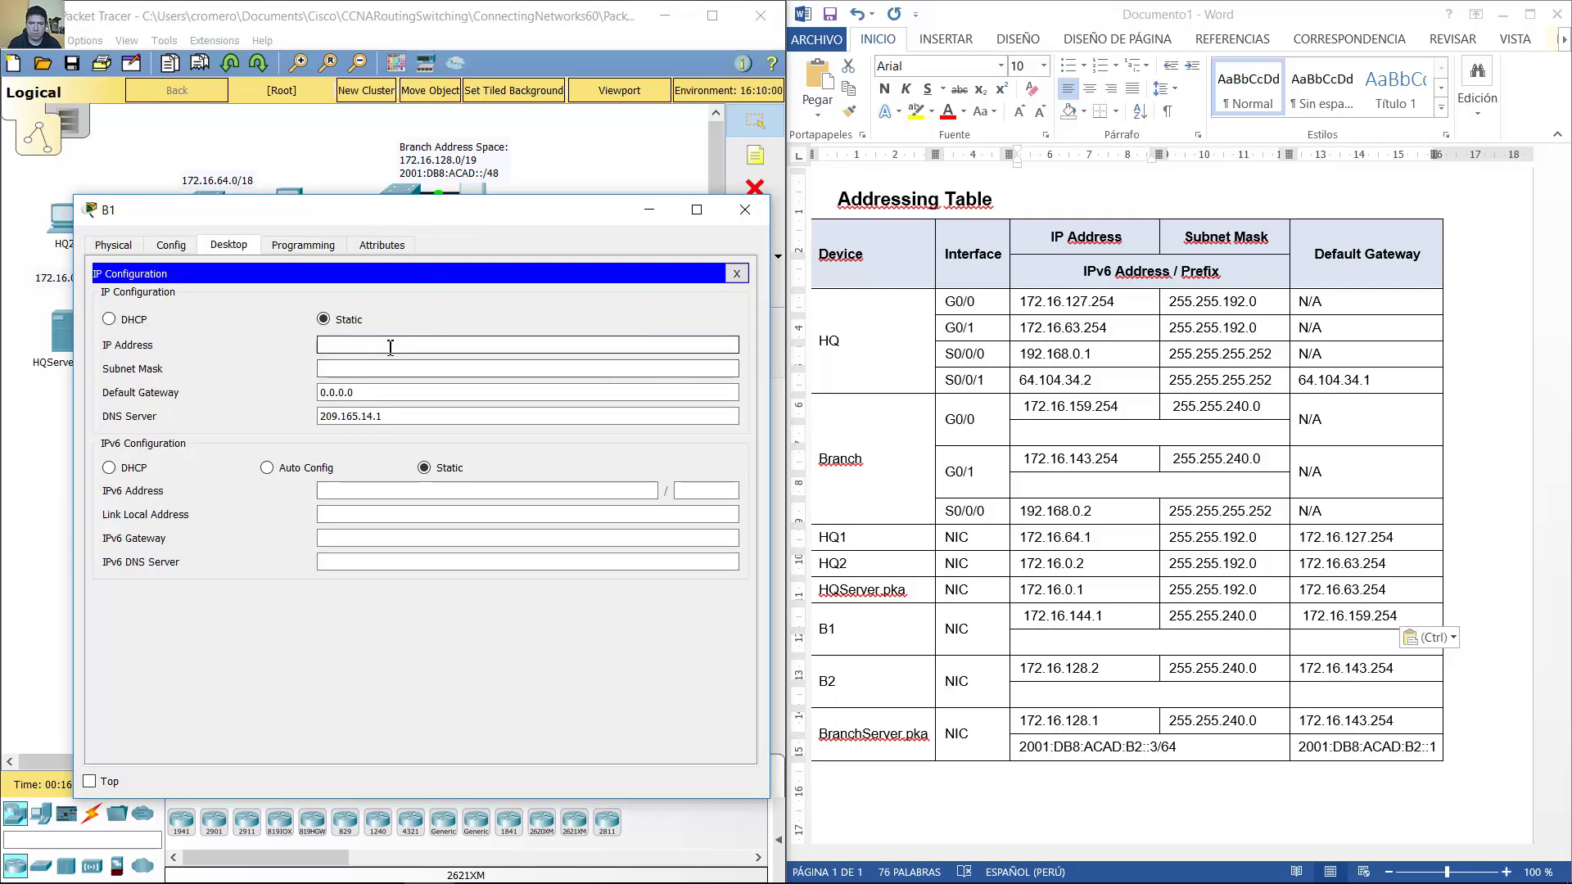
{"action": "type", "text": "172.16.144.1"}
{"action": "key", "text": "Tab"}
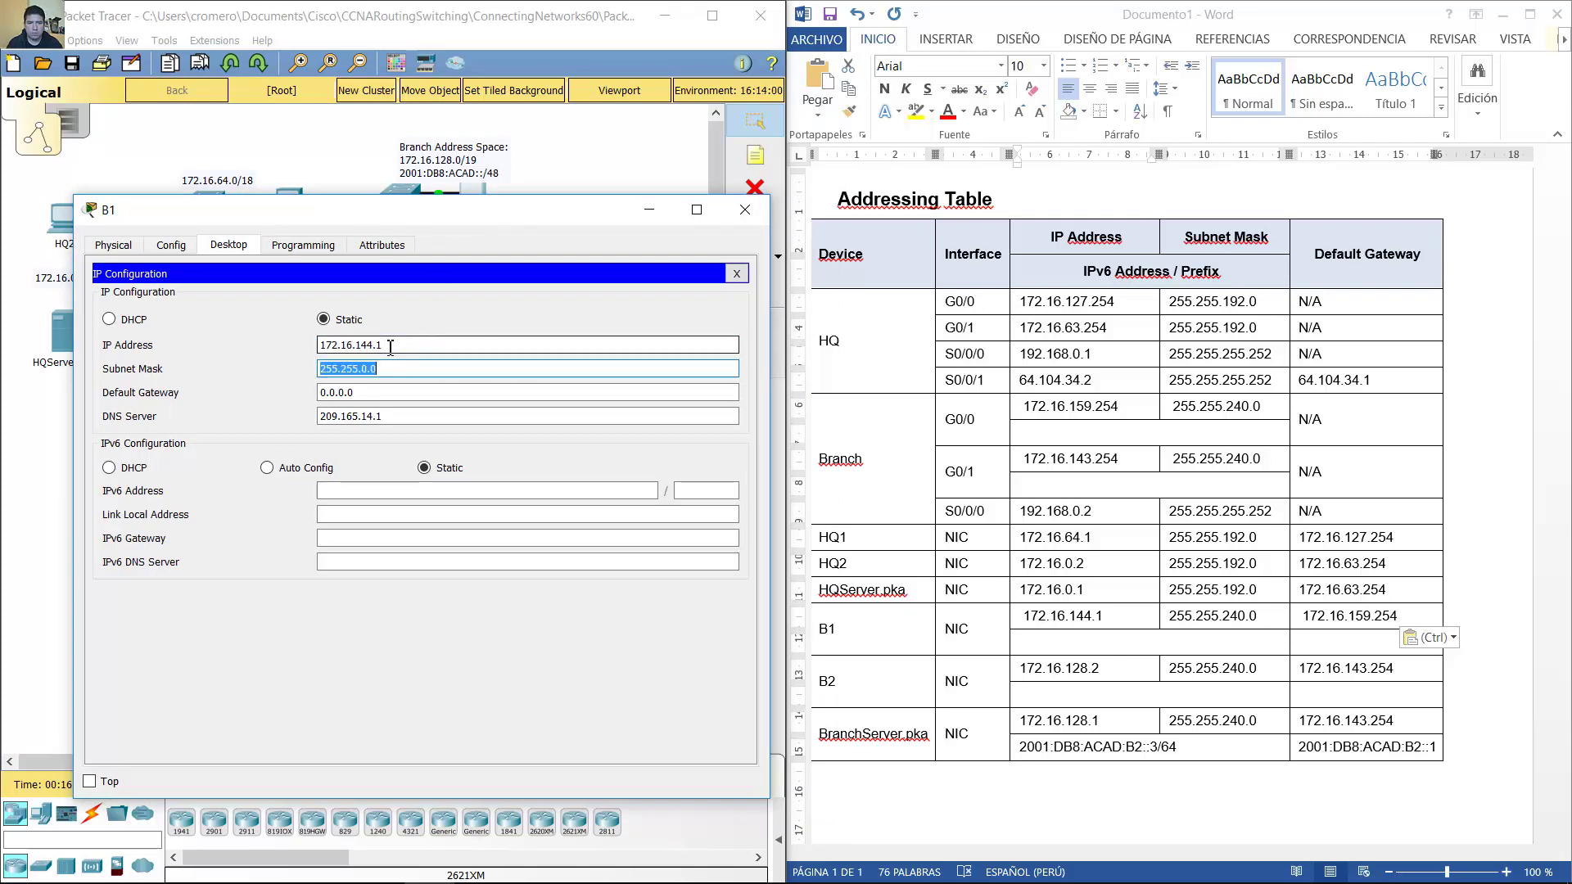
{"action": "type", "text": "24"}
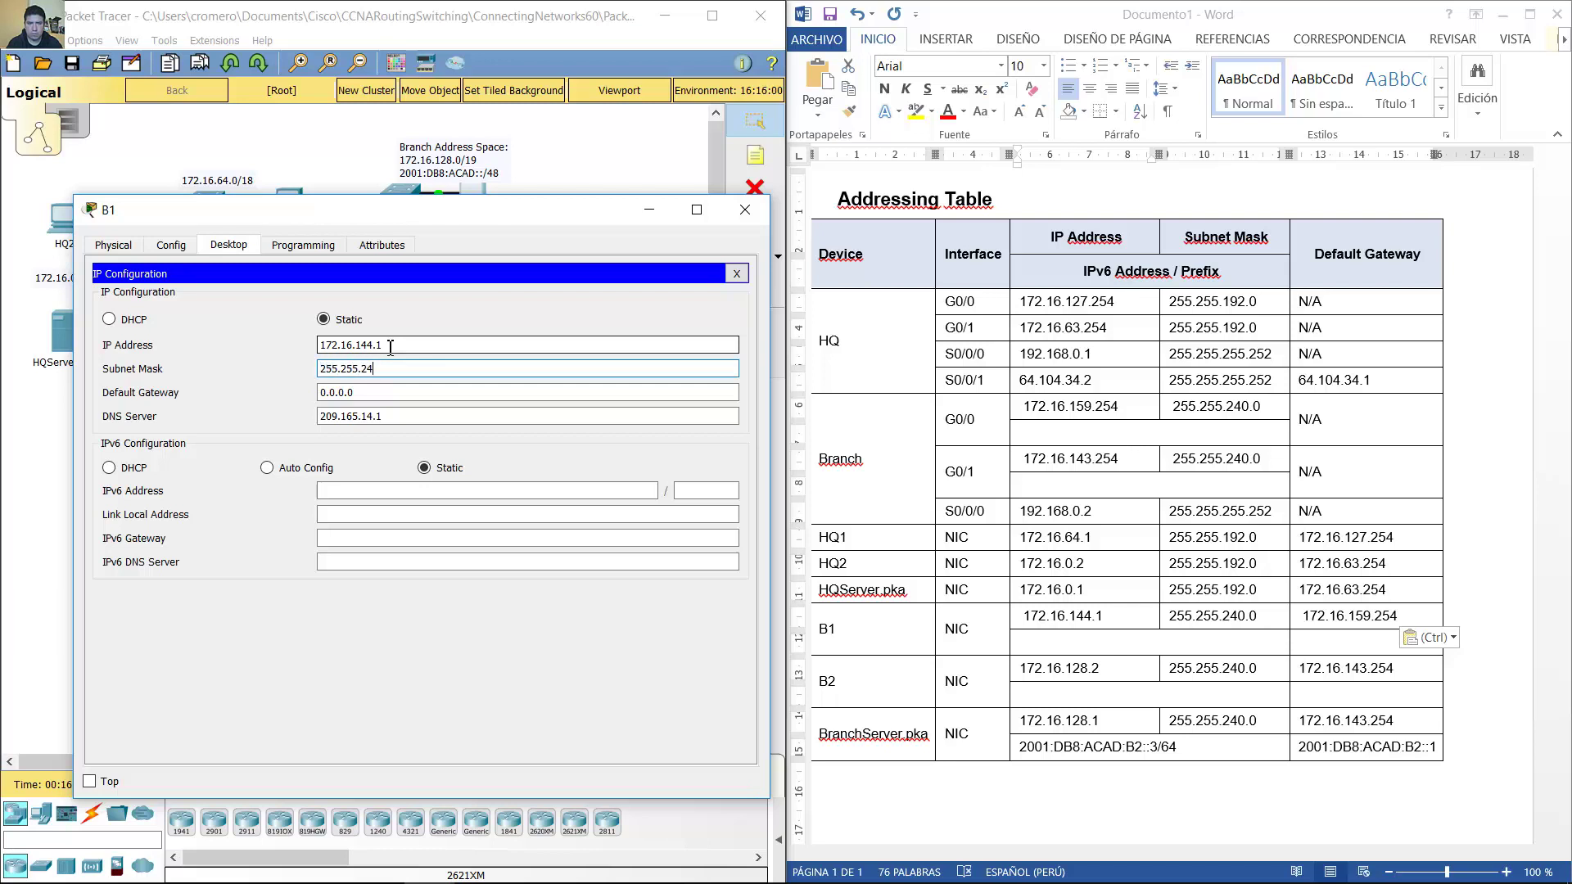
{"action": "key", "text": "Tab"}
{"action": "type", "text": "1"}
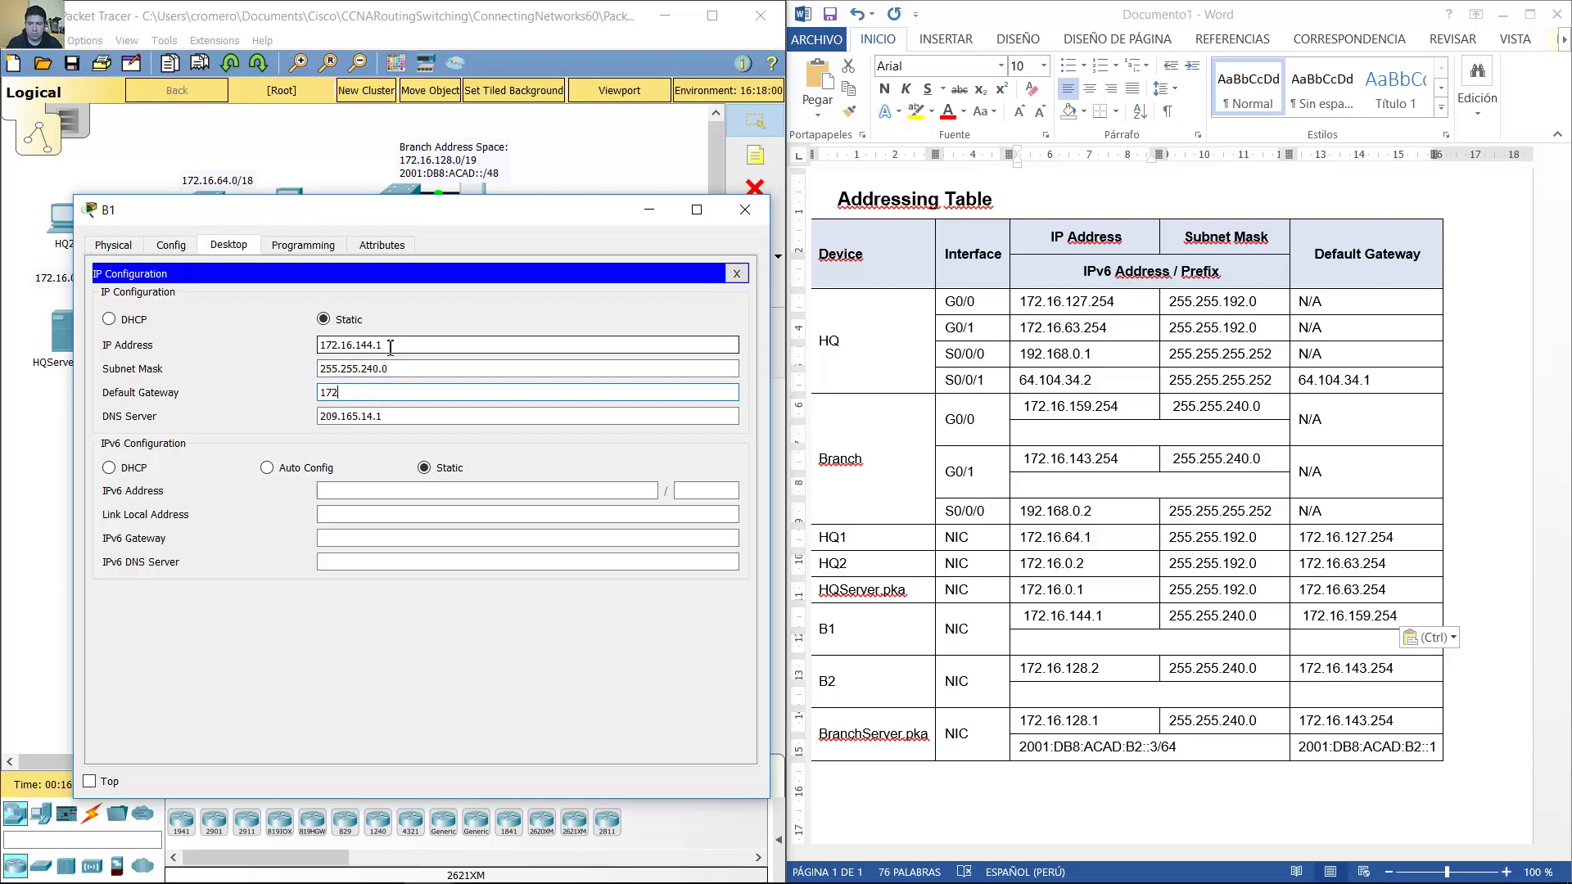
{"action": "type", "text": "72.16.159.254"}
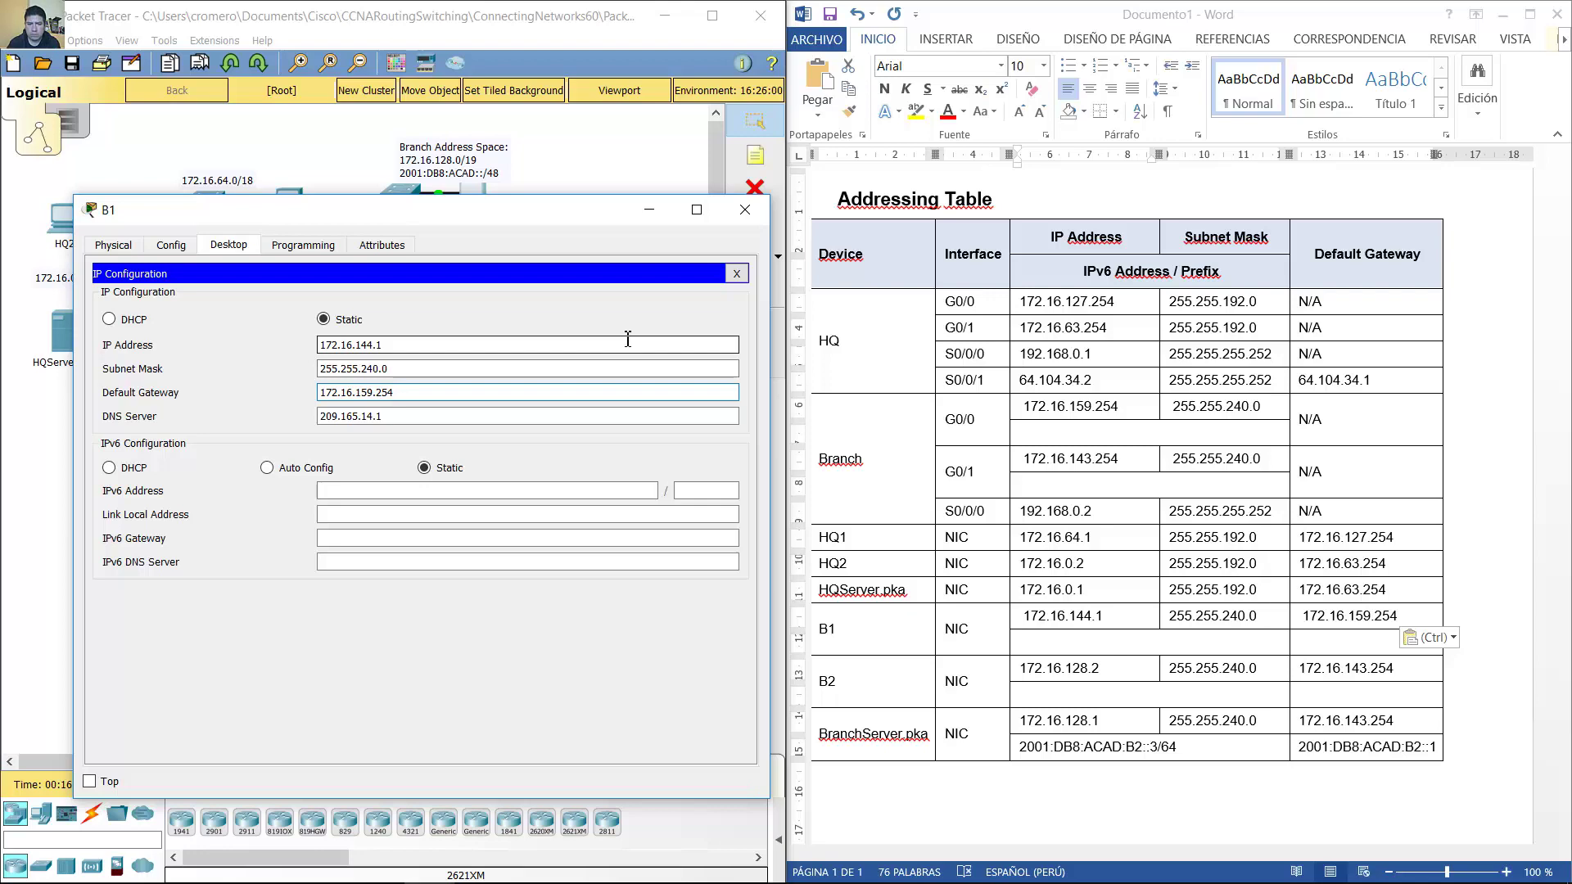
{"action": "left_click", "coordinate": [745, 209]}
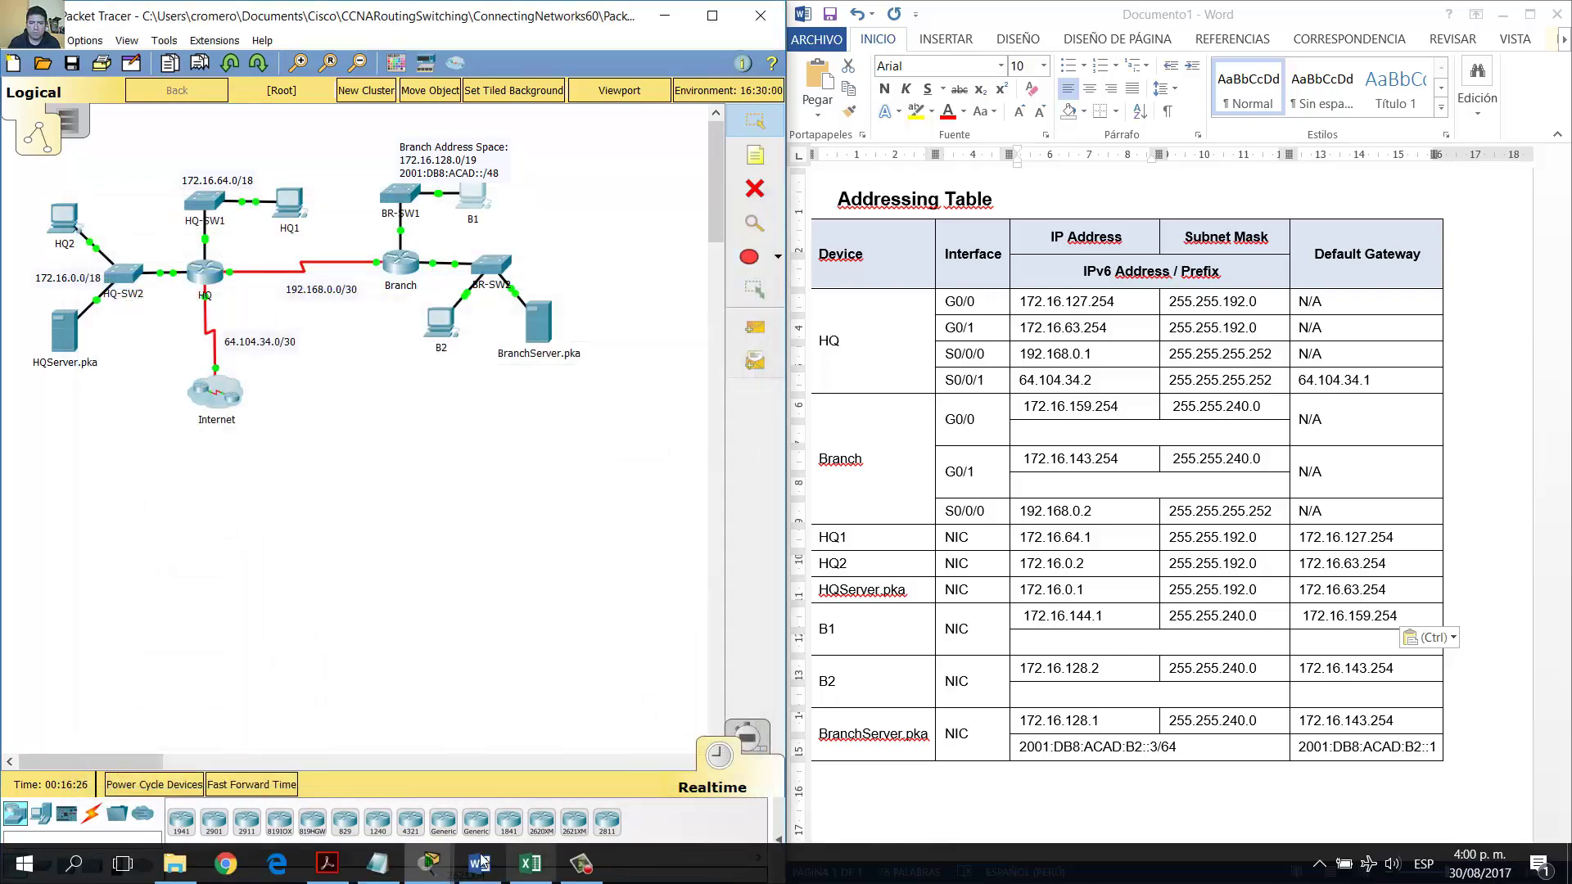
Bring the activity's requirements list back up beside the topology
{"action": "mouse_move", "coordinate": [429, 863]}
{"action": "left_click", "coordinate": [373, 790]}
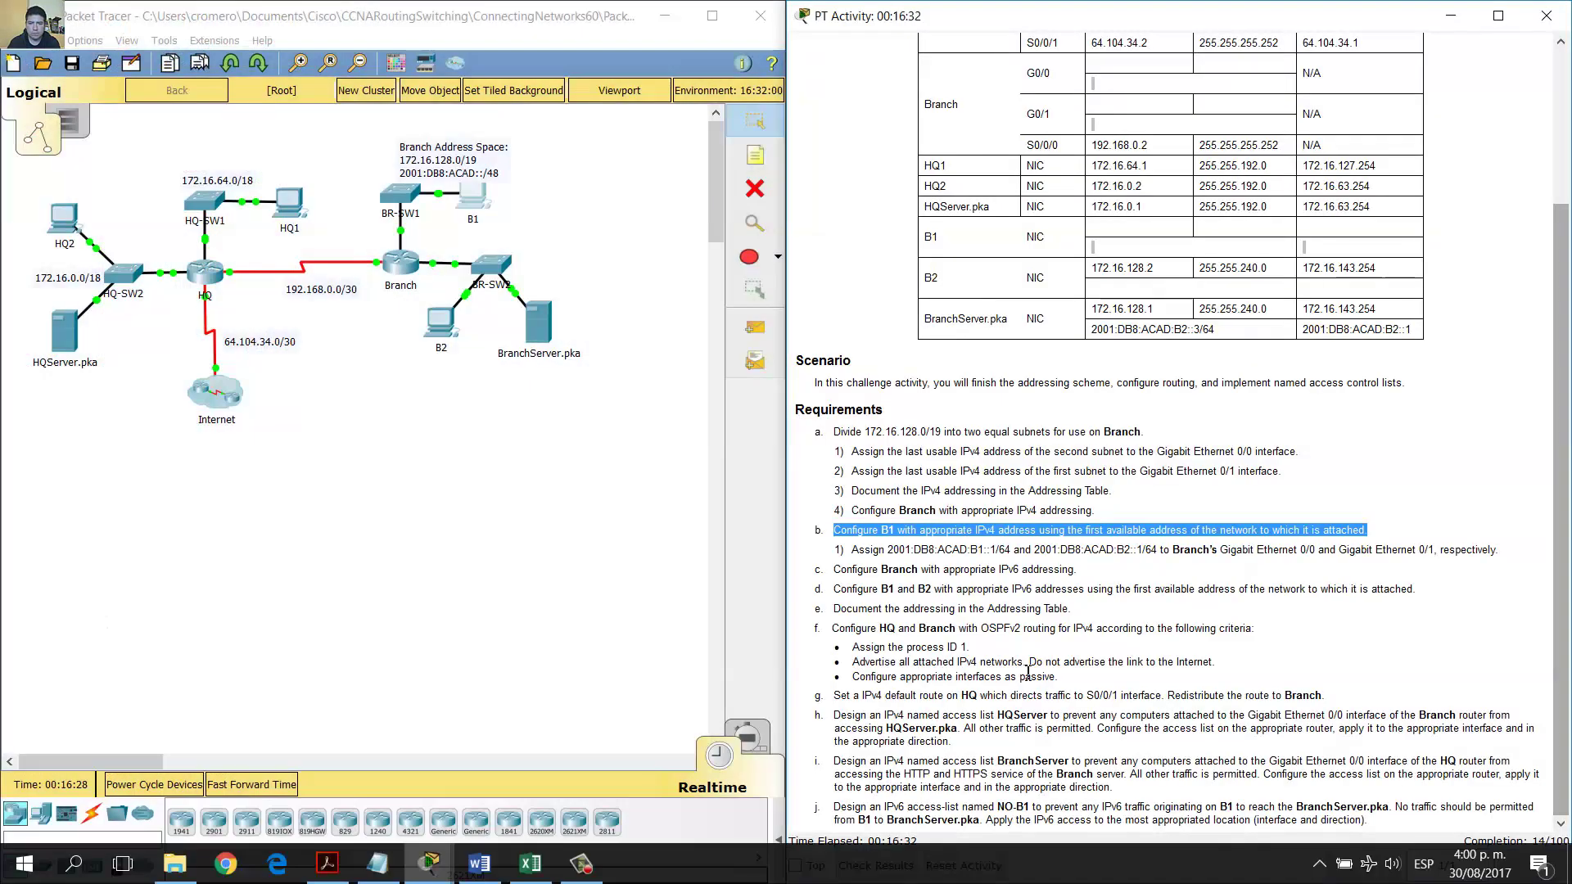